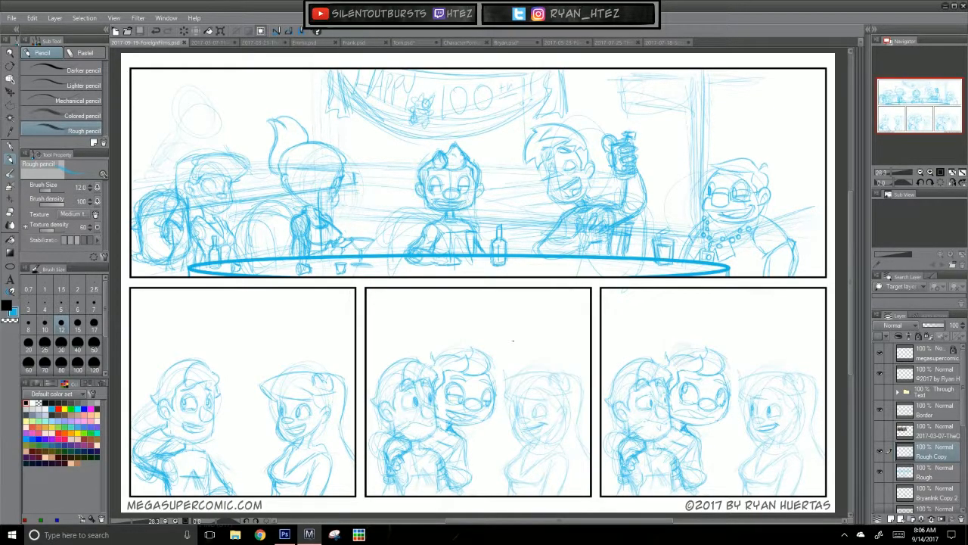
Step: Sketch curved base legs beneath the leftmost chair in the top comic panel using the rough pencil at size 12
ctrl+click(545, 347)
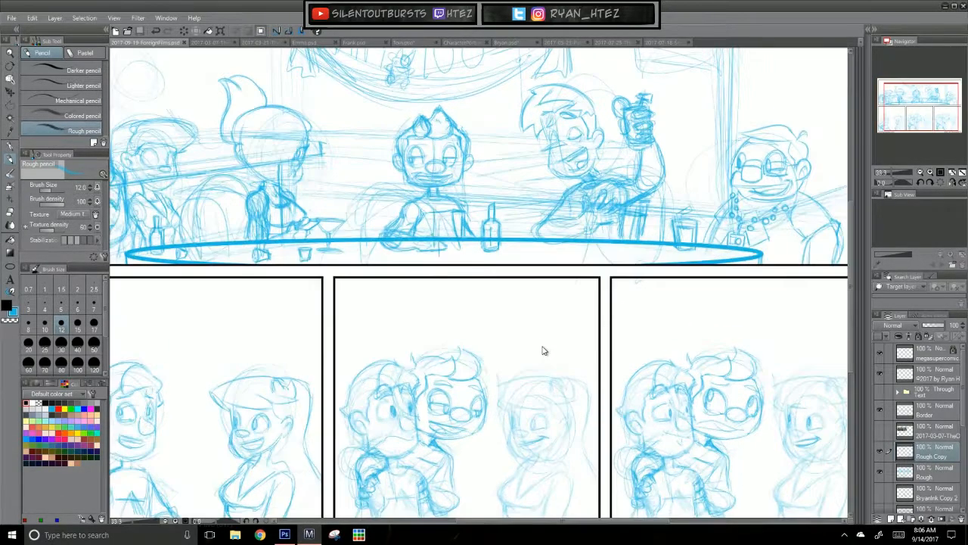
ctrl+click(544, 349)
drag(382, 263, 608, 426)
mouse_move(478, 371)
mouse_down()
mouse_move(603, 418)
mouse_move(601, 430)
mouse_move(595, 421)
mouse_up()
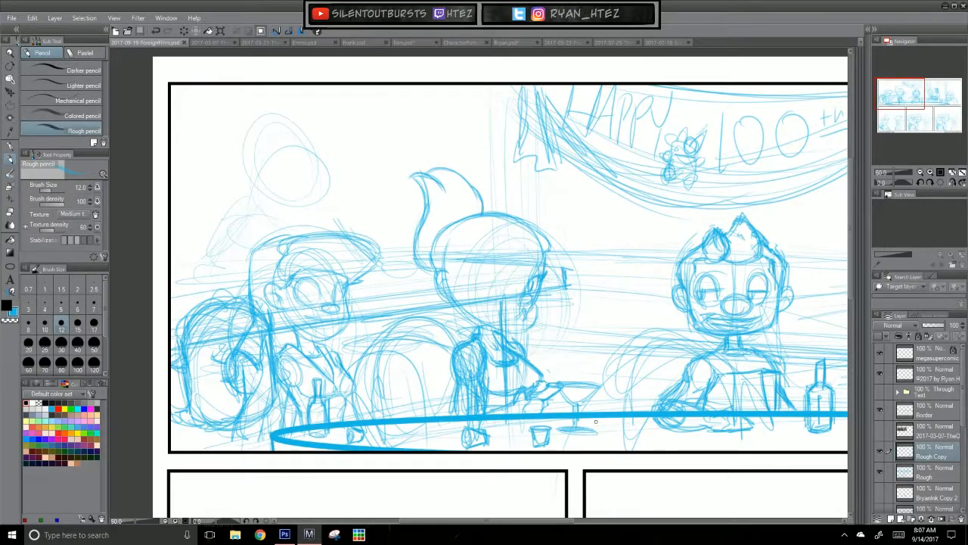
drag(556, 387, 541, 374)
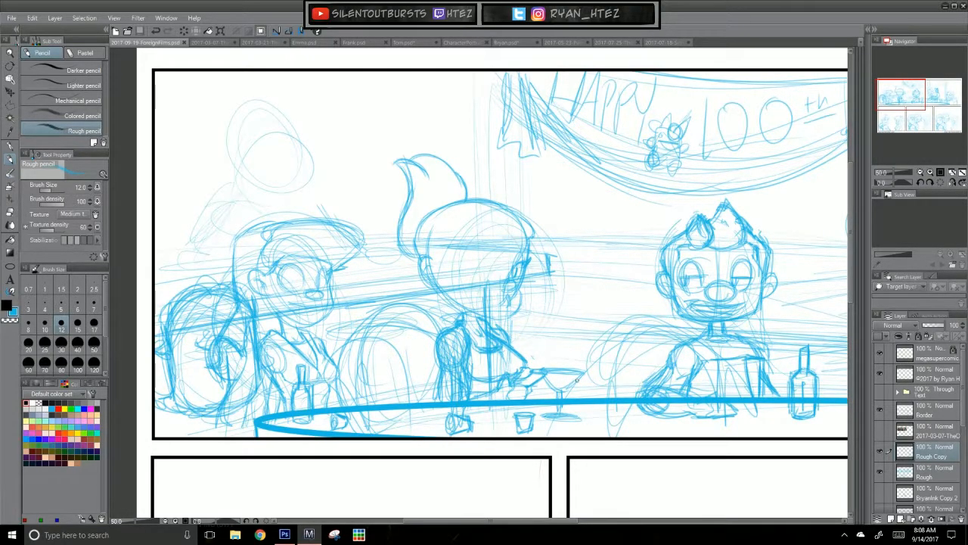
drag(502, 364, 534, 316)
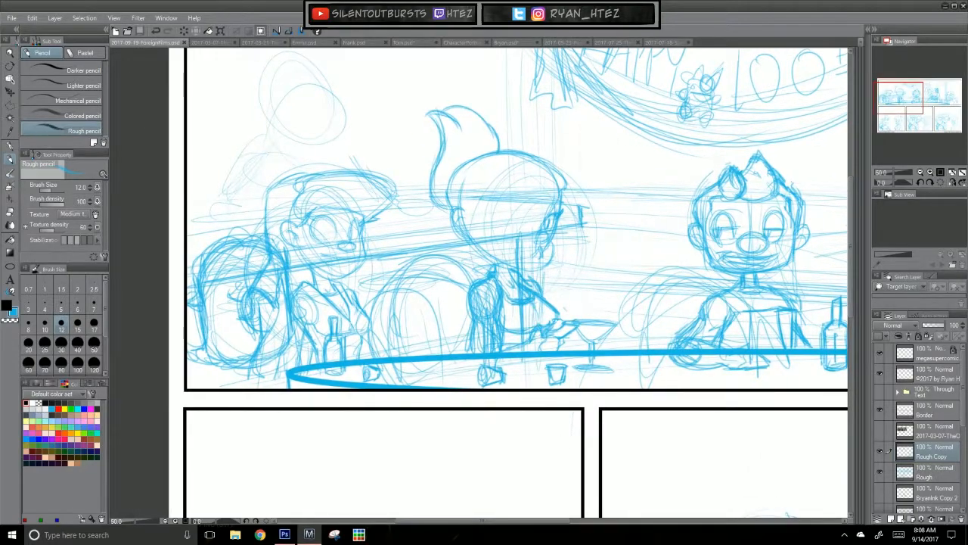
scroll(548, 427, up, 1)
drag(401, 377, 597, 369)
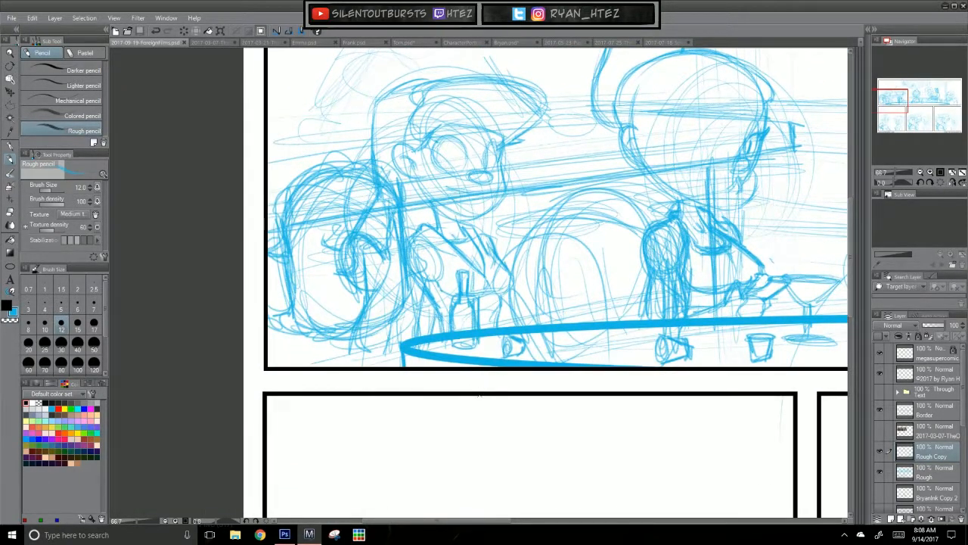
mouse_move(342, 351)
mouse_down()
mouse_move(369, 344)
mouse_move(321, 361)
mouse_move(314, 351)
mouse_up()
drag(339, 352, 307, 360)
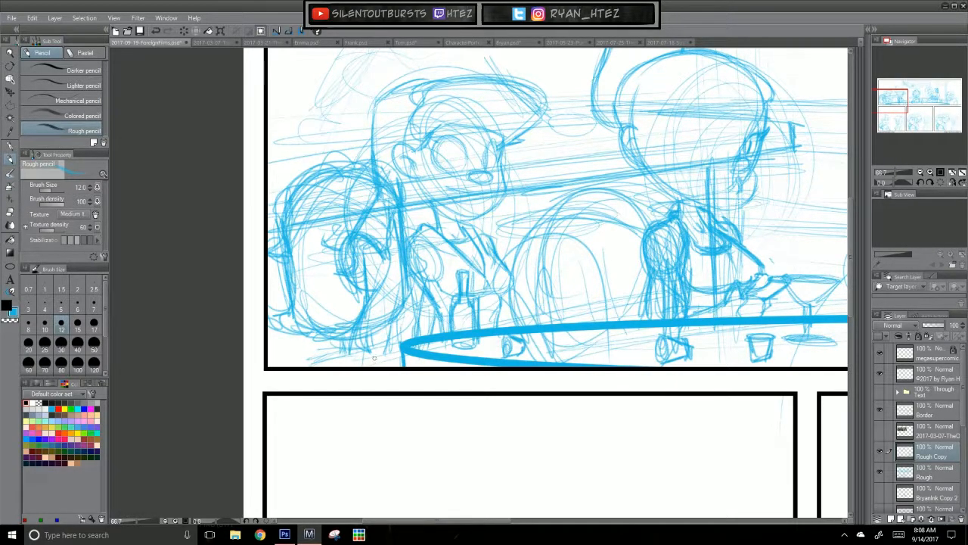
drag(374, 350, 400, 368)
drag(346, 349, 301, 367)
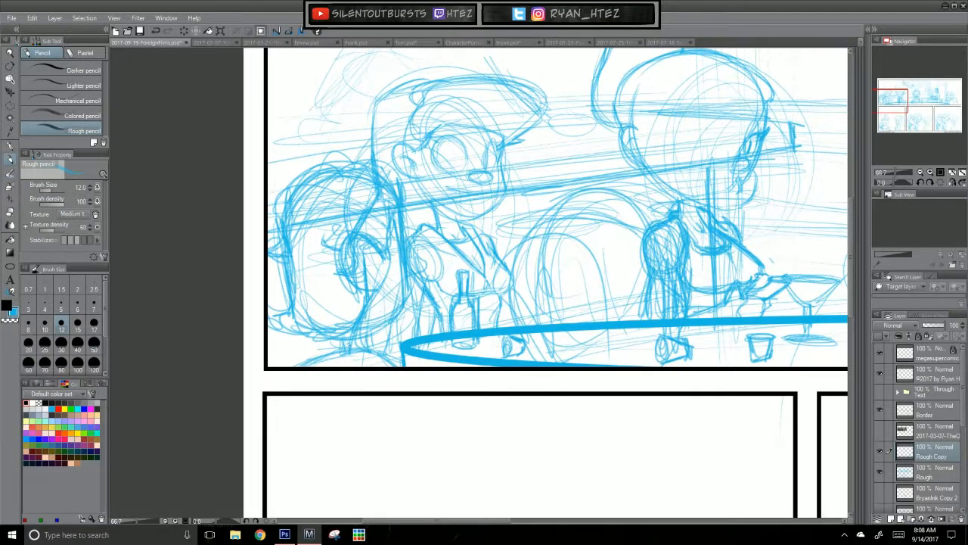
Step: Add a central stem to the leftmost chair's base and darken its curved legs
mouse_move(363, 337)
mouse_down()
mouse_move(365, 350)
mouse_move(303, 365)
mouse_move(407, 365)
mouse_up()
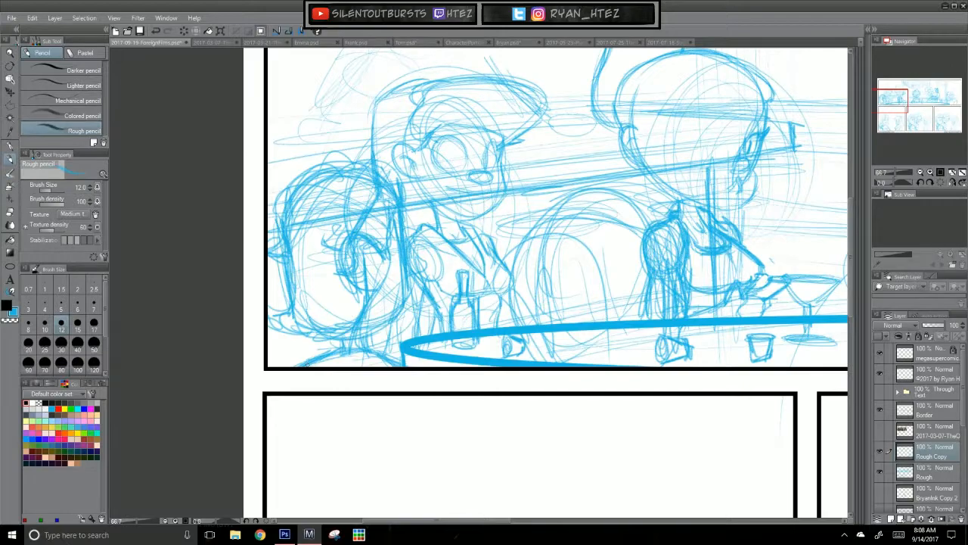
drag(440, 403, 412, 409)
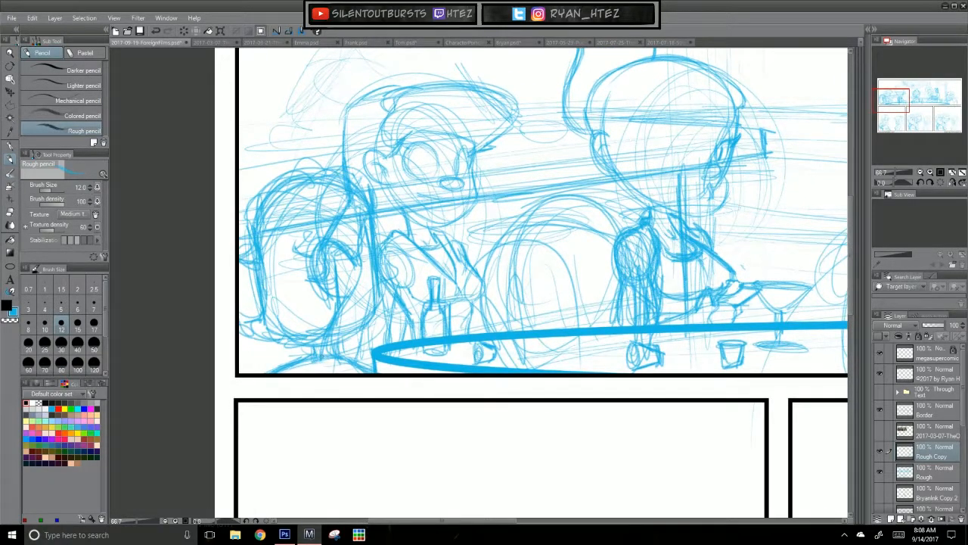
drag(303, 360, 285, 373)
mouse_move(319, 344)
mouse_down()
mouse_move(313, 358)
mouse_move(375, 366)
mouse_up()
Step: Refine the forearm and hand of the ponytailed woman holding the martini glass in the top panel
drag(561, 427, 515, 440)
drag(589, 442, 513, 469)
mouse_move(458, 443)
mouse_down()
mouse_move(596, 445)
mouse_move(404, 443)
mouse_up()
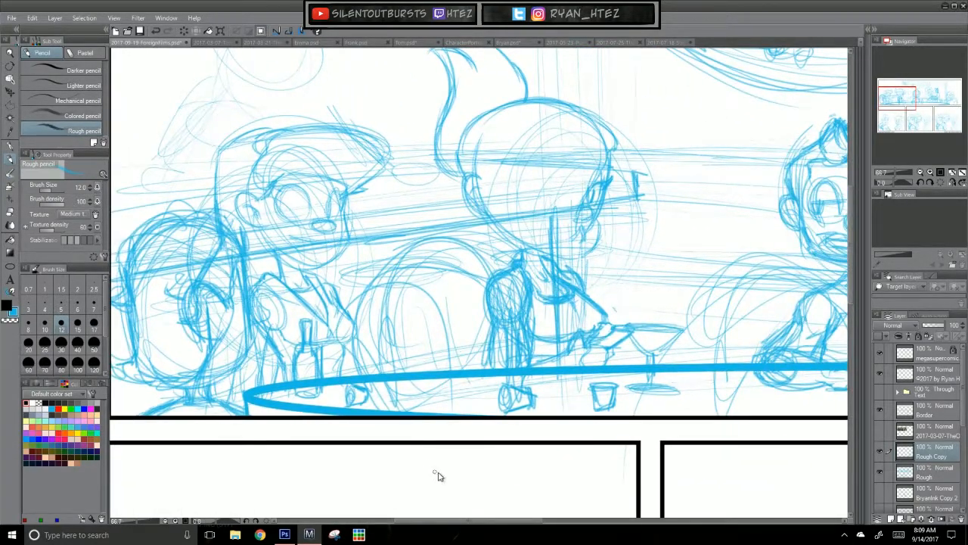
scroll(438, 473, down, 1)
scroll(690, 472, down, 1)
drag(633, 460, 366, 316)
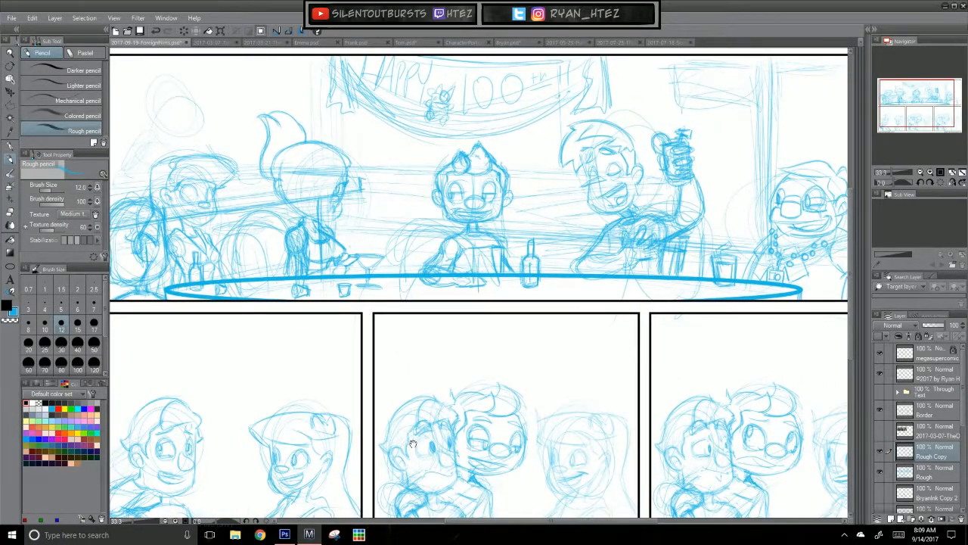
drag(413, 442, 447, 451)
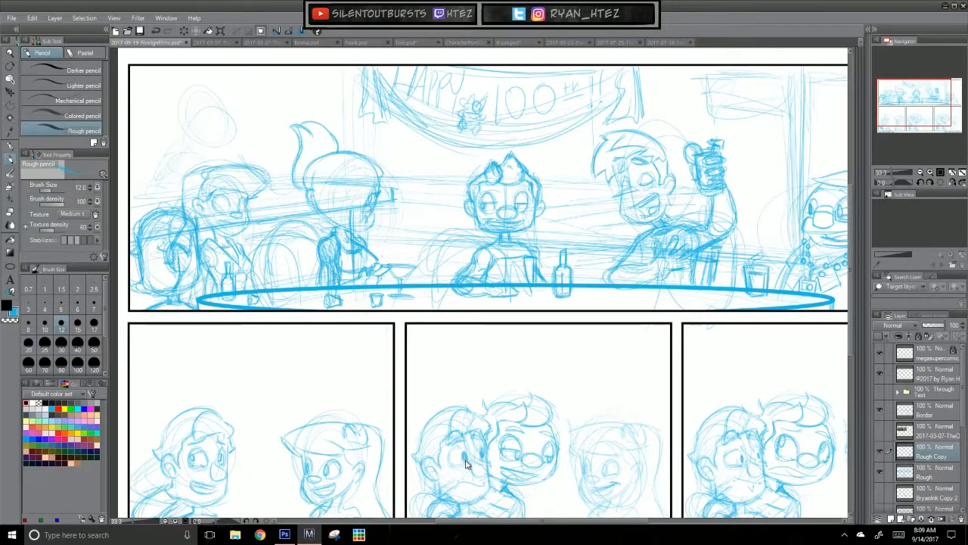
scroll(495, 459, up, 1)
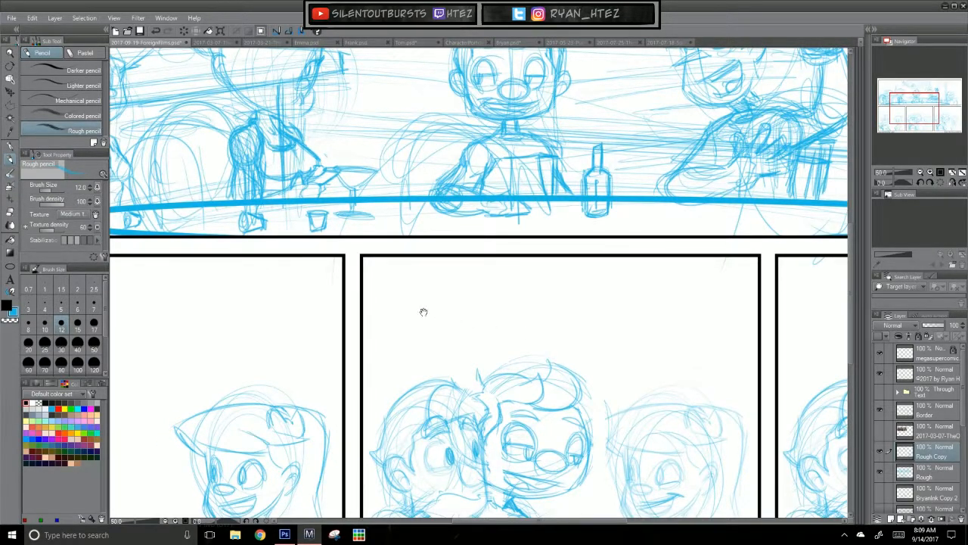
drag(406, 347, 495, 432)
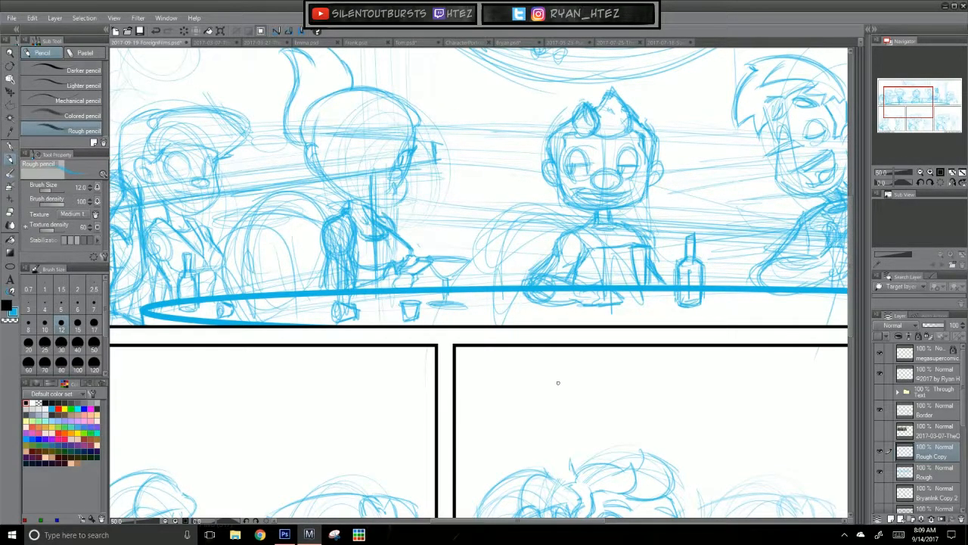
drag(375, 383, 397, 445)
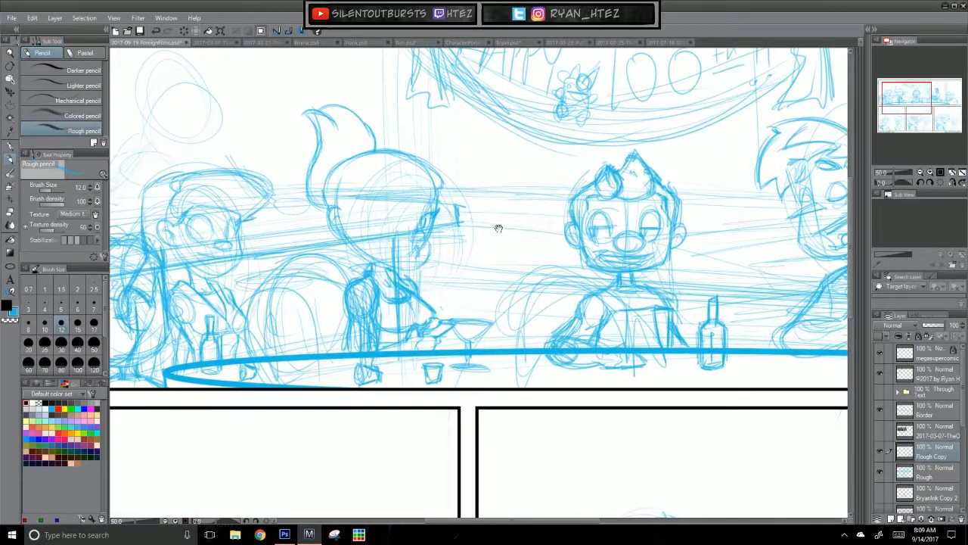
drag(355, 323, 352, 350)
drag(356, 326, 357, 349)
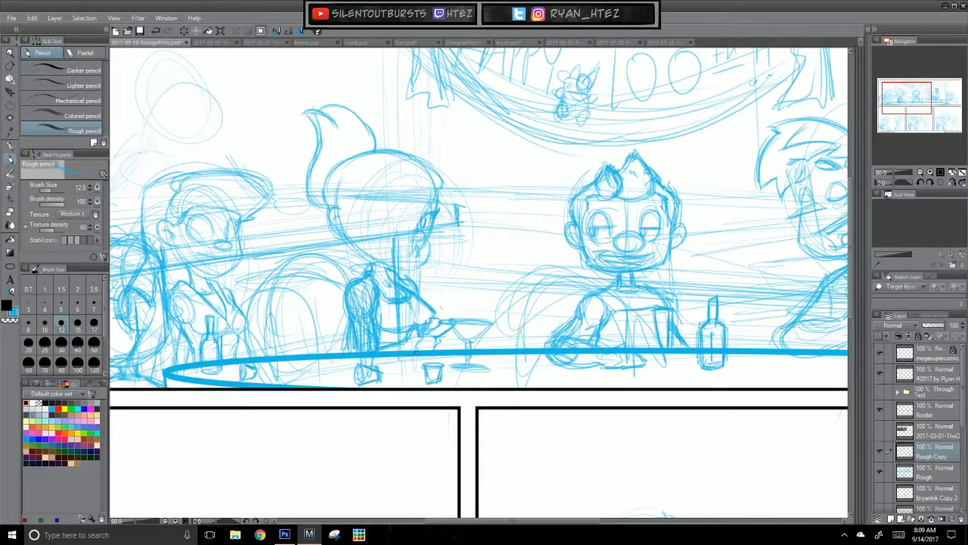
drag(404, 342, 413, 331)
drag(426, 338, 439, 335)
drag(419, 337, 428, 333)
Step: Redraw the rim and stem of the martini glass in the ponytailed woman's hand
mouse_move(460, 325)
mouse_down()
mouse_move(485, 339)
mouse_move(498, 325)
mouse_up()
mouse_move(477, 342)
mouse_down()
mouse_move(471, 335)
mouse_move(480, 363)
mouse_up()
drag(475, 319, 499, 320)
Step: Sketch a second bottle on the table, just right of the existing bottle beside the central character
drag(691, 434, 524, 432)
drag(612, 379, 505, 381)
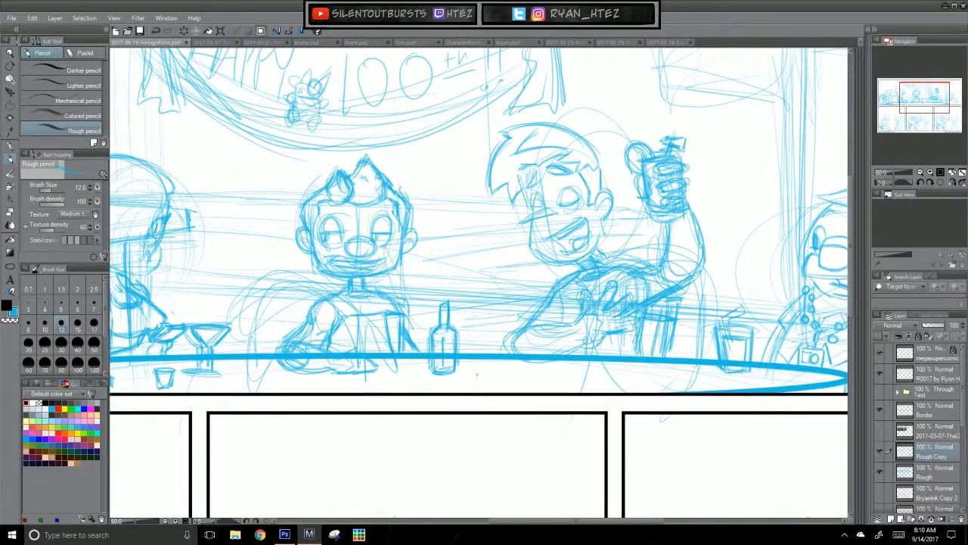
drag(467, 326, 468, 353)
mouse_move(467, 358)
mouse_down()
mouse_move(469, 369)
mouse_move(484, 368)
mouse_up()
mouse_move(488, 332)
mouse_down()
mouse_move(488, 352)
mouse_move(486, 322)
mouse_up()
drag(468, 362, 486, 365)
mouse_move(490, 327)
mouse_down()
mouse_move(484, 366)
mouse_move(487, 326)
mouse_up()
mouse_move(475, 307)
mouse_down()
mouse_move(474, 323)
mouse_move(491, 328)
mouse_up()
mouse_move(470, 364)
mouse_down()
mouse_move(484, 366)
mouse_move(481, 334)
mouse_move(481, 353)
mouse_up()
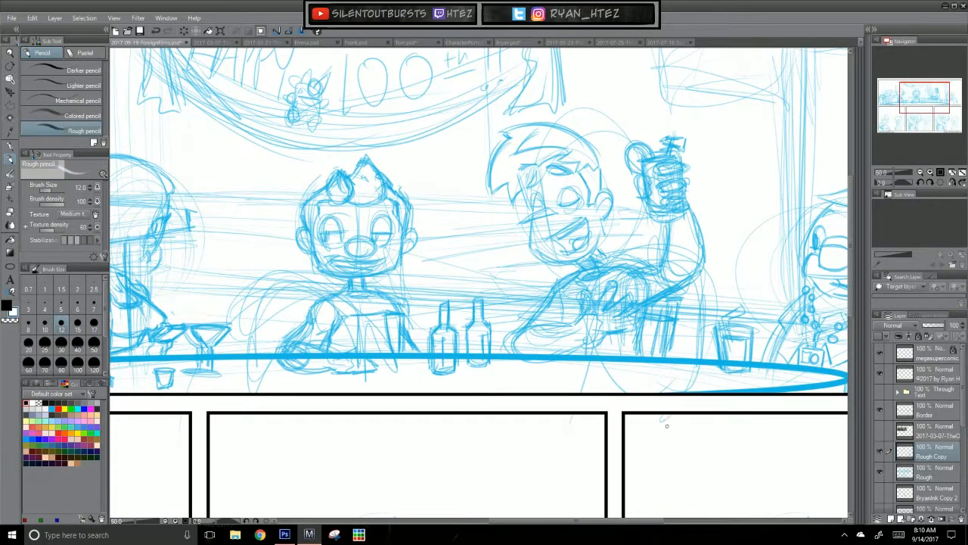
Step: Set the drawing colour back to the light blue swatch
drag(648, 454, 683, 449)
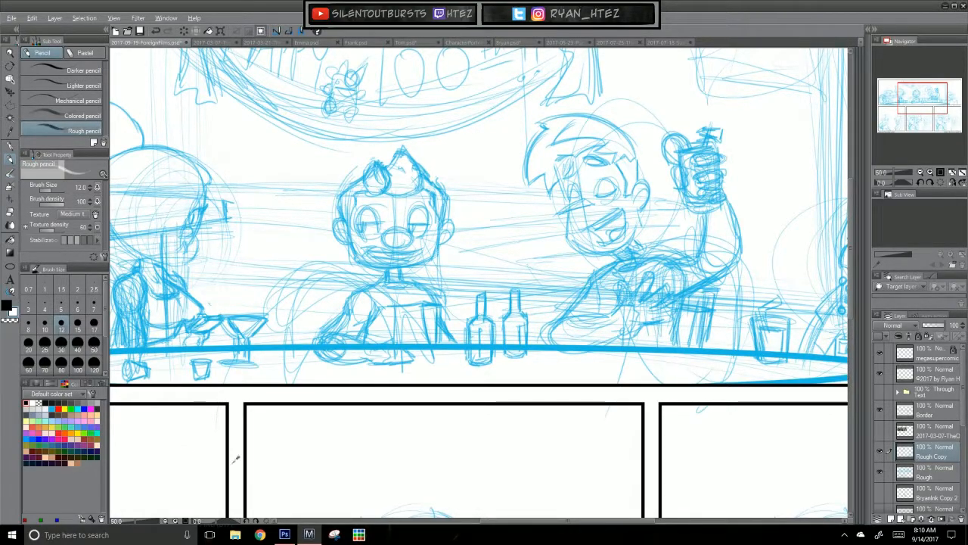
click(52, 409)
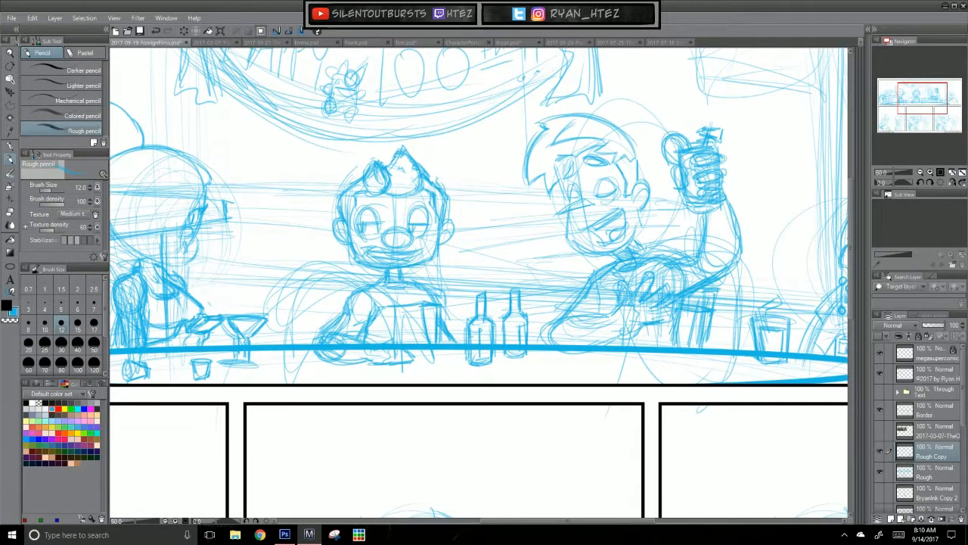
drag(326, 354, 343, 384)
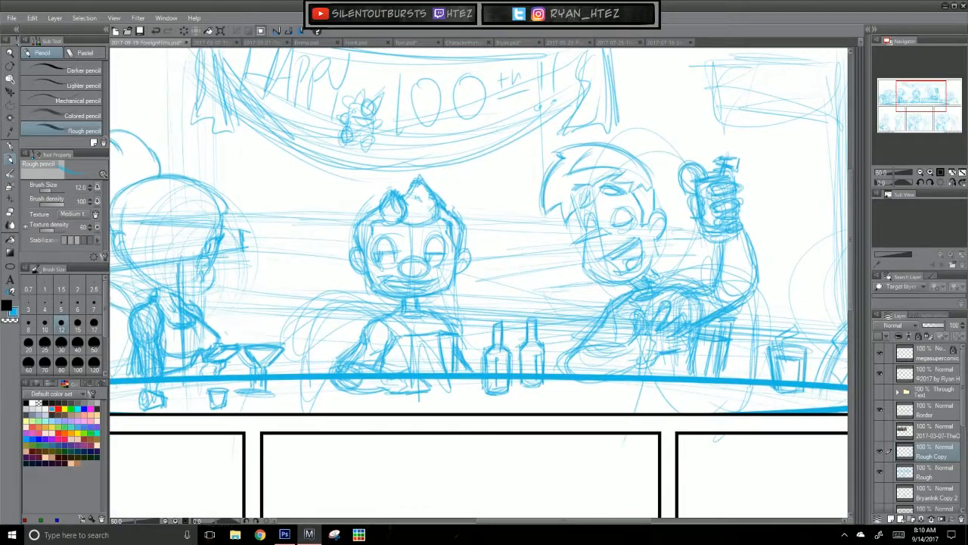
mouse_move(359, 344)
mouse_down()
mouse_move(399, 311)
mouse_move(420, 308)
mouse_up()
Step: Outline the central character's head and hair with a polyline marquee selection
key(m)
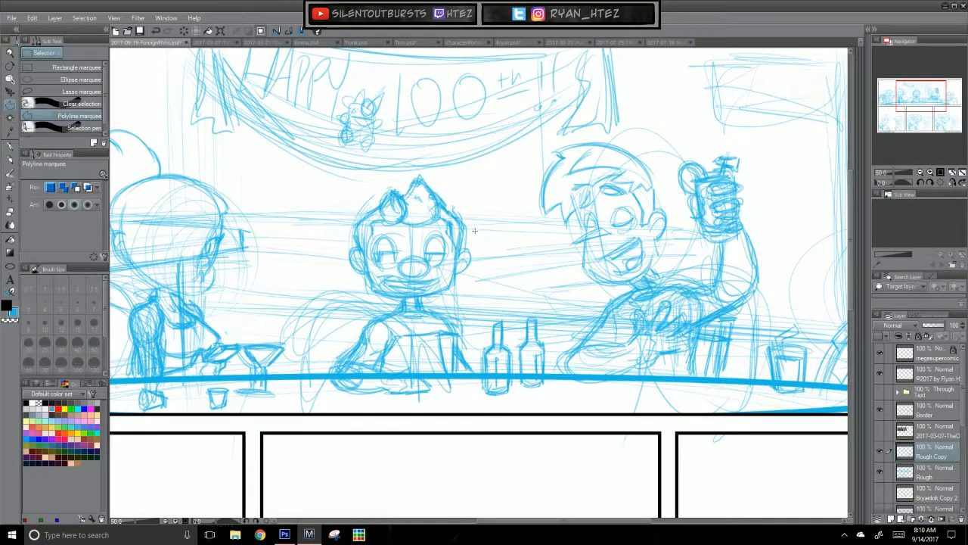
click(461, 191)
click(429, 174)
click(393, 180)
click(330, 206)
click(345, 281)
click(412, 300)
click(447, 298)
click(462, 288)
click(475, 265)
click(478, 251)
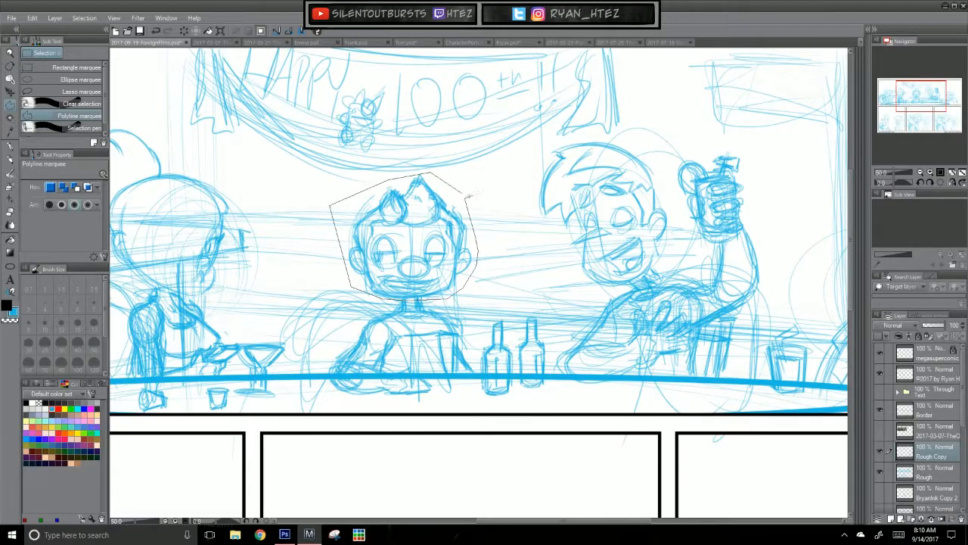
click(470, 194)
Step: Try to scale the selected head up to 106% on the Rough Copy layer
key(ctrl+t)
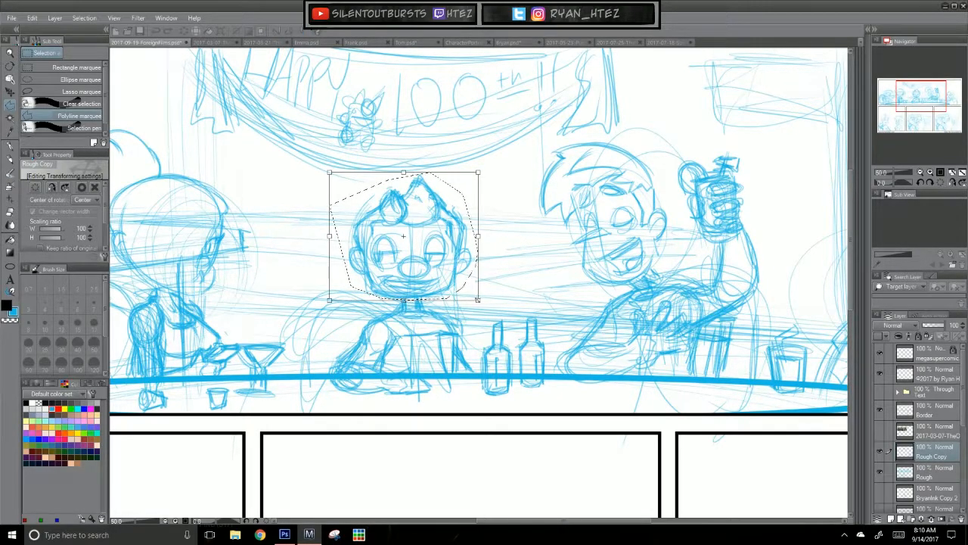
drag(485, 304, 484, 298)
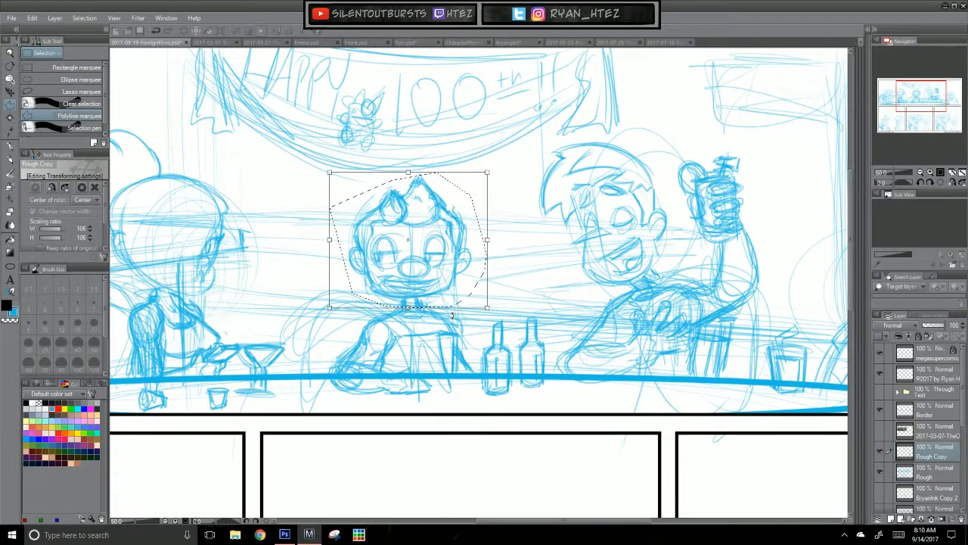
key(Return)
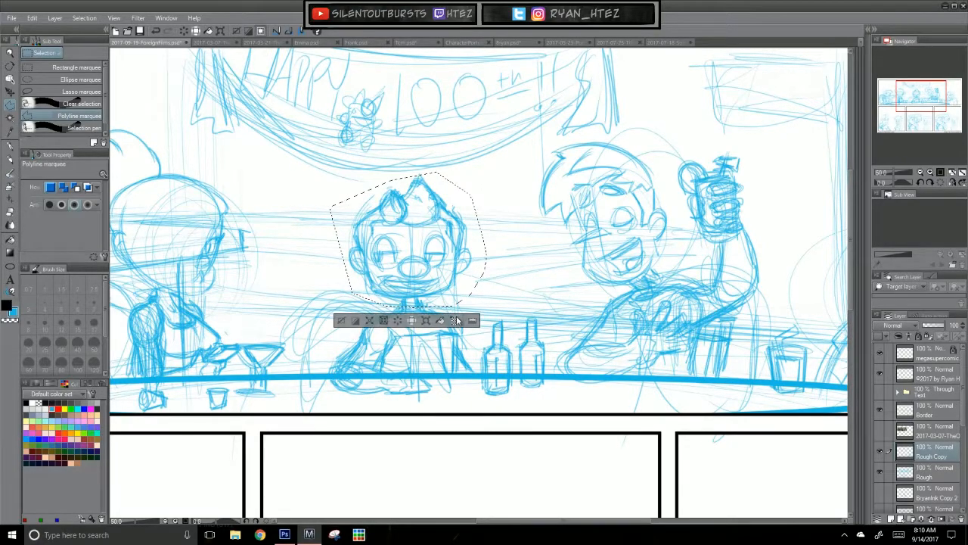
Step: Merge Rough Copy down into the Rough layer, scale the central character's head to 106%, and clear the selection
key(ctrl+e)
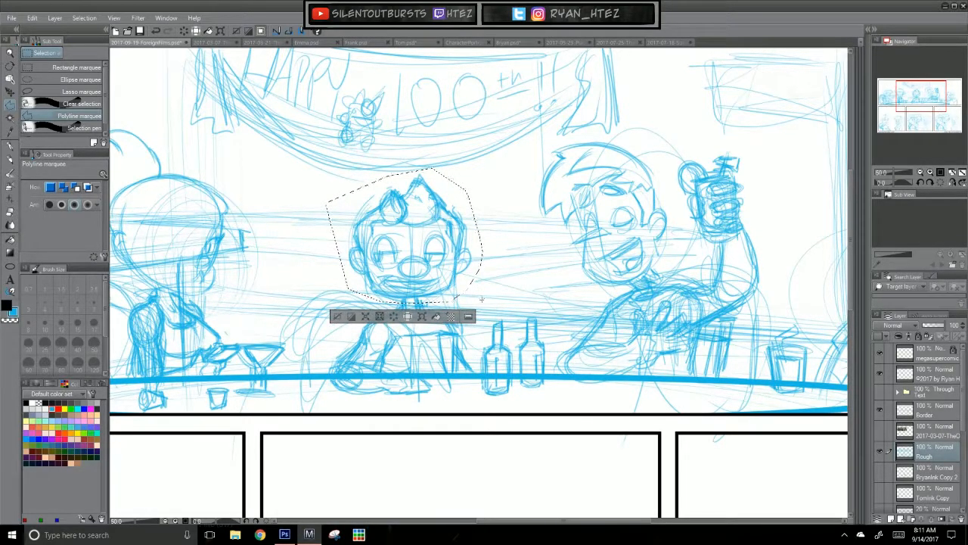
key(ctrl+t)
drag(484, 305, 492, 310)
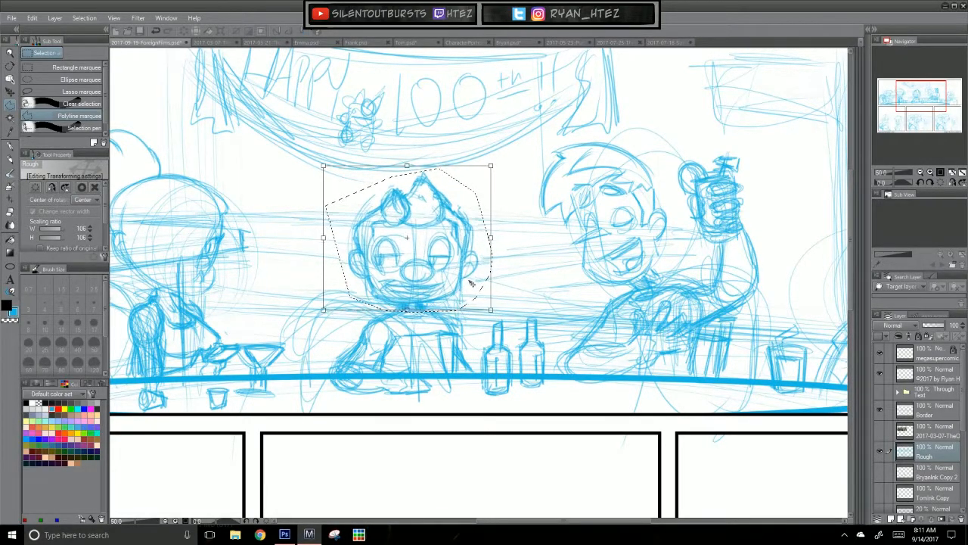
key(Return)
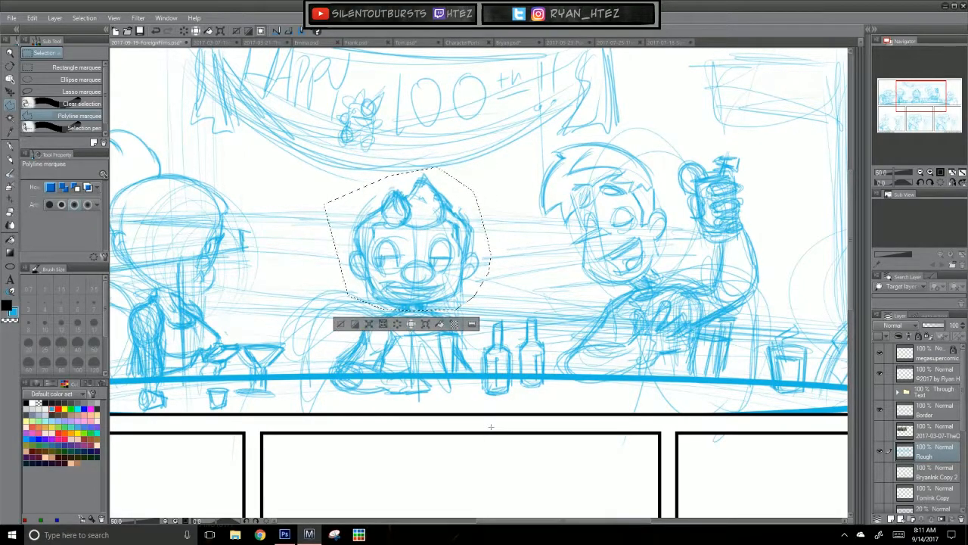
key(ctrl+d)
Step: Sketch fabric folds into the hanging drape at the left end of the Happy 100th banner with the rough pencil
key(ctrl+0)
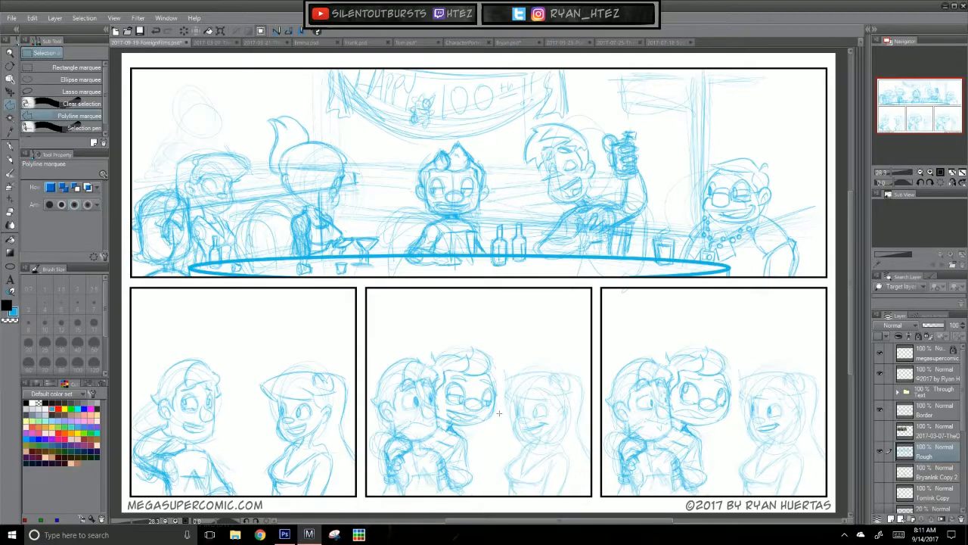
scroll(498, 412, up, 3)
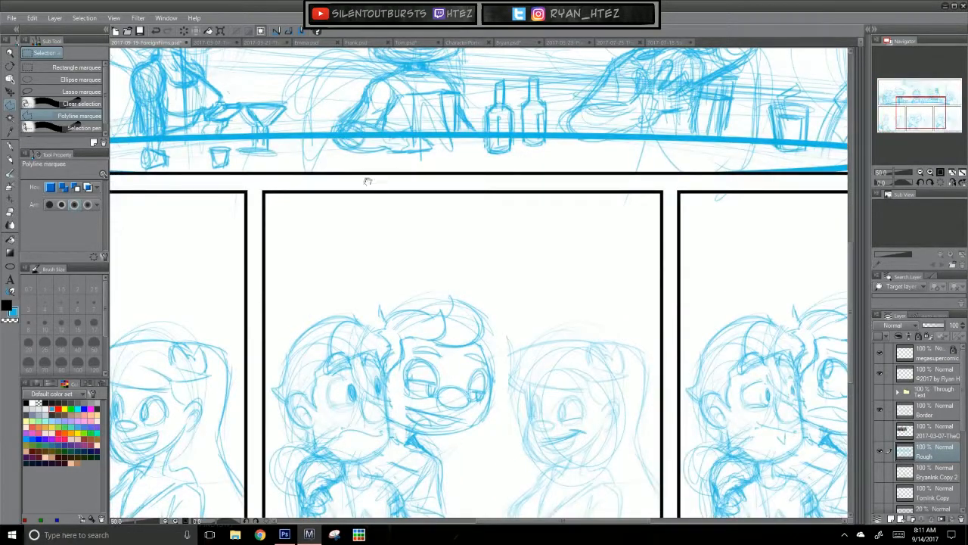
scroll(364, 171, up, 4)
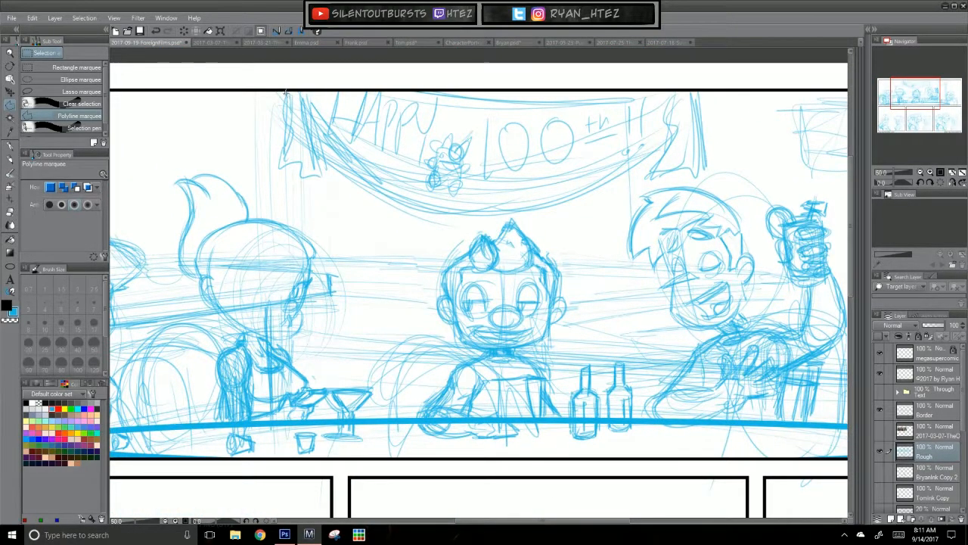
click(11, 159)
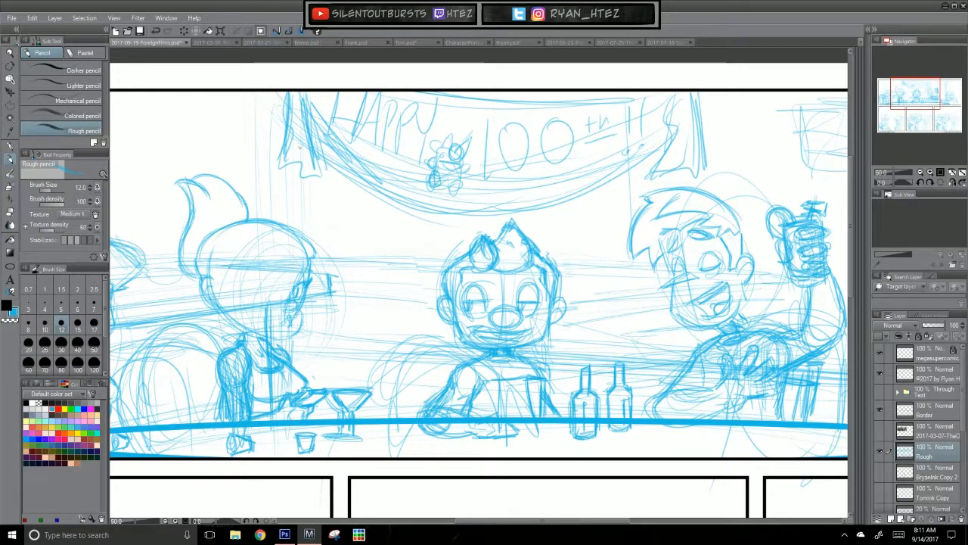
mouse_move(283, 162)
mouse_down()
mouse_move(279, 171)
mouse_move(283, 144)
mouse_move(306, 165)
mouse_move(291, 165)
mouse_move(310, 161)
mouse_move(300, 172)
mouse_up()
mouse_move(296, 173)
mouse_down()
mouse_move(309, 178)
mouse_move(305, 111)
mouse_move(279, 99)
mouse_move(287, 141)
mouse_up()
Step: Darken the banner's sagging lower edge with long curved strokes from both ends to the middle
mouse_move(308, 93)
mouse_down()
mouse_move(309, 113)
mouse_move(386, 187)
mouse_up()
drag(335, 149, 432, 207)
drag(310, 119, 450, 213)
drag(349, 165, 511, 204)
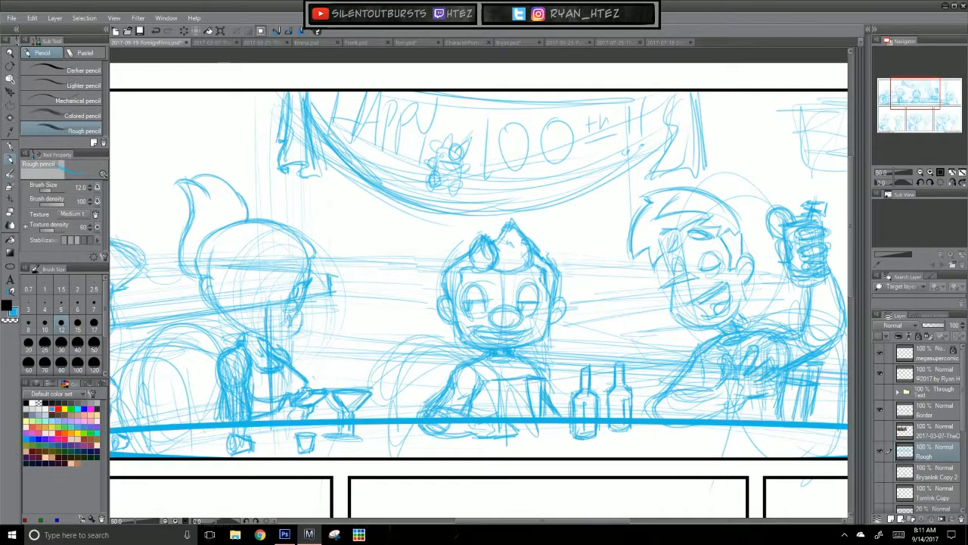
drag(666, 136, 537, 198)
drag(590, 182, 468, 210)
drag(555, 193, 510, 198)
Step: Sketch folds and a hem on the drape at the banner's right end, and darken the banner's top edge
mouse_move(670, 96)
mouse_down()
mouse_move(662, 156)
mouse_move(674, 148)
mouse_move(672, 158)
mouse_up()
drag(692, 115, 692, 142)
drag(689, 97, 691, 154)
mouse_move(690, 110)
mouse_down()
mouse_move(691, 163)
mouse_move(682, 157)
mouse_up()
mouse_move(673, 159)
mouse_down()
mouse_move(683, 159)
mouse_move(671, 159)
mouse_up()
mouse_move(694, 127)
mouse_down()
mouse_move(693, 161)
mouse_move(657, 168)
mouse_up()
mouse_move(668, 156)
mouse_down()
mouse_move(661, 166)
mouse_move(701, 163)
mouse_move(687, 160)
mouse_up()
drag(693, 92, 695, 124)
mouse_move(614, 99)
mouse_down()
mouse_move(459, 92)
mouse_move(487, 95)
mouse_up()
drag(611, 97, 452, 92)
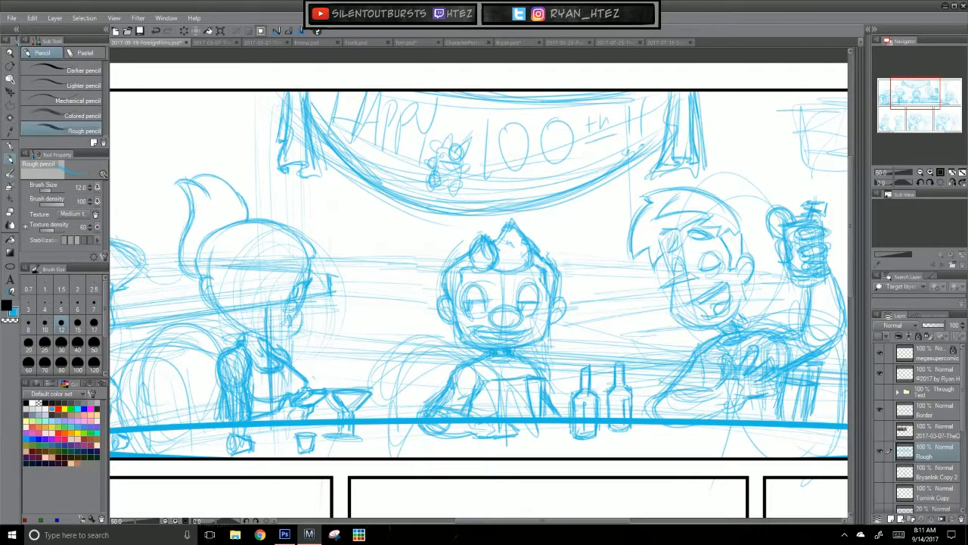
Step: Tighten the face of the character raising the drink, darkening the hairline, shaded sideburns, jaw and open mouth with the rough pencil
drag(566, 98, 469, 96)
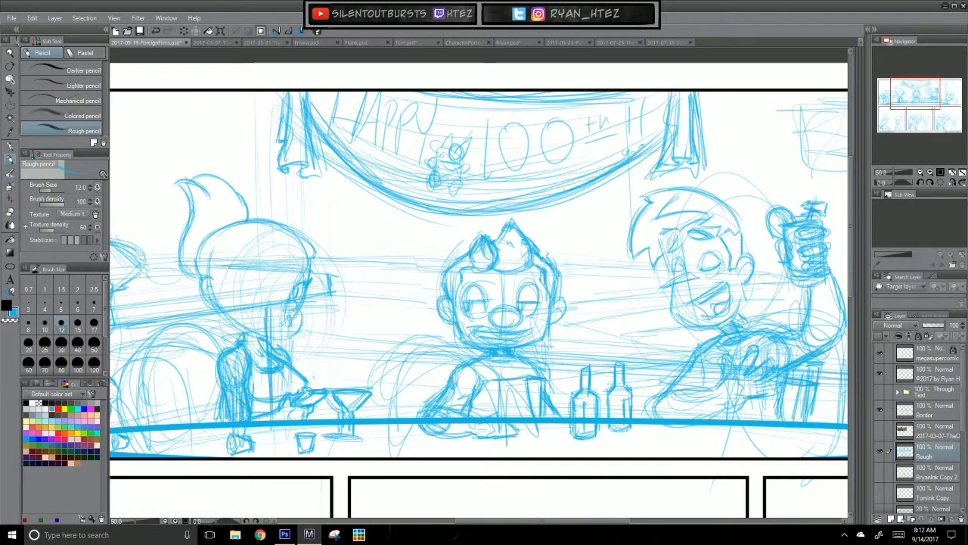
drag(597, 416, 681, 291)
drag(324, 358, 509, 366)
drag(696, 431, 173, 462)
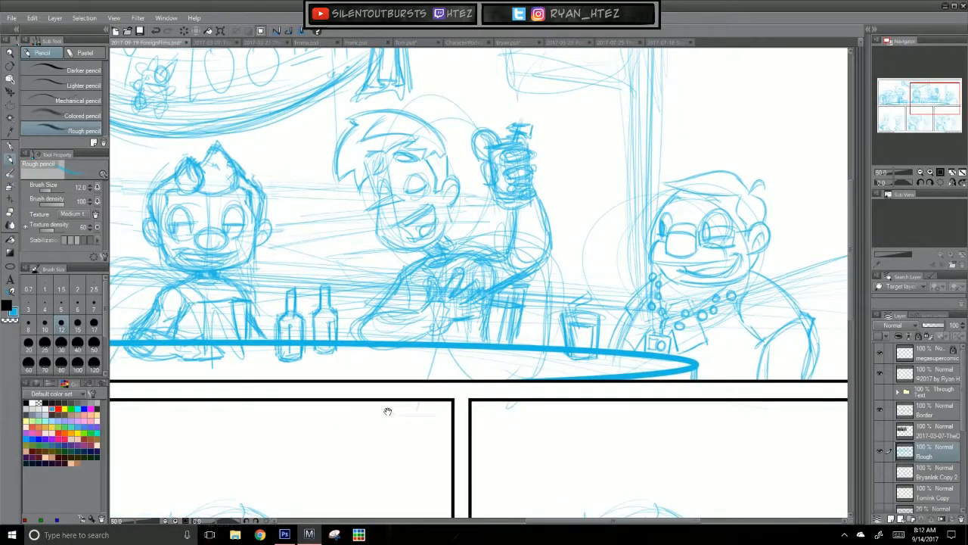
drag(303, 243, 511, 342)
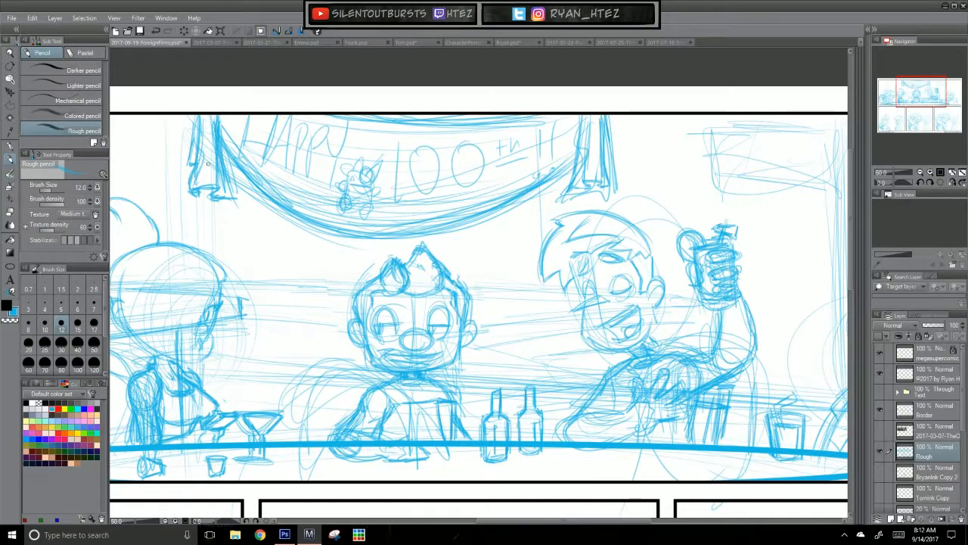
drag(589, 384, 478, 335)
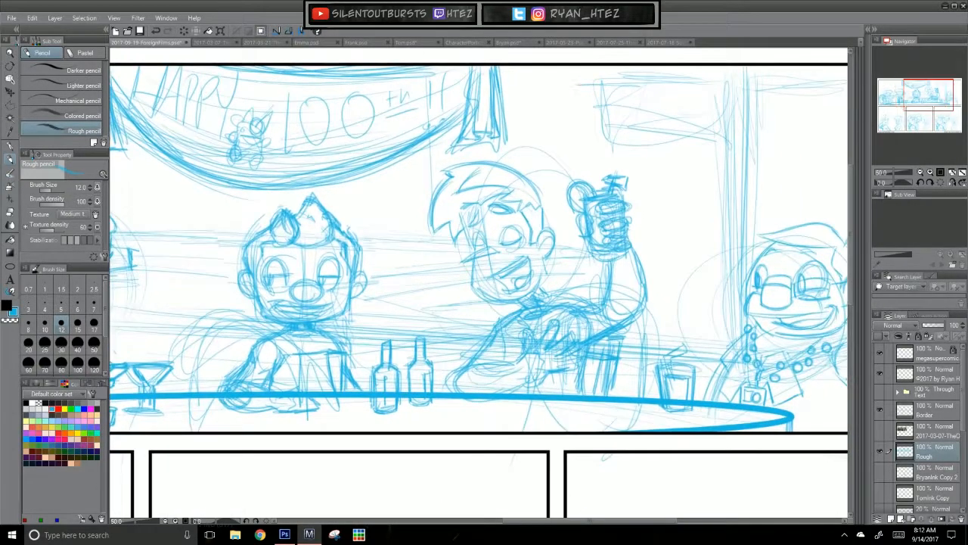
mouse_move(463, 223)
mouse_down()
mouse_move(471, 247)
mouse_move(494, 256)
mouse_up()
drag(542, 244, 538, 286)
mouse_move(480, 291)
mouse_down()
mouse_move(525, 302)
mouse_move(507, 303)
mouse_up()
drag(542, 207, 531, 236)
mouse_move(540, 215)
mouse_down()
mouse_move(534, 226)
mouse_move(490, 192)
mouse_up()
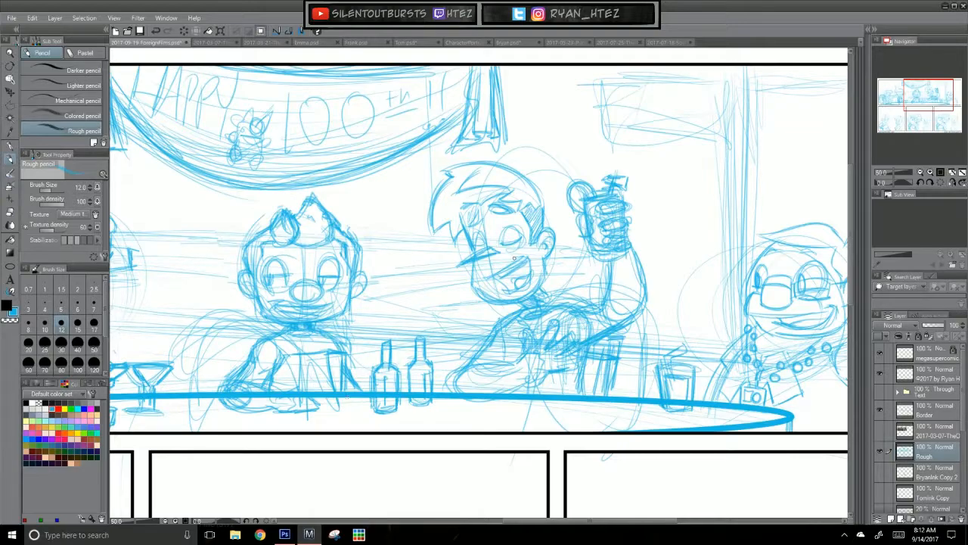
mouse_move(502, 281)
mouse_down()
mouse_move(528, 267)
mouse_move(518, 279)
mouse_up()
Step: Darken the jawline and face profile of the ponytailed character turned toward the martini glass
drag(463, 264, 687, 275)
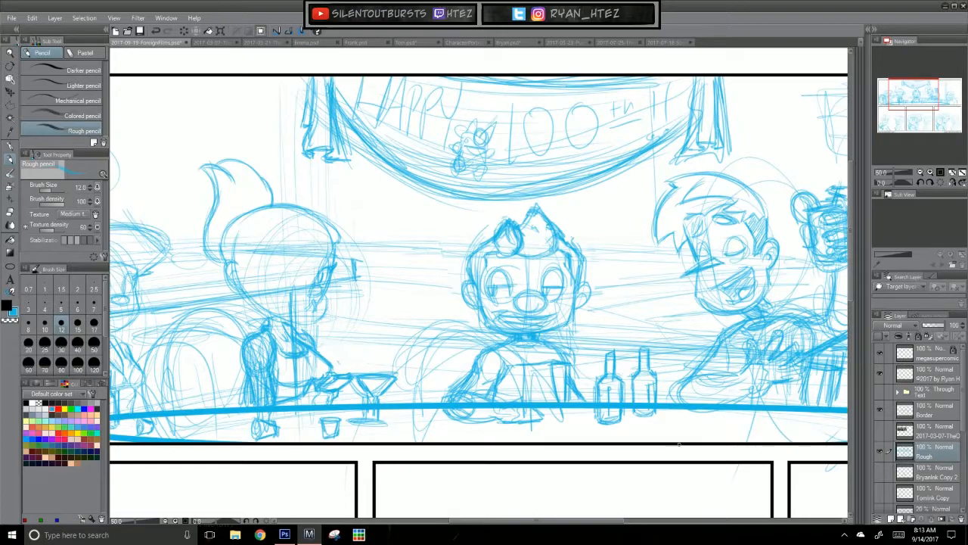
scroll(680, 449, up, 1)
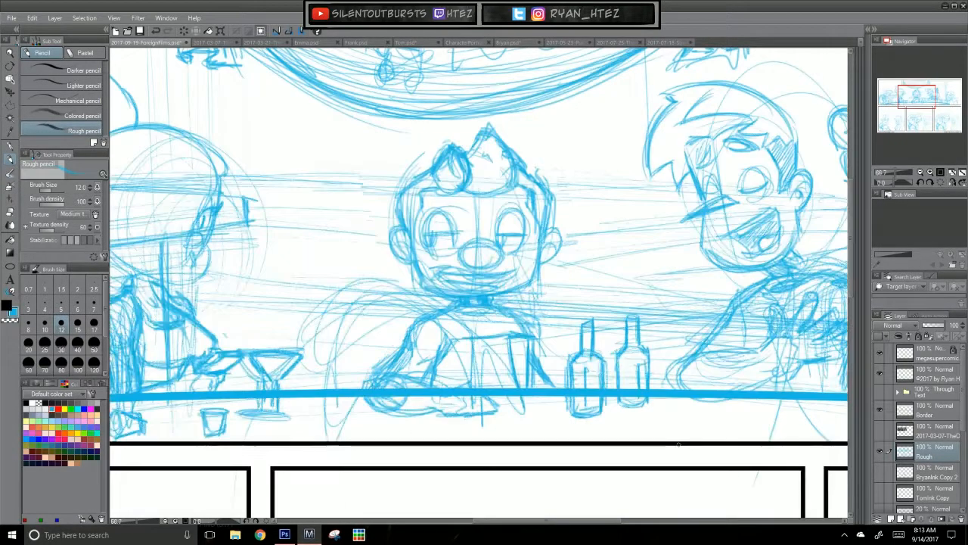
drag(264, 240, 471, 237)
mouse_move(292, 198)
mouse_down()
mouse_move(320, 258)
mouse_move(338, 269)
mouse_up()
drag(299, 225, 390, 284)
mouse_move(331, 261)
mouse_down()
mouse_move(392, 286)
mouse_move(410, 264)
mouse_move(397, 284)
mouse_up()
drag(412, 242, 395, 264)
drag(395, 254, 380, 269)
mouse_move(395, 257)
mouse_down()
mouse_move(384, 266)
mouse_move(391, 251)
mouse_up()
drag(413, 200, 400, 229)
drag(394, 236, 390, 251)
Step: Strengthen the ponytailed character's forehead, brow and the curved crown of the head
drag(421, 183, 414, 197)
drag(410, 203, 405, 213)
drag(392, 235, 388, 244)
drag(422, 165, 417, 181)
drag(404, 144, 417, 168)
drag(419, 159, 414, 180)
drag(401, 142, 419, 183)
mouse_move(389, 133)
mouse_down()
mouse_move(341, 125)
mouse_move(302, 143)
mouse_move(339, 128)
mouse_up()
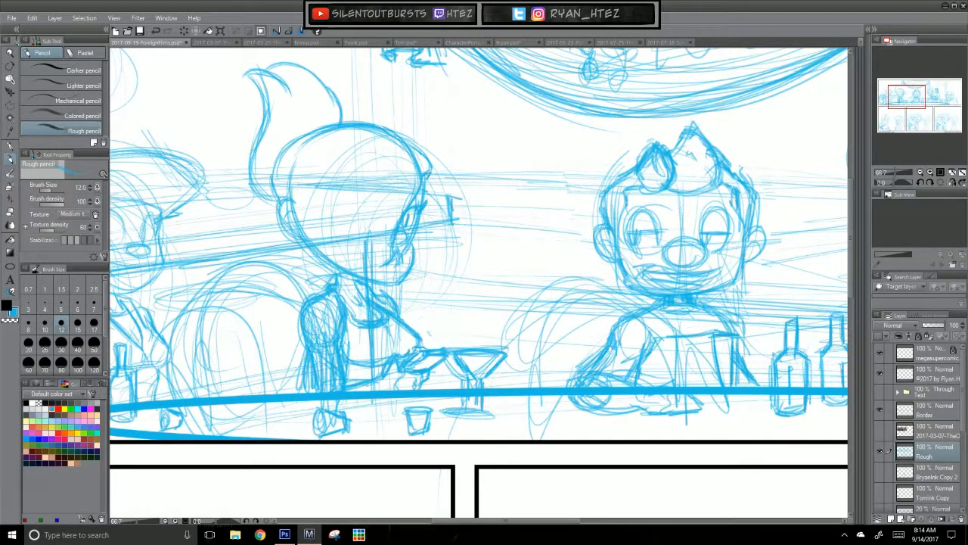
Step: Outline the back of the ponytailed character's head down past the ear and add a strand at the ponytail's tip
drag(300, 158, 290, 191)
mouse_move(312, 140)
mouse_down()
mouse_move(274, 174)
mouse_move(274, 202)
mouse_up()
drag(278, 163, 274, 181)
drag(290, 144, 280, 158)
mouse_move(248, 72)
mouse_down()
mouse_move(260, 85)
mouse_move(252, 157)
mouse_move(271, 192)
mouse_move(280, 87)
mouse_up()
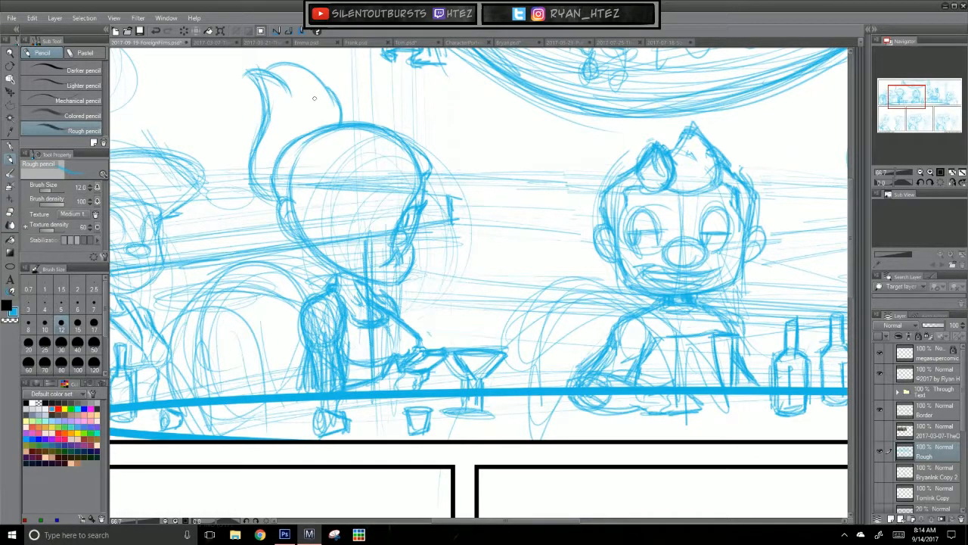
mouse_move(280, 205)
mouse_down()
mouse_move(300, 239)
mouse_move(279, 168)
mouse_up()
mouse_move(294, 145)
mouse_down()
mouse_move(305, 139)
mouse_move(306, 148)
mouse_up()
mouse_move(278, 193)
mouse_down()
mouse_move(291, 189)
mouse_move(308, 237)
mouse_up()
Step: Fill the ponytailed character's head with light curved hair strands sweeping from the crown toward the ear and face
mouse_move(318, 157)
mouse_down()
mouse_move(304, 218)
mouse_move(314, 232)
mouse_up()
mouse_move(324, 161)
mouse_down()
mouse_move(309, 208)
mouse_move(340, 219)
mouse_move(341, 238)
mouse_up()
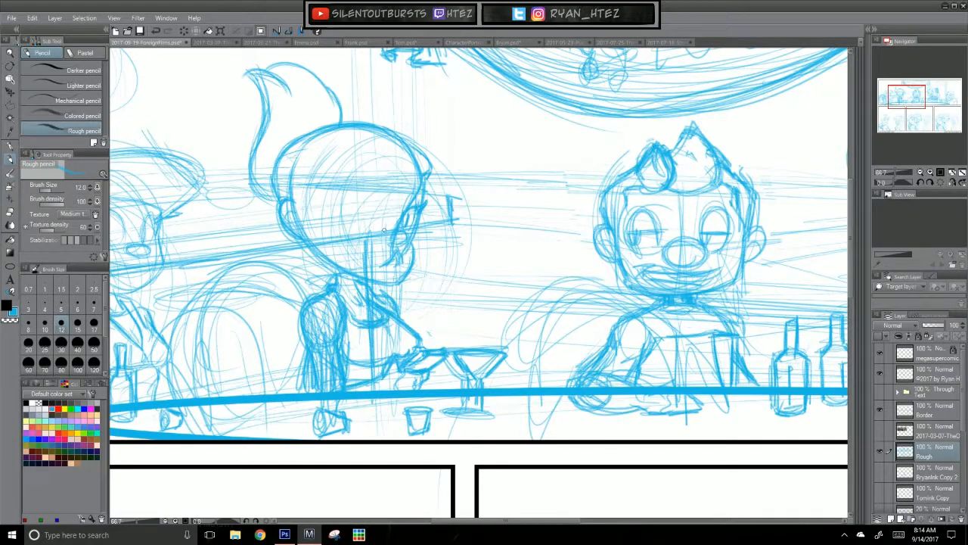
drag(408, 158, 401, 191)
drag(394, 206, 388, 230)
drag(410, 164, 388, 231)
drag(371, 151, 357, 231)
drag(335, 155, 317, 218)
drag(347, 133, 316, 218)
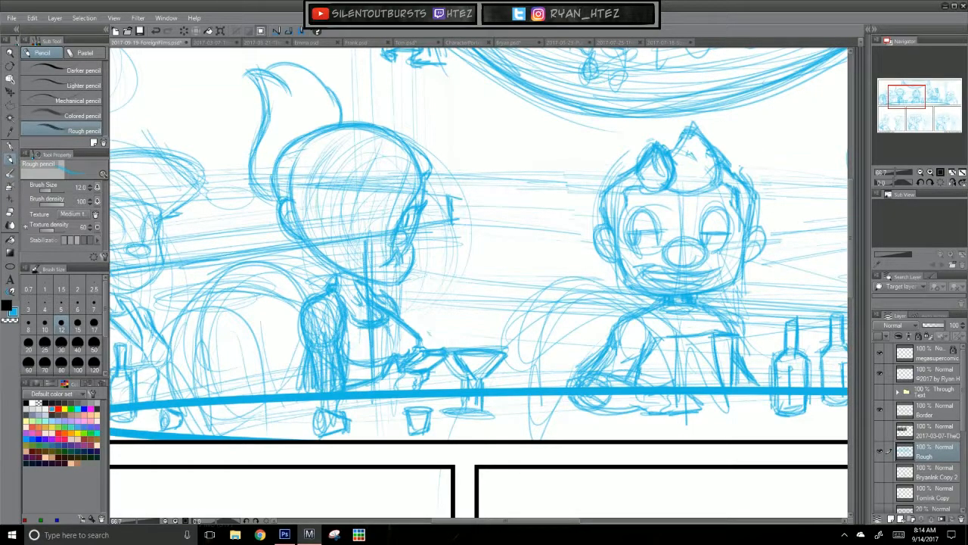
mouse_move(354, 133)
mouse_down()
mouse_move(326, 160)
mouse_move(314, 212)
mouse_up()
drag(344, 130, 301, 168)
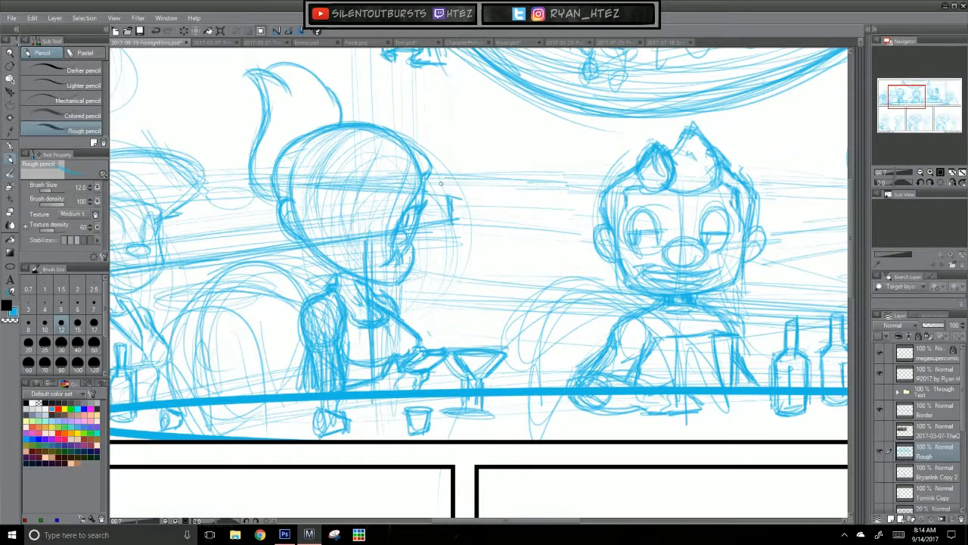
mouse_move(298, 161)
mouse_down()
mouse_move(293, 221)
mouse_move(295, 202)
mouse_up()
Step: Touch up the ponytailed character's torso and the outstretched arm near the glass
drag(349, 329, 356, 382)
drag(485, 455, 630, 424)
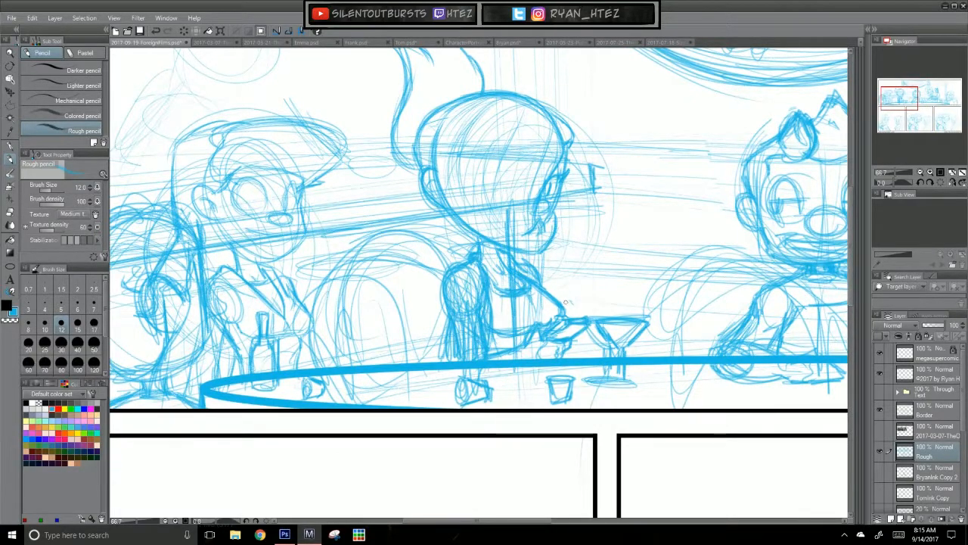
mouse_move(553, 294)
mouse_down()
mouse_move(563, 320)
mouse_move(568, 311)
mouse_up()
drag(340, 426, 453, 375)
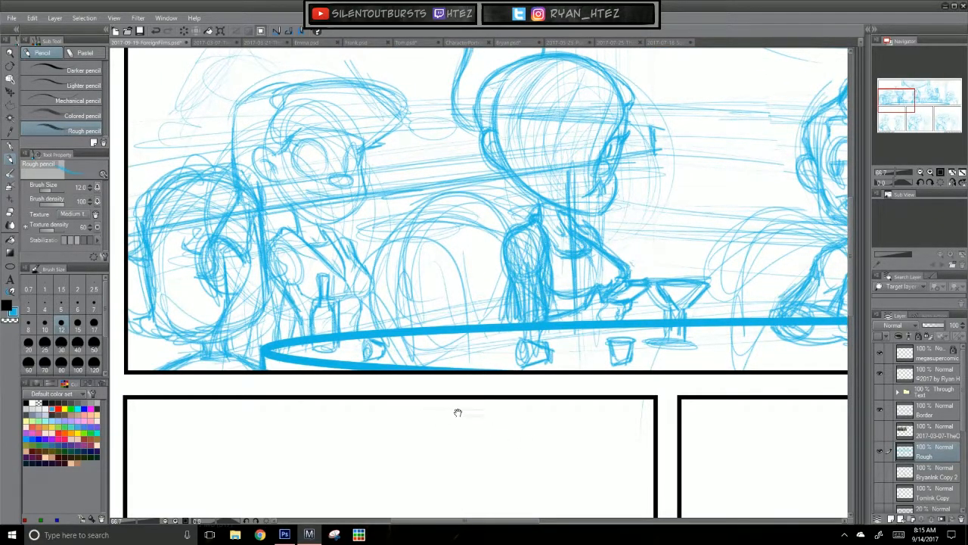
Step: Strengthen the lower head contour and shoulder of the foreground character at the panel's far left, and rework the marks around the ear
drag(460, 389, 472, 405)
mouse_move(282, 276)
mouse_down()
mouse_move(294, 301)
mouse_move(291, 287)
mouse_move(280, 325)
mouse_up()
mouse_move(285, 295)
mouse_down()
mouse_move(272, 333)
mouse_move(234, 348)
mouse_up()
drag(284, 317, 231, 352)
mouse_move(284, 320)
mouse_down()
mouse_move(233, 363)
mouse_move(195, 375)
mouse_up()
drag(212, 363, 183, 384)
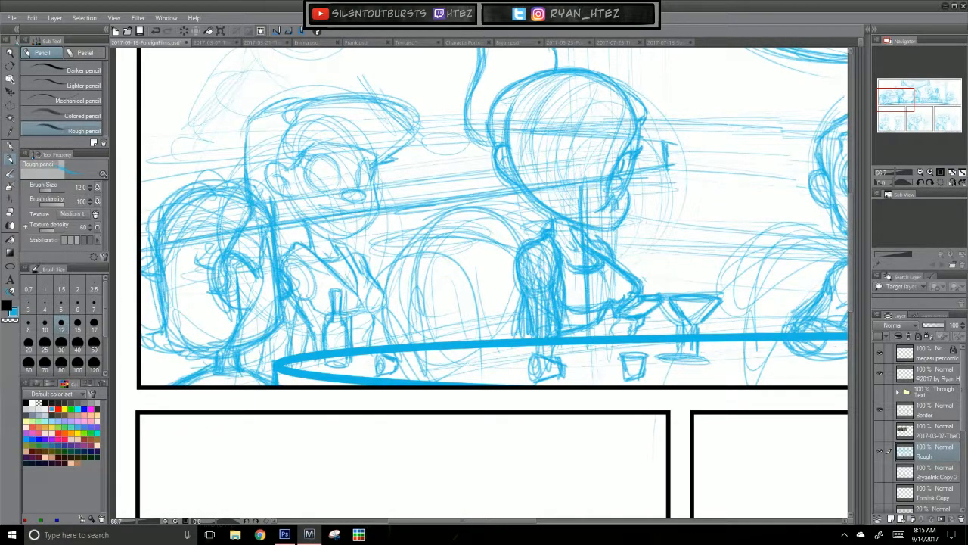
scroll(408, 380, up, 1)
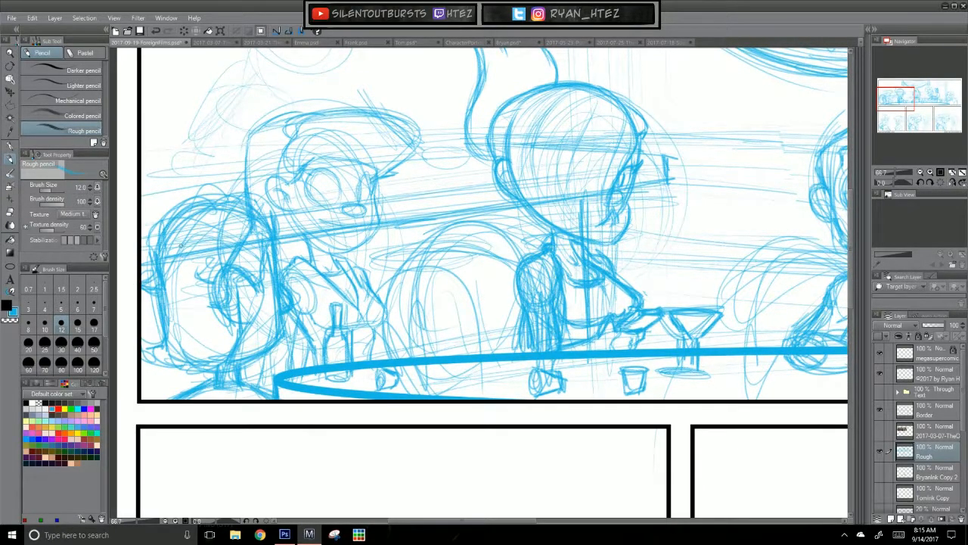
mouse_move(210, 291)
mouse_down()
mouse_move(194, 267)
mouse_move(238, 317)
mouse_move(224, 321)
mouse_up()
mouse_move(240, 287)
mouse_down()
mouse_move(248, 303)
mouse_move(238, 294)
mouse_up()
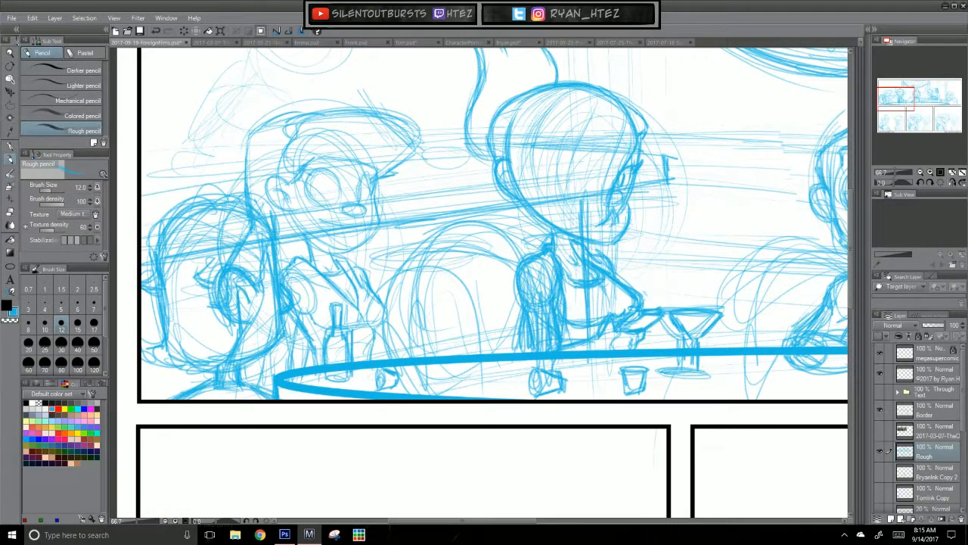
Step: Add a layer named BG beneath the Rough layer and set the Straight line tool to brush size 12
key(ctrl+0)
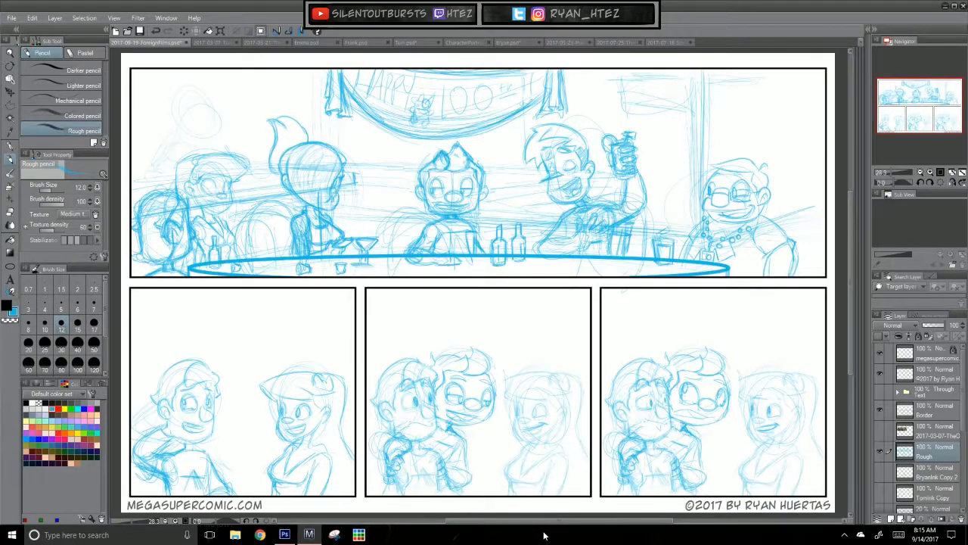
click(932, 475)
click(891, 519)
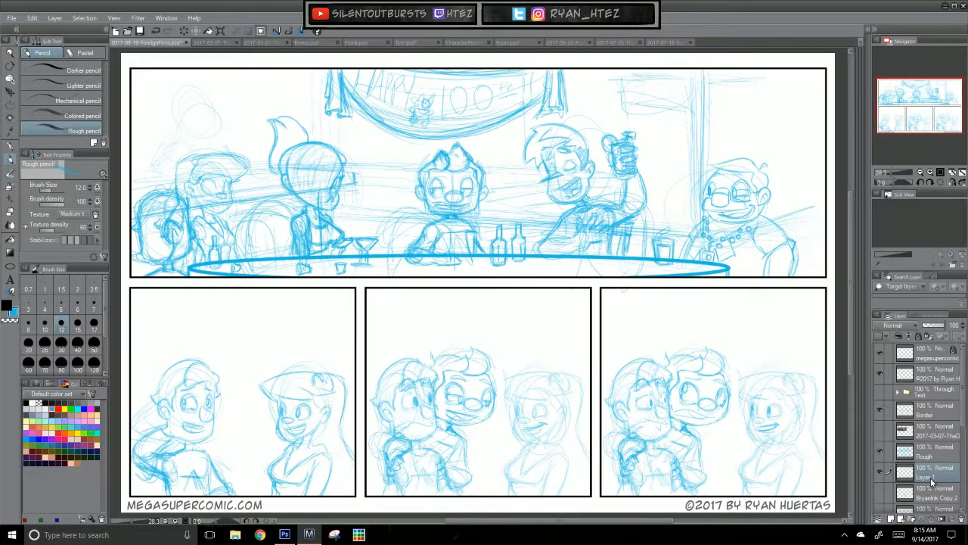
double_click(927, 476)
text(BG)
key(Return)
click(10, 266)
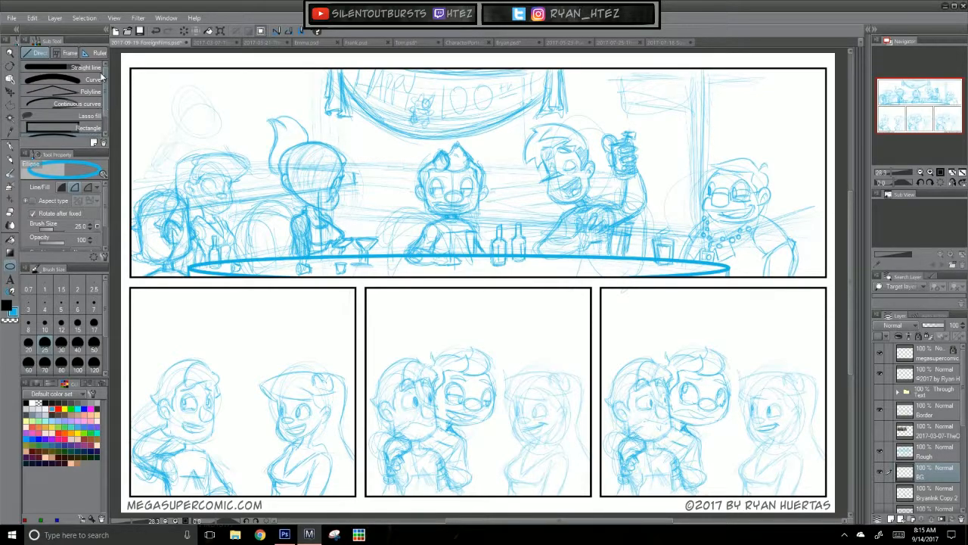
click(83, 67)
click(61, 324)
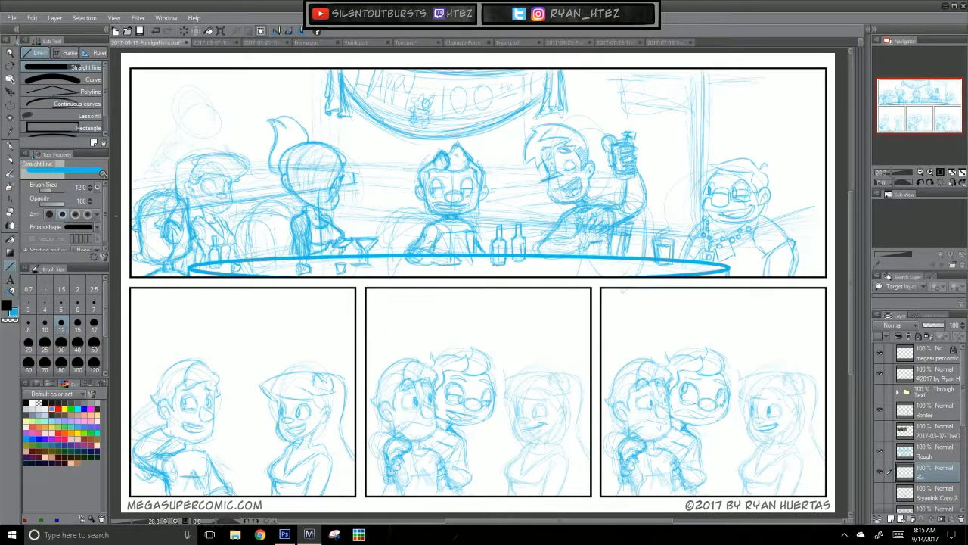
mouse_move(132, 205)
mouse_down()
mouse_move(303, 187)
mouse_move(133, 220)
mouse_up()
drag(269, 241, 270, 255)
drag(297, 185, 130, 186)
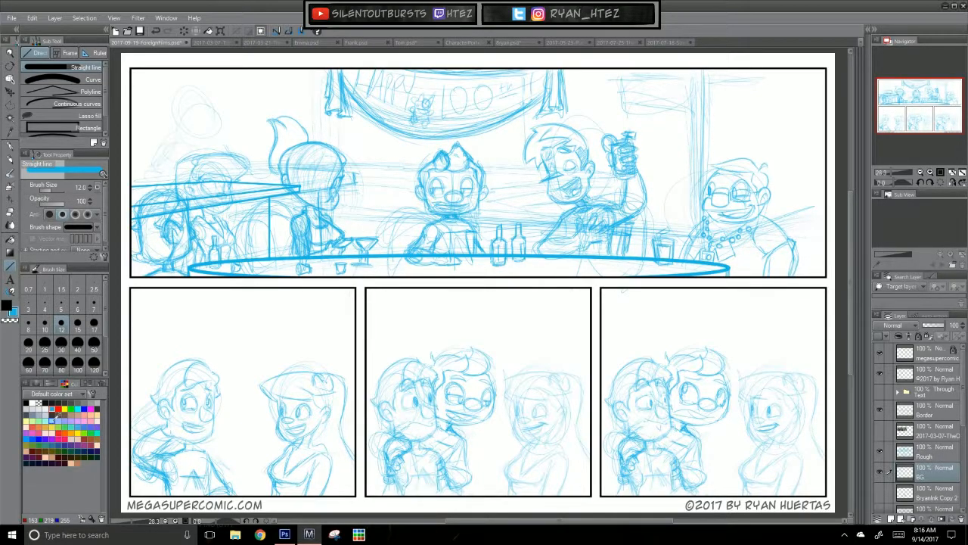
key(ctrl+z)
key(ctrl+z)
key(ctrl+z)
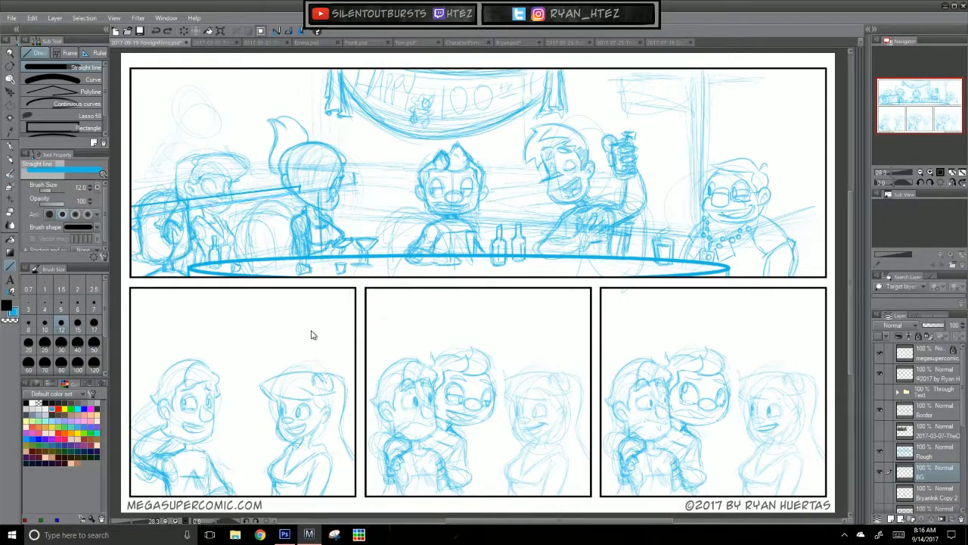
key(ctrl+z)
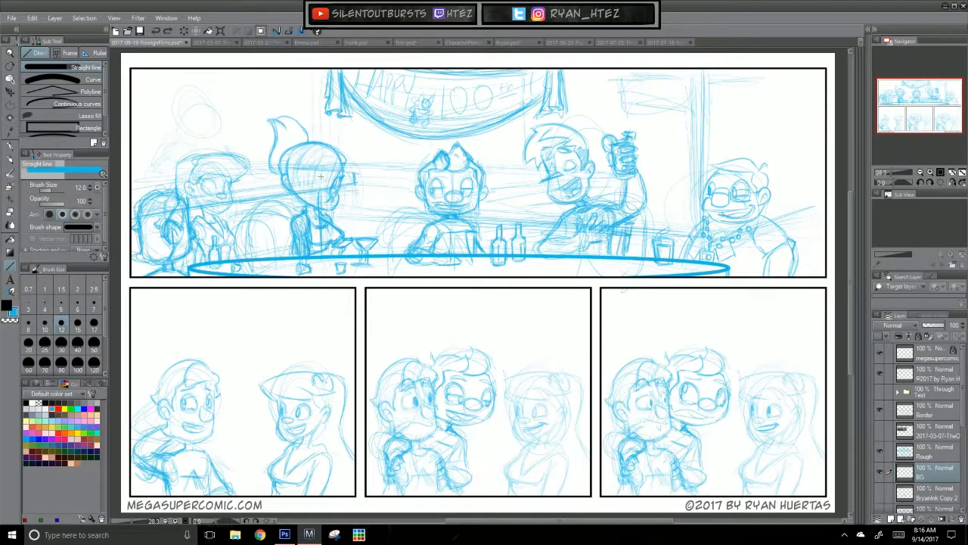
Step: Draw the background counter's slanted front edge as two parallel straight lines from the panel's left border, with a vertical line beneath it
mouse_move(129, 209)
mouse_down()
mouse_move(350, 169)
mouse_move(358, 179)
mouse_move(124, 208)
mouse_move(133, 205)
mouse_up()
key(ctrl+z)
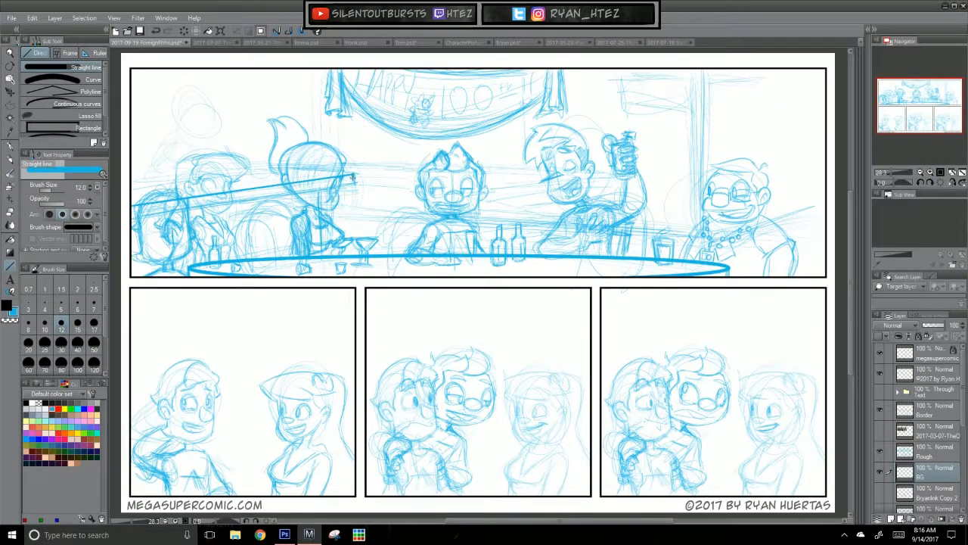
drag(349, 178, 130, 209)
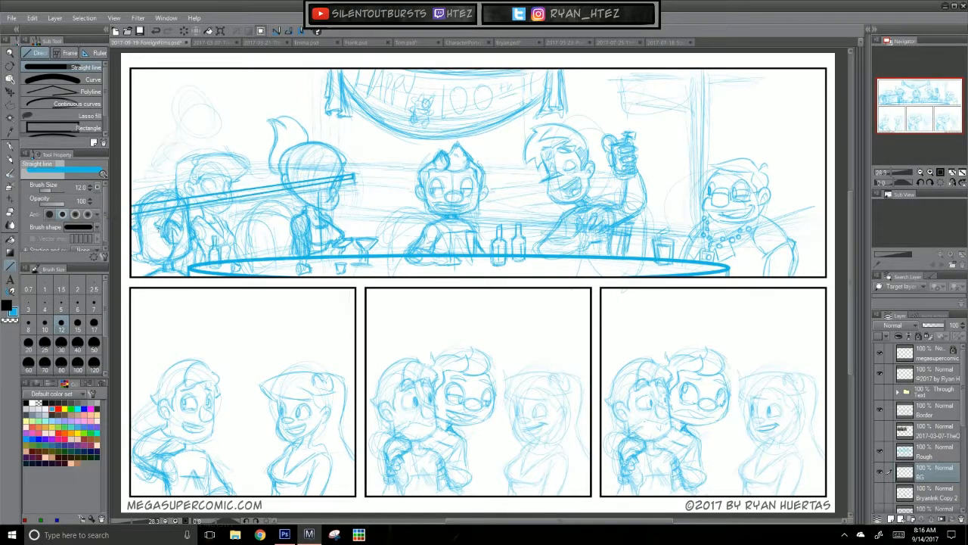
drag(310, 184, 310, 255)
Step: Draw the background counter's back edge leftward from its corner and close off its far end with short straight lines
drag(323, 320, 395, 379)
drag(426, 233, 360, 228)
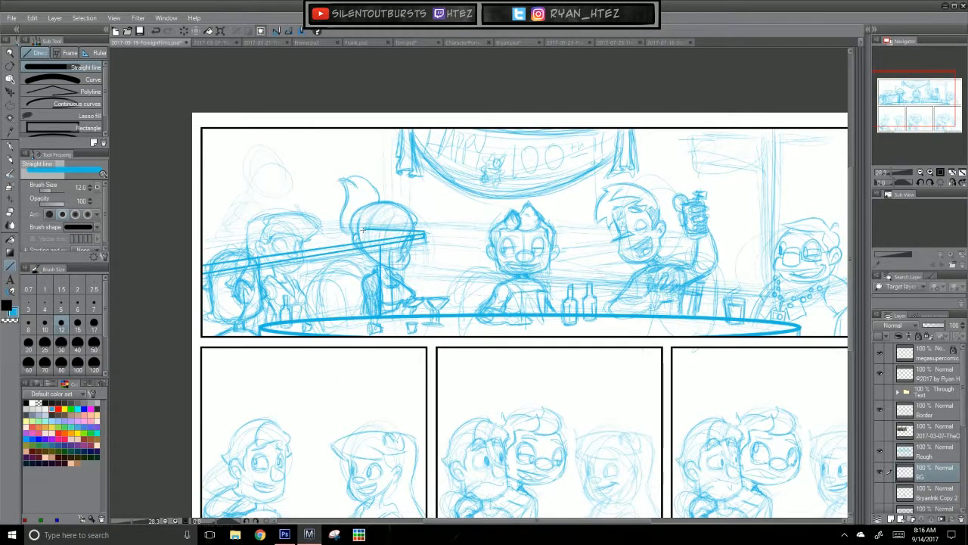
key(ctrl+z)
drag(421, 234, 212, 230)
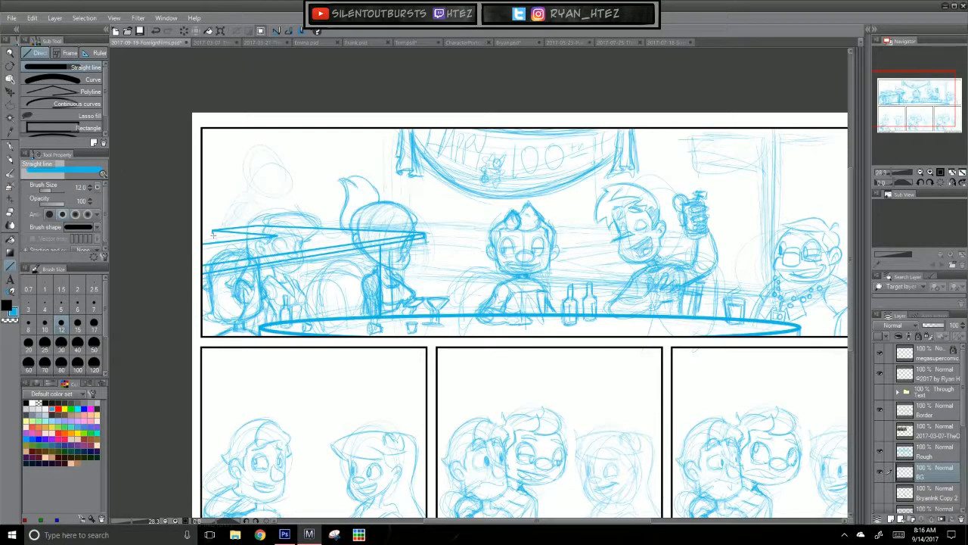
drag(213, 232, 261, 235)
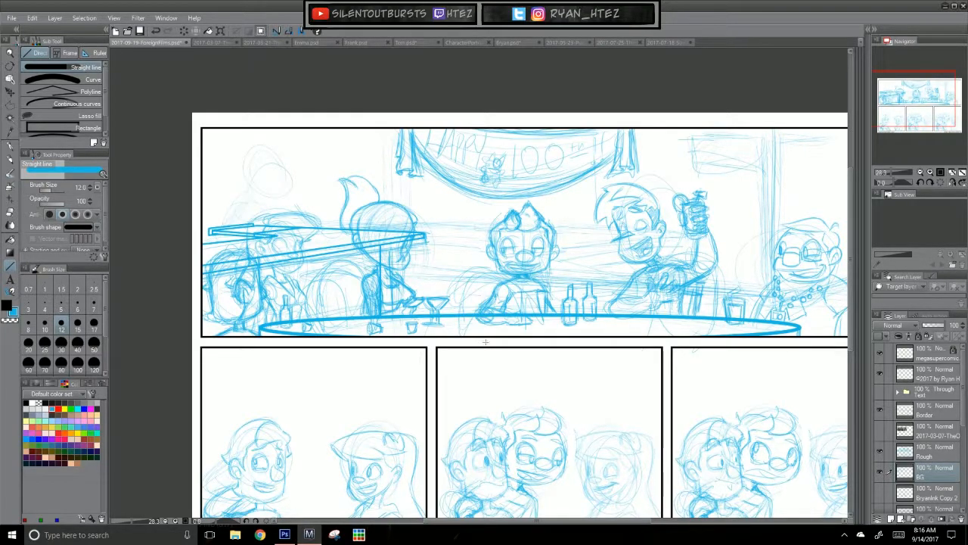
Step: Draw a vertical line for the back wall's left corner, just left of the Happy 100th banner
drag(589, 418, 568, 405)
drag(330, 115, 330, 218)
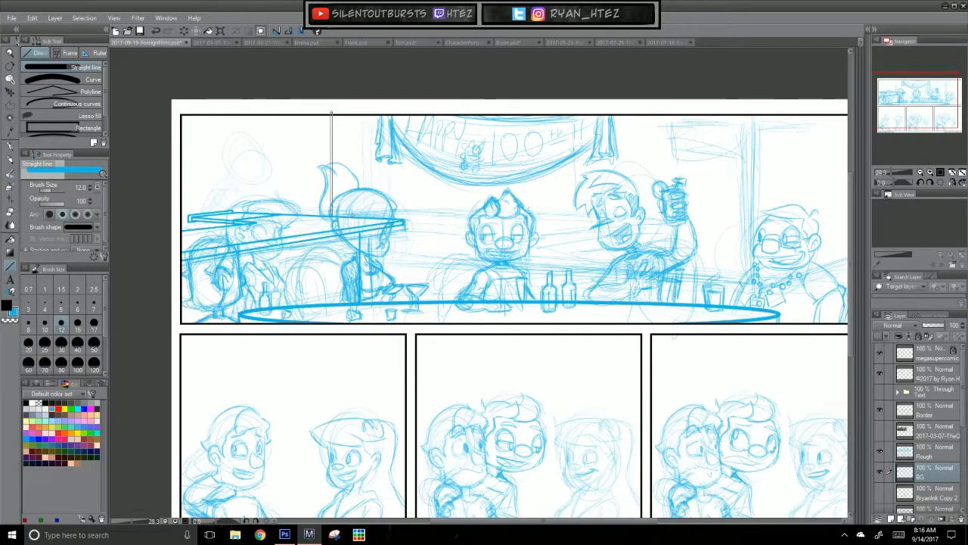
key(ctrl+z)
mouse_move(368, 110)
mouse_down()
mouse_move(367, 217)
mouse_move(534, 251)
mouse_move(648, 255)
mouse_up()
key(ctrl+z)
Step: Draw the back wall's sloping baseline behind the characters and its right vertical corner, continuing the base along the side wall
drag(369, 257, 753, 283)
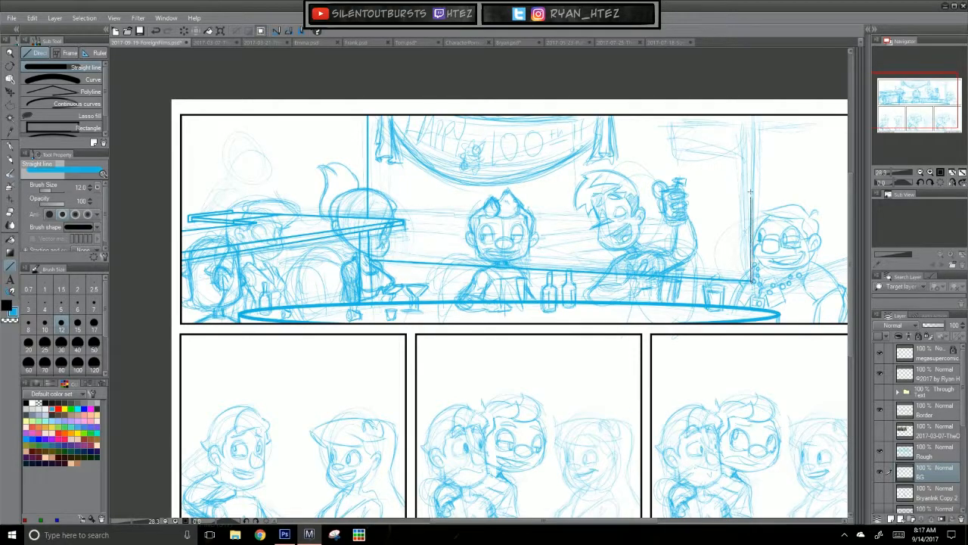
key(ctrl+z)
drag(369, 265, 756, 301)
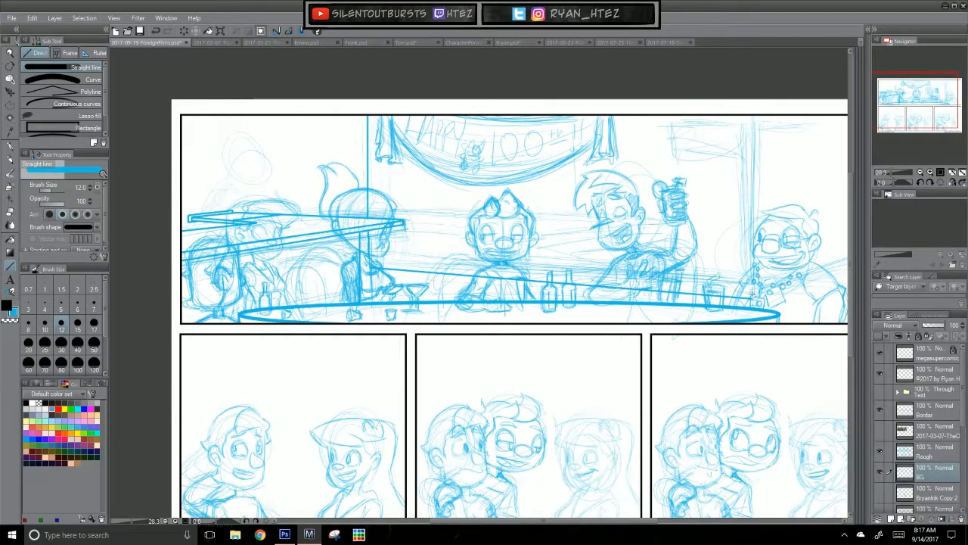
drag(754, 302, 753, 114)
mouse_move(754, 300)
mouse_down()
mouse_move(847, 261)
mouse_move(852, 280)
mouse_move(640, 273)
mouse_move(641, 265)
mouse_up()
Step: Draw a double-lined door frame in perspective on the side wall, running to the panel's right border
drag(528, 413, 636, 417)
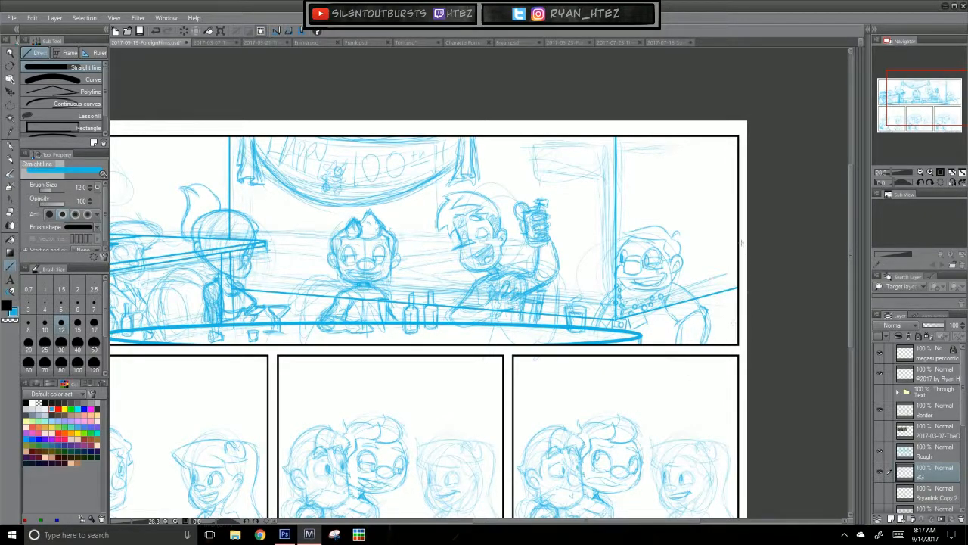
drag(685, 300, 686, 156)
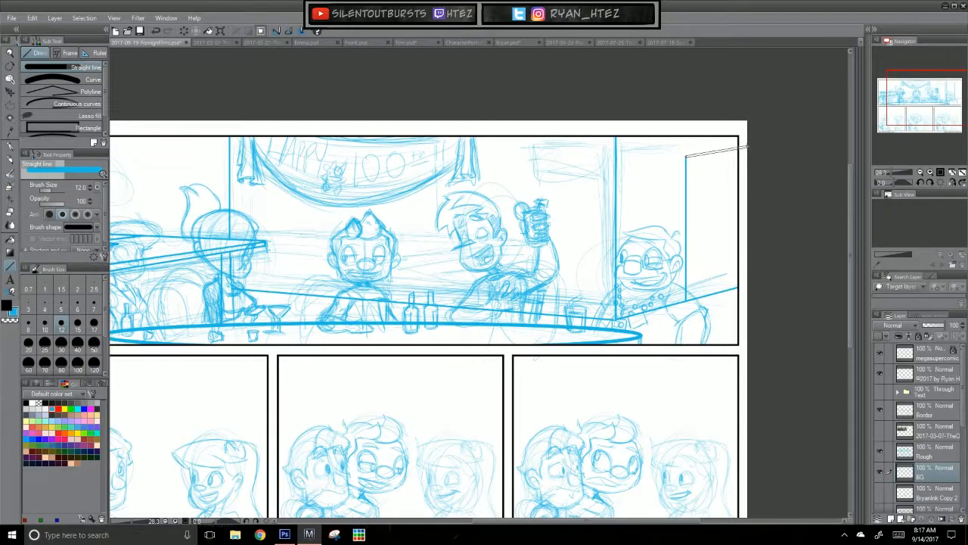
key(ctrl+z)
mouse_move(689, 301)
mouse_down()
mouse_move(691, 143)
mouse_move(738, 137)
mouse_up()
mouse_move(694, 298)
mouse_down()
mouse_move(695, 150)
mouse_move(738, 147)
mouse_up()
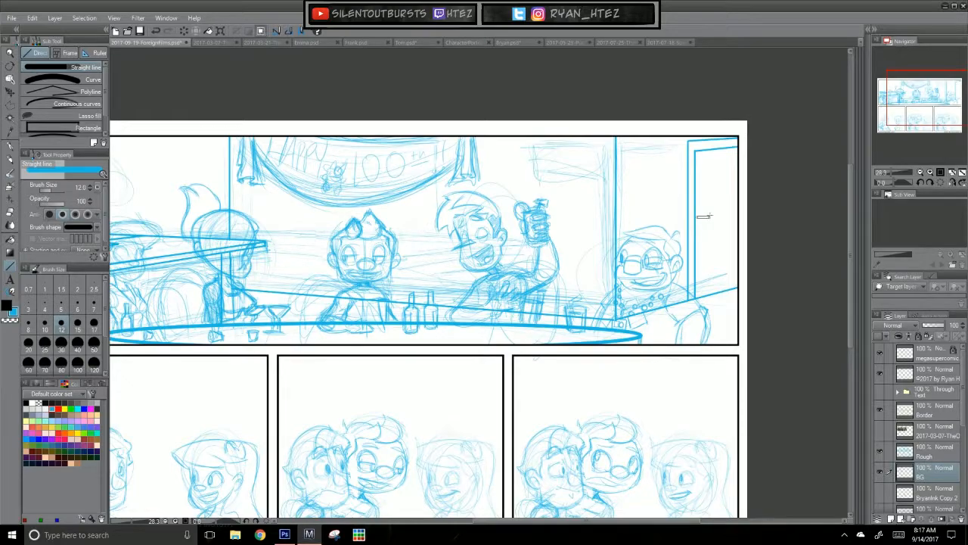
Step: Draw a small upright rectangular plate on the side wall's door with short straight lines
drag(705, 209, 708, 238)
mouse_move(708, 237)
mouse_down()
mouse_move(697, 239)
mouse_move(697, 208)
mouse_up()
drag(536, 423, 652, 342)
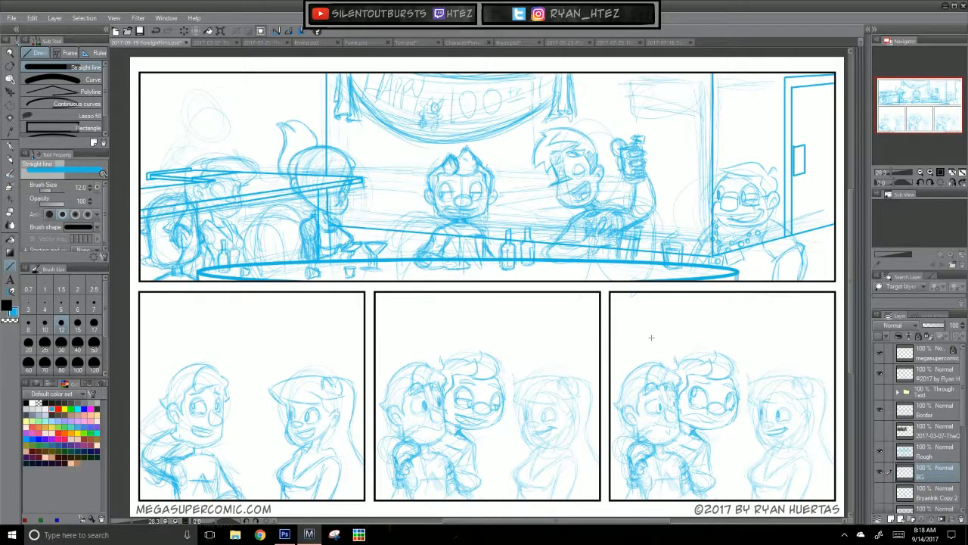
Step: Draw a long rectangular sign with a thin side edge high on the back wall, near its right corner
drag(700, 456, 639, 461)
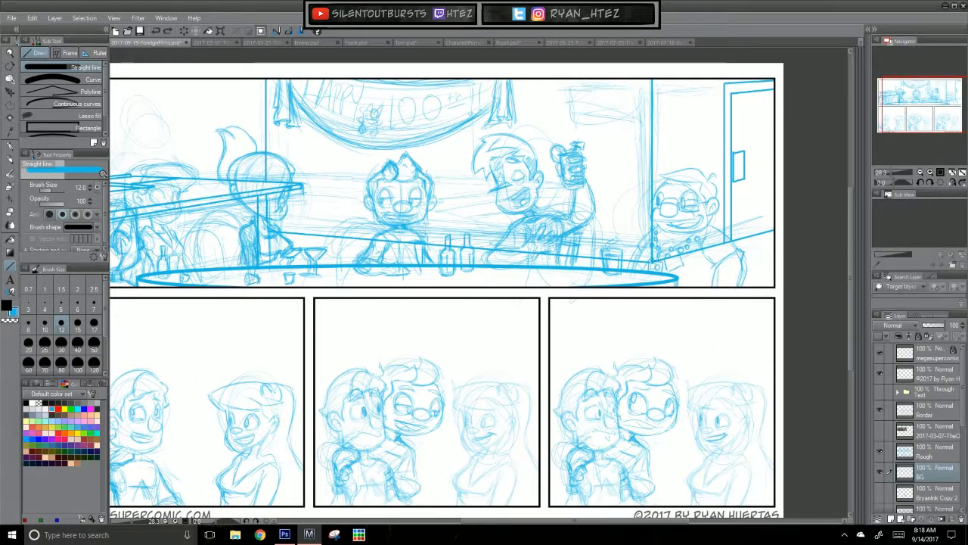
drag(491, 435, 521, 453)
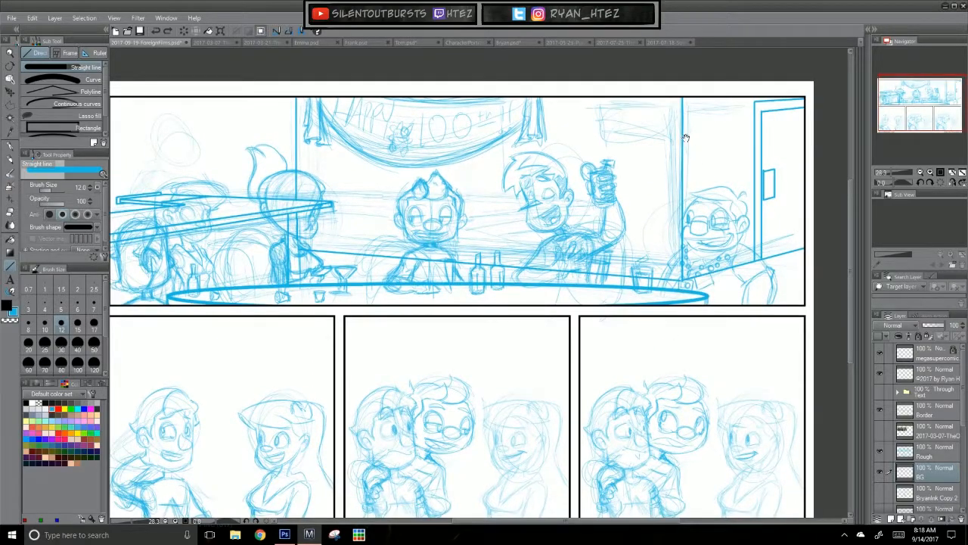
mouse_move(605, 117)
mouse_down()
mouse_move(673, 119)
mouse_move(673, 141)
mouse_move(605, 140)
mouse_move(605, 117)
mouse_up()
key(ctrl+z)
key(ctrl+z)
key(ctrl+z)
key(ctrl+z)
mouse_move(599, 115)
mouse_down()
mouse_move(598, 133)
mouse_move(678, 114)
mouse_move(678, 141)
mouse_move(598, 138)
mouse_up()
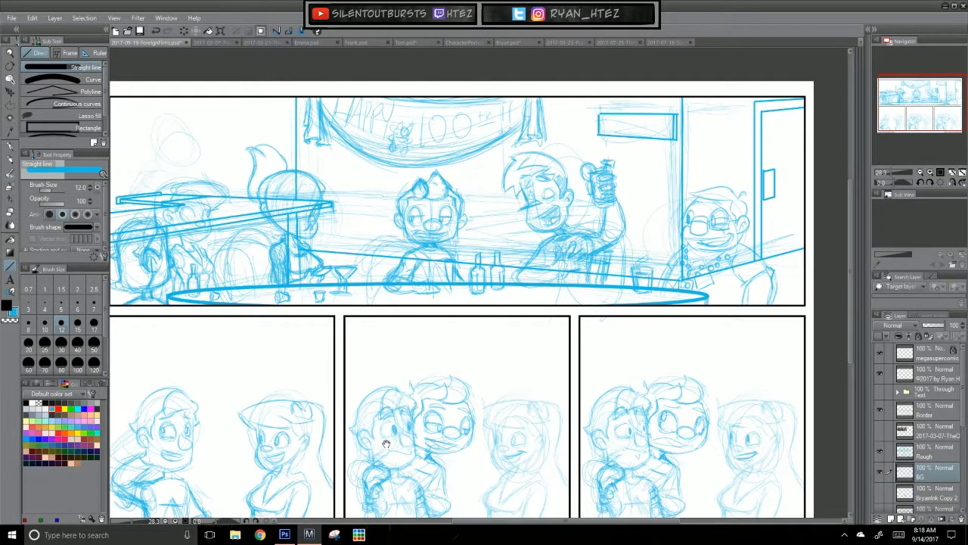
Step: Rough in long horizontal rails with the Rough pencil across the back wall, behind the central character
drag(415, 446, 465, 449)
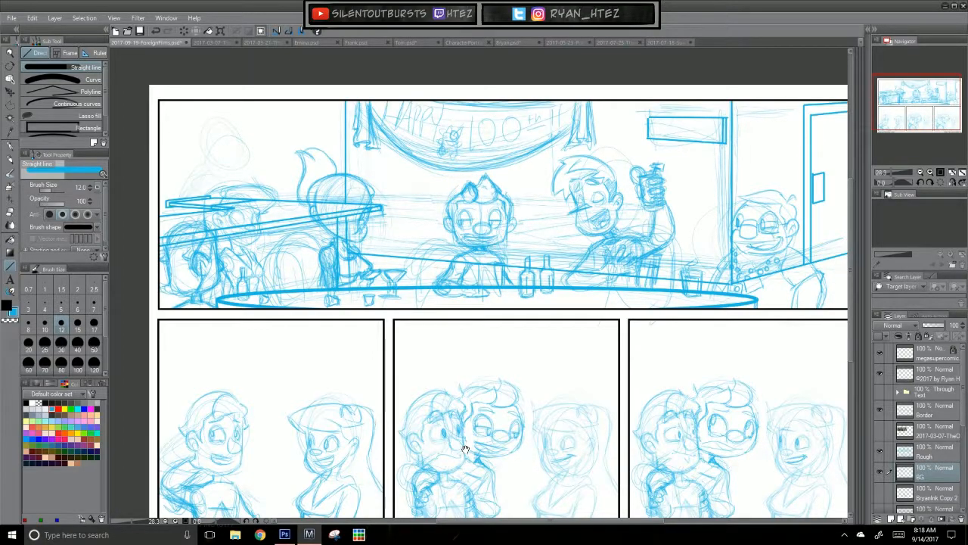
drag(526, 393, 533, 393)
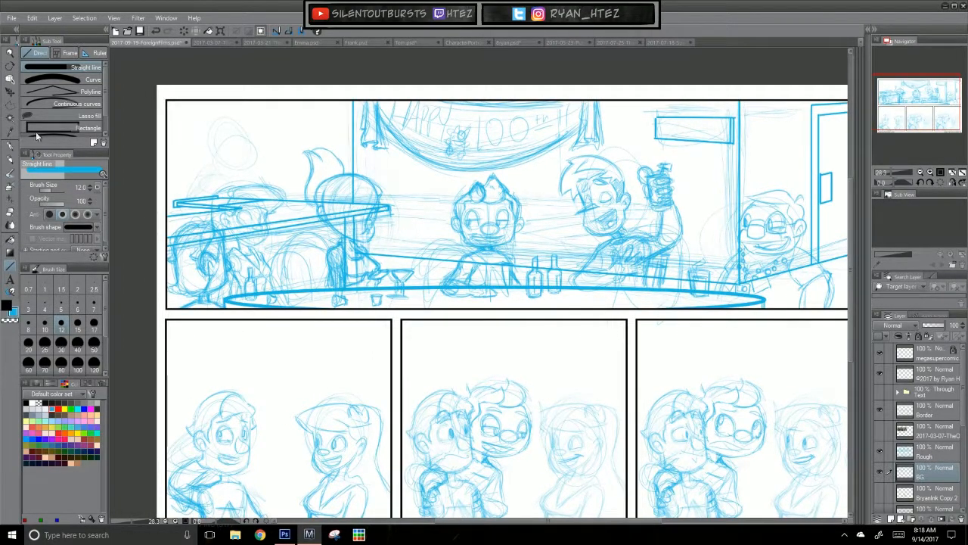
click(13, 154)
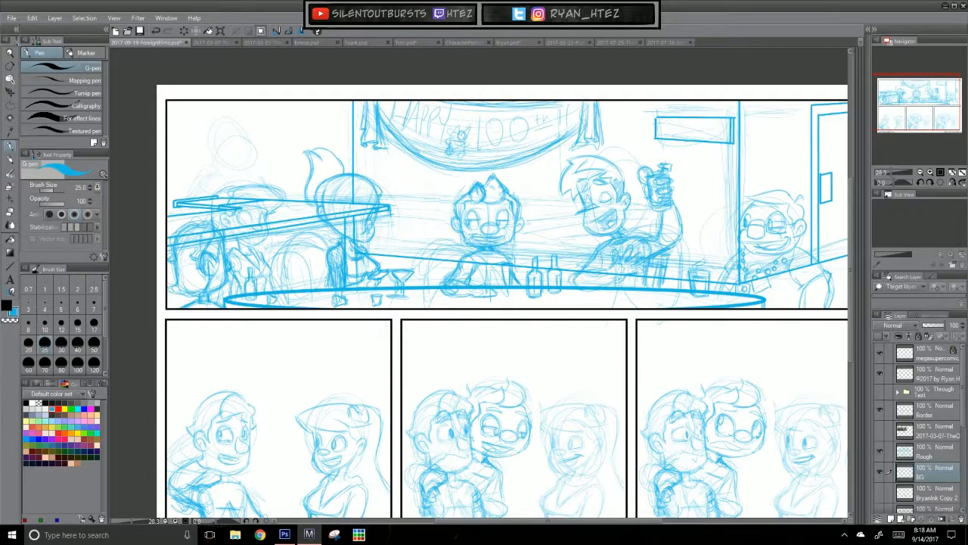
click(9, 162)
mouse_move(501, 200)
mouse_down()
mouse_move(500, 209)
mouse_move(511, 207)
mouse_move(404, 198)
mouse_move(596, 208)
mouse_up()
key(ctrl+z)
mouse_move(400, 194)
mouse_down()
mouse_move(557, 206)
mouse_move(580, 225)
mouse_move(590, 215)
mouse_up()
drag(376, 214, 454, 220)
drag(400, 214, 550, 224)
Step: Sketch vertical posts between the central character and the laughing man, and reinforce the horizontal rails behind them
mouse_move(461, 218)
mouse_down()
mouse_move(540, 221)
mouse_move(546, 273)
mouse_up()
mouse_move(547, 227)
mouse_down()
mouse_move(549, 272)
mouse_move(602, 222)
mouse_move(588, 263)
mouse_up()
drag(590, 221, 593, 271)
drag(409, 227, 540, 231)
drag(461, 228, 552, 223)
drag(378, 218, 448, 219)
drag(519, 226, 561, 229)
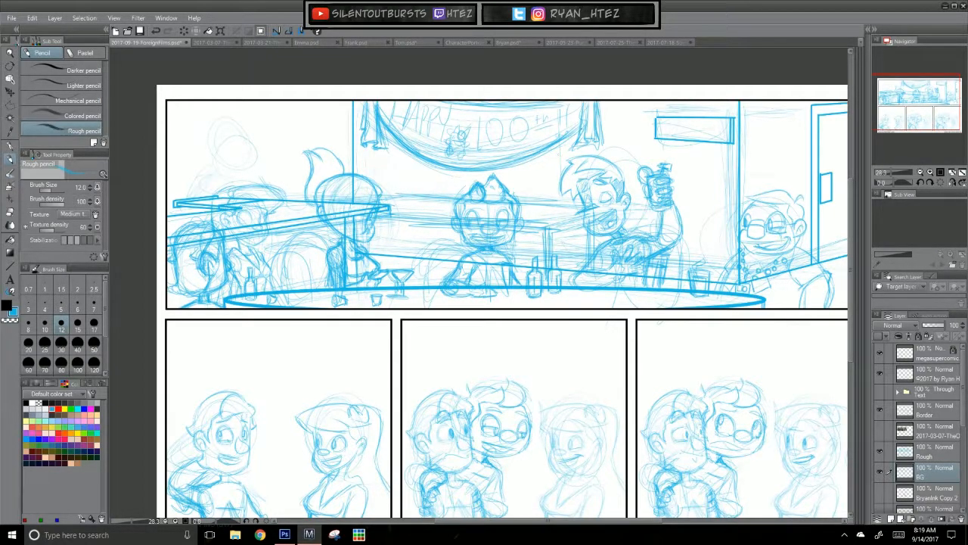
Step: Sketch a small frame on the back wall beside the ponytailed figure and a large picture frame on the left wall
drag(638, 410, 609, 458)
mouse_move(371, 213)
mouse_down()
mouse_move(372, 234)
mouse_move(388, 211)
mouse_move(398, 232)
mouse_move(373, 239)
mouse_up()
mouse_move(320, 152)
mouse_down()
mouse_move(242, 154)
mouse_move(323, 175)
mouse_up()
mouse_move(240, 158)
mouse_down()
mouse_move(243, 195)
mouse_move(285, 198)
mouse_move(242, 203)
mouse_up()
mouse_move(323, 162)
mouse_down()
mouse_move(324, 204)
mouse_move(238, 203)
mouse_up()
drag(244, 190, 245, 202)
drag(242, 157, 243, 207)
drag(240, 155, 321, 151)
mouse_move(321, 150)
mouse_down()
mouse_move(239, 157)
mouse_move(250, 186)
mouse_up()
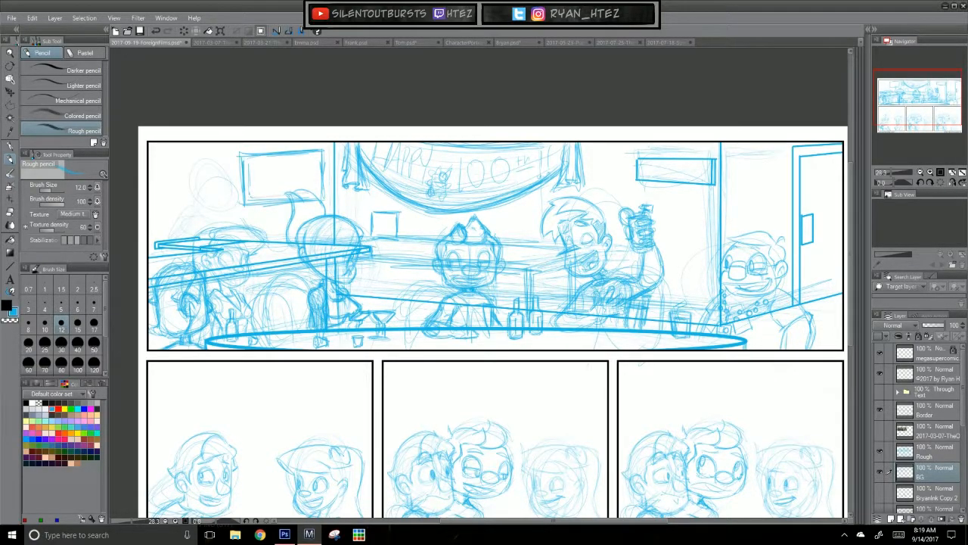
drag(313, 173, 314, 191)
Step: Sketch an upright picture frame on the wall at the top panel's far left end
mouse_move(192, 175)
mouse_down()
mouse_move(194, 221)
mouse_move(152, 174)
mouse_move(157, 218)
mouse_up()
mouse_move(155, 173)
mouse_down()
mouse_move(158, 222)
mouse_move(198, 222)
mouse_up()
drag(157, 182, 157, 218)
drag(156, 169, 188, 171)
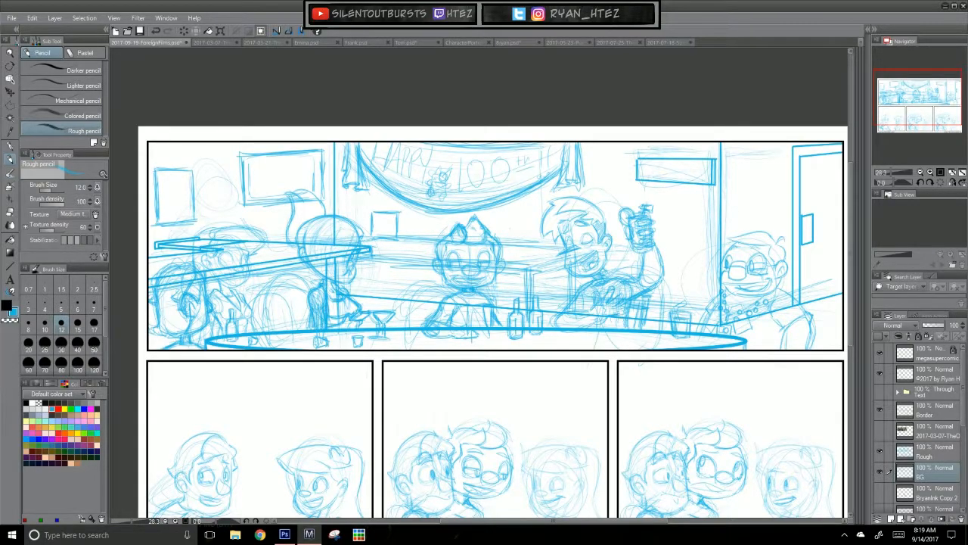
mouse_move(509, 223)
mouse_down()
mouse_move(553, 225)
mouse_move(549, 261)
mouse_up()
key(ctrl+z)
key(ctrl+z)
key(ctrl+z)
Step: Sketch a frame edge peeking out below the banner and an upright picture frame beside the raised mug
mouse_move(495, 205)
mouse_down()
mouse_move(537, 202)
mouse_move(536, 211)
mouse_up()
mouse_move(661, 215)
mouse_down()
mouse_move(700, 215)
mouse_move(664, 250)
mouse_up()
drag(699, 216, 699, 253)
drag(661, 216, 696, 253)
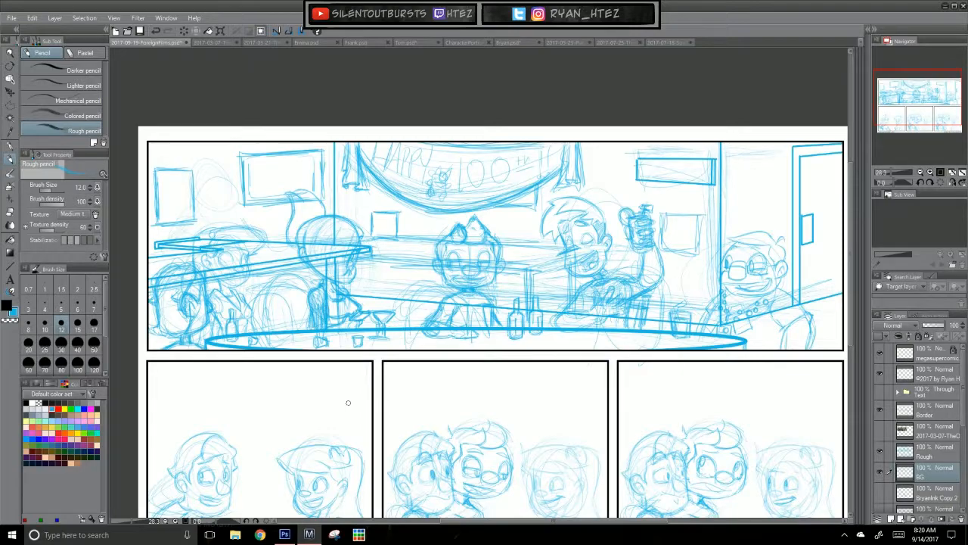
Step: Check the dialogue lettering over the panels and the bar furniture in the finished Oddball reference comic
click(880, 392)
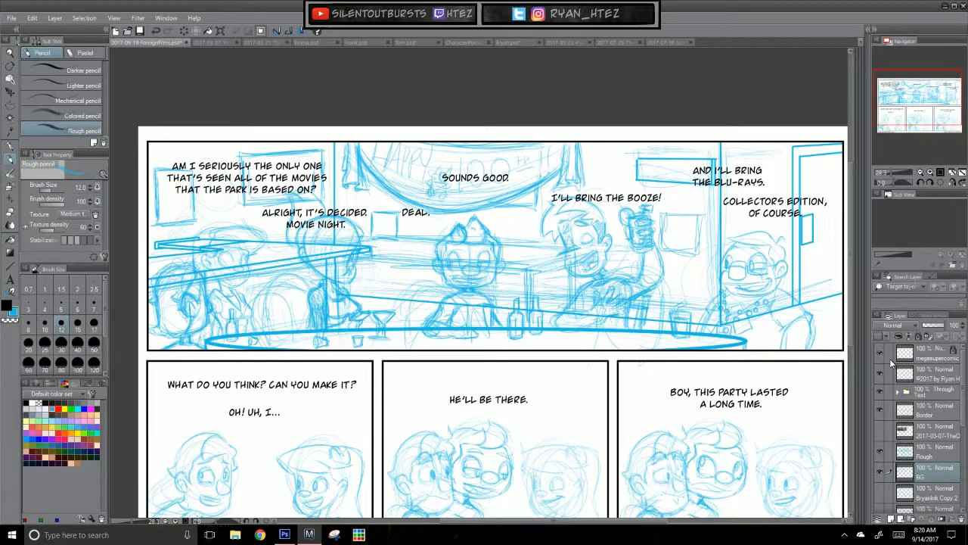
click(881, 393)
drag(650, 397, 674, 229)
drag(543, 371, 519, 439)
drag(501, 369, 502, 399)
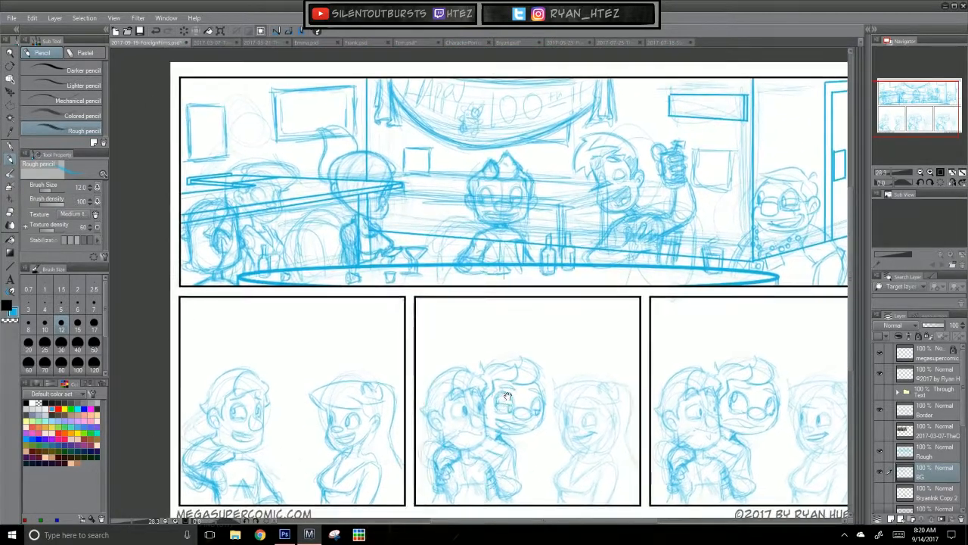
click(223, 42)
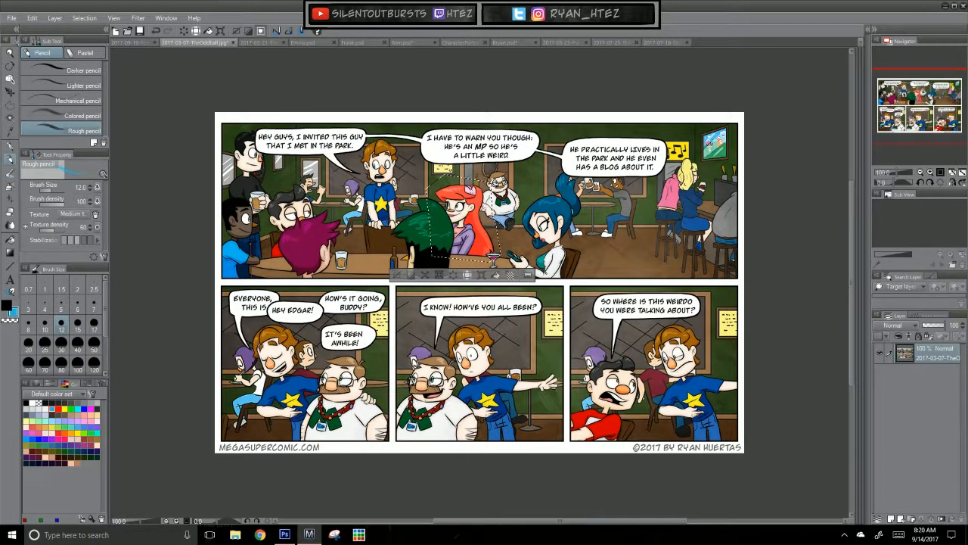
click(139, 43)
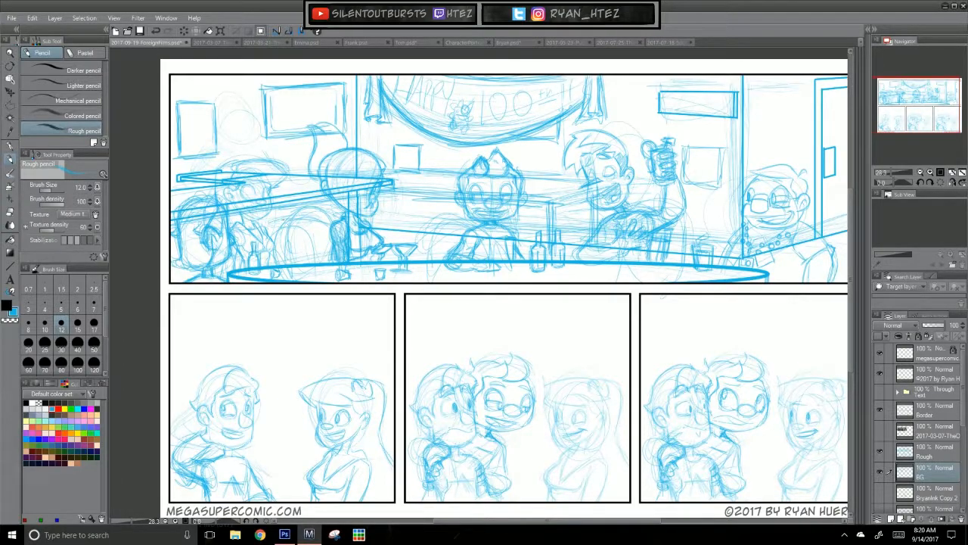
Step: Sketch a rounded chair back on the BG layer, to the left of the ponytailed figure
mouse_move(334, 210)
mouse_down()
mouse_move(282, 218)
mouse_move(276, 265)
mouse_up()
mouse_move(293, 202)
mouse_down()
mouse_move(324, 202)
mouse_move(332, 257)
mouse_up()
drag(281, 212, 279, 265)
mouse_move(337, 268)
mouse_down()
mouse_move(293, 278)
mouse_move(334, 253)
mouse_move(283, 271)
mouse_up()
drag(275, 224, 280, 265)
drag(325, 268, 286, 275)
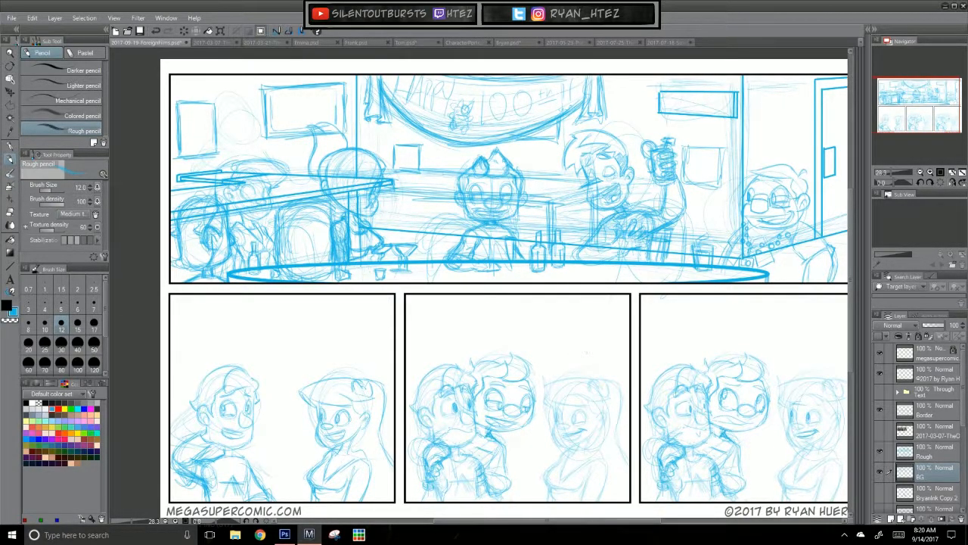
Step: Rough in two more rounded chair backs, one left of the central character and one behind the mug-holder's arm
mouse_move(455, 212)
mouse_down()
mouse_move(404, 228)
mouse_move(413, 283)
mouse_up()
mouse_move(462, 257)
mouse_down()
mouse_move(458, 222)
mouse_move(457, 259)
mouse_up()
drag(456, 217, 457, 282)
drag(437, 211, 408, 217)
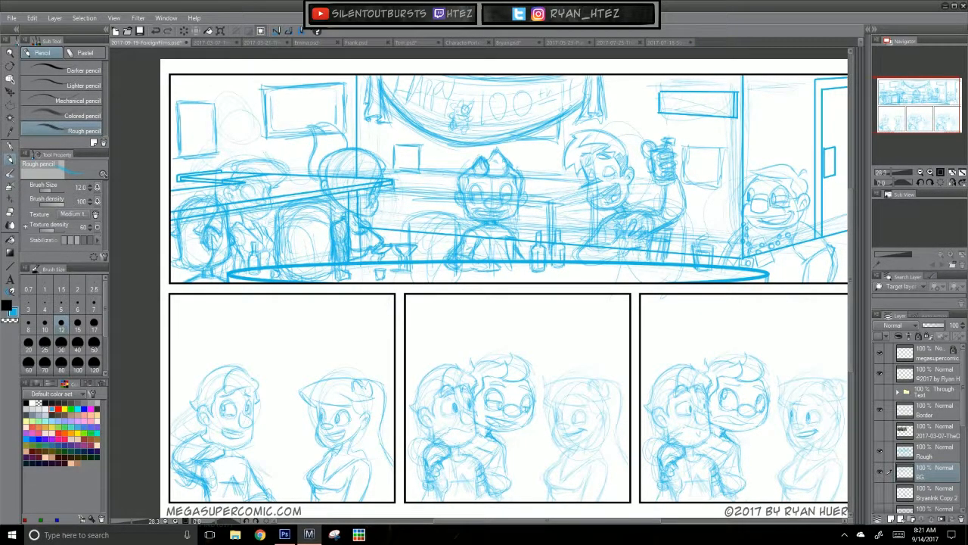
mouse_move(655, 221)
mouse_down()
mouse_move(709, 218)
mouse_move(722, 254)
mouse_move(705, 222)
mouse_up()
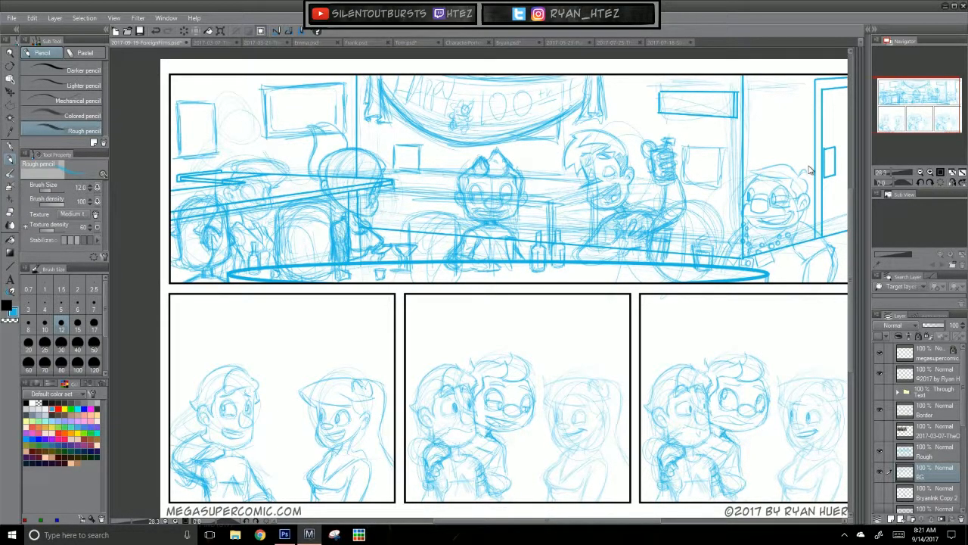
Step: Lower the BG layer's opacity to 69% and make the Rough layer active
click(939, 452)
click(946, 472)
click(937, 325)
click(939, 454)
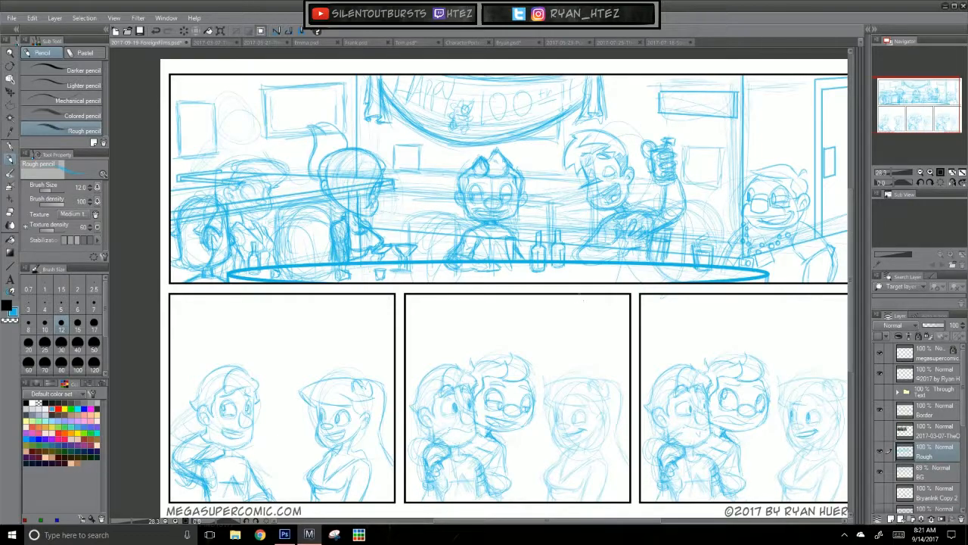
Step: Draw the rounded chair back and its legs beside the ponytailed figure on the Rough layer
mouse_move(385, 222)
mouse_down()
mouse_move(413, 207)
mouse_move(392, 262)
mouse_up()
mouse_move(422, 206)
mouse_down()
mouse_move(443, 214)
mouse_move(444, 257)
mouse_up()
drag(443, 216, 449, 260)
drag(415, 205, 444, 227)
drag(384, 247, 389, 282)
drag(382, 229, 433, 203)
drag(400, 205, 451, 219)
drag(386, 230, 391, 260)
drag(385, 225, 391, 262)
drag(446, 235, 441, 284)
drag(384, 264, 388, 282)
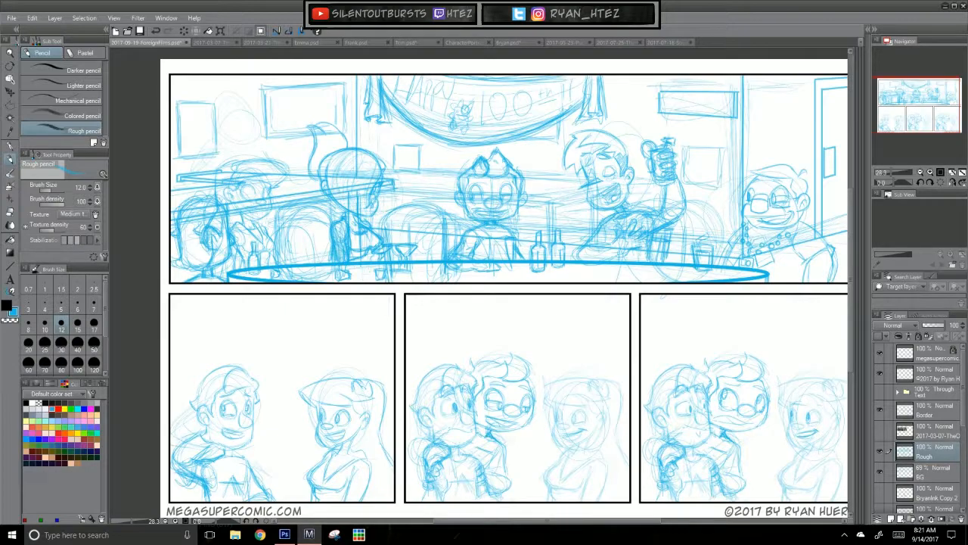
Step: Draw a rounded chair back with its side rails behind the laughing man's shoulder
mouse_move(561, 220)
mouse_down()
mouse_move(605, 215)
mouse_move(581, 229)
mouse_up()
drag(560, 266, 559, 282)
mouse_move(580, 227)
mouse_down()
mouse_move(595, 221)
mouse_move(602, 283)
mouse_up()
drag(597, 222, 556, 239)
drag(608, 225, 608, 277)
mouse_move(585, 219)
mouse_down()
mouse_move(561, 228)
mouse_move(555, 283)
mouse_move(568, 222)
mouse_move(603, 282)
mouse_move(561, 224)
mouse_up()
drag(553, 266, 551, 282)
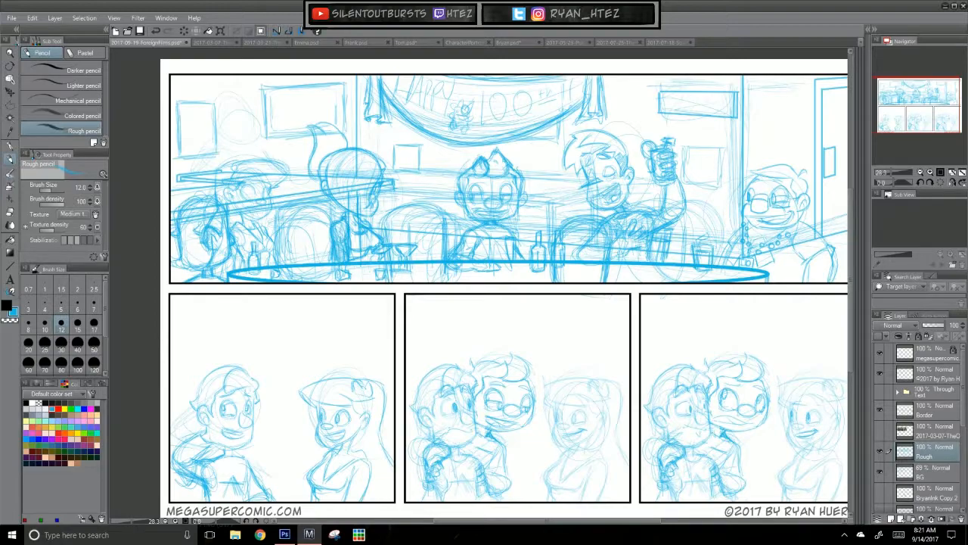
Step: Outline the purple-haired seated figure in the Oddball comic's top panel with a polyline selection and copy it
drag(640, 354, 515, 367)
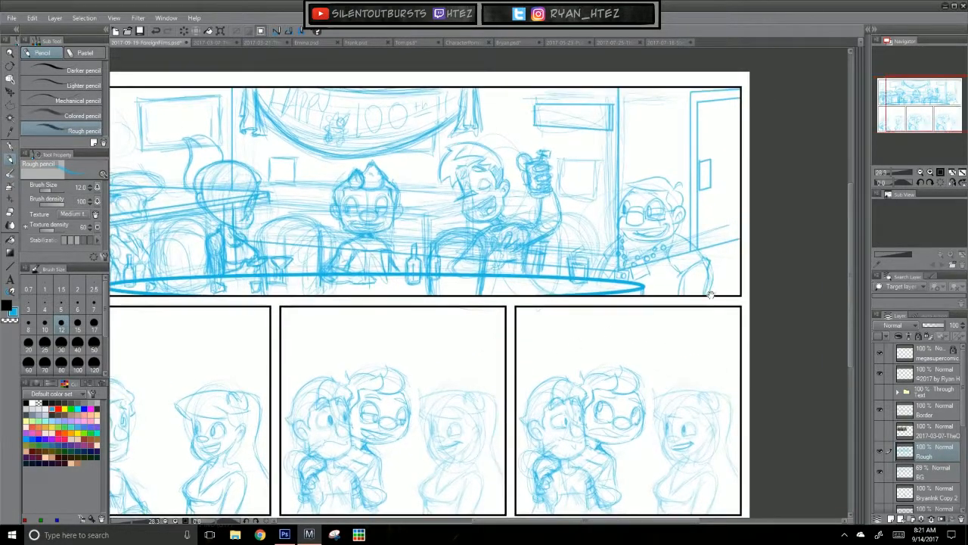
click(223, 42)
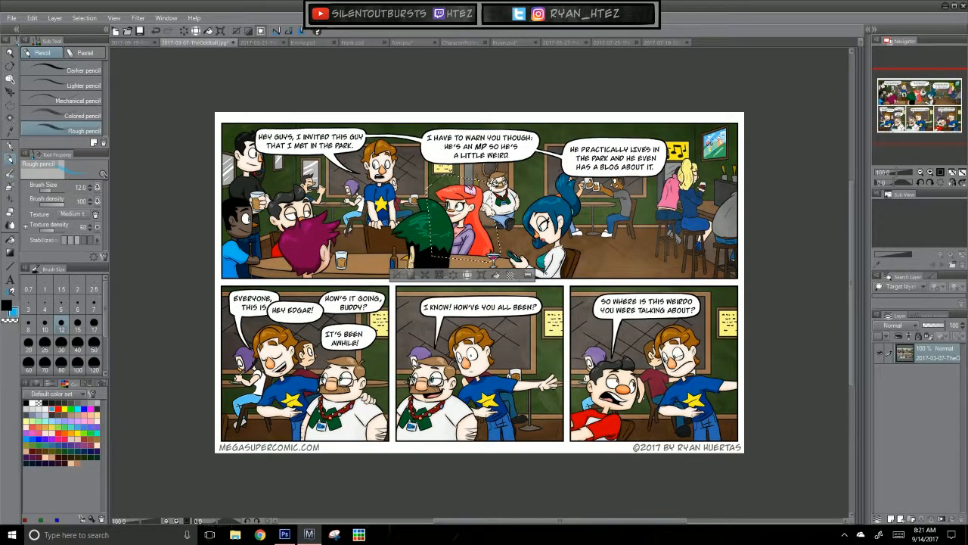
key(m)
click(281, 282)
click(302, 292)
click(337, 278)
click(347, 212)
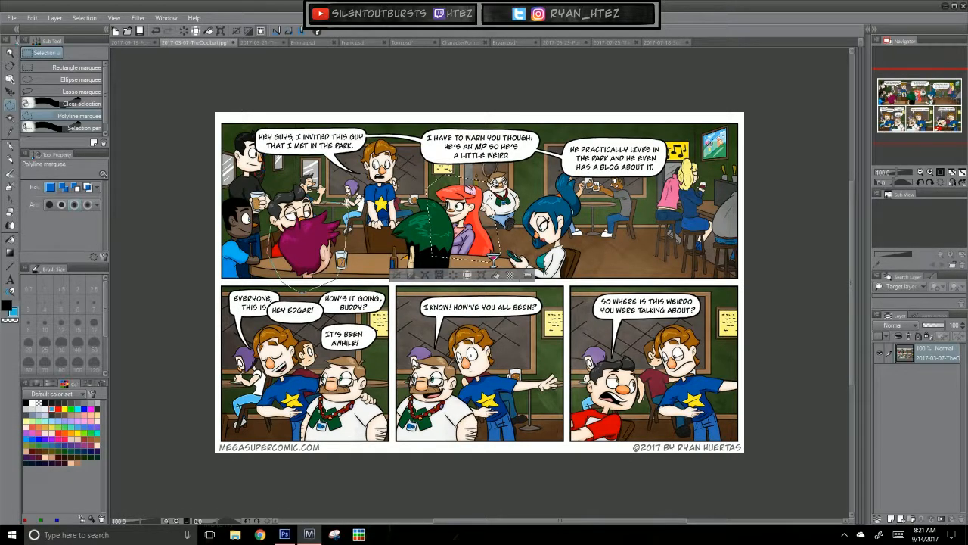
double_click(347, 204)
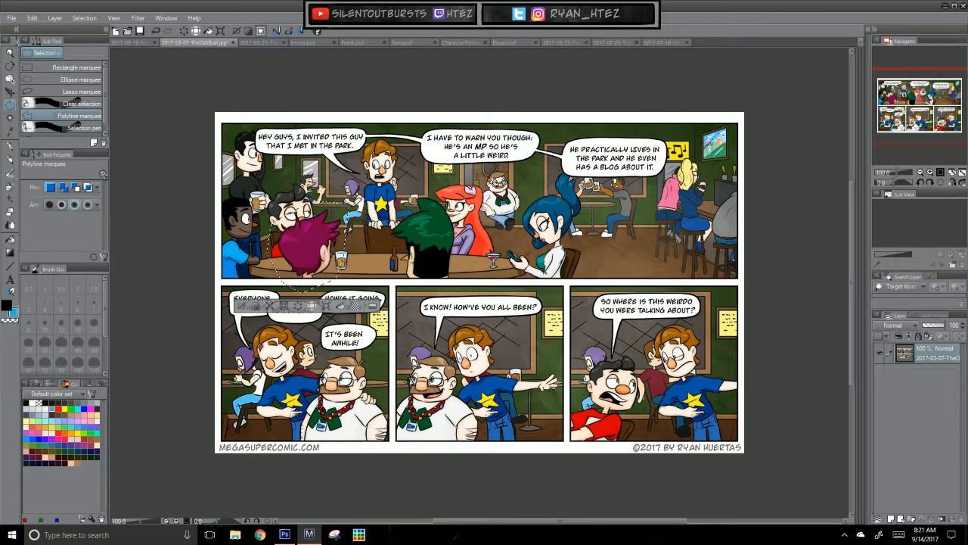
Step: Paste the copied figure above the BG layer of the sketch page and move it to the table's right end
click(135, 43)
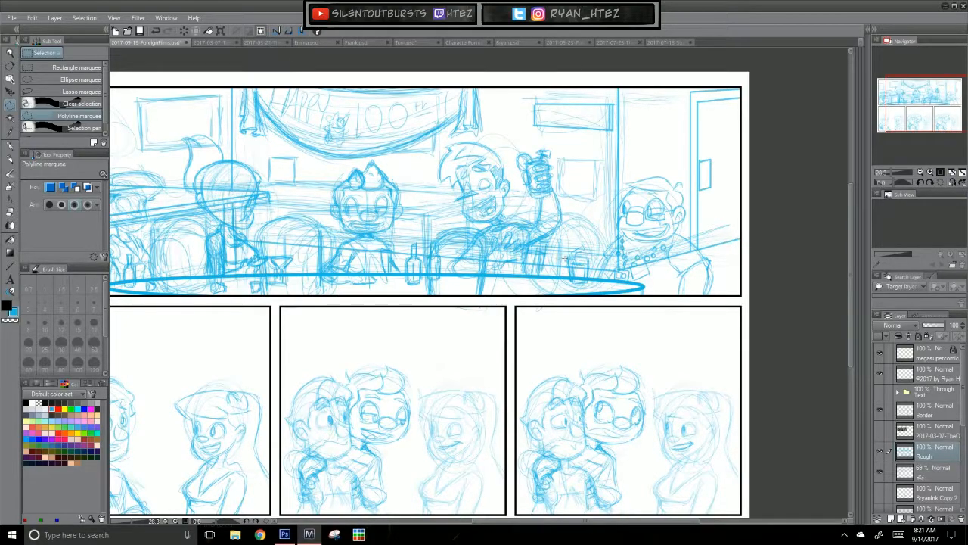
click(938, 472)
key(ctrl+v)
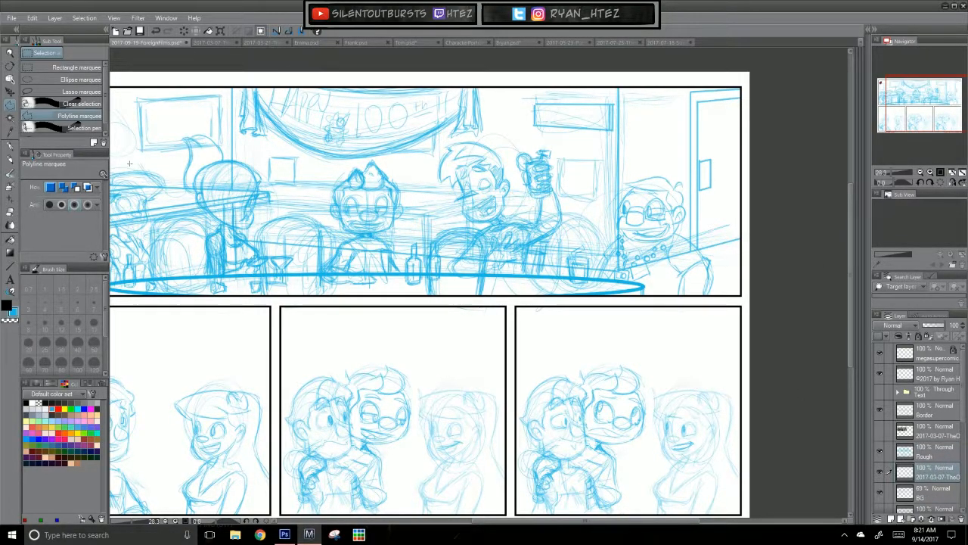
click(9, 91)
drag(267, 218, 370, 226)
drag(166, 127, 705, 244)
Step: Flip the pasted figure horizontally and enlarge it to about 438% in front of the table's right end
key(ctrl+t)
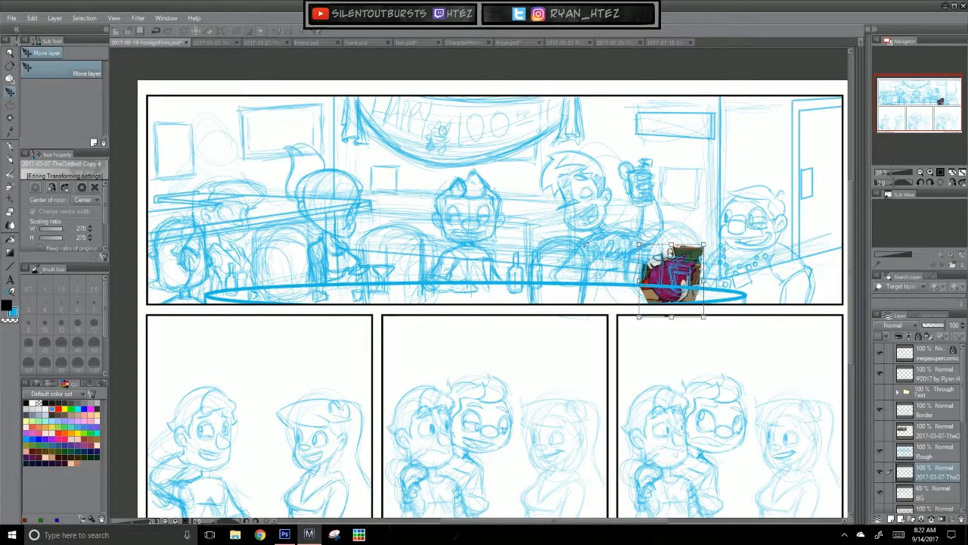
click(52, 187)
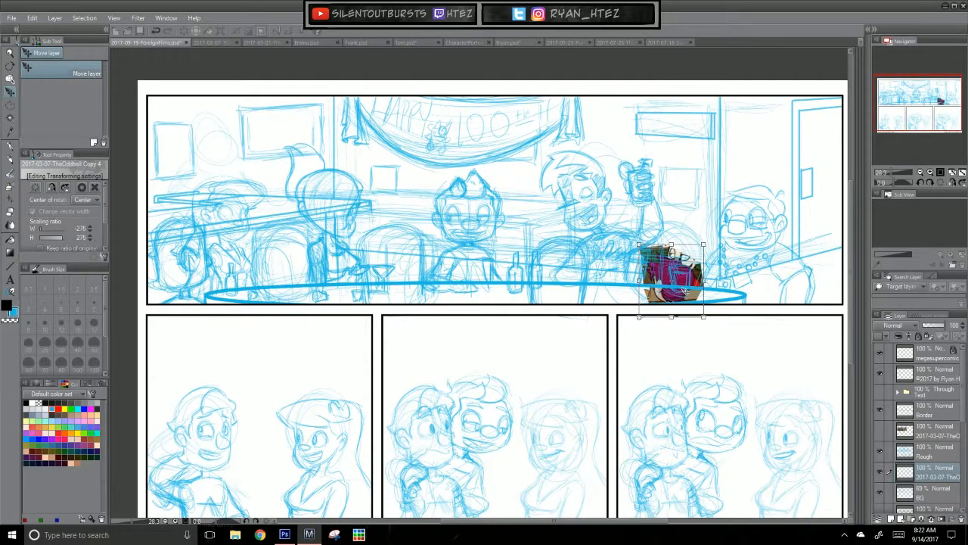
drag(685, 292, 685, 287)
drag(639, 239, 614, 211)
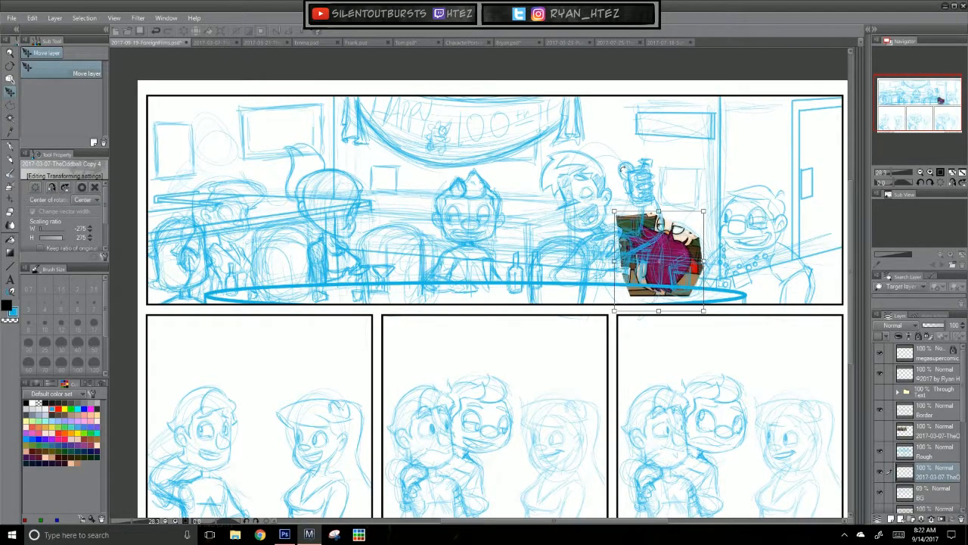
drag(679, 286, 701, 295)
drag(636, 220, 589, 204)
mouse_move(702, 295)
mouse_down()
mouse_move(712, 298)
mouse_move(703, 301)
mouse_up()
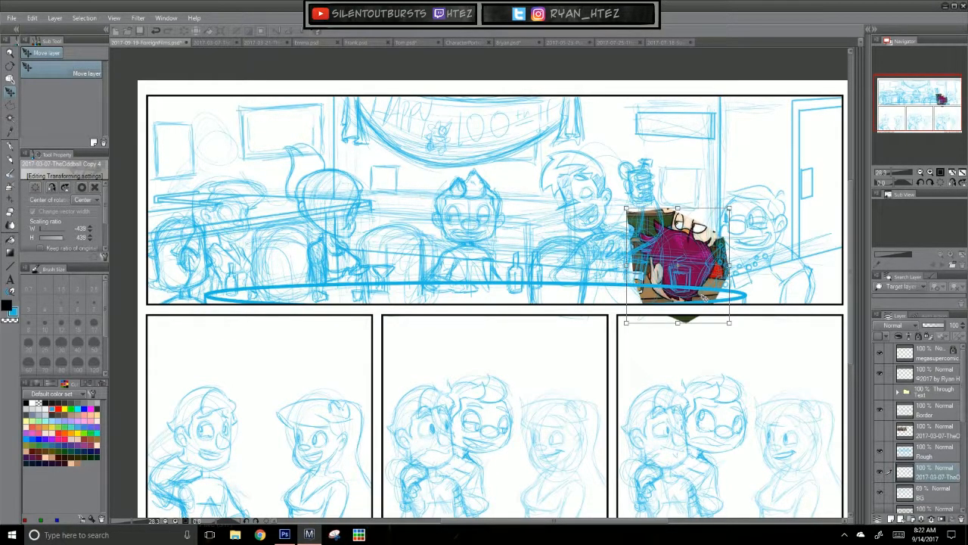
key(Return)
Step: Lower the pasted reference layer's opacity to 47% and make the Rough layer active
scroll(703, 298, up, 2)
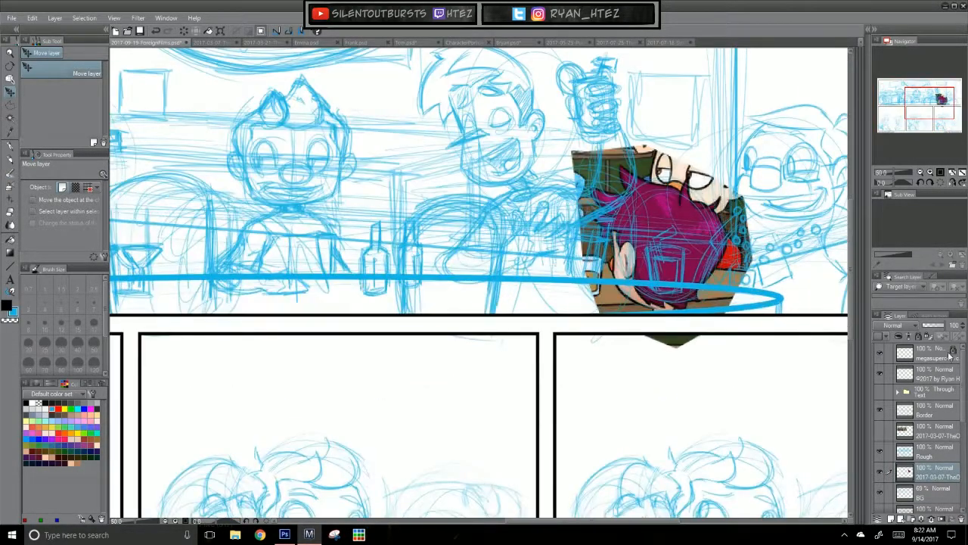
drag(944, 330, 933, 326)
click(934, 451)
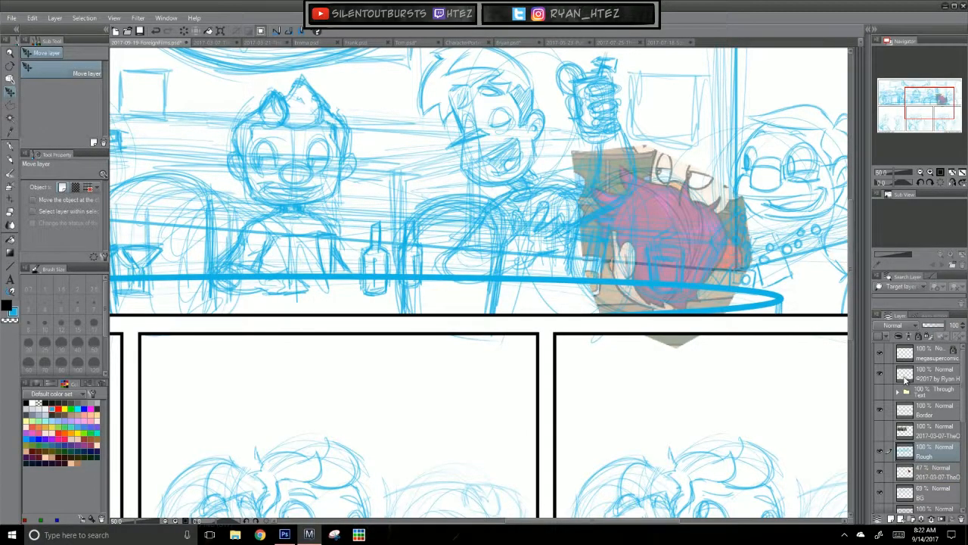
Step: Sketch the spiky-haired foreground head over the pasted reference at the table's right end and erase the table lines crossing it
click(11, 158)
drag(647, 398, 490, 407)
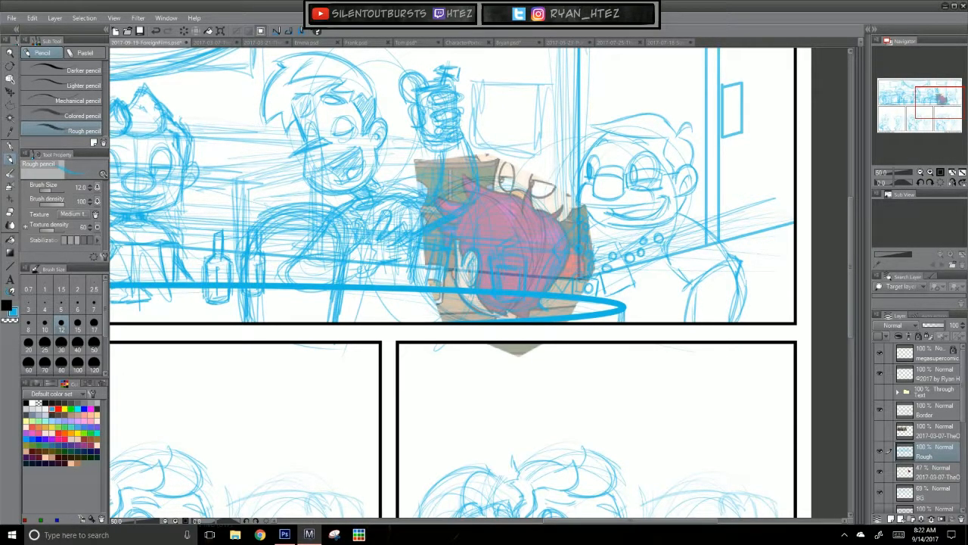
mouse_move(547, 176)
mouse_down()
mouse_move(535, 197)
mouse_move(543, 208)
mouse_up()
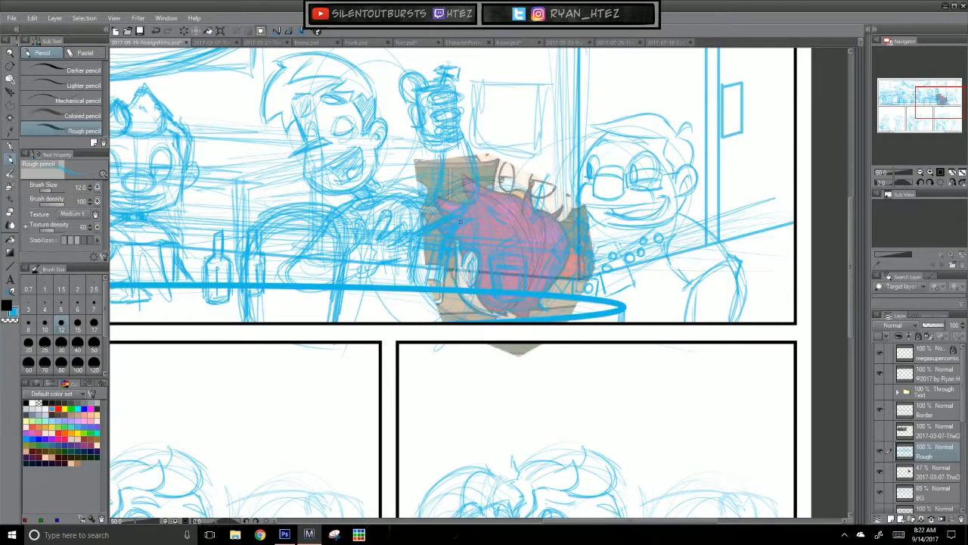
mouse_move(496, 184)
mouse_down()
mouse_move(507, 145)
mouse_move(505, 175)
mouse_move(512, 156)
mouse_up()
key(ctrl+z)
key(ctrl+z)
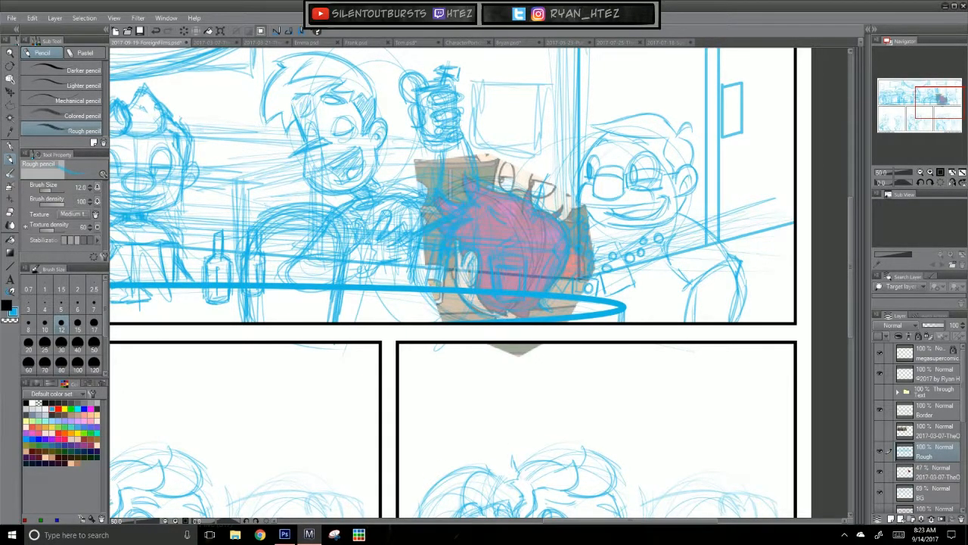
mouse_move(460, 278)
mouse_down()
mouse_move(466, 291)
mouse_move(530, 297)
mouse_up()
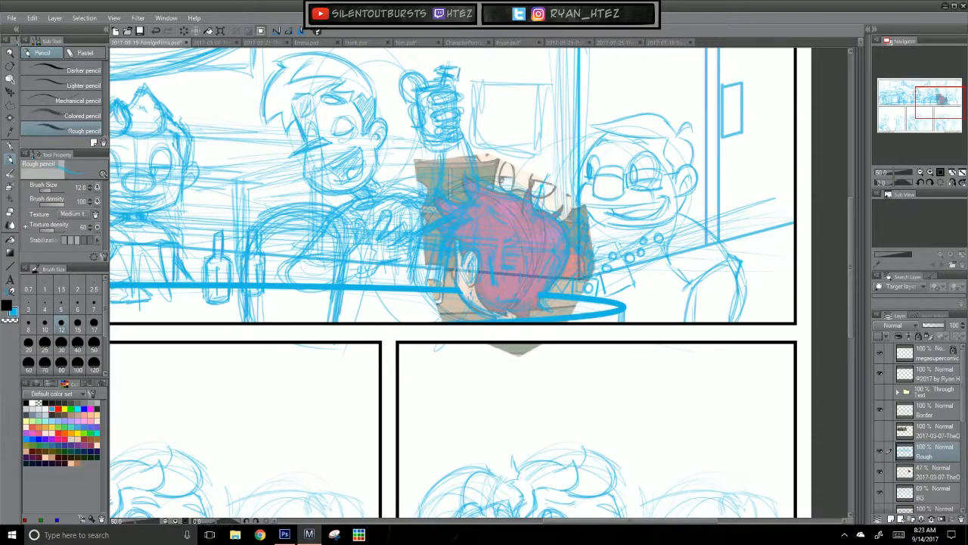
Step: Erase the table and scribble lines inside the foreground head before the table's middle and rough in its sides
drag(435, 426, 618, 398)
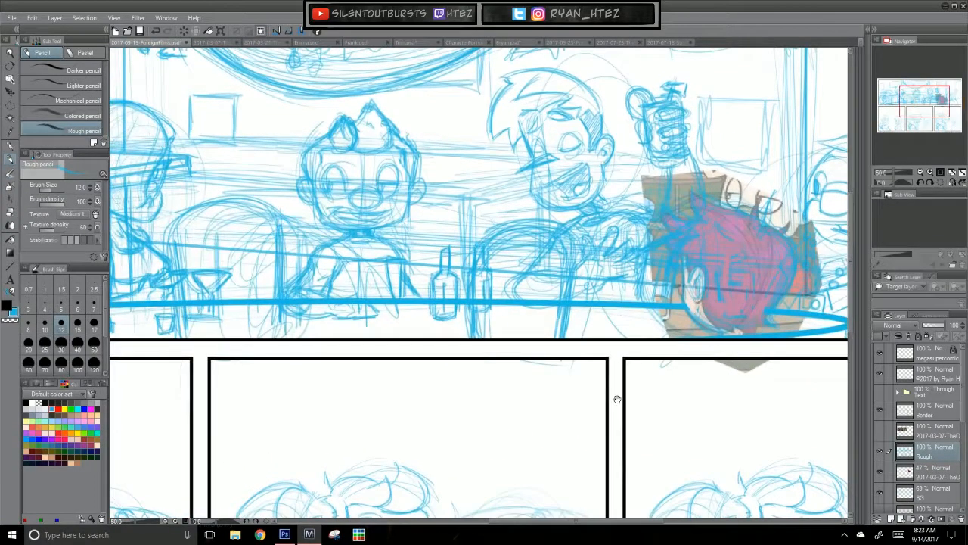
click(199, 43)
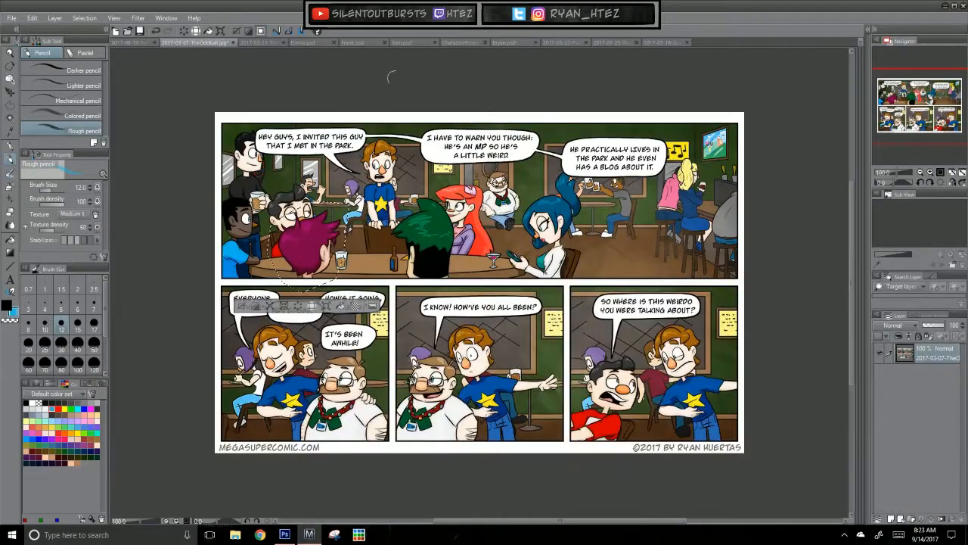
click(149, 42)
mouse_move(478, 300)
mouse_down()
mouse_move(519, 302)
mouse_move(540, 276)
mouse_move(551, 301)
mouse_move(525, 304)
mouse_up()
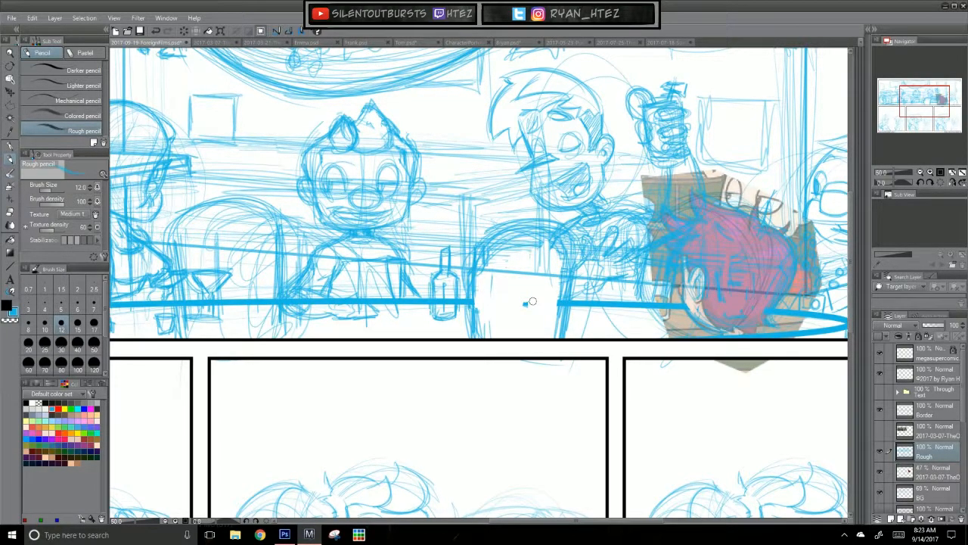
mouse_move(492, 282)
mouse_down()
mouse_move(493, 313)
mouse_move(469, 315)
mouse_move(481, 305)
mouse_move(481, 331)
mouse_up()
drag(581, 283, 567, 324)
drag(582, 288, 571, 328)
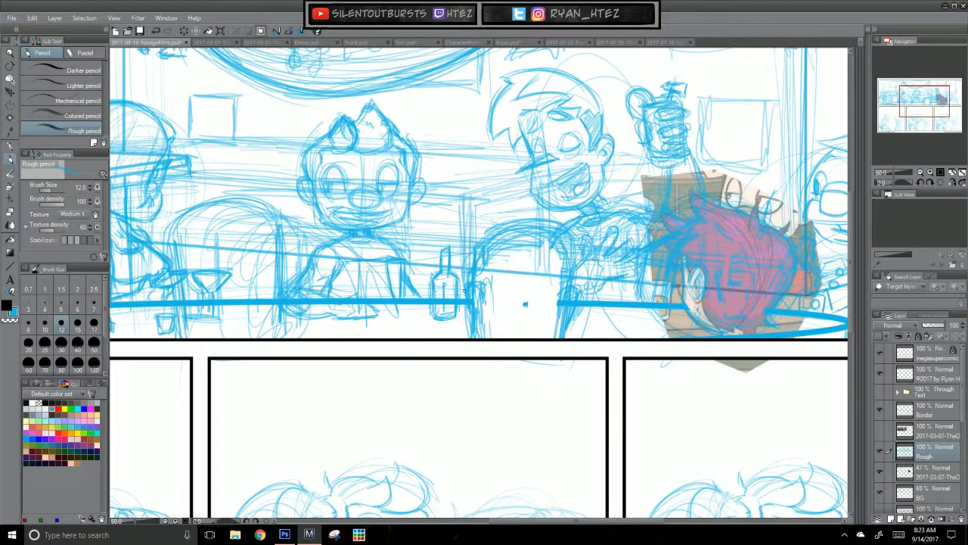
drag(484, 296, 484, 337)
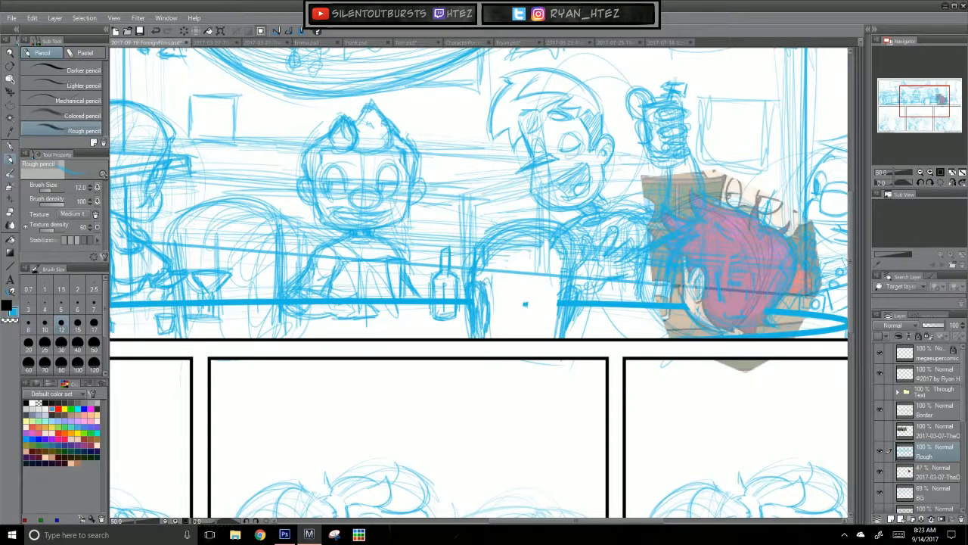
Step: Sketch the curved hair contour across the top and side of the middle foreground head
mouse_move(479, 241)
mouse_down()
mouse_move(543, 219)
mouse_move(591, 242)
mouse_up()
drag(511, 219, 558, 231)
drag(567, 237, 573, 265)
drag(539, 220, 553, 230)
drag(560, 243, 565, 254)
drag(545, 225, 558, 231)
drag(564, 235, 577, 268)
Step: Check the earlier comics for reference and strengthen the outline of the foreground head at the table's left part
drag(326, 385, 539, 402)
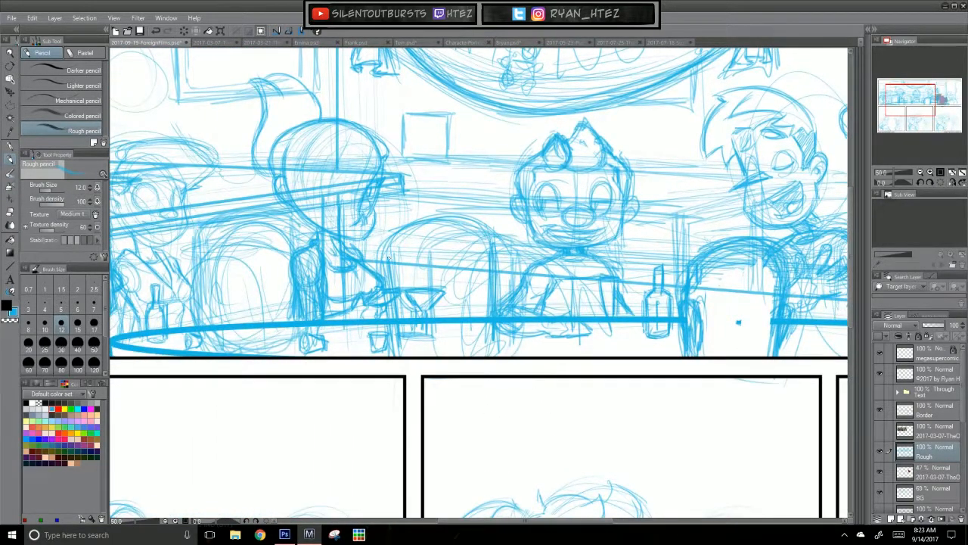
click(215, 43)
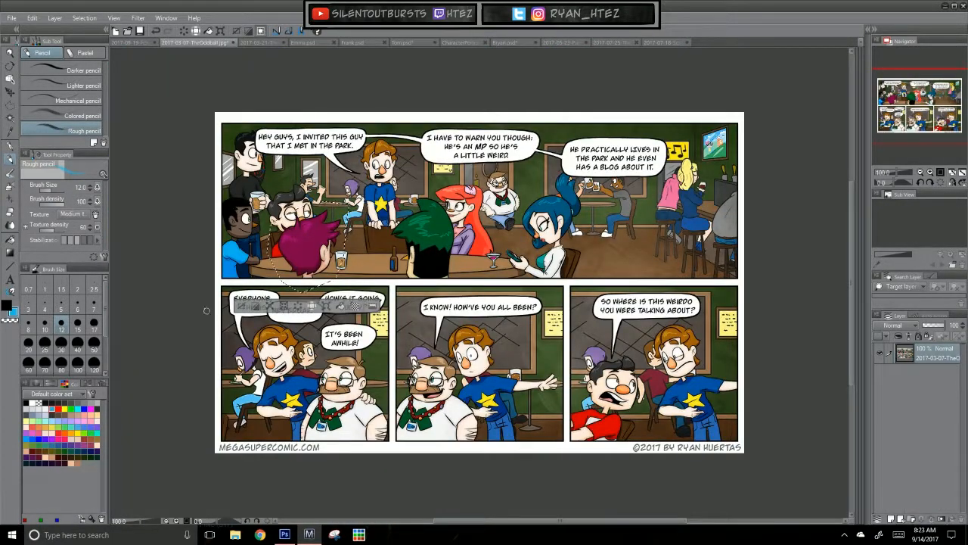
click(265, 42)
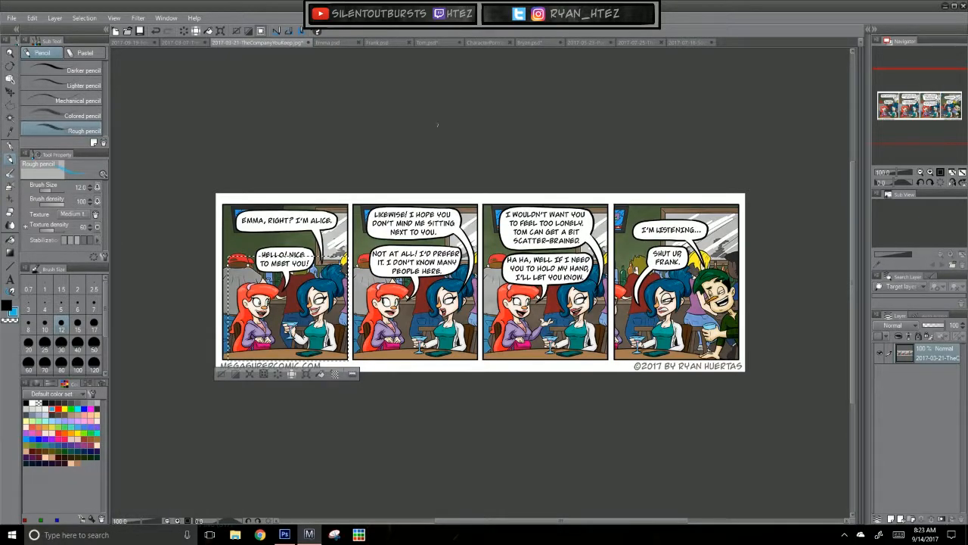
click(594, 42)
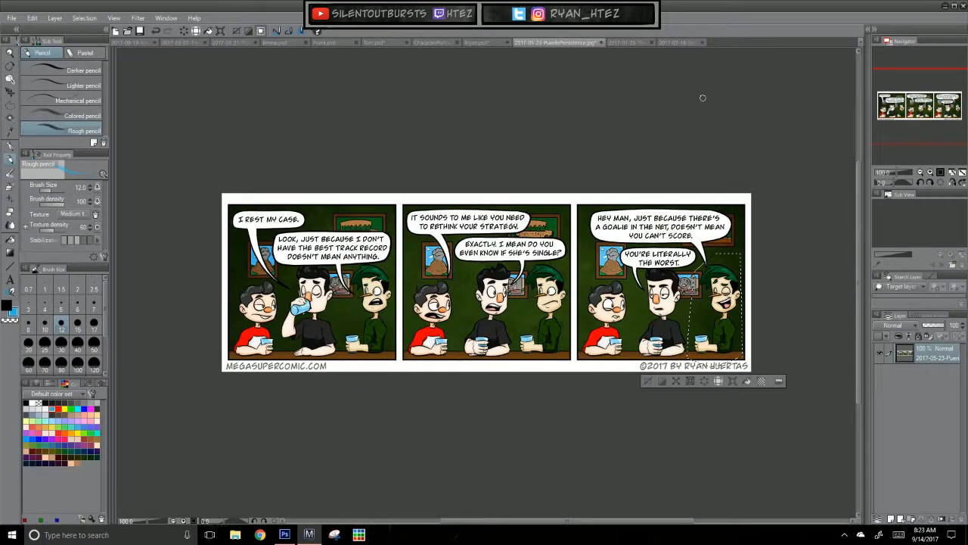
click(136, 42)
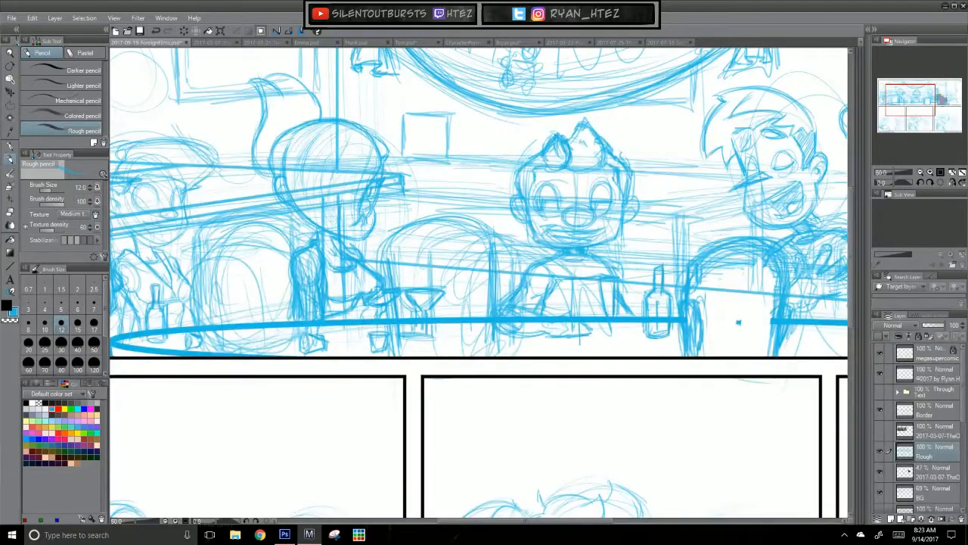
drag(435, 385, 488, 374)
drag(307, 286, 315, 358)
mouse_move(303, 257)
mouse_down()
mouse_move(336, 238)
mouse_move(379, 239)
mouse_move(309, 337)
mouse_up()
drag(306, 294, 317, 357)
drag(304, 249, 380, 235)
mouse_move(304, 255)
mouse_down()
mouse_move(386, 233)
mouse_move(398, 253)
mouse_up()
drag(315, 253, 407, 262)
drag(398, 349, 358, 367)
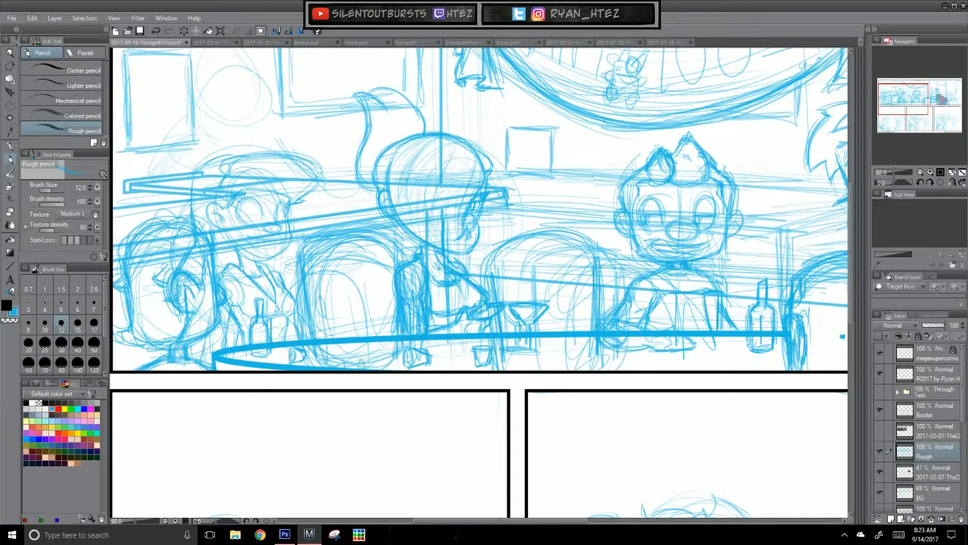
Step: Add pointed hair tufts, an ear and firmer side lines to the left foreground head
mouse_move(342, 216)
mouse_down()
mouse_move(392, 239)
mouse_move(383, 224)
mouse_move(350, 224)
mouse_up()
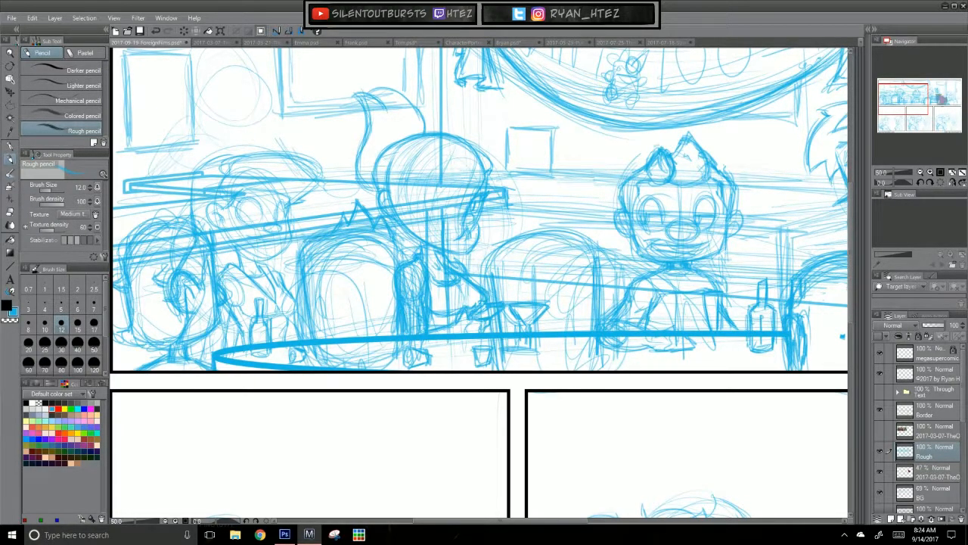
drag(305, 280, 317, 338)
mouse_move(390, 297)
mouse_down()
mouse_move(381, 333)
mouse_move(380, 289)
mouse_move(379, 329)
mouse_move(377, 310)
mouse_up()
drag(307, 295, 303, 323)
mouse_move(375, 296)
mouse_down()
mouse_move(382, 360)
mouse_move(379, 335)
mouse_up()
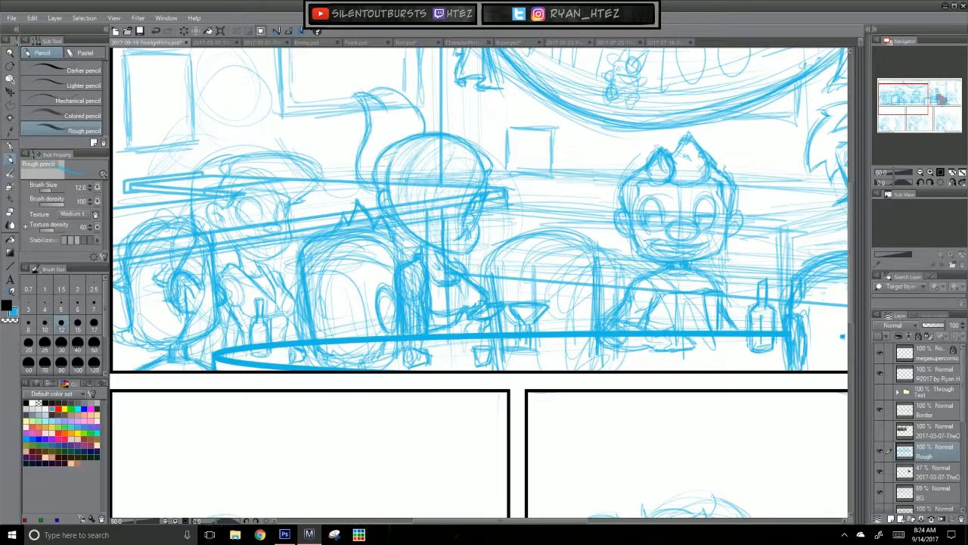
Step: Hide the pasted reference layer and add a new layer named Ink above the Rough layer
drag(381, 423, 681, 426)
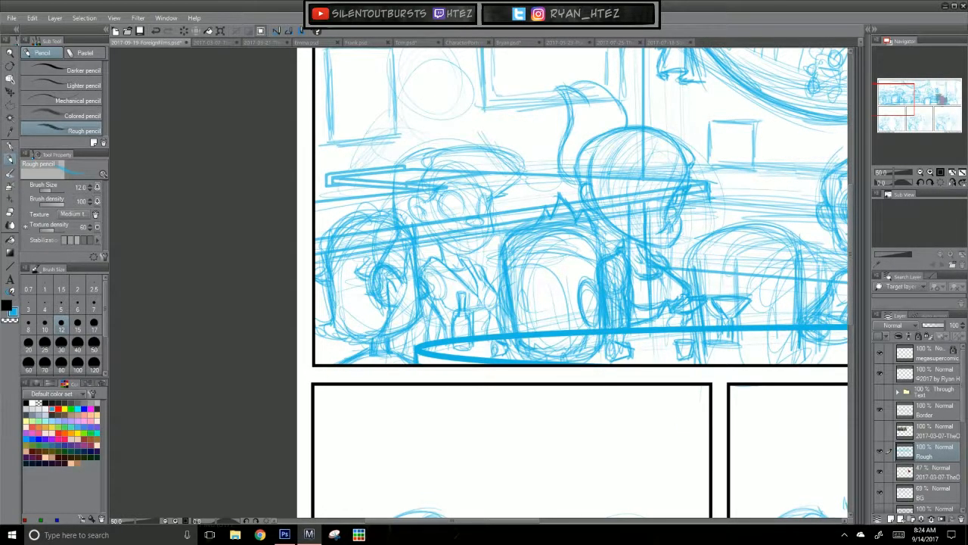
key(ctrl+0)
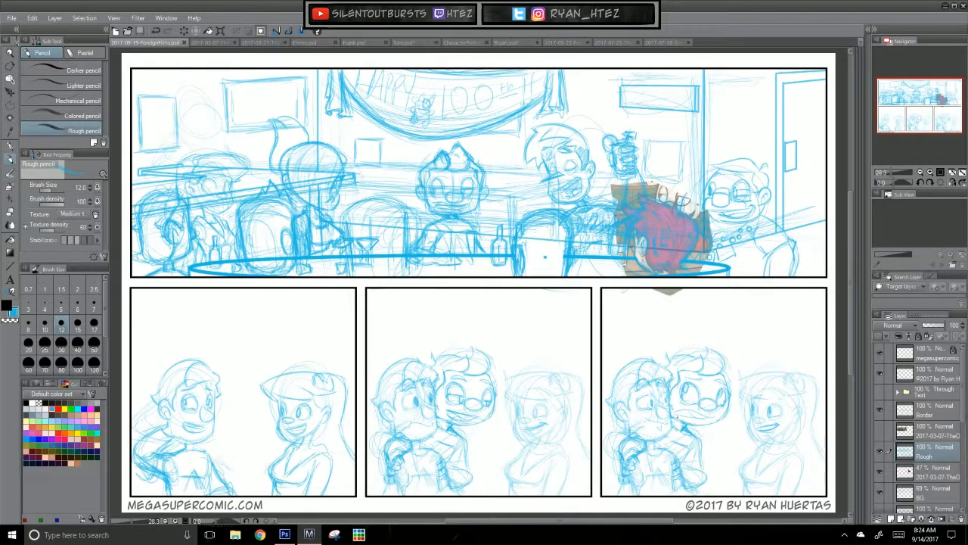
click(880, 472)
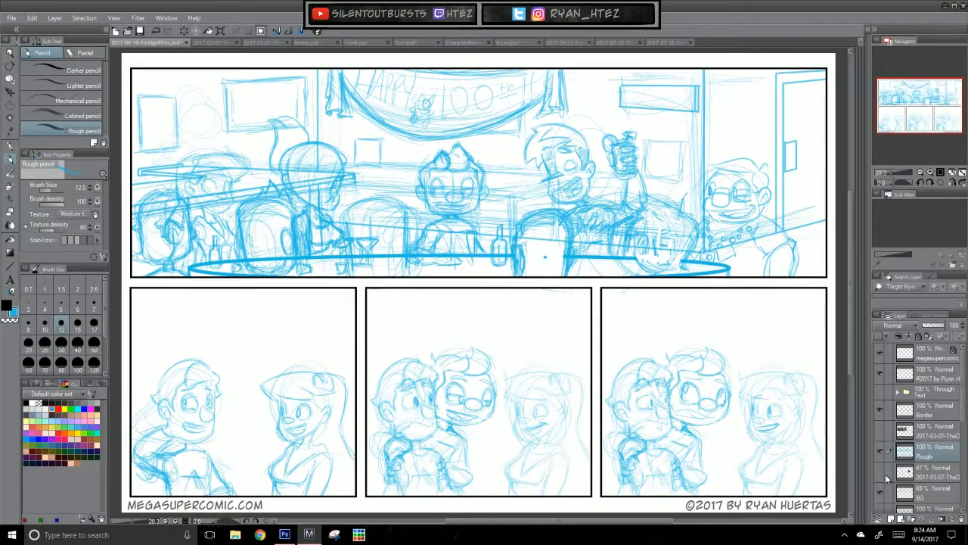
click(897, 520)
double_click(930, 456)
text(Ink)
key(Return)
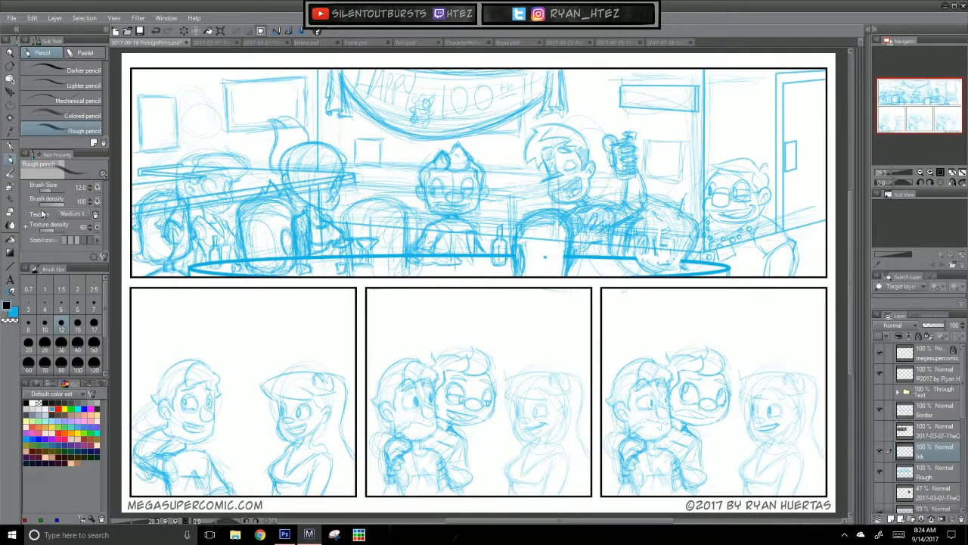
Step: Switch to the G-pen and test it with one looping stroke across the page, undoing the stroke
key(p)
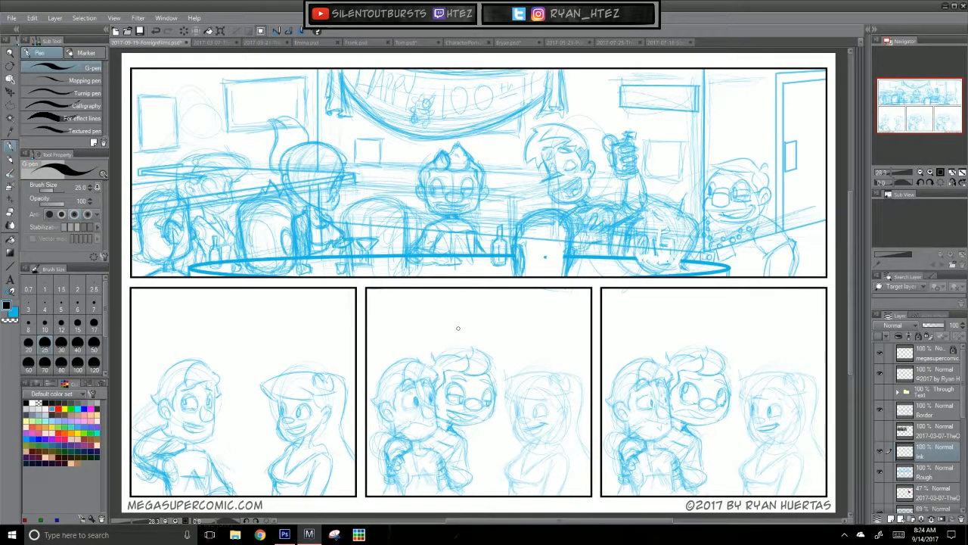
mouse_move(287, 361)
mouse_down()
mouse_move(561, 212)
mouse_move(514, 274)
mouse_move(195, 457)
mouse_up()
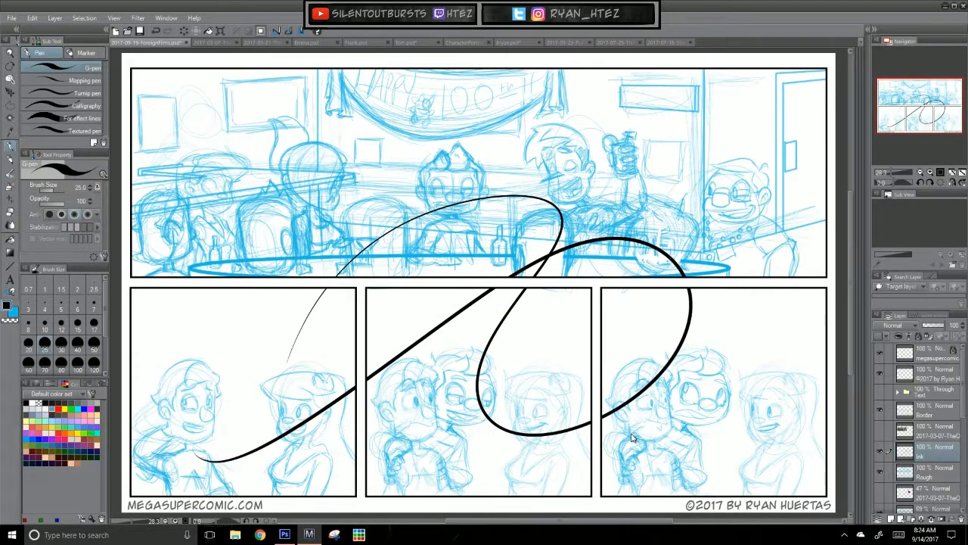
key(ctrl+z)
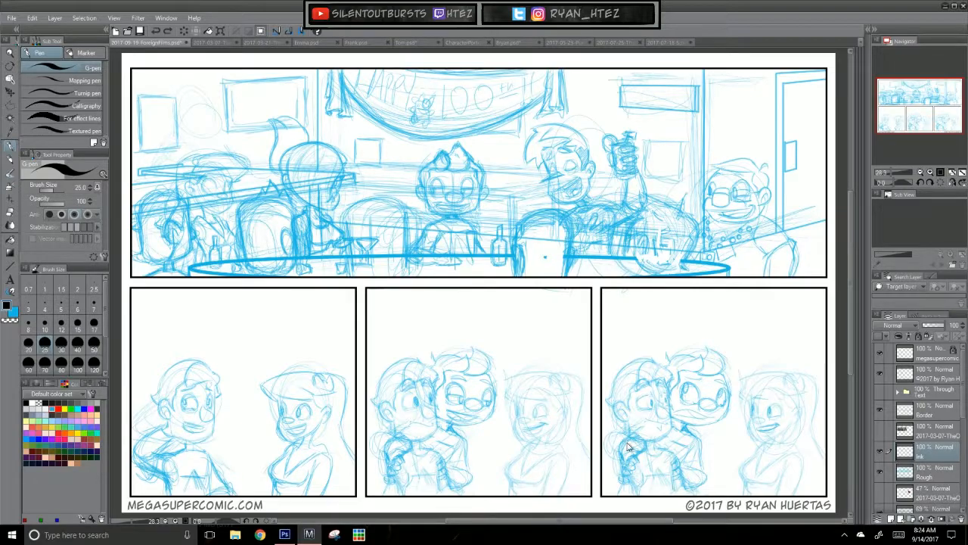
Step: Ink the outer ear curve of the leftmost foreground head in the top panel
scroll(630, 447, up, 3)
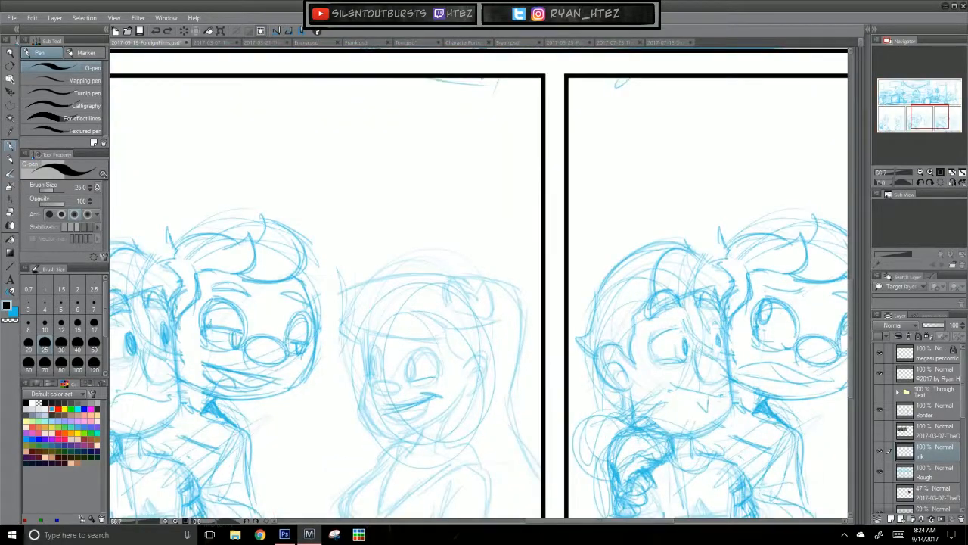
drag(224, 127, 667, 425)
drag(455, 248, 505, 286)
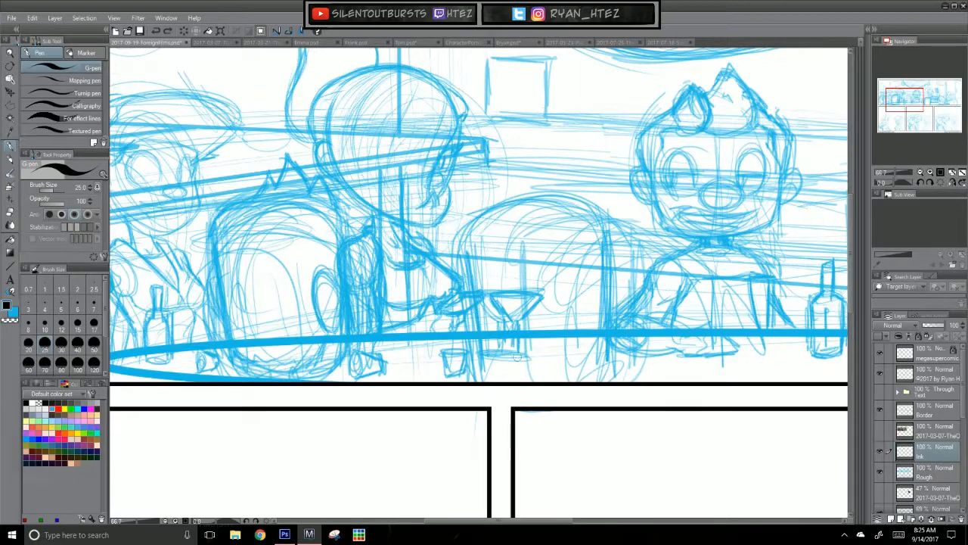
scroll(470, 423, up, 1)
drag(202, 289, 701, 322)
mouse_move(516, 407)
mouse_down()
mouse_move(462, 419)
mouse_move(545, 447)
mouse_up()
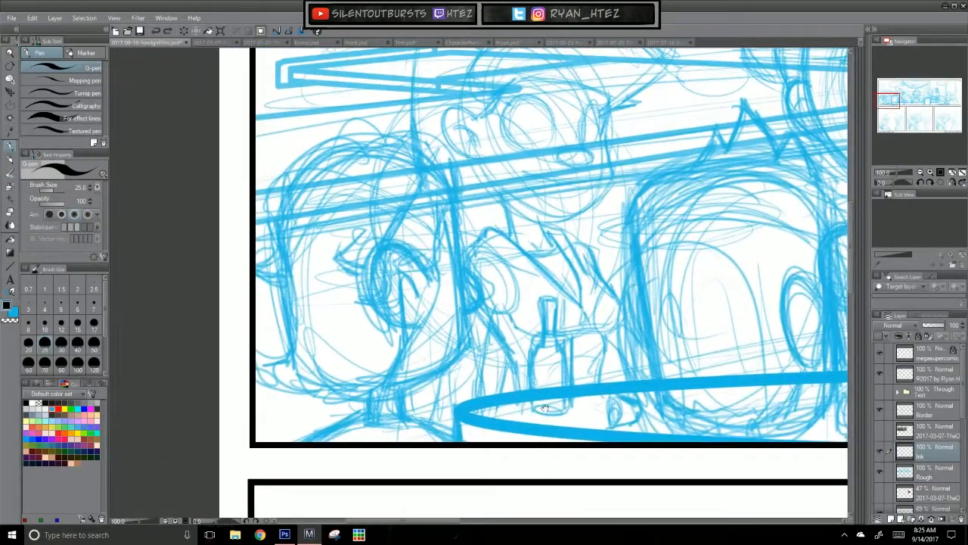
mouse_move(427, 278)
mouse_down()
mouse_move(396, 241)
mouse_move(400, 326)
mouse_move(432, 323)
mouse_up()
key(ctrl+z)
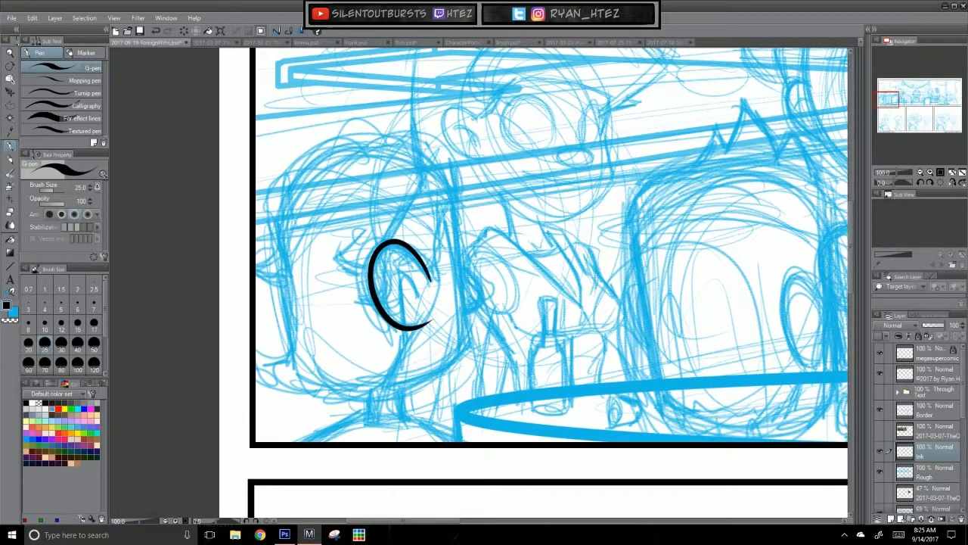
key(ctrl+z)
Step: Ink the inner ear lines and the curve running from the ear down to the nape
mouse_move(428, 273)
mouse_down()
mouse_move(425, 320)
mouse_move(378, 295)
mouse_move(420, 305)
mouse_move(423, 291)
mouse_move(412, 289)
mouse_move(403, 373)
mouse_move(406, 361)
mouse_move(354, 397)
mouse_up()
key(ctrl+z)
Step: Ink the hair flicks at the nape, the line up the back of the head and the tuft beside the ear
key(ctrl+z)
key(ctrl+z)
key(ctrl+z)
key(ctrl+z)
key(ctrl+z)
key(ctrl+z)
mouse_move(404, 361)
mouse_down()
mouse_move(396, 385)
mouse_move(336, 400)
mouse_move(396, 385)
mouse_move(340, 399)
mouse_move(326, 371)
mouse_move(348, 376)
mouse_move(291, 400)
mouse_move(314, 379)
mouse_move(270, 363)
mouse_move(295, 357)
mouse_up()
key(ctrl+z)
key(ctrl+z)
key(ctrl+z)
drag(415, 408, 432, 446)
drag(314, 395, 304, 310)
key(ctrl+z)
mouse_move(376, 270)
mouse_down()
mouse_move(354, 299)
mouse_move(388, 307)
mouse_up()
key(ctrl+z)
drag(493, 352, 492, 371)
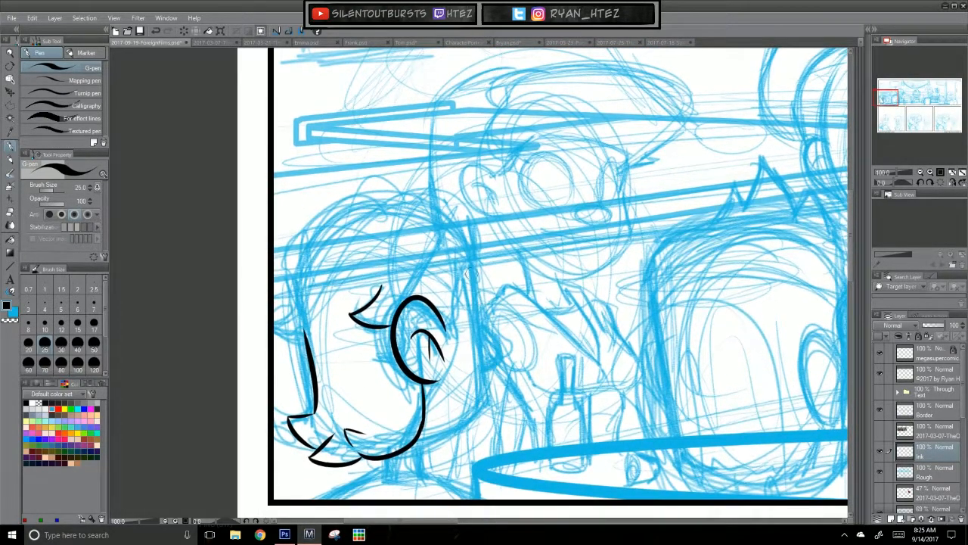
Step: Ink the front quiff and the sideburn ahead of the ear on the leftmost head
mouse_move(461, 246)
mouse_down()
mouse_move(450, 328)
mouse_move(507, 393)
mouse_up()
key(ctrl+z)
key(ctrl+z)
mouse_move(410, 258)
mouse_down()
mouse_move(472, 254)
mouse_move(486, 268)
mouse_move(502, 443)
mouse_up()
key(ctrl+z)
Step: Ink the front edge of the face down around the jaw to the neck
key(ctrl+z)
key(ctrl+z)
mouse_move(479, 300)
mouse_down()
mouse_move(506, 455)
mouse_move(514, 371)
mouse_up()
key(ctrl+z)
key(ctrl+z)
mouse_move(502, 200)
mouse_down()
mouse_move(527, 364)
mouse_move(518, 323)
mouse_move(524, 355)
mouse_move(455, 397)
mouse_up()
key(ctrl+z)
key(ctrl+z)
drag(523, 338, 456, 394)
key(ctrl+z)
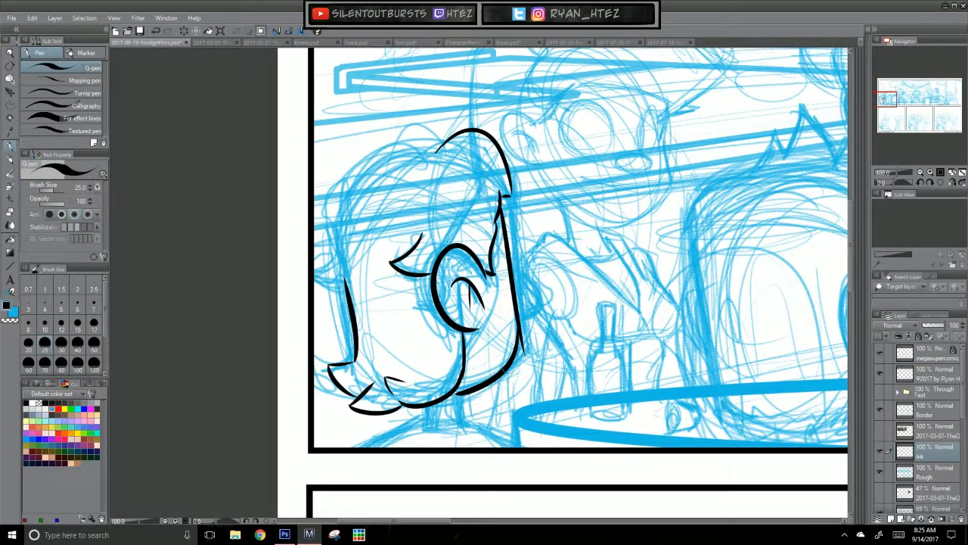
Step: Ink the neck, collar and both shoulder curves of the leftmost foreground figure
key(ctrl+z)
mouse_move(428, 407)
mouse_down()
mouse_move(427, 430)
mouse_move(473, 428)
mouse_move(404, 422)
mouse_move(365, 446)
mouse_up()
key(ctrl+z)
key(ctrl+z)
key(ctrl+z)
key(ctrl+y)
key(ctrl+y)
key(ctrl+z)
key(ctrl+z)
key(ctrl+z)
key(ctrl+z)
drag(411, 423, 363, 447)
key(ctrl+z)
drag(466, 425, 518, 449)
key(ctrl+z)
Step: Lower the Border layer's opacity to 60% and close the figure's shoulders on the Ink layer with a line below the panel edge
click(943, 411)
drag(949, 326, 938, 331)
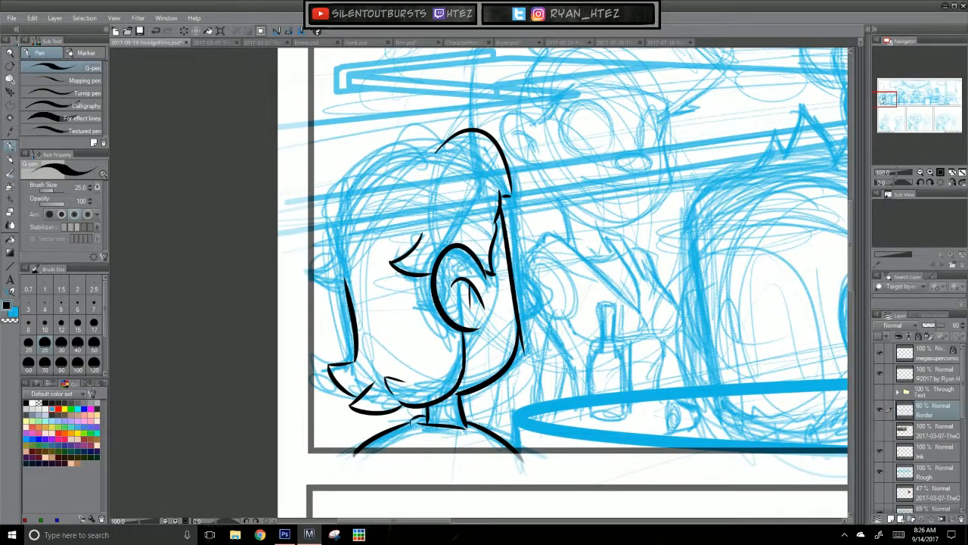
click(938, 451)
drag(345, 457, 560, 453)
key(ctrl+z)
drag(349, 456, 555, 463)
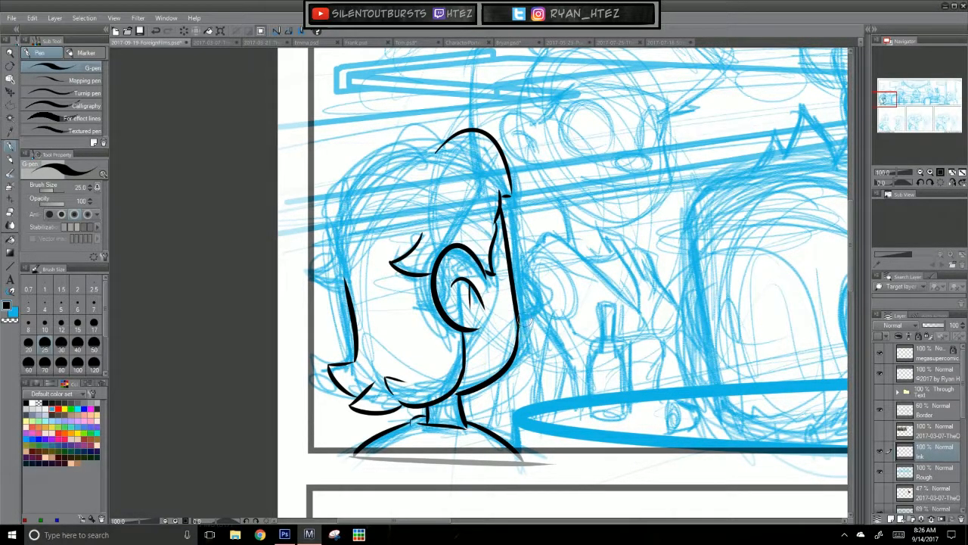
Step: Ink the rounded nose and the small mouth corner on the leftmost figure's face
mouse_move(512, 268)
mouse_down()
mouse_move(529, 293)
mouse_move(521, 316)
mouse_move(537, 292)
mouse_move(520, 320)
mouse_up()
key(ctrl+z)
key(ctrl+z)
Step: Ink the crown and back hair of the leftmost head up to the quiff and save the file
key(ctrl+z)
key(ctrl+z)
mouse_move(506, 338)
mouse_down()
mouse_move(517, 343)
mouse_move(517, 334)
mouse_up()
key(ctrl+z)
key(ctrl+z)
key(ctrl+z)
drag(523, 383, 564, 429)
mouse_move(377, 298)
mouse_down()
mouse_move(354, 311)
mouse_move(386, 334)
mouse_move(376, 240)
mouse_move(458, 191)
mouse_up()
key(ctrl+z)
key(ctrl+z)
key(ctrl+z)
mouse_move(376, 266)
mouse_down()
mouse_move(451, 195)
mouse_move(487, 192)
mouse_up()
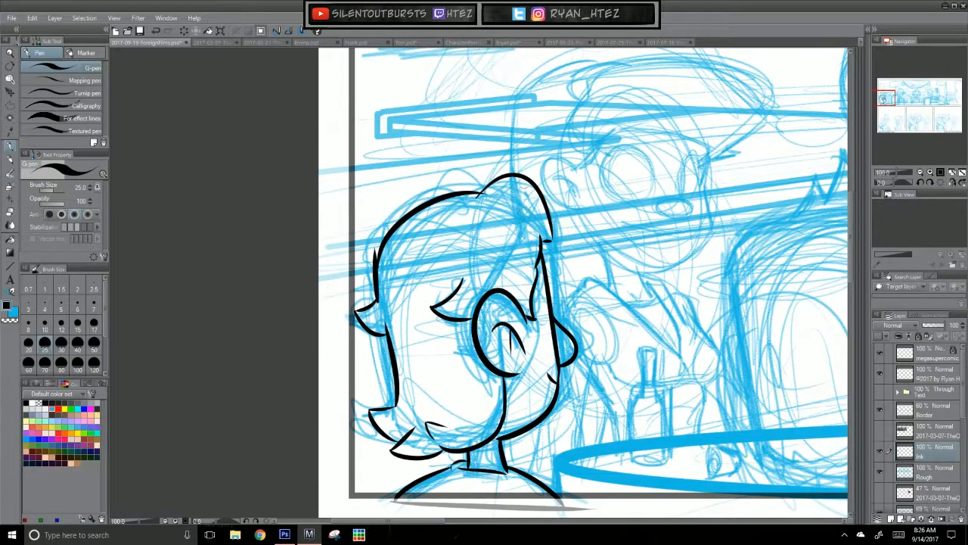
mouse_move(372, 250)
mouse_down()
mouse_move(369, 279)
mouse_move(369, 265)
mouse_up()
key(ctrl+s)
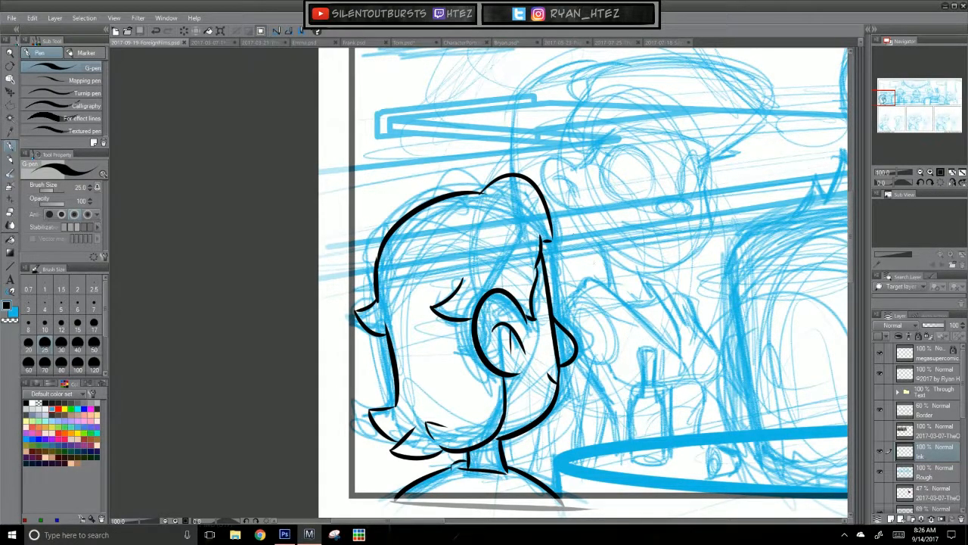
Step: Touch up the inked quiff end and the sideburn edge of the leftmost head
drag(545, 241, 553, 239)
drag(679, 435, 674, 376)
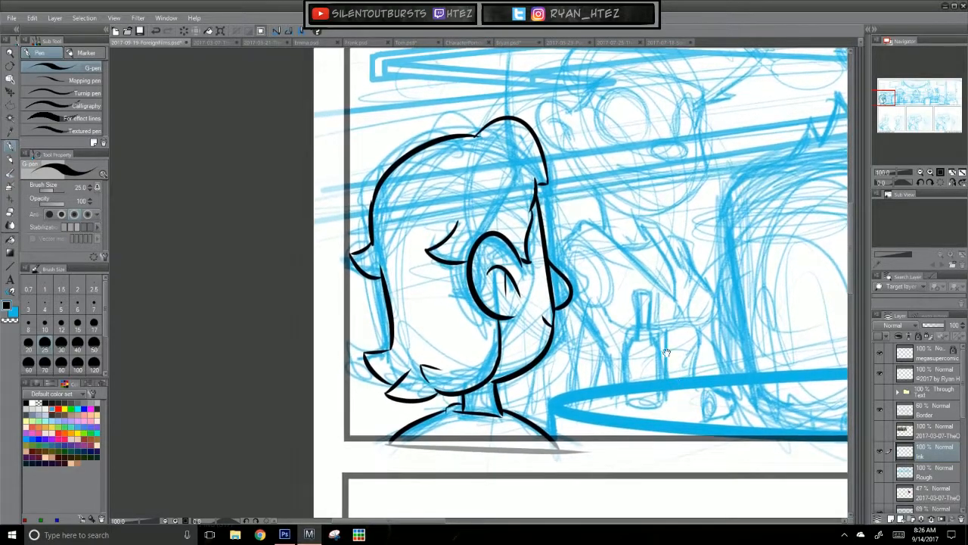
drag(543, 241, 536, 219)
Step: Ink the left side line and both ears of the second foreground head from the left
drag(685, 416, 664, 399)
drag(623, 456, 397, 490)
drag(481, 230, 513, 417)
key(ctrl+z)
key(ctrl+z)
key(ctrl+z)
mouse_move(668, 334)
mouse_down()
mouse_move(650, 282)
mouse_move(633, 284)
mouse_move(657, 384)
mouse_up()
key(ctrl+z)
mouse_move(634, 290)
mouse_down()
mouse_move(653, 371)
mouse_move(663, 347)
mouse_move(635, 333)
mouse_move(670, 345)
mouse_up()
key(ctrl+z)
drag(485, 290, 495, 333)
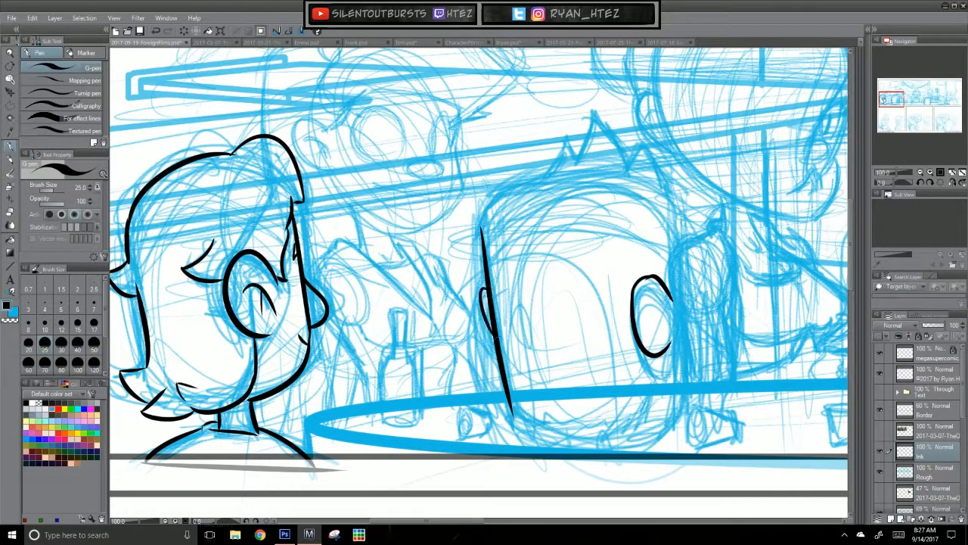
Step: Ink the inner right ear, the jaw line below it and the jagged nape hairline on the second foreground head from the left
mouse_move(656, 301)
mouse_down()
mouse_move(657, 337)
mouse_move(661, 320)
mouse_up()
key(ctrl+z)
key(ctrl+z)
mouse_move(647, 354)
mouse_down()
mouse_move(657, 390)
mouse_move(628, 430)
mouse_up()
key(ctrl+z)
key(ctrl+z)
drag(656, 386, 623, 432)
mouse_move(520, 416)
mouse_down()
mouse_move(552, 434)
mouse_move(594, 434)
mouse_move(630, 418)
mouse_up()
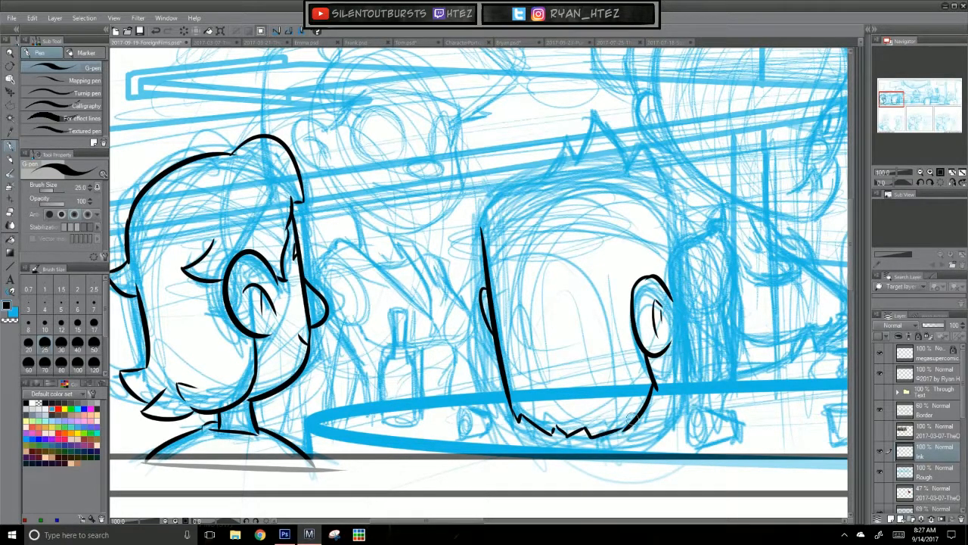
Step: Ink the long right cheek line of the second foreground head, curving under to the neck
mouse_move(677, 243)
mouse_down()
mouse_move(636, 267)
mouse_move(648, 417)
mouse_up()
key(ctrl+z)
mouse_move(633, 255)
mouse_down()
mouse_move(642, 410)
mouse_move(604, 451)
mouse_up()
key(ctrl+z)
drag(642, 407, 581, 456)
key(ctrl+z)
drag(643, 409, 571, 462)
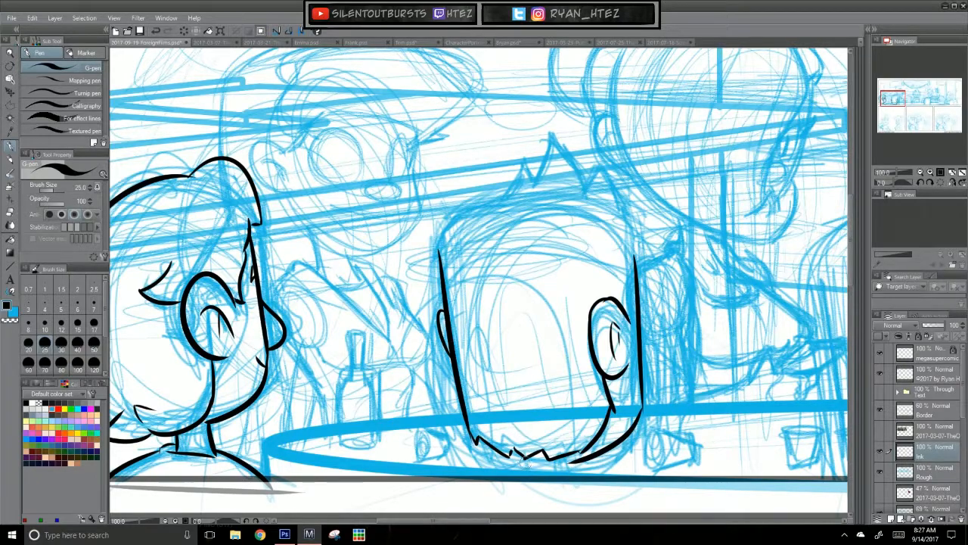
Step: Ink the short neck lines beneath the second foreground head
mouse_move(478, 439)
mouse_down()
mouse_move(554, 462)
mouse_move(523, 459)
mouse_move(550, 463)
mouse_move(533, 477)
mouse_move(579, 479)
mouse_move(558, 489)
mouse_move(582, 490)
mouse_up()
key(ctrl+z)
key(ctrl+z)
key(ctrl+z)
drag(697, 385, 688, 426)
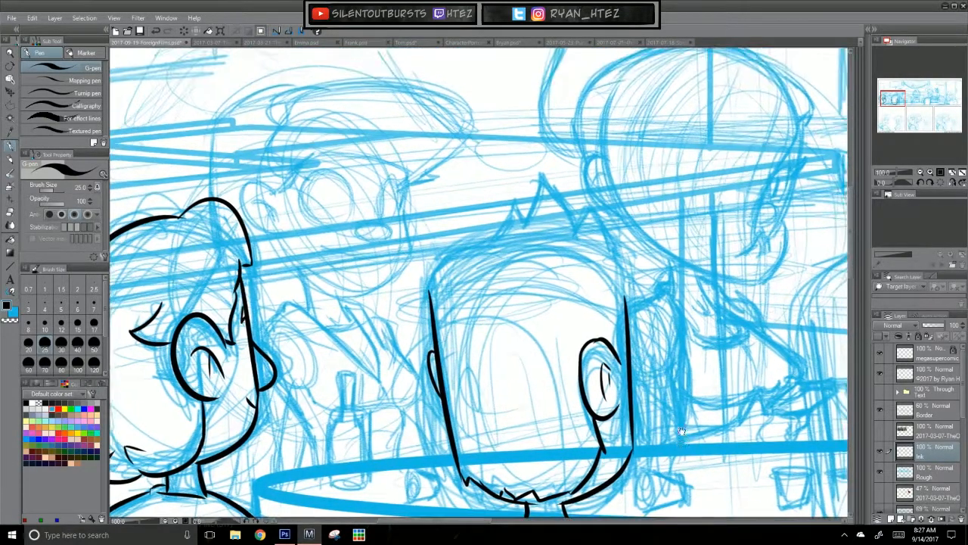
Step: Ink the right temple and sideburn of the second foreground head, joining the line to the top of the ear
drag(624, 297, 619, 350)
key(ctrl+z)
mouse_move(620, 273)
mouse_down()
mouse_move(627, 305)
mouse_move(618, 356)
mouse_up()
key(ctrl+z)
key(ctrl+z)
key(ctrl+z)
drag(627, 304, 623, 362)
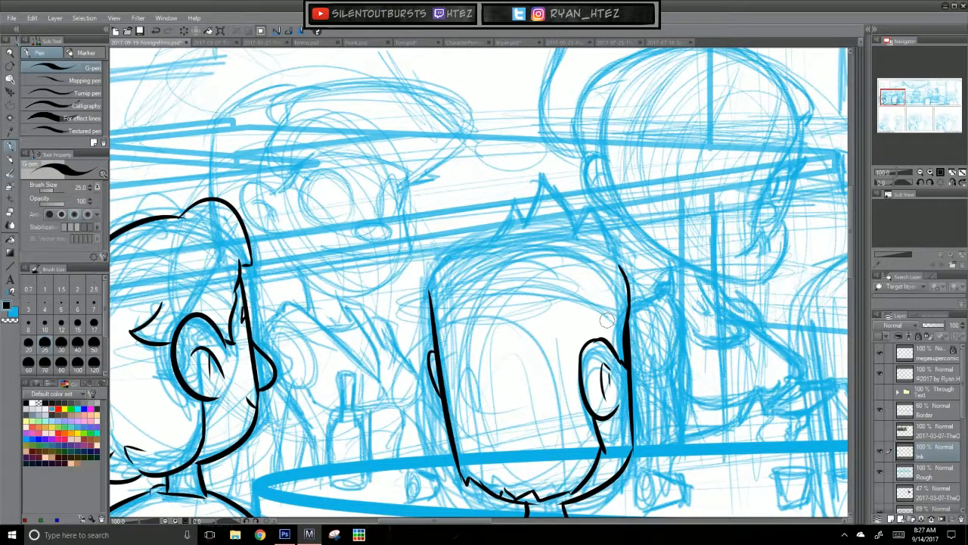
Step: Ink the second foreground head's crown from the left side up through the spiky tufts on top
drag(580, 351, 587, 398)
key(ctrl+z)
mouse_move(438, 352)
mouse_down()
mouse_move(478, 292)
mouse_move(501, 285)
mouse_up()
key(ctrl+z)
mouse_move(438, 353)
mouse_down()
mouse_move(474, 294)
mouse_move(501, 283)
mouse_move(527, 242)
mouse_up()
key(ctrl+z)
drag(500, 283, 525, 246)
key(ctrl+z)
mouse_move(500, 284)
mouse_down()
mouse_move(533, 265)
mouse_move(550, 220)
mouse_move(585, 252)
mouse_up()
key(ctrl+z)
mouse_move(550, 222)
mouse_down()
mouse_move(580, 266)
mouse_move(595, 248)
mouse_up()
key(ctrl+z)
key(ctrl+z)
Step: Ink the right side of the second head's hair, from the last spike down to the sideburn
key(ctrl+z)
key(ctrl+z)
key(ctrl+z)
mouse_move(593, 248)
mouse_down()
mouse_move(623, 281)
mouse_move(628, 314)
mouse_up()
key(ctrl+z)
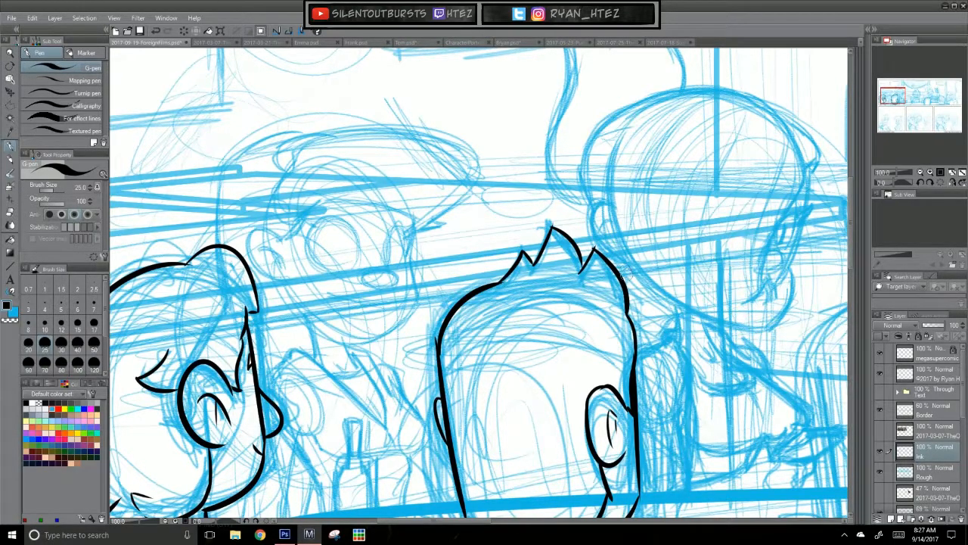
key(ctrl+z)
mouse_move(594, 249)
mouse_down()
mouse_move(637, 322)
mouse_move(637, 310)
mouse_move(635, 362)
mouse_up()
key(ctrl+z)
key(ctrl+z)
key(ctrl+z)
drag(632, 298, 634, 362)
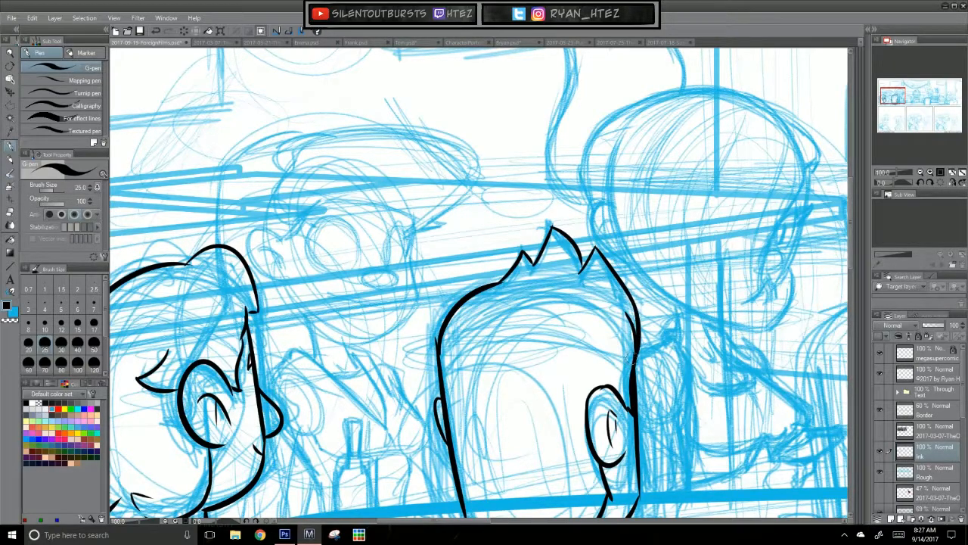
drag(621, 316, 633, 355)
drag(693, 410, 701, 281)
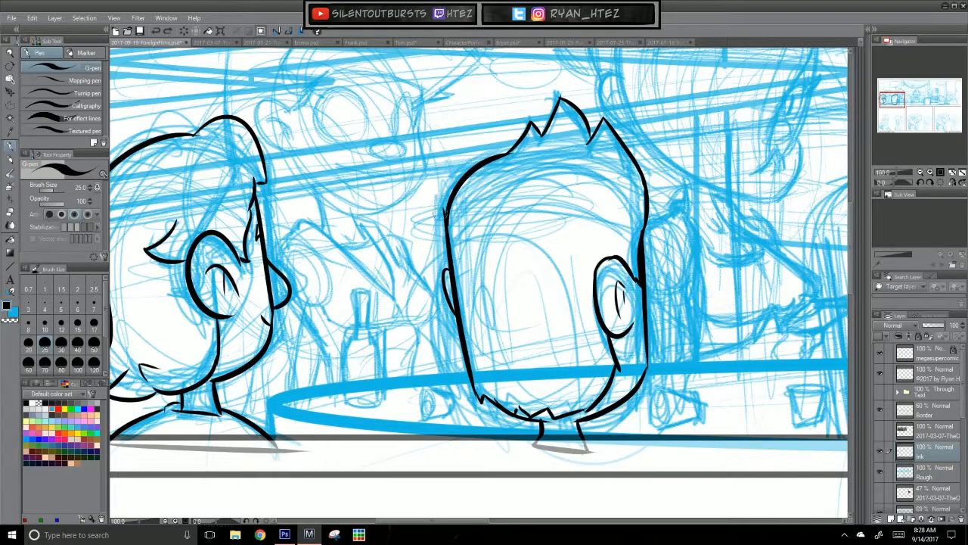
Step: Ink the small nose bump protruding from the right face edge of the second foreground head
drag(707, 399, 698, 395)
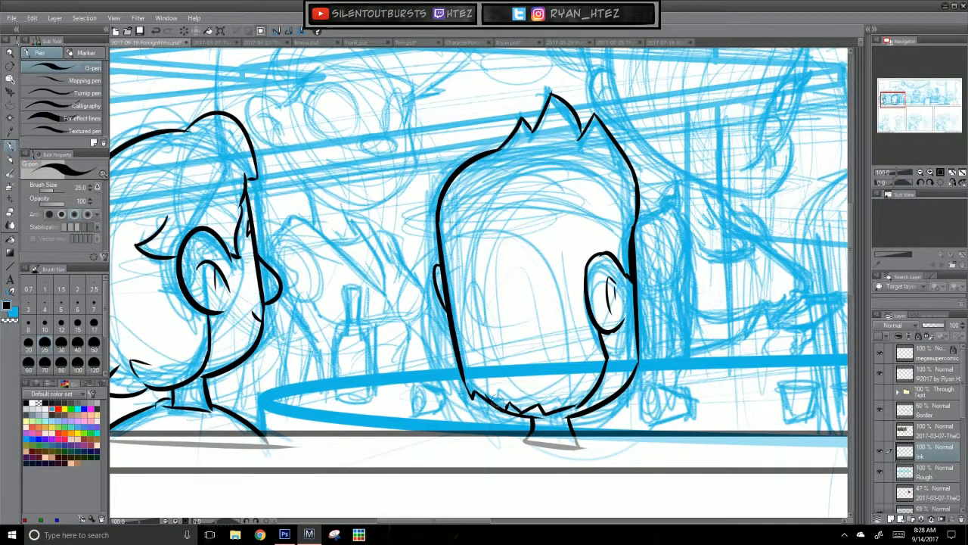
drag(696, 324, 690, 341)
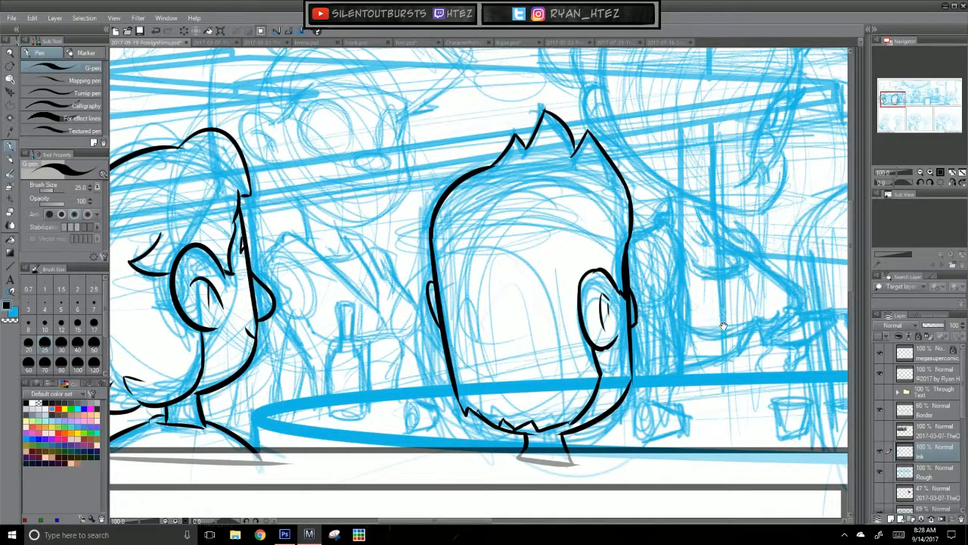
drag(684, 363, 707, 397)
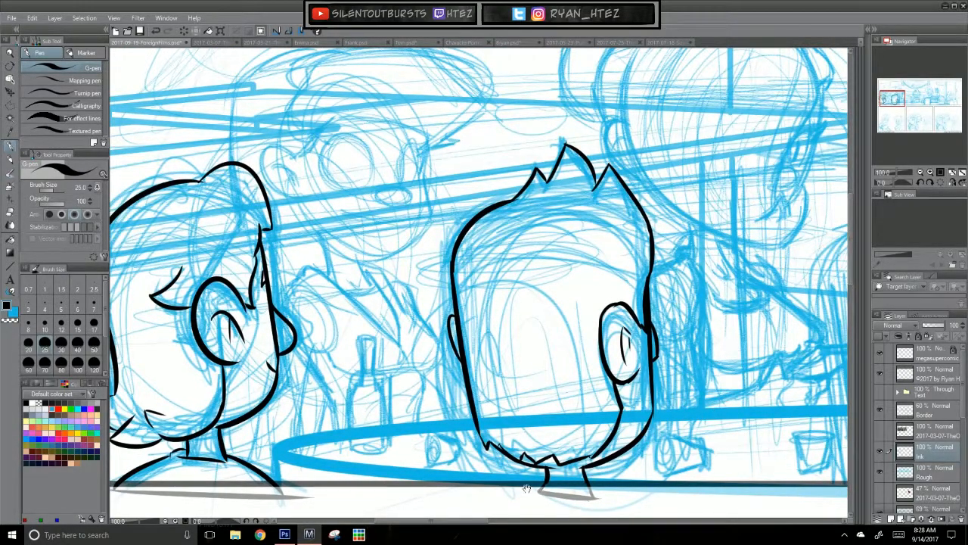
mouse_move(286, 537)
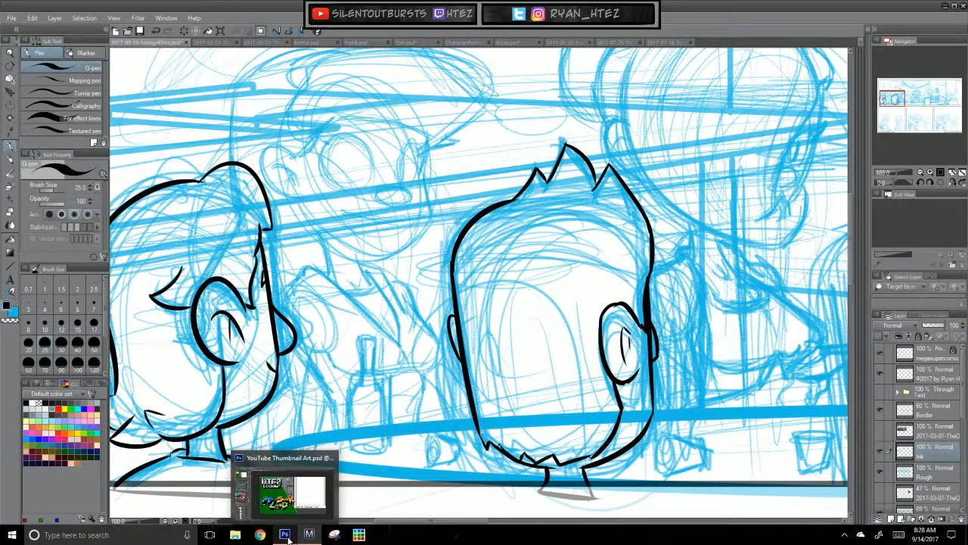
mouse_move(747, 227)
mouse_down()
mouse_move(760, 336)
mouse_move(785, 159)
mouse_up()
key(ctrl+z)
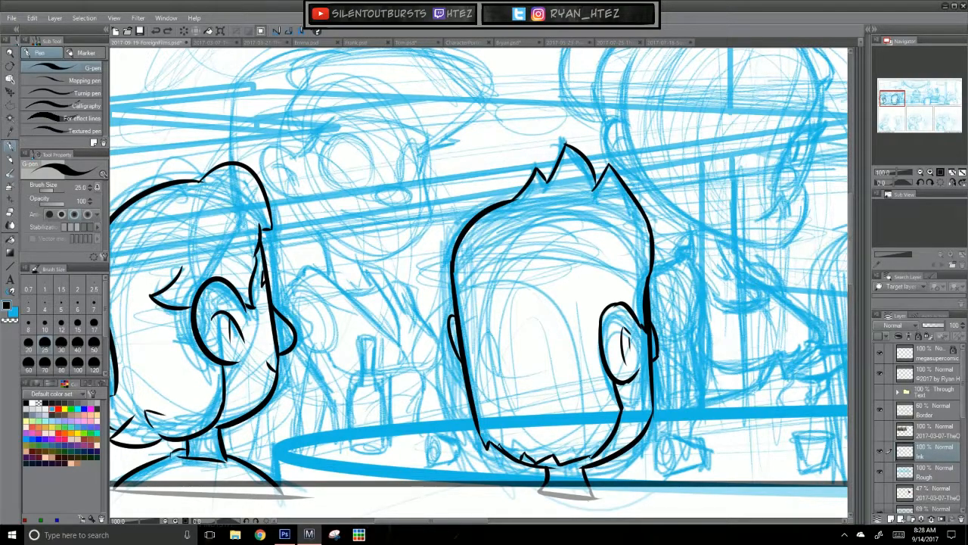
scroll(721, 305, down, 4)
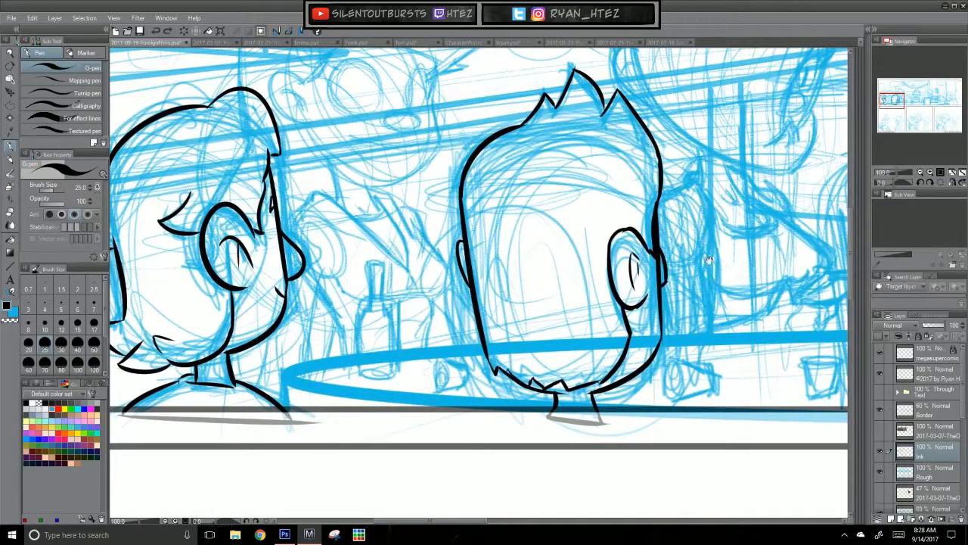
Step: Try to rework the nose bump and the adjoining face edge of the second foreground head, undoing the strokes
drag(668, 243, 666, 252)
drag(656, 256, 663, 300)
key(ctrl+z)
key(ctrl+z)
key(ctrl+z)
key(ctrl+z)
key(ctrl+z)
key(ctrl+z)
drag(687, 421, 689, 438)
mouse_move(729, 259)
mouse_down()
mouse_move(536, 410)
mouse_move(659, 317)
mouse_move(722, 363)
mouse_move(717, 291)
mouse_up()
key(ctrl+z)
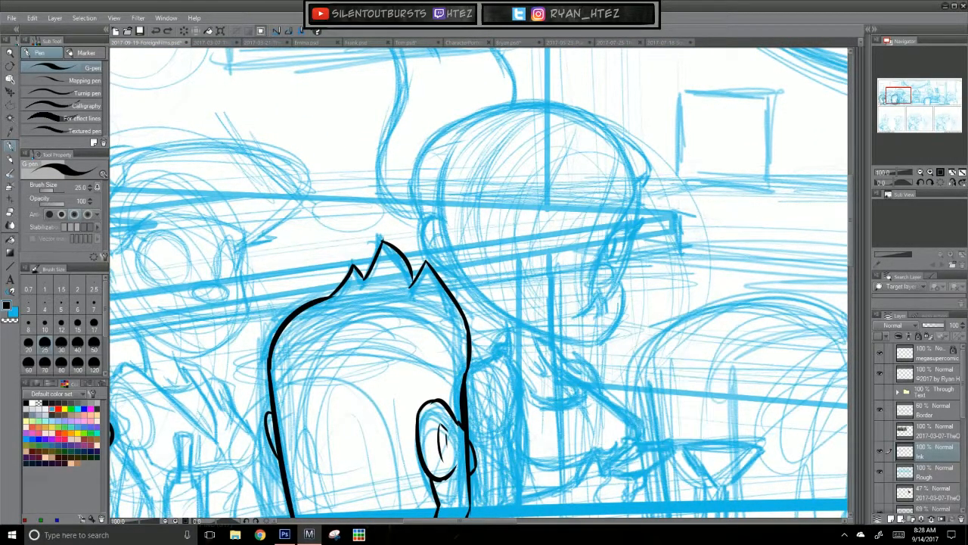
Step: Switch to Photoshop and create a new U.S. Paper document in Letter size, 8.5 × 11 inches at 300 pixels/inch
click(285, 535)
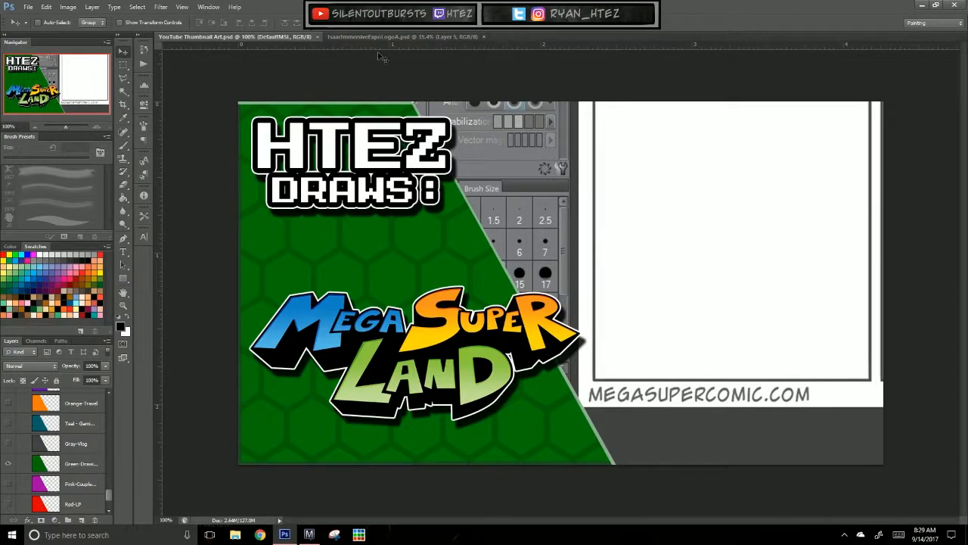
click(28, 7)
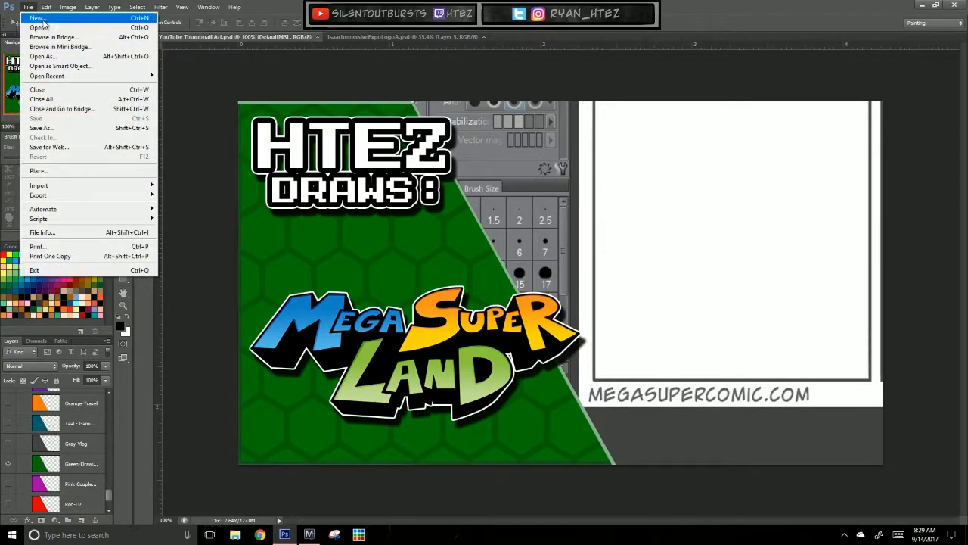
click(42, 18)
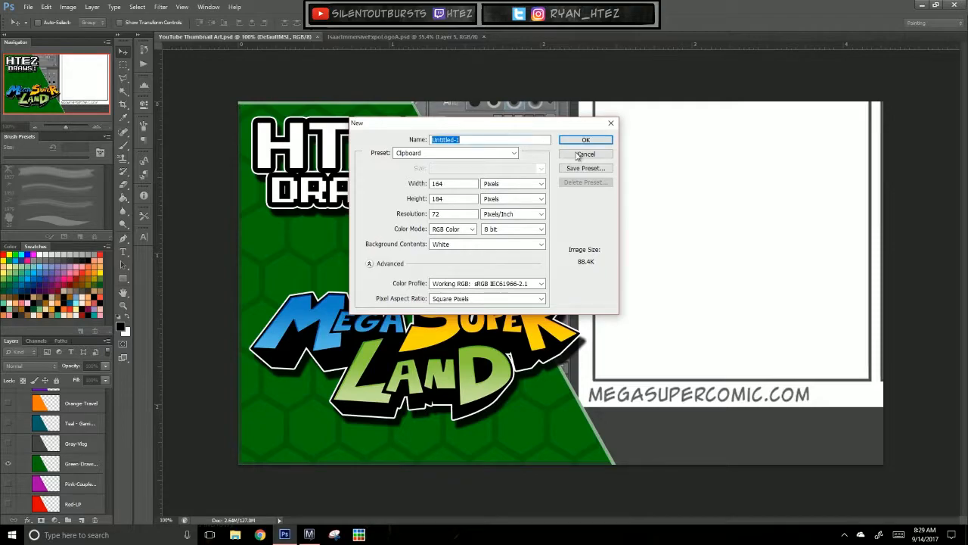
click(517, 154)
click(440, 190)
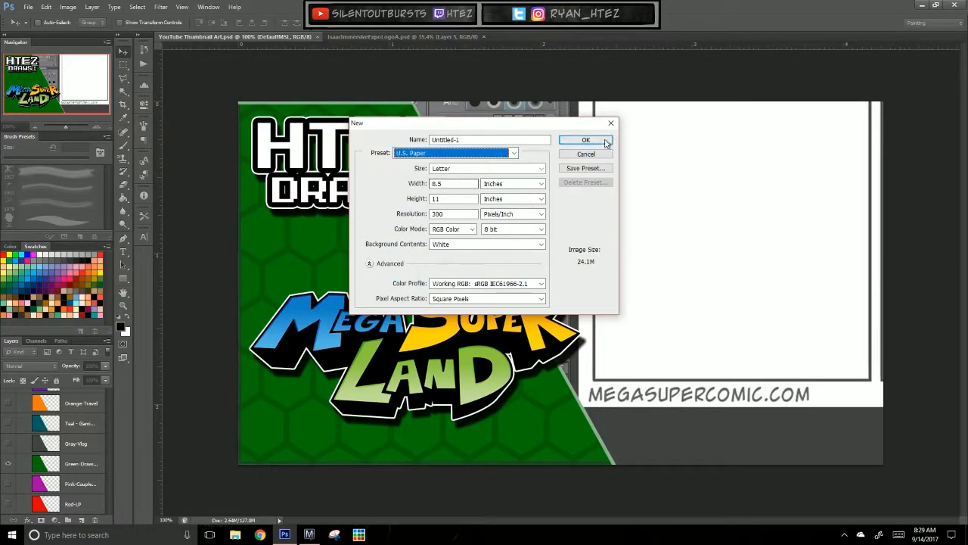
click(585, 141)
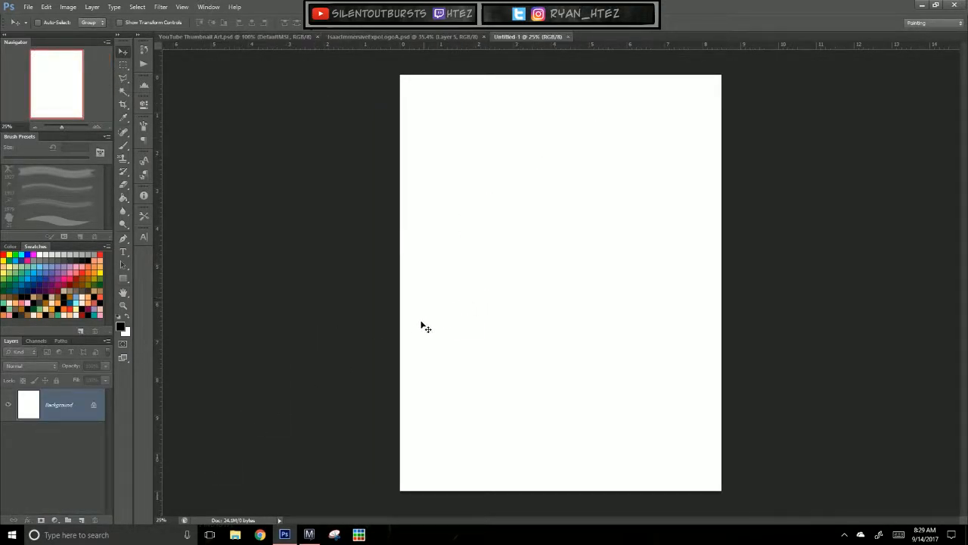
Step: Try the tapered 25 px brush preset with a winding test stroke on the blank page, and undo it
key(b)
mouse_move(499, 375)
mouse_down()
mouse_move(557, 359)
mouse_move(587, 295)
mouse_move(627, 404)
mouse_up()
key(ctrl+z)
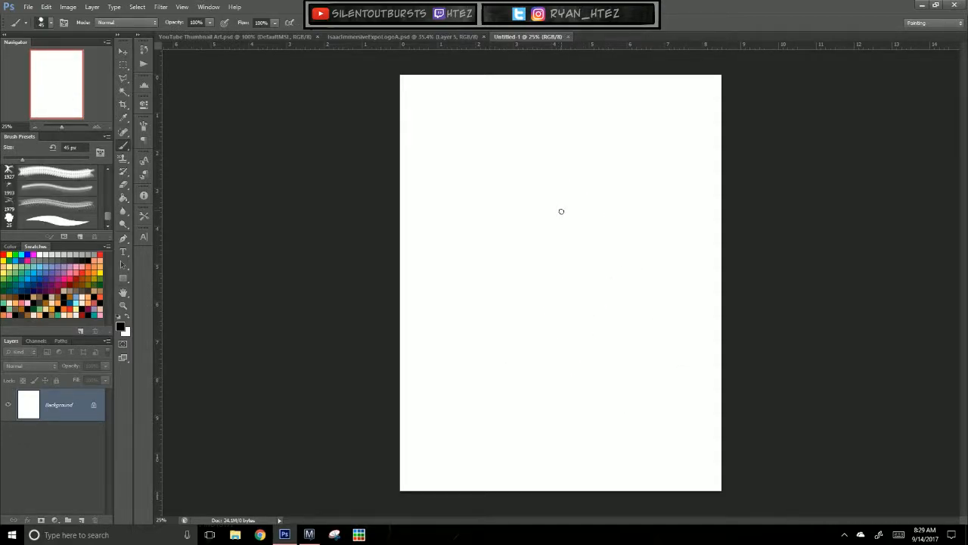
mouse_move(560, 221)
mouse_down()
mouse_move(560, 347)
mouse_move(569, 243)
mouse_up()
key(ctrl+z)
click(56, 220)
drag(569, 333, 649, 228)
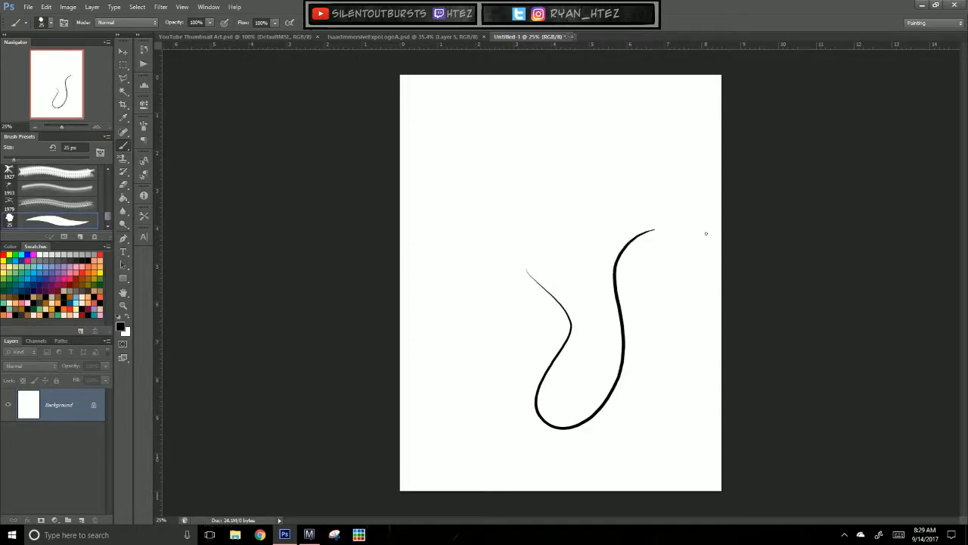
key(ctrl+z)
Step: Try several more curved brush strokes on the blank page at 50% zoom, undoing each one
key(ctrl+plus)
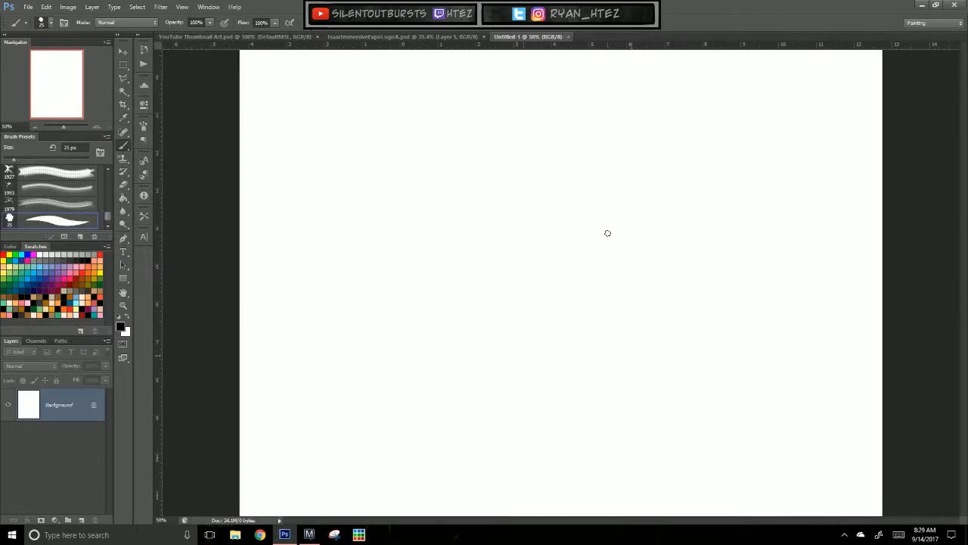
mouse_move(580, 252)
mouse_down()
mouse_move(583, 275)
mouse_move(504, 311)
mouse_up()
drag(518, 251, 530, 219)
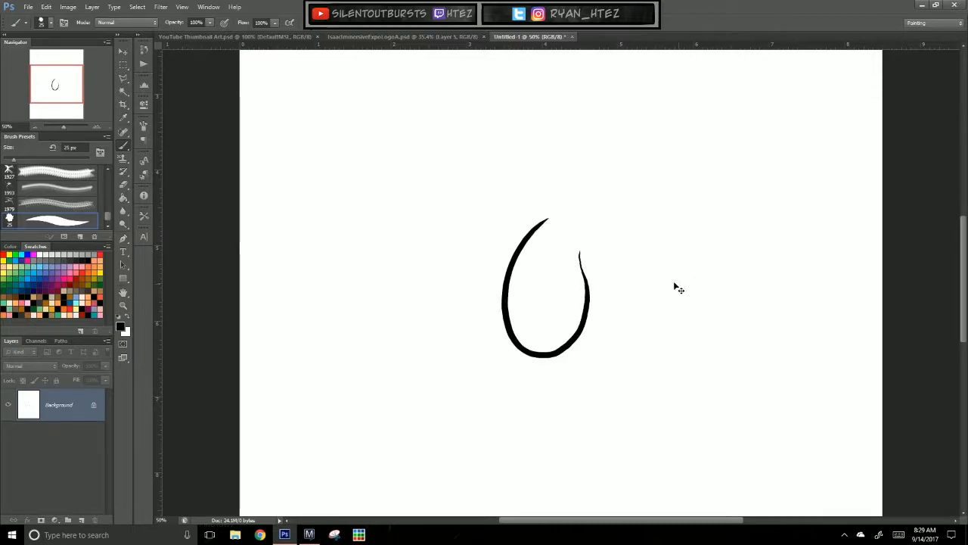
key(ctrl+z)
mouse_move(652, 281)
mouse_down()
mouse_move(611, 391)
mouse_move(602, 221)
mouse_move(722, 305)
mouse_move(729, 374)
mouse_up()
key(ctrl+z)
drag(446, 409, 555, 366)
key(ctrl+z)
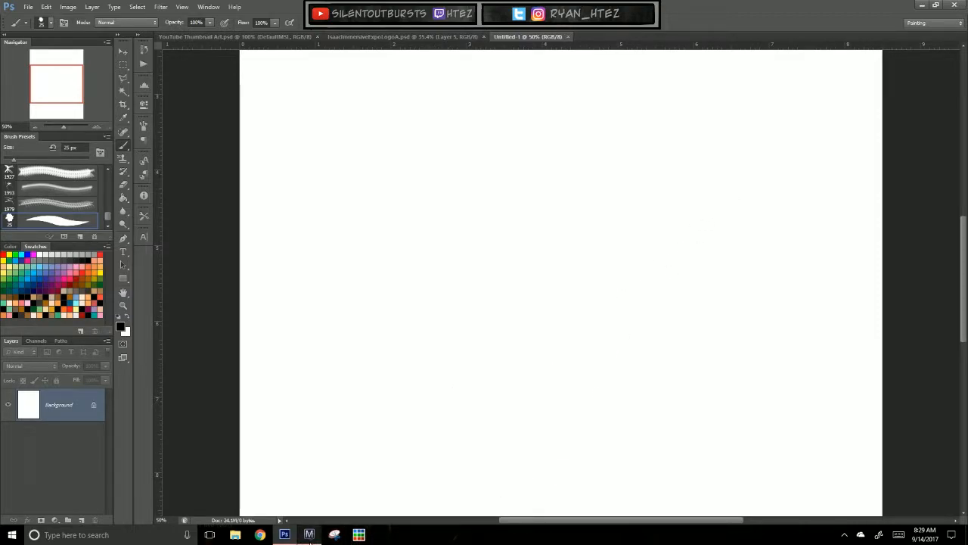
Step: Return to the comic page and look over the top panel's foreground figures that still need inking
click(308, 535)
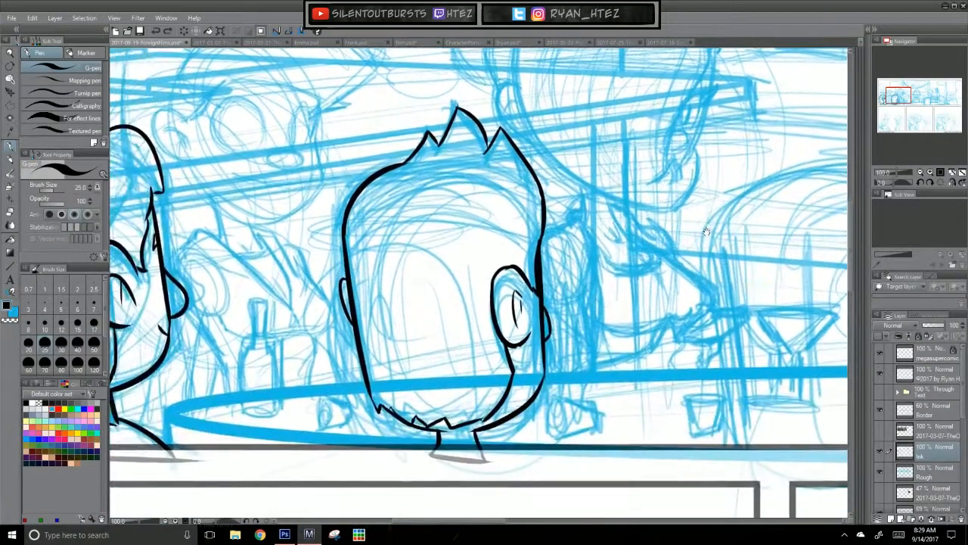
drag(707, 231, 712, 224)
mouse_move(622, 481)
mouse_down()
mouse_move(365, 502)
mouse_move(277, 476)
mouse_up()
mouse_move(700, 450)
mouse_down()
mouse_move(577, 444)
mouse_move(445, 465)
mouse_move(328, 462)
mouse_move(343, 455)
mouse_up()
drag(525, 472, 708, 475)
drag(407, 414, 814, 372)
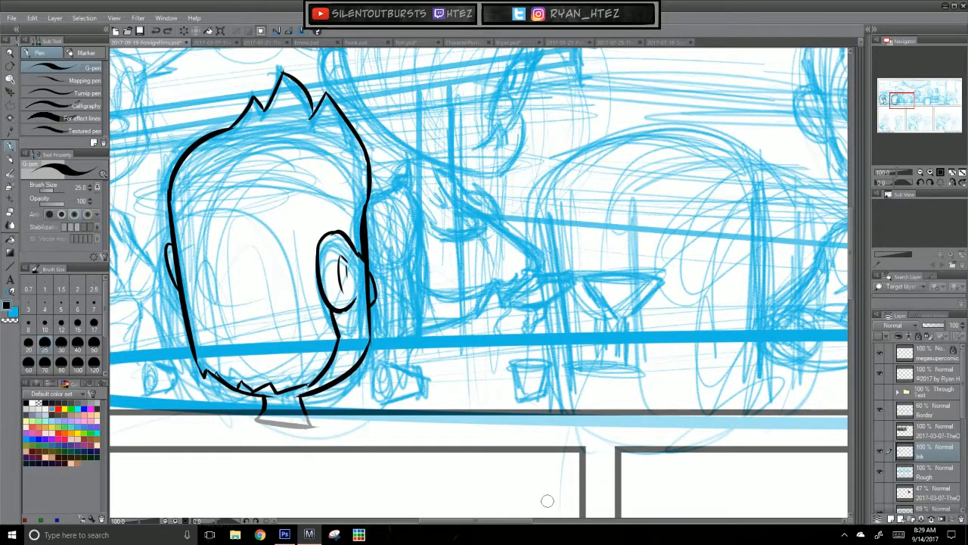
key(ctrl+0)
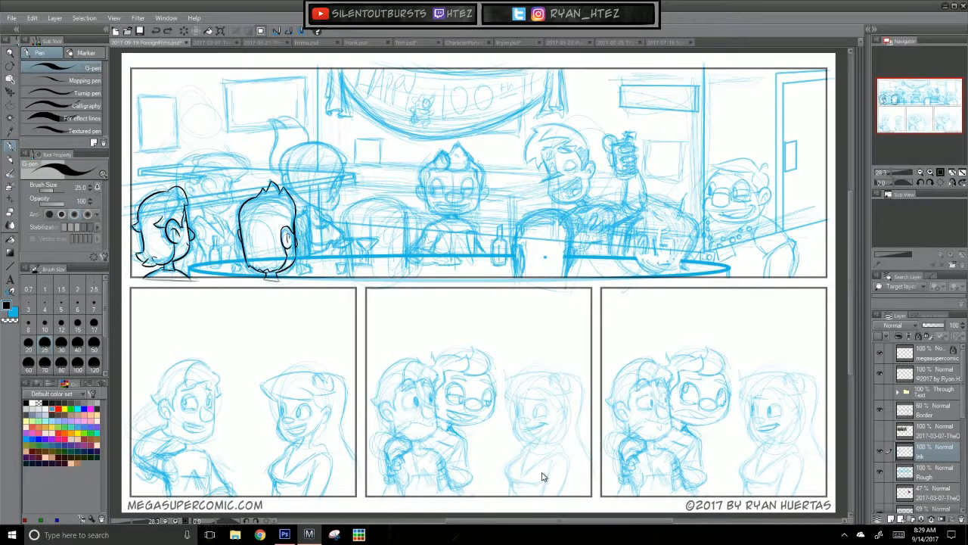
scroll(542, 476, up, 5)
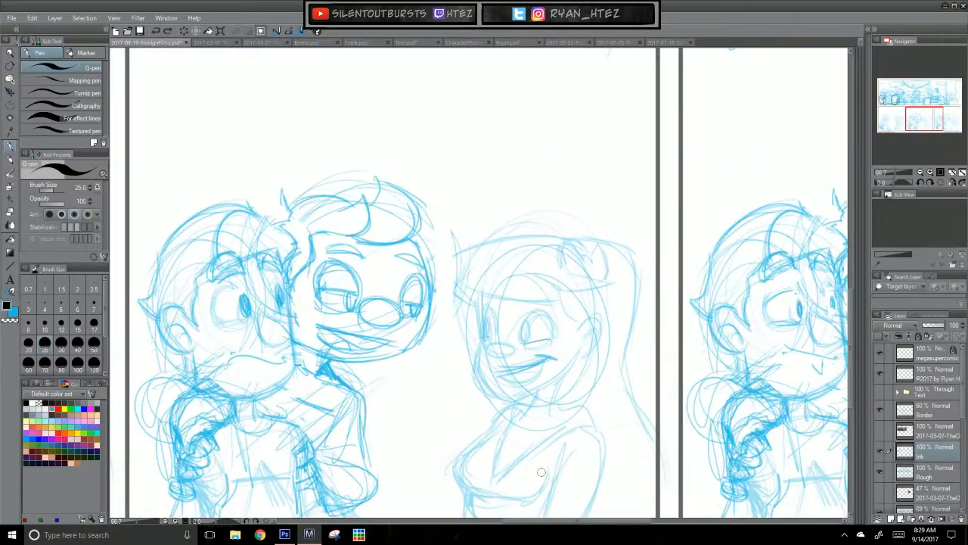
drag(587, 130, 478, 415)
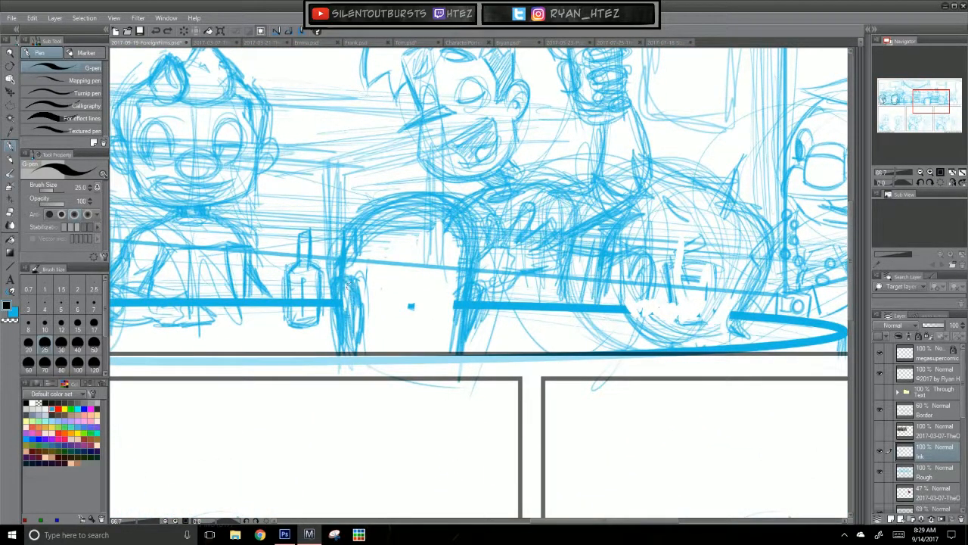
Step: Ink the left ear and the neck edge below it on the third foreground head from the left
mouse_move(335, 292)
mouse_down()
mouse_move(350, 287)
mouse_move(341, 348)
mouse_move(342, 340)
mouse_up()
key(ctrl+z)
key(ctrl+z)
Step: Ink the right side line and right ear of the third foreground head
key(ctrl+z)
mouse_move(348, 287)
mouse_down()
mouse_move(353, 320)
mouse_move(363, 317)
mouse_move(353, 308)
mouse_move(348, 363)
mouse_up()
key(ctrl+z)
key(ctrl+z)
drag(475, 255, 463, 381)
key(ctrl+z)
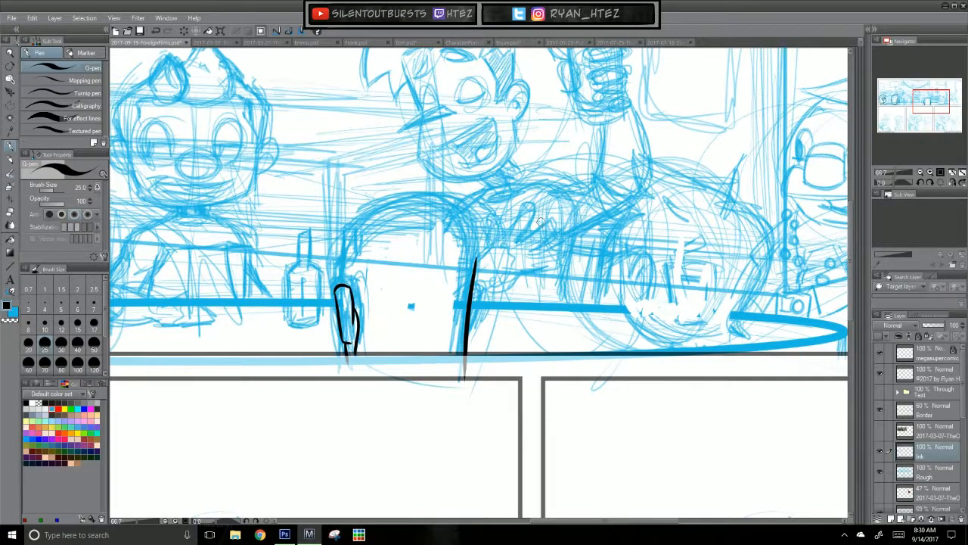
key(ctrl+z)
drag(472, 292, 469, 335)
key(ctrl+z)
Step: Ink the third foreground head's rounded crown, connecting its outline down both sides to the ears
drag(340, 284, 337, 242)
key(ctrl+z)
drag(411, 271, 444, 336)
key(ctrl+z)
mouse_move(369, 313)
mouse_down()
mouse_move(436, 262)
mouse_move(496, 275)
mouse_up()
key(ctrl+z)
mouse_move(368, 323)
mouse_down()
mouse_move(496, 274)
mouse_move(436, 271)
mouse_move(504, 295)
mouse_move(505, 326)
mouse_up()
key(ctrl+z)
key(ctrl+z)
drag(504, 289, 505, 338)
key(ctrl+z)
drag(504, 289, 507, 342)
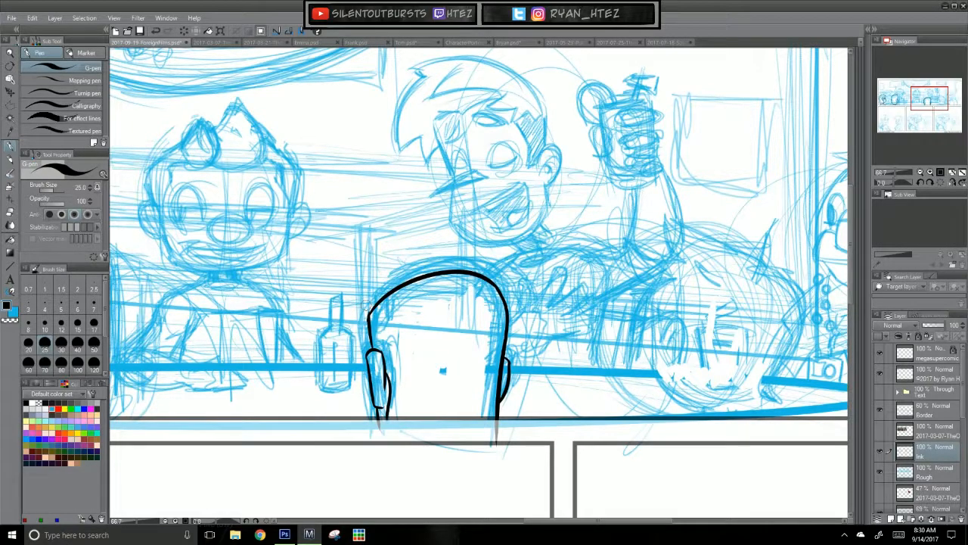
Step: Check the rightmost foreground head against the 47% opacity reference image layer, and hide the layer again
drag(379, 427, 557, 420)
drag(433, 448, 836, 435)
drag(750, 444, 415, 431)
drag(839, 389, 585, 426)
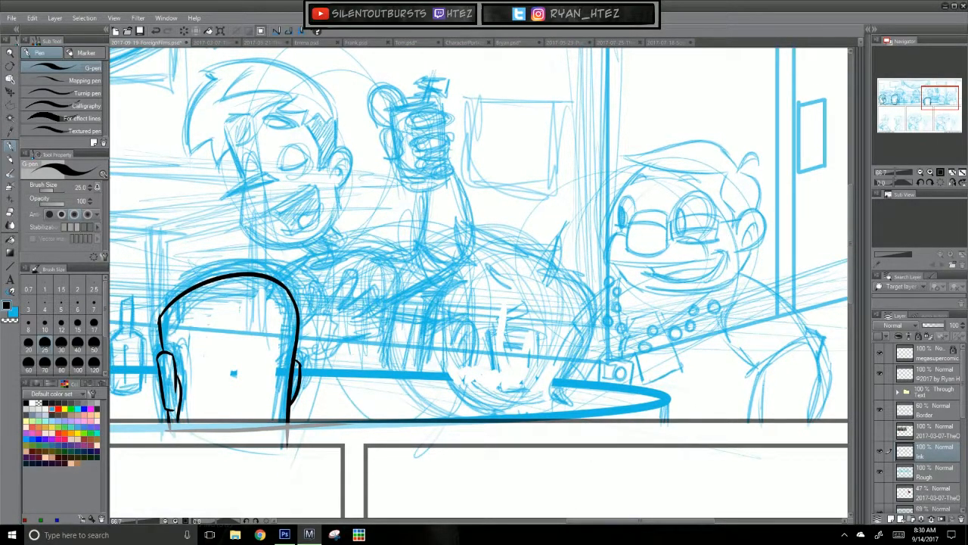
click(880, 493)
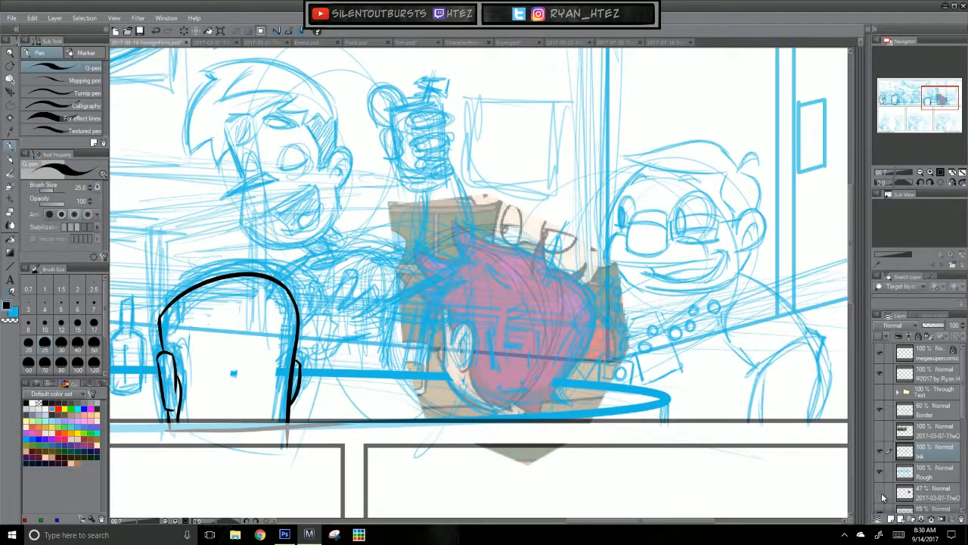
click(881, 494)
Step: Ink the left edge and lower curve of the rightmost foreground head, and show the 47% reference image layer
drag(443, 318, 447, 384)
key(ctrl+z)
key(ctrl+z)
key(ctrl+z)
mouse_move(446, 350)
mouse_down()
mouse_move(447, 385)
mouse_move(482, 409)
mouse_up()
key(ctrl+z)
drag(447, 378, 521, 410)
key(ctrl+z)
drag(447, 381, 526, 404)
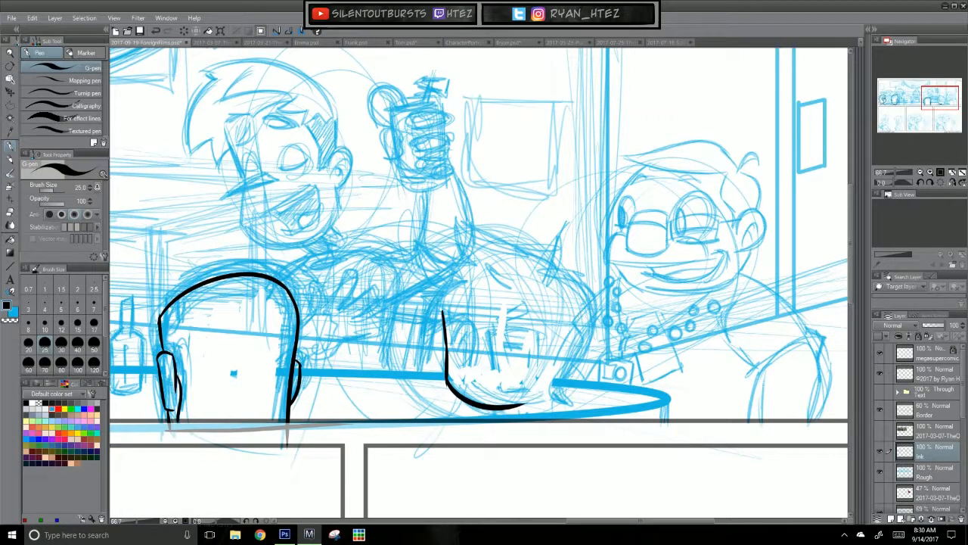
click(879, 493)
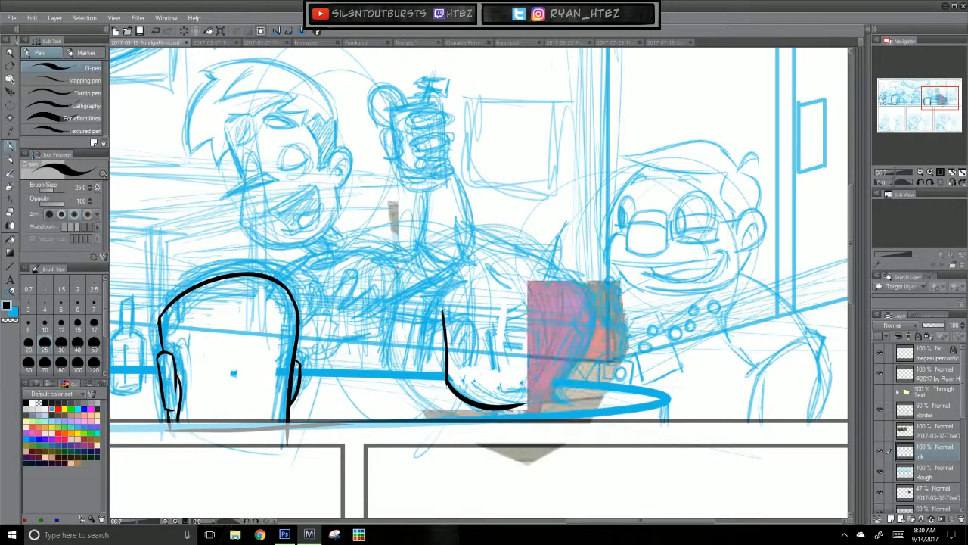
Step: Ink the ear, jaw line and left neck line of the rightmost foreground head over the reference image
drag(493, 406, 493, 414)
mouse_move(452, 329)
mouse_down()
mouse_move(454, 343)
mouse_move(455, 327)
mouse_move(477, 328)
mouse_move(476, 359)
mouse_move(463, 372)
mouse_move(463, 338)
mouse_move(480, 396)
mouse_move(498, 406)
mouse_up()
key(ctrl+z)
key(ctrl+z)
key(ctrl+z)
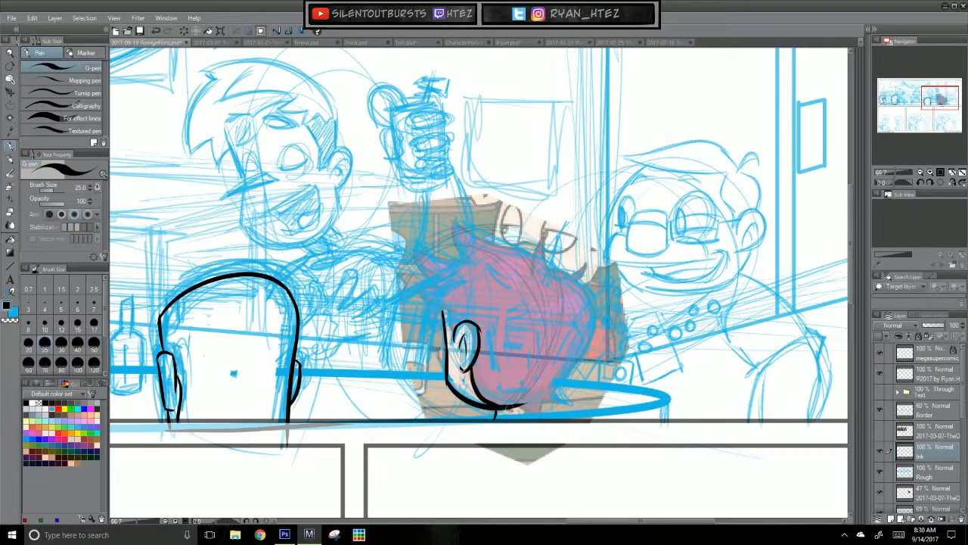
key(ctrl+z)
Step: Ink the jagged hair tips along the nape of the rightmost foreground head, and hide the 47% reference image layer
mouse_move(511, 399)
mouse_down()
mouse_move(543, 415)
mouse_move(545, 395)
mouse_up()
drag(545, 396, 565, 402)
drag(556, 396, 567, 402)
click(880, 493)
Step: Ink the rightmost foreground head's rounded right side, its upper-right hair spike and the small tuft on the crown
mouse_move(556, 273)
mouse_down()
mouse_move(598, 301)
mouse_move(563, 383)
mouse_up()
key(ctrl+z)
key(ctrl+z)
drag(591, 306, 561, 395)
mouse_move(493, 265)
mouse_down()
mouse_move(516, 283)
mouse_move(500, 281)
mouse_move(560, 243)
mouse_move(559, 233)
mouse_move(551, 291)
mouse_up()
key(ctrl+z)
key(ctrl+z)
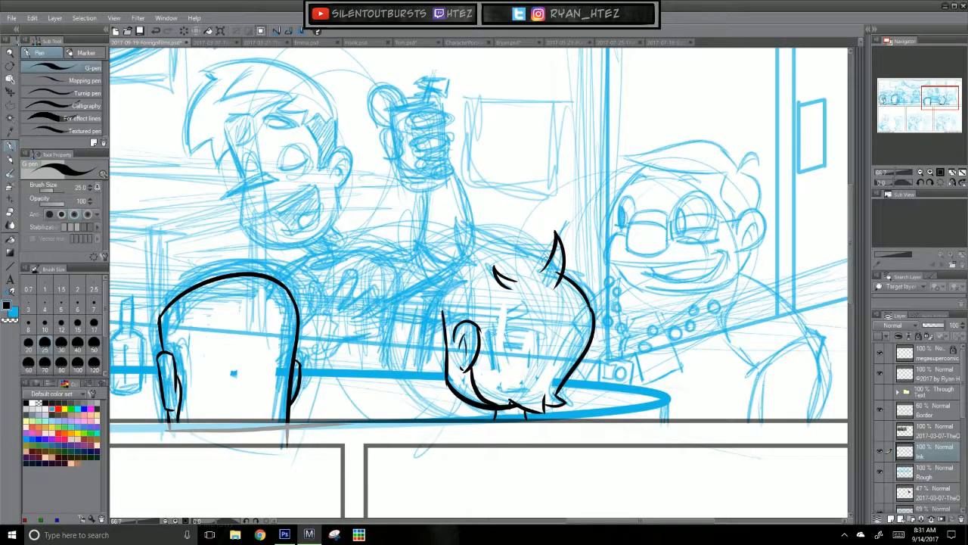
Step: Ink the top hair outline of the rightmost foreground head and its pointed locks down the left side to the ear
mouse_move(548, 266)
mouse_down()
mouse_move(459, 217)
mouse_move(465, 255)
mouse_up()
key(ctrl+z)
mouse_move(459, 217)
mouse_down()
mouse_move(465, 256)
mouse_move(424, 250)
mouse_move(444, 287)
mouse_move(428, 323)
mouse_up()
key(ctrl+z)
key(ctrl+z)
mouse_move(463, 281)
mouse_down()
mouse_move(434, 330)
mouse_move(460, 311)
mouse_move(455, 332)
mouse_up()
key(ctrl+z)
key(ctrl+z)
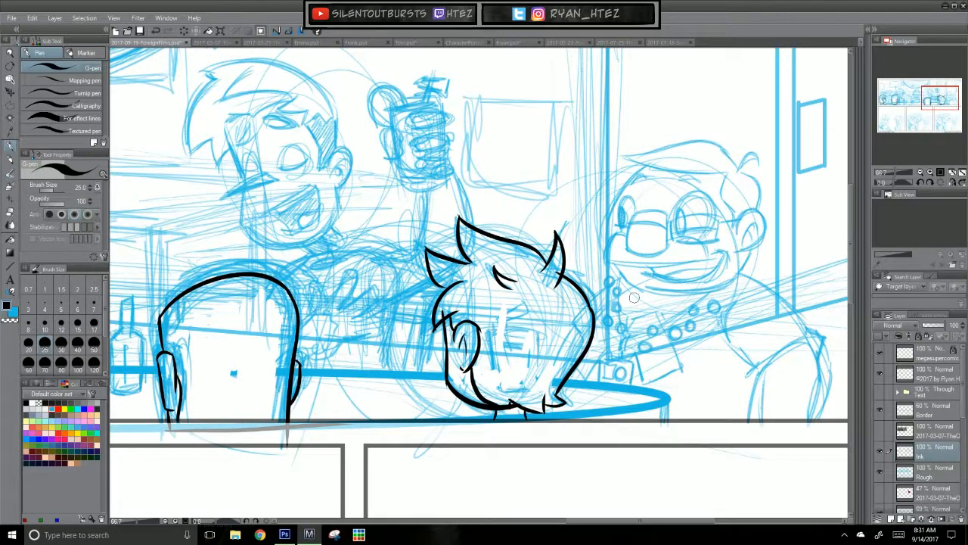
Step: Ink the small bump on the rightmost foreground head's left edge and its neck base, and save the file
drag(446, 348, 446, 368)
key(ctrl+z)
drag(507, 405, 511, 398)
drag(491, 428, 533, 429)
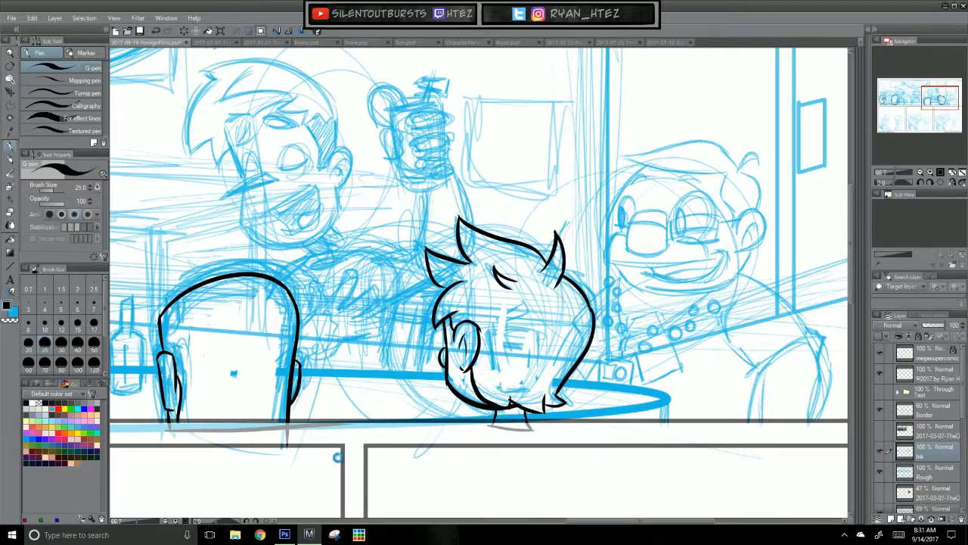
key(ctrl+s)
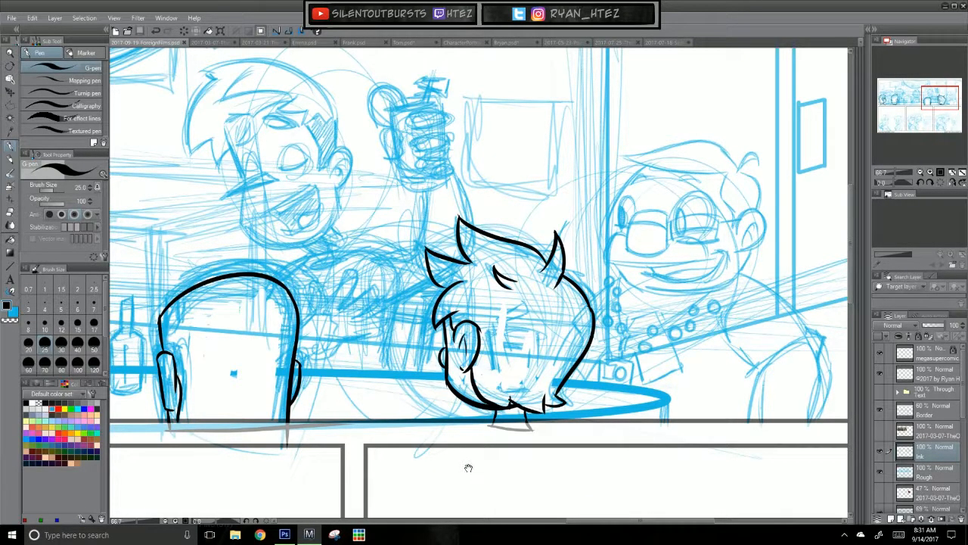
Step: Add a new layer between Ink and Rough, and draw the table's long oval top over the sketch with the Ellipse tool
mouse_move(301, 422)
mouse_down()
mouse_move(521, 420)
mouse_move(540, 410)
mouse_up()
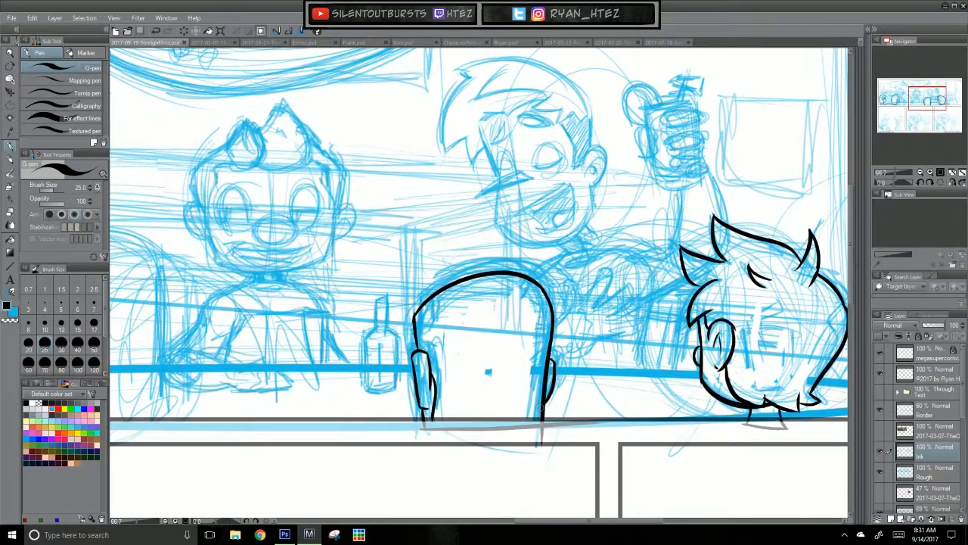
key(ctrl+0)
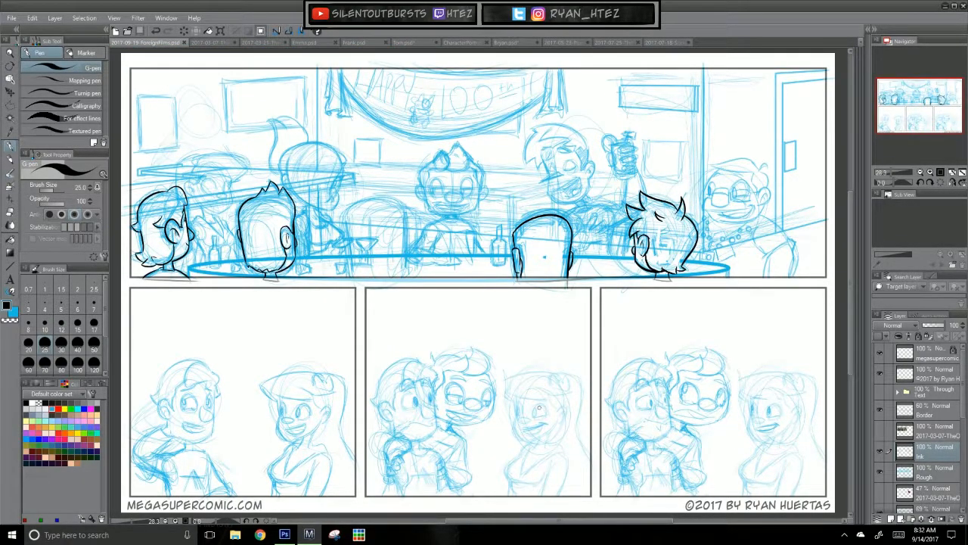
click(949, 477)
click(890, 519)
click(10, 268)
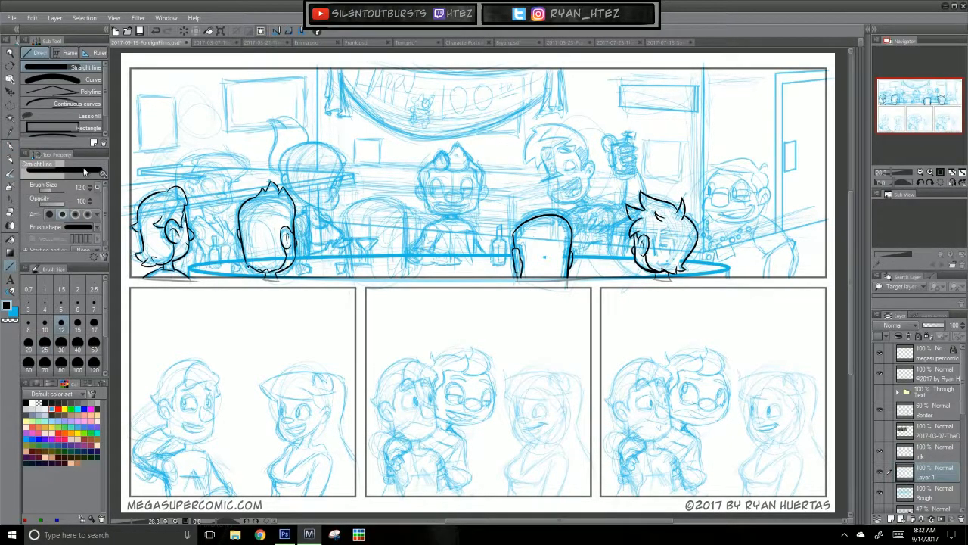
drag(105, 109, 106, 121)
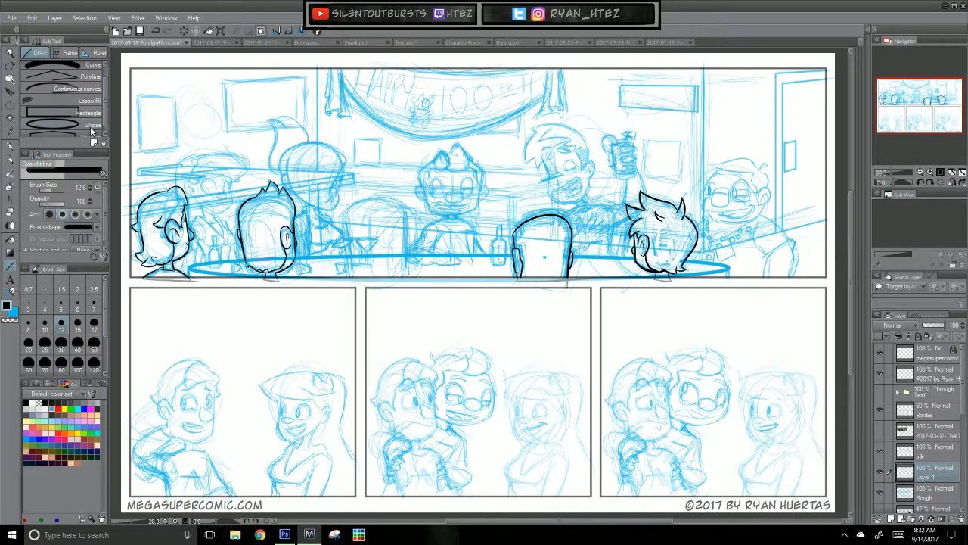
click(92, 126)
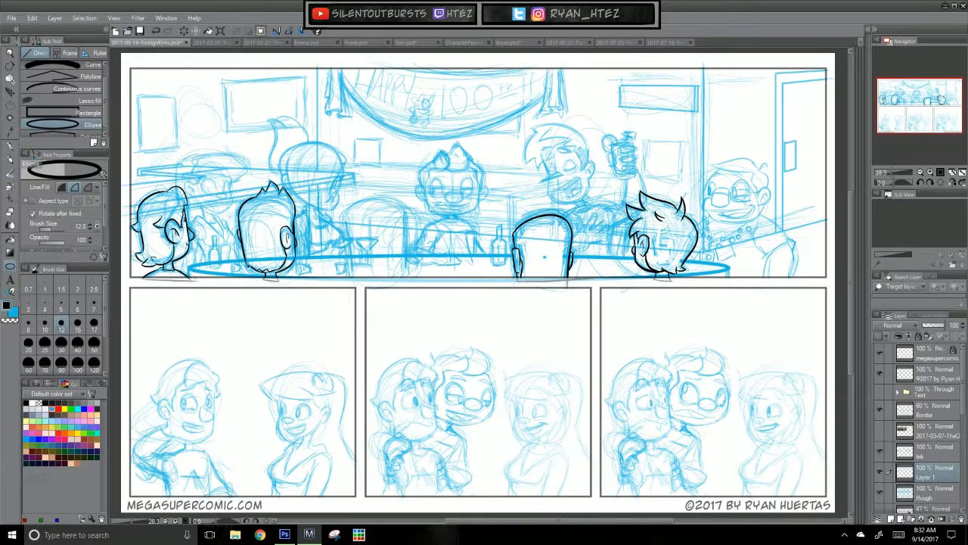
mouse_move(189, 279)
mouse_down()
mouse_move(522, 257)
mouse_move(729, 256)
mouse_up()
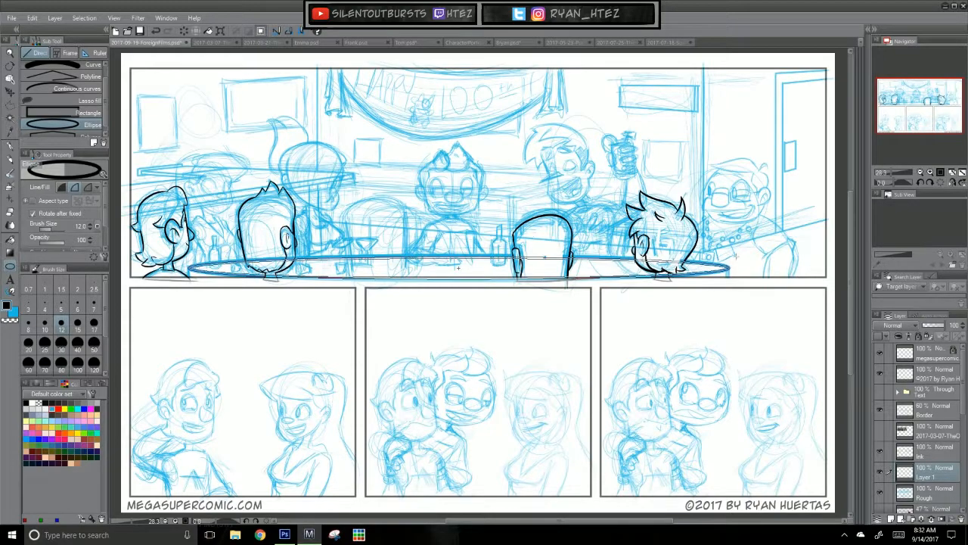
click(457, 268)
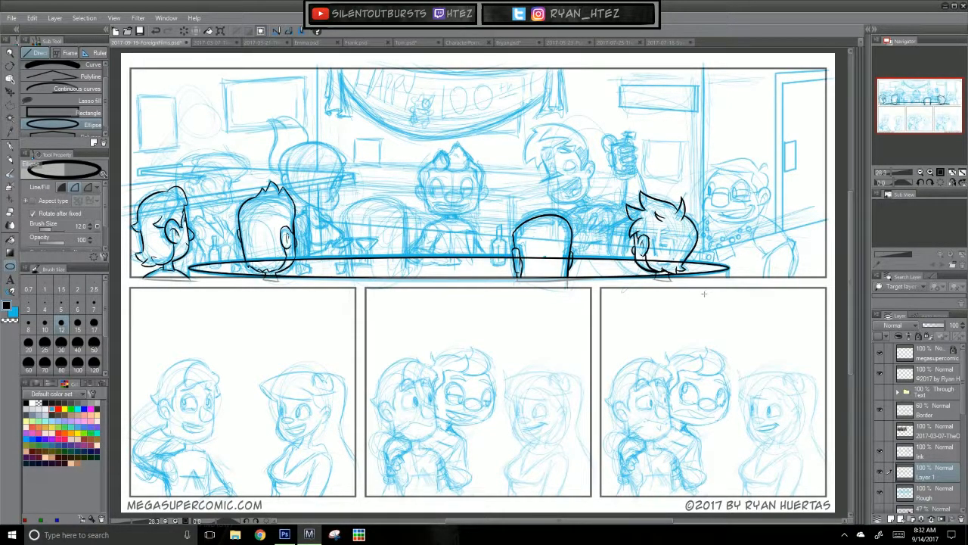
Step: Draw a short vertical straight line down from the left end of the oval table top
scroll(680, 306, up, 2)
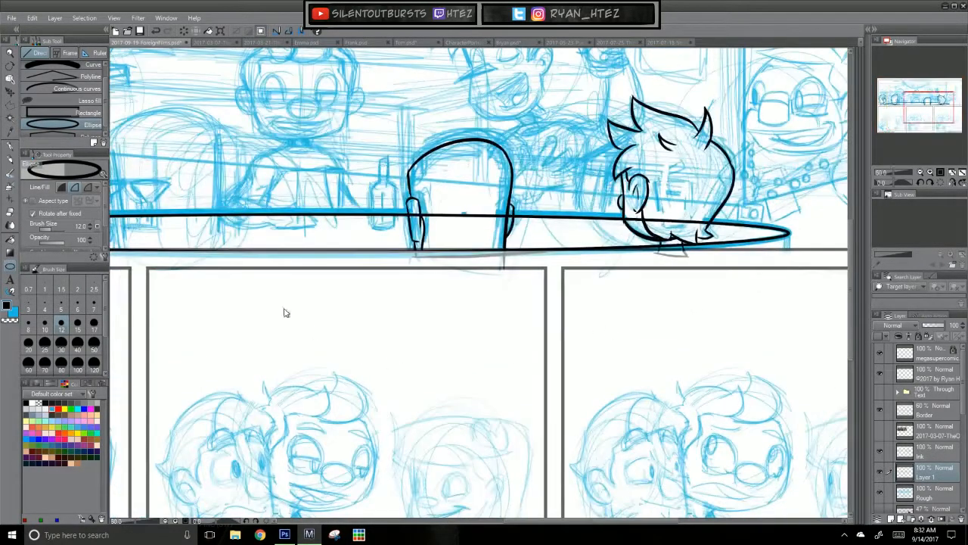
scroll(106, 91, up, 2)
click(84, 66)
drag(251, 306, 610, 326)
key(ctrl+z)
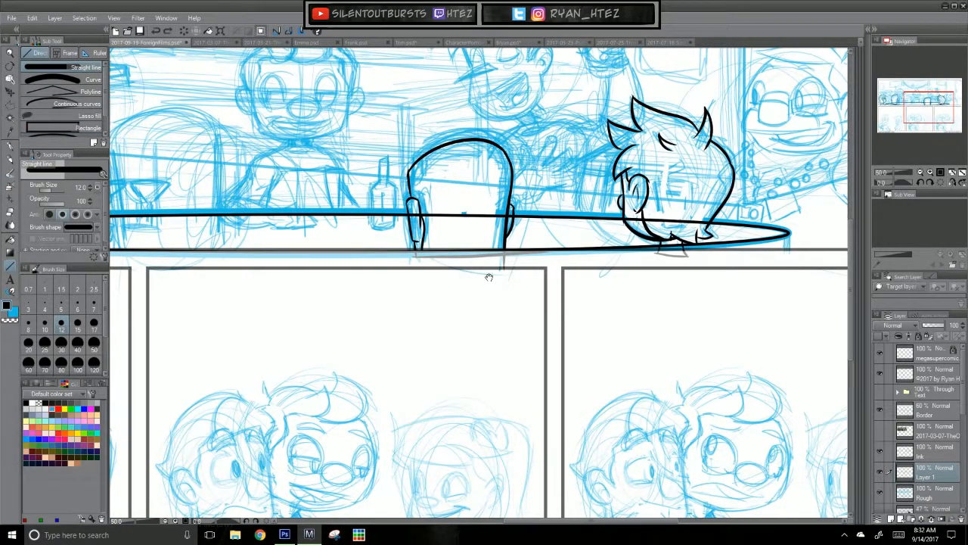
mouse_move(788, 234)
mouse_down()
mouse_move(788, 260)
mouse_move(106, 258)
mouse_move(188, 256)
mouse_move(174, 260)
mouse_up()
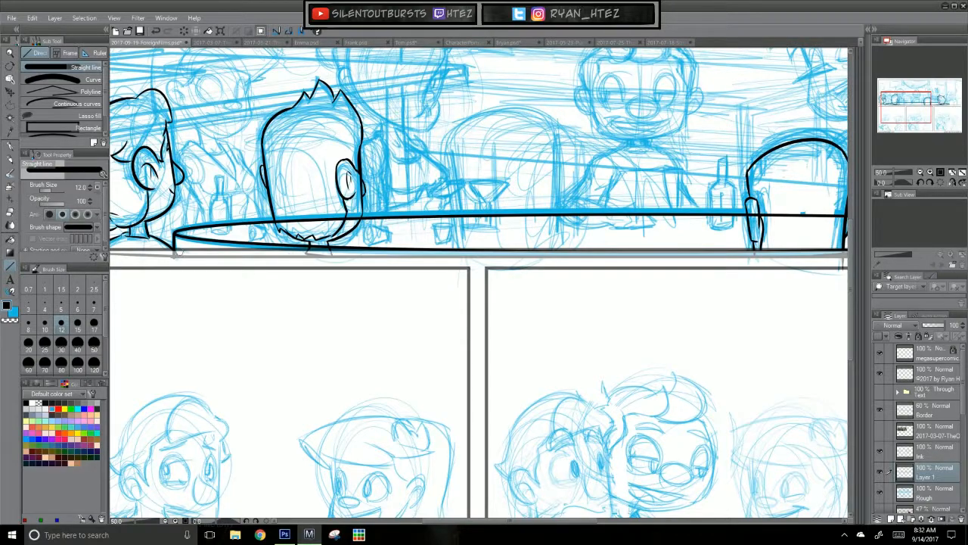
Step: Add the vertical edge at the table's right end, and erase the table lines that cross the foreground heads
drag(278, 221, 351, 217)
drag(710, 336, 336, 394)
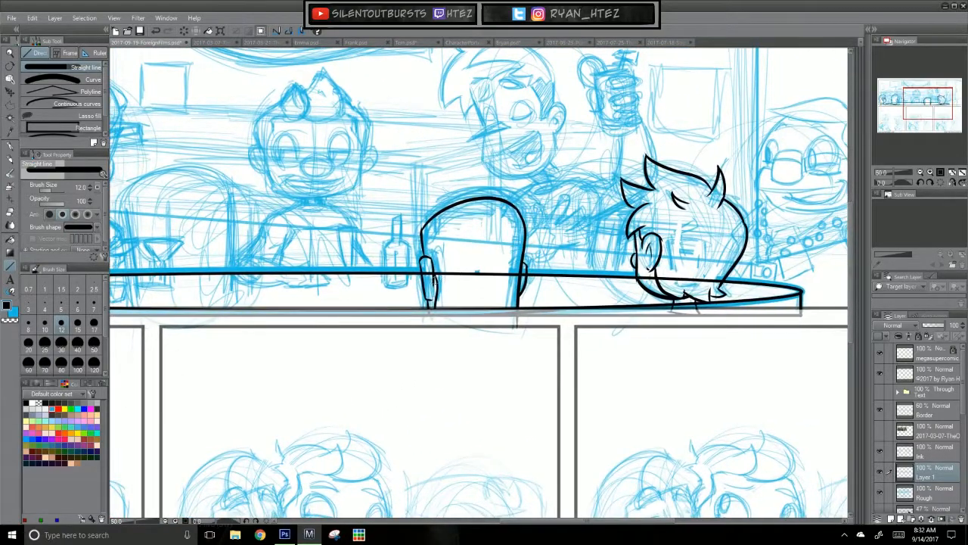
drag(436, 273, 477, 272)
drag(662, 355, 430, 409)
drag(402, 302, 467, 304)
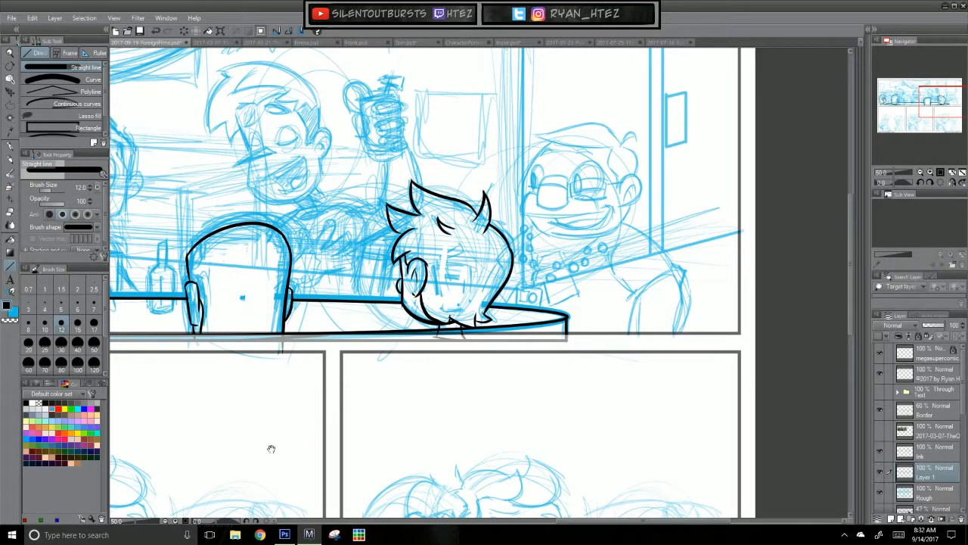
drag(277, 442, 640, 429)
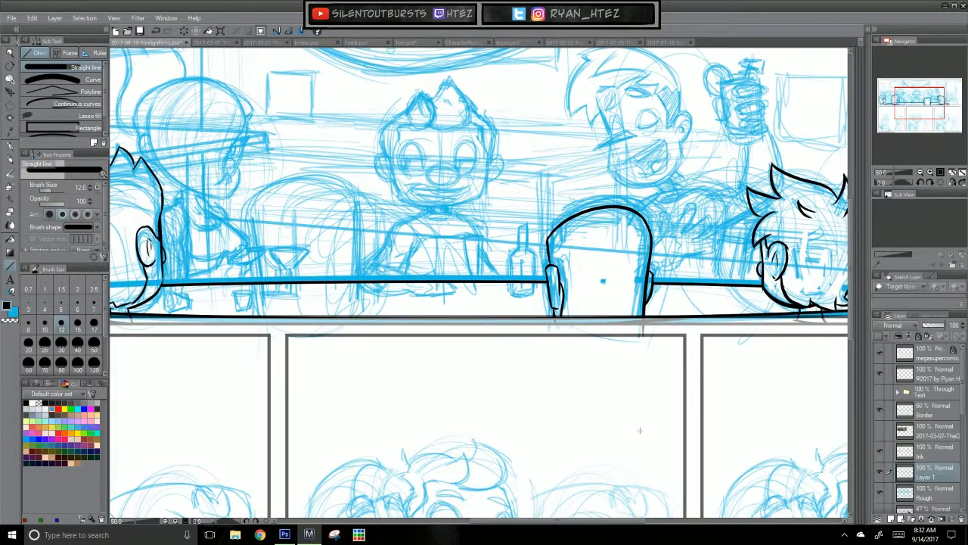
Step: Move the table layer above the Ink layer, merge it down into Ink, and add a new layer above
drag(942, 475, 946, 428)
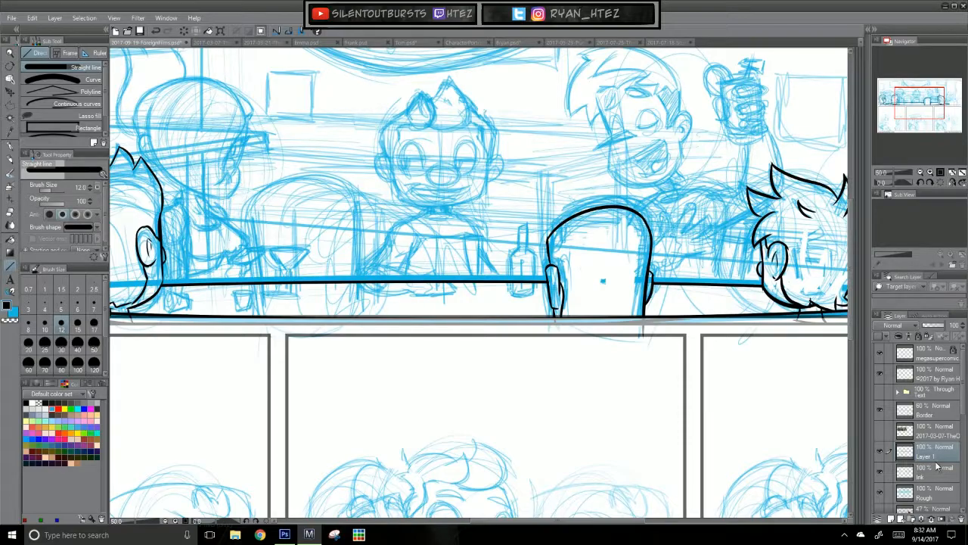
key(ctrl+e)
mouse_move(228, 395)
mouse_down()
mouse_move(705, 416)
mouse_move(696, 454)
mouse_move(668, 471)
mouse_move(620, 474)
mouse_up()
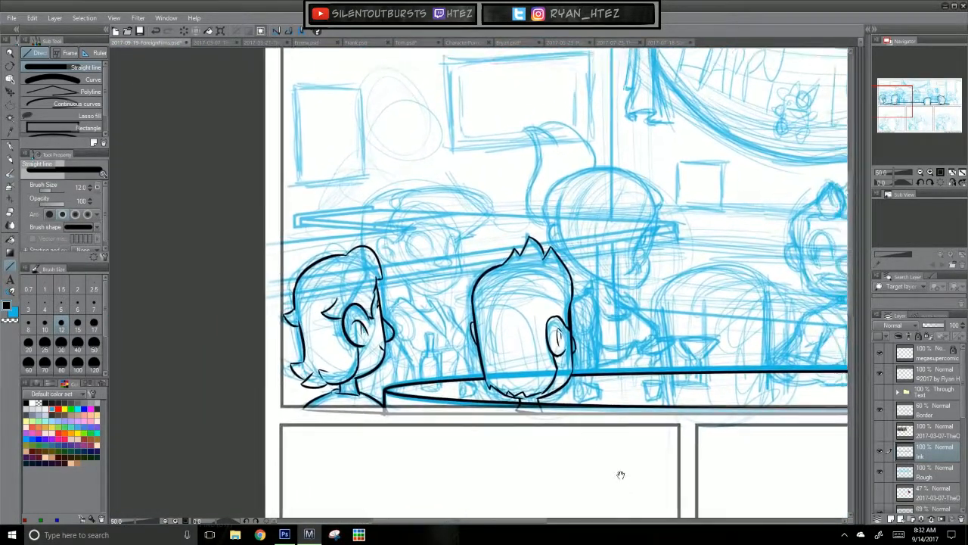
click(891, 518)
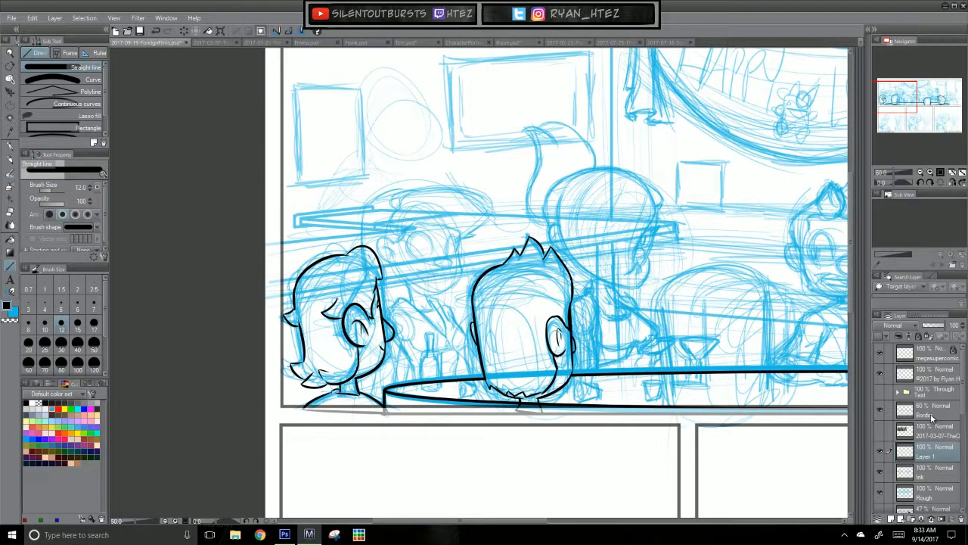
Step: Ink the right side of the leftmost background character's face with the G-pen, from the brow down to the chin
key(ctrl+plus)
key(ctrl+plus)
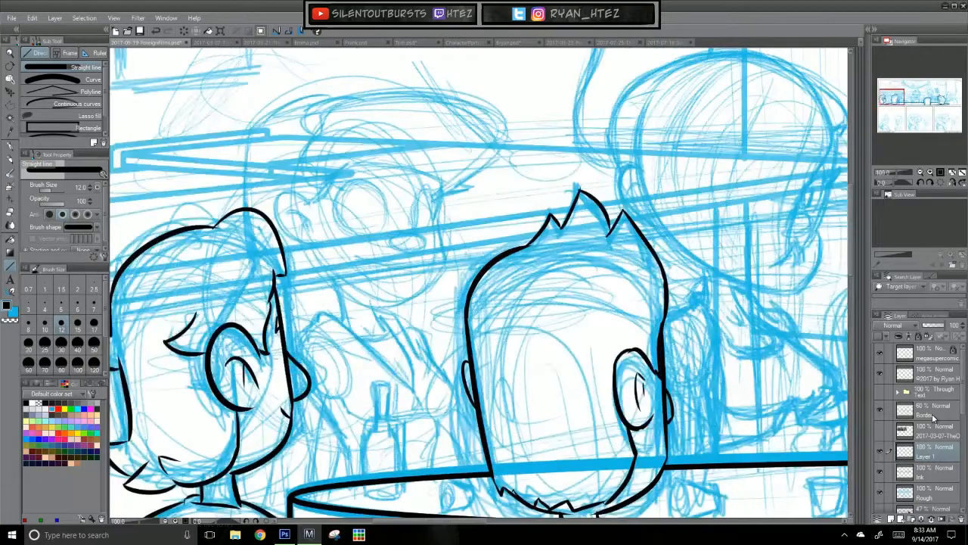
click(10, 146)
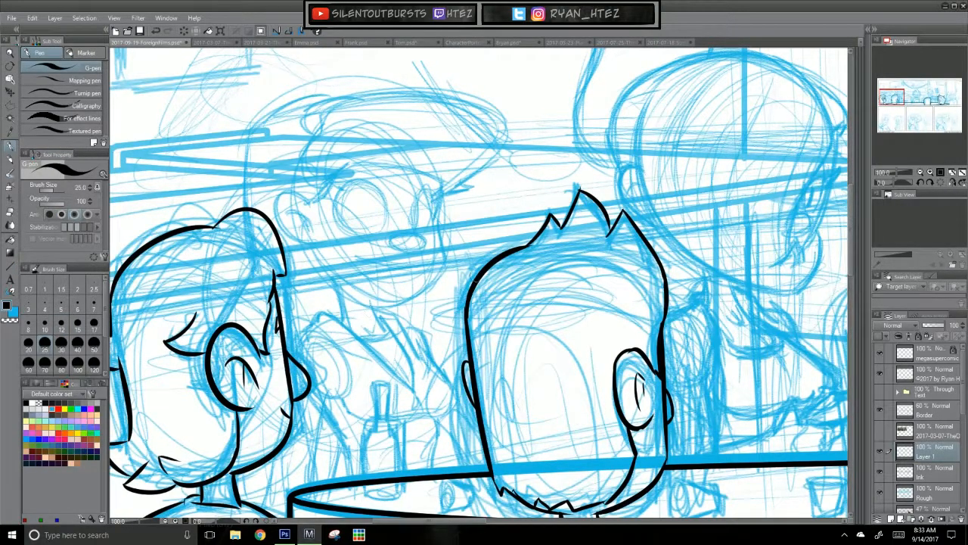
drag(537, 413, 676, 430)
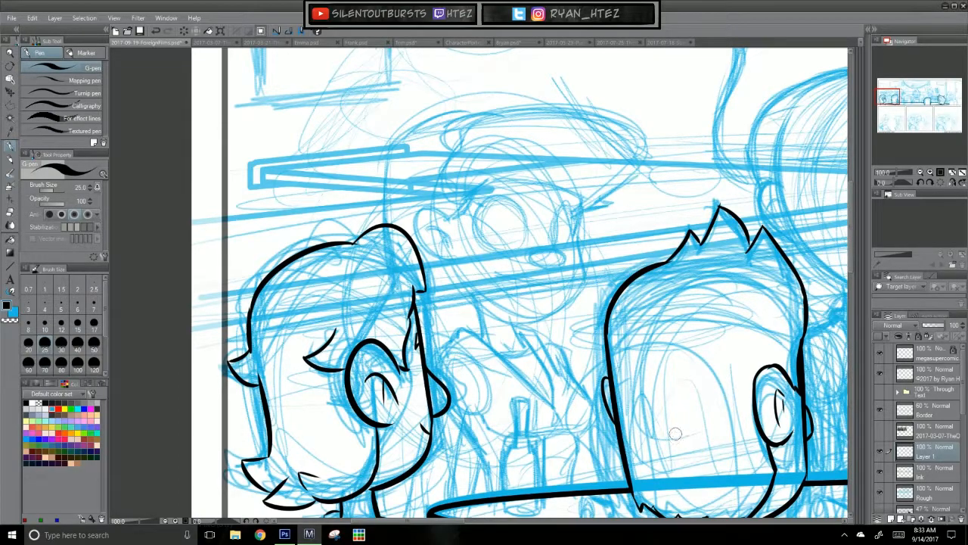
scroll(673, 378, up, 1)
drag(618, 350, 643, 448)
mouse_move(559, 199)
mouse_down()
mouse_move(551, 263)
mouse_move(560, 306)
mouse_up()
key(ctrl+z)
key(ctrl+z)
key(ctrl+z)
drag(552, 262, 564, 331)
key(ctrl+z)
mouse_move(552, 262)
mouse_down()
mouse_move(563, 325)
mouse_move(520, 379)
mouse_up()
key(ctrl+z)
key(ctrl+z)
mouse_move(561, 316)
mouse_down()
mouse_move(487, 383)
mouse_move(454, 386)
mouse_up()
Step: Ink the left jaw line of the leftmost background character, joining it to the chin
key(ctrl+z)
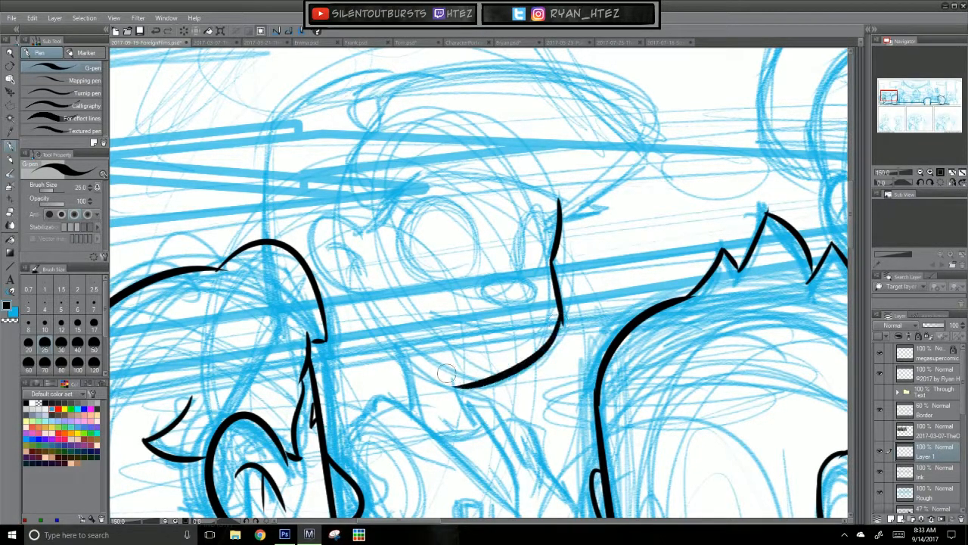
key(ctrl+z)
drag(361, 296, 475, 383)
key(ctrl+z)
drag(360, 293, 477, 386)
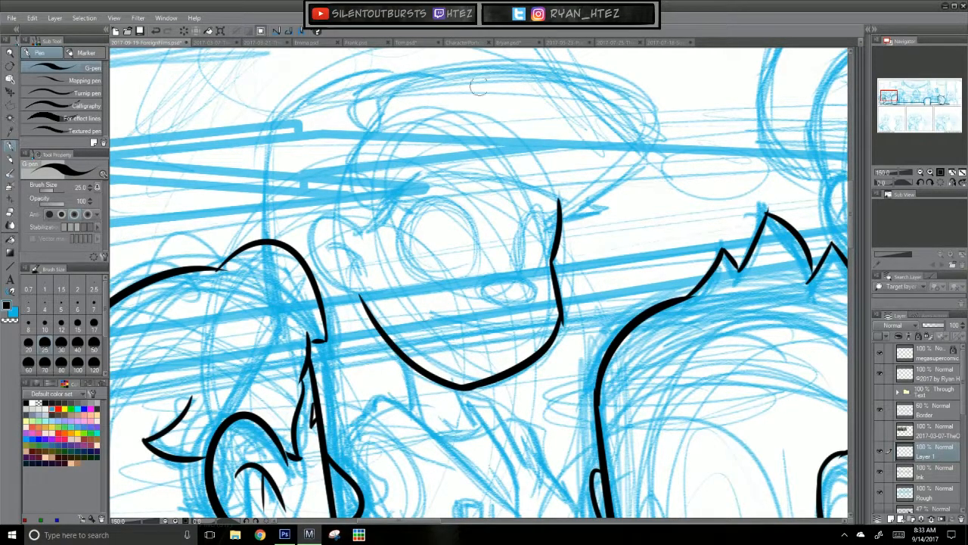
key(ctrl+z)
Step: Ink the leftmost background character's ear outline and its inner ear lines
key(ctrl+z)
mouse_move(363, 299)
mouse_down()
mouse_move(477, 384)
mouse_move(517, 364)
mouse_up()
mouse_move(369, 251)
mouse_down()
mouse_move(348, 220)
mouse_move(364, 300)
mouse_move(366, 290)
mouse_up()
key(ctrl+z)
key(ctrl+z)
mouse_move(365, 248)
mouse_down()
mouse_move(342, 295)
mouse_move(364, 292)
mouse_up()
key(ctrl+z)
key(ctrl+z)
drag(360, 239, 365, 296)
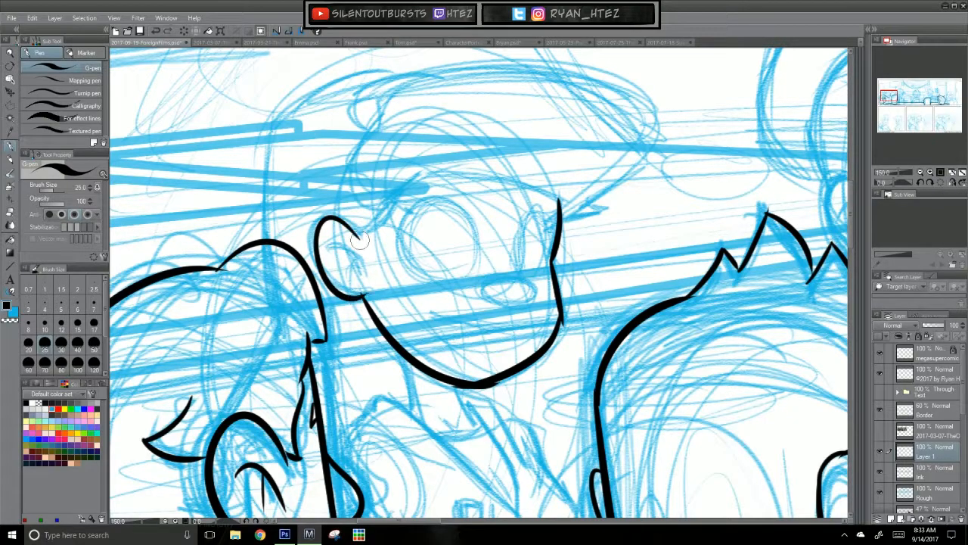
key(ctrl+z)
drag(329, 249, 357, 278)
drag(350, 259, 343, 270)
drag(593, 457, 568, 396)
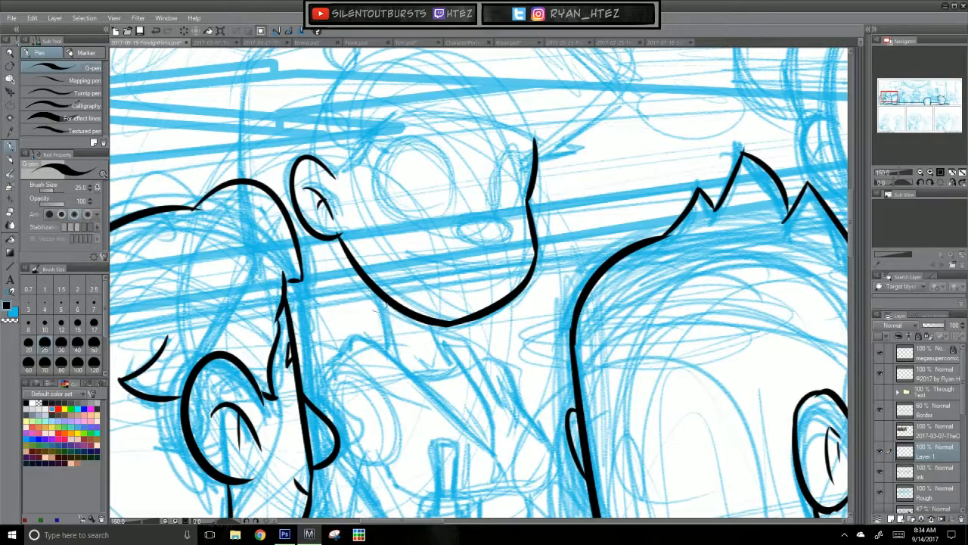
Step: Ink both sides of the leftmost background character's neck below the chin and the small collar stroke beside it
drag(370, 296, 391, 352)
drag(433, 326, 445, 357)
key(ctrl+z)
key(ctrl+z)
mouse_move(389, 335)
mouse_down()
mouse_move(363, 344)
mouse_move(368, 337)
mouse_up()
key(ctrl+z)
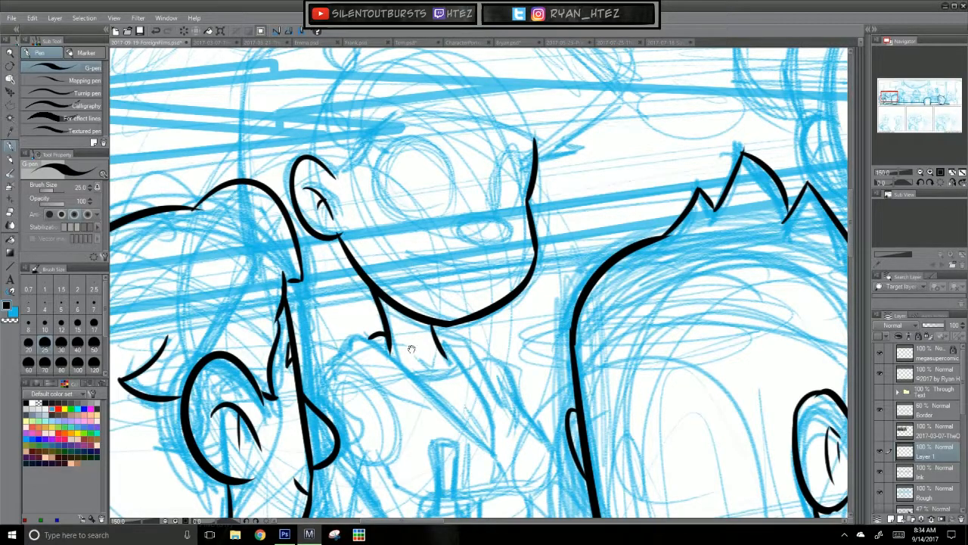
Step: Ink the leftmost background character's collar over the left shoulder and the two edges meeting in a deep V on the chest
drag(322, 366, 353, 341)
key(ctrl+z)
drag(535, 373, 499, 294)
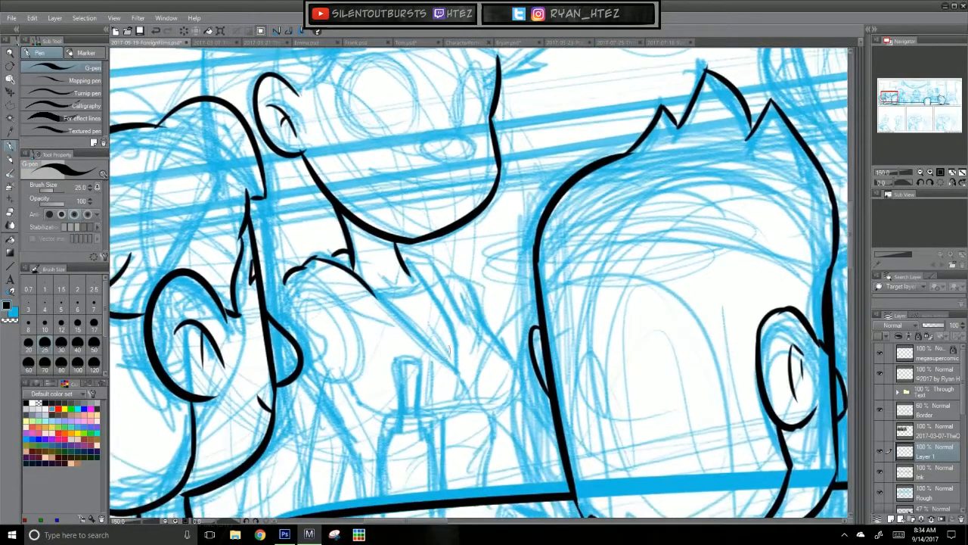
drag(370, 289, 457, 371)
drag(398, 247, 458, 363)
key(ctrl+z)
key(ctrl+z)
key(ctrl+z)
mouse_move(408, 266)
mouse_down()
mouse_move(455, 376)
mouse_move(433, 295)
mouse_move(455, 359)
mouse_up()
key(ctrl+z)
drag(401, 256, 459, 363)
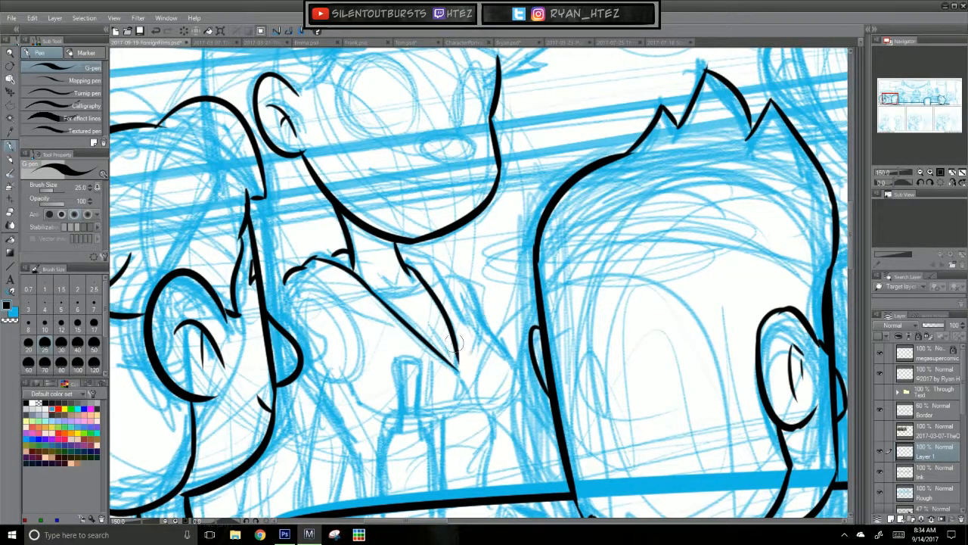
Step: Ink the folded outer edge of the right lapel and the lower edge of the left lapel
drag(411, 253, 422, 265)
drag(433, 265, 458, 316)
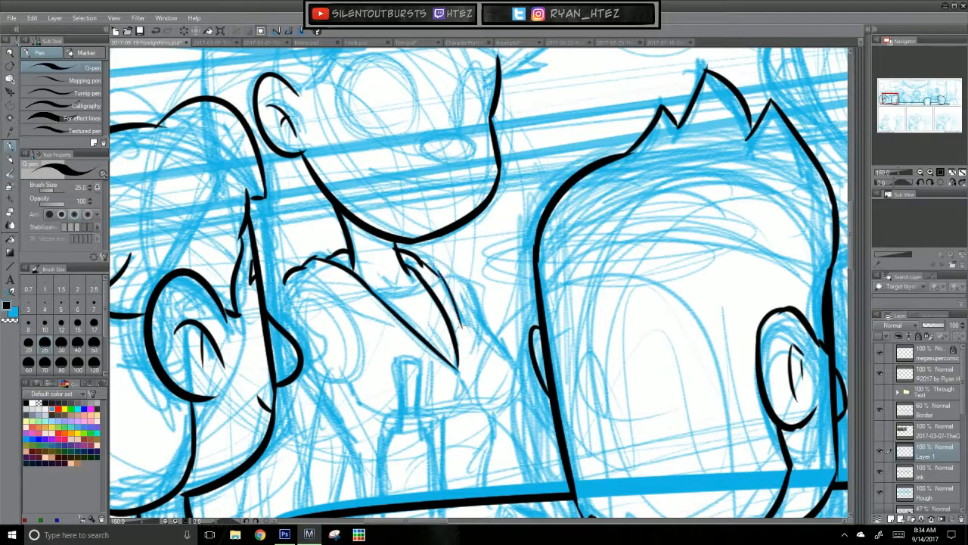
drag(431, 263, 463, 333)
mouse_move(295, 284)
mouse_down()
mouse_move(395, 333)
mouse_move(338, 299)
mouse_move(392, 326)
mouse_up()
key(ctrl+z)
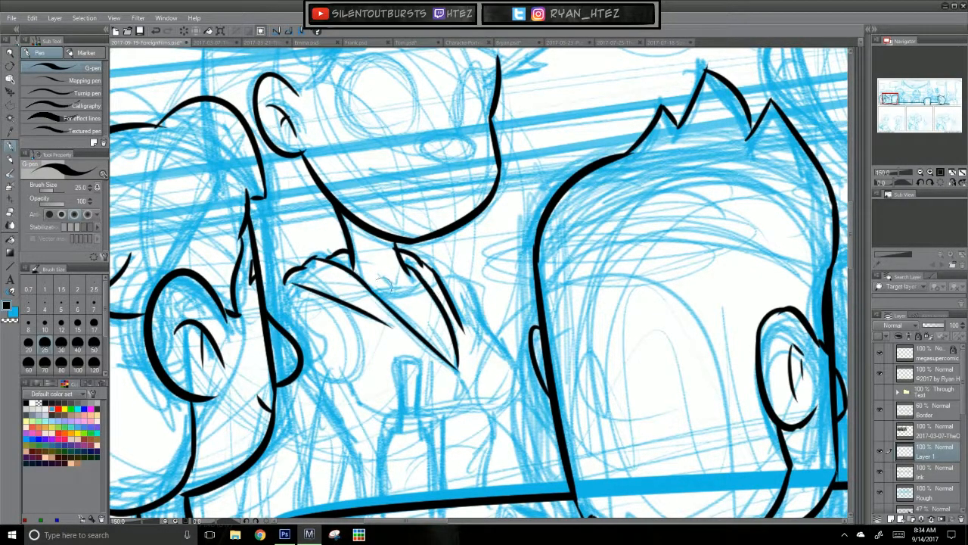
Step: Ink the undershirt neckline across the V opening with small crease marks at the throat and near the V's tip
mouse_move(370, 285)
mouse_down()
mouse_move(425, 277)
mouse_move(430, 305)
mouse_move(381, 272)
mouse_move(404, 281)
mouse_up()
mouse_move(431, 332)
mouse_down()
mouse_move(449, 350)
mouse_move(443, 341)
mouse_up()
key(ctrl+z)
key(ctrl+z)
key(ctrl+z)
key(ctrl+z)
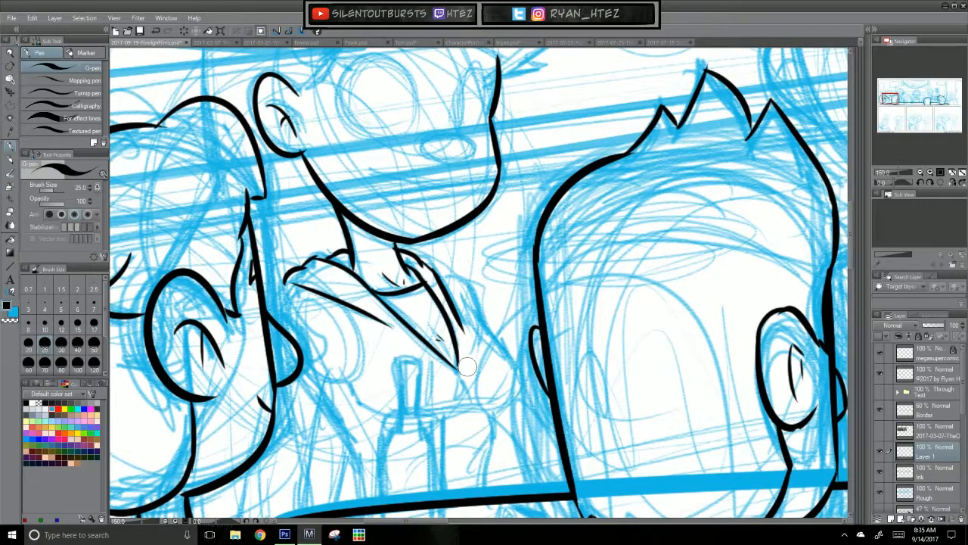
Step: Ink the right shoulder and chest contour of the leftmost background character, curving in under the bust
drag(558, 385, 611, 311)
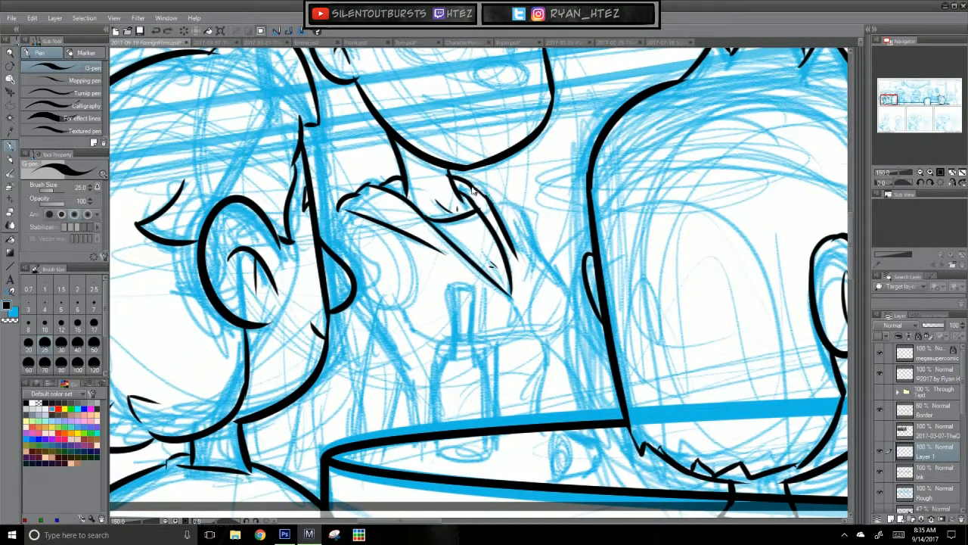
drag(485, 194, 520, 230)
key(ctrl+z)
mouse_move(484, 194)
mouse_down()
mouse_move(503, 201)
mouse_move(544, 268)
mouse_up()
key(ctrl+z)
key(ctrl+z)
mouse_move(514, 228)
mouse_down()
mouse_move(563, 290)
mouse_move(561, 322)
mouse_move(539, 338)
mouse_up()
key(ctrl+z)
key(ctrl+z)
mouse_move(563, 290)
mouse_down()
mouse_move(563, 319)
mouse_move(543, 337)
mouse_up()
key(ctrl+z)
mouse_move(563, 290)
mouse_down()
mouse_move(562, 325)
mouse_move(540, 340)
mouse_up()
Step: Ink the underside of the bust, the small triangular opening below the V, and the right waist line down to the table
key(ctrl+z)
drag(560, 284, 545, 339)
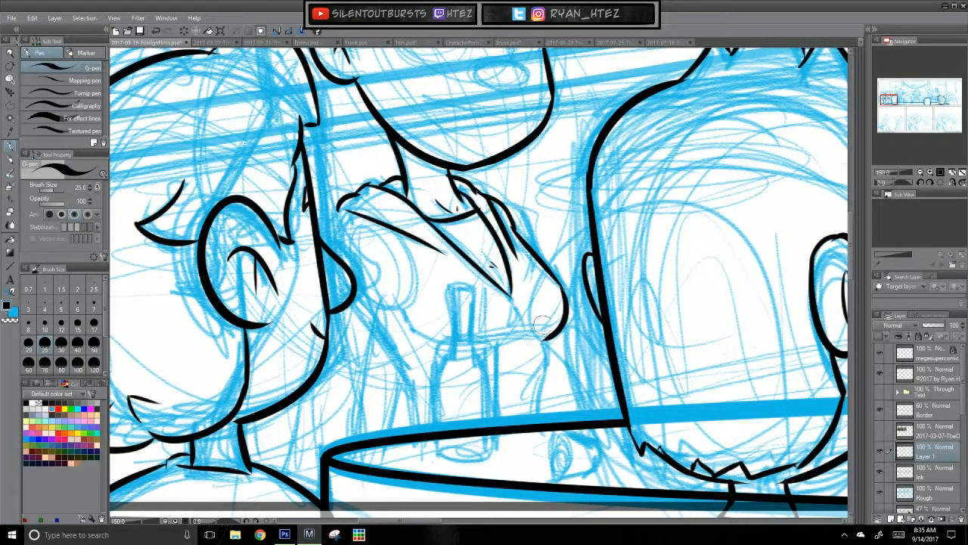
mouse_move(408, 321)
mouse_down()
mouse_move(433, 350)
mouse_move(537, 334)
mouse_up()
key(ctrl+z)
key(ctrl+z)
mouse_move(481, 345)
mouse_down()
mouse_move(532, 339)
mouse_move(512, 320)
mouse_up()
key(ctrl+z)
mouse_move(513, 301)
mouse_down()
mouse_move(511, 323)
mouse_move(526, 324)
mouse_move(510, 326)
mouse_move(537, 374)
mouse_move(529, 398)
mouse_up()
key(ctrl+z)
key(ctrl+z)
Step: Ink the centre seam and fold lines on the leftmost background character's shirt below the bust
key(ctrl+z)
drag(544, 362, 536, 417)
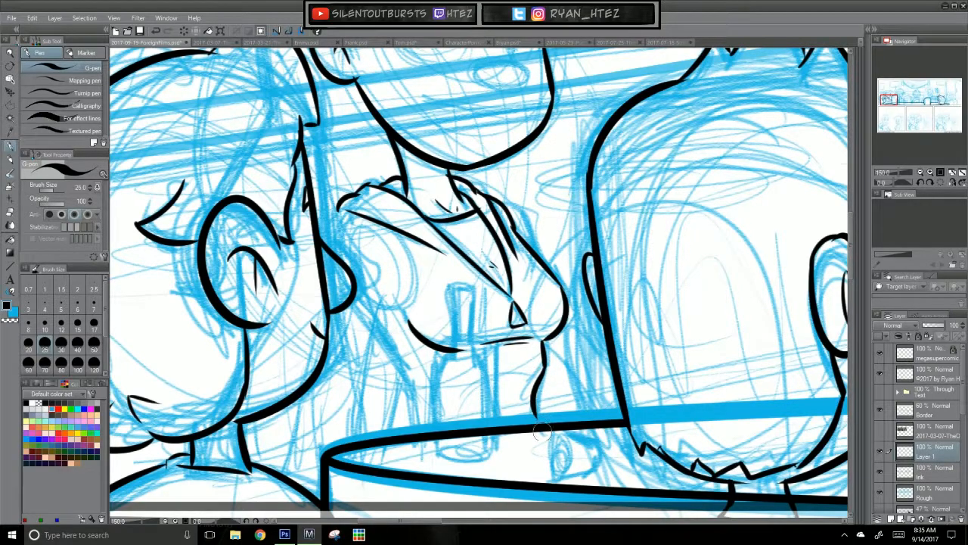
mouse_move(473, 402)
mouse_down()
mouse_move(527, 365)
mouse_move(514, 354)
mouse_move(505, 411)
mouse_up()
key(ctrl+z)
key(ctrl+z)
key(ctrl+z)
key(ctrl+z)
drag(506, 375, 503, 416)
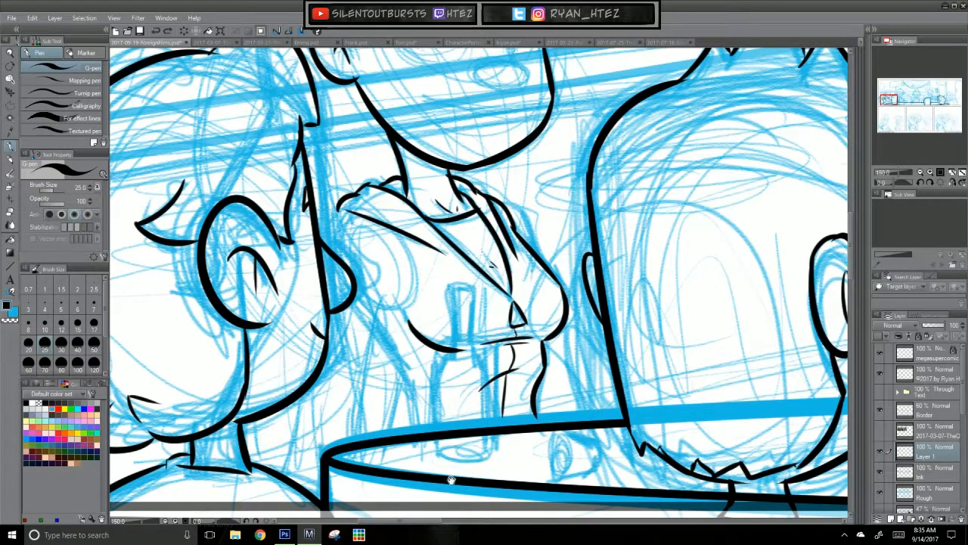
drag(453, 476, 527, 465)
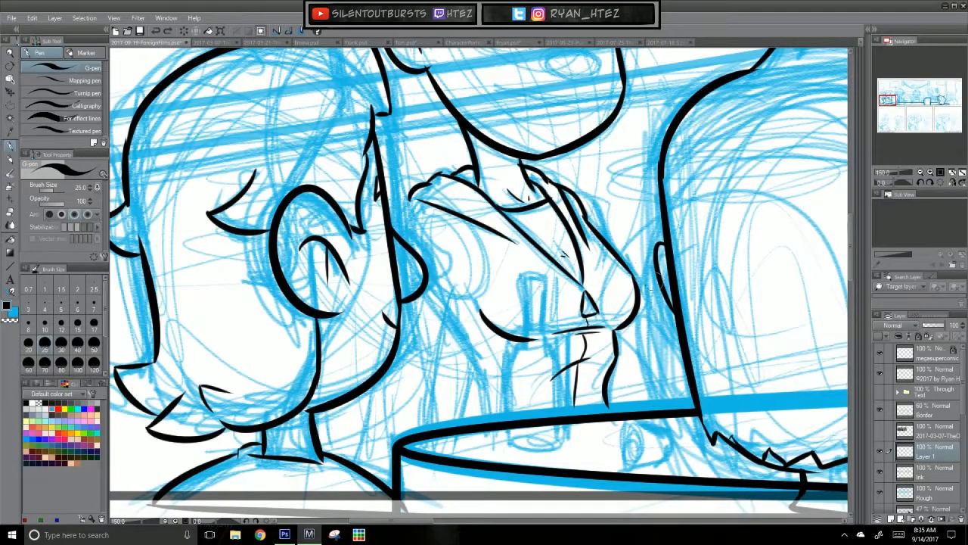
Step: Ink the leftmost background character's left shoulder curve and the creases at the armpit
drag(512, 396, 463, 457)
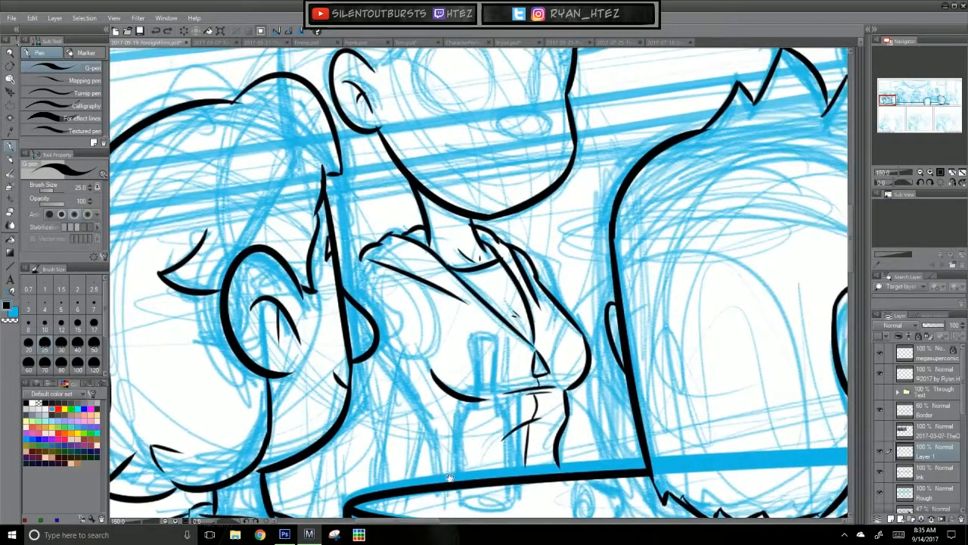
key(ctrl+z)
drag(341, 276, 371, 261)
mouse_move(422, 346)
mouse_down()
mouse_move(409, 389)
mouse_move(437, 311)
mouse_move(444, 328)
mouse_up()
drag(352, 368, 359, 390)
key(ctrl+z)
Step: Ink the left side of the torso and the outer edge of the left arm down to the table
mouse_move(416, 374)
mouse_down()
mouse_move(436, 474)
mouse_move(418, 429)
mouse_move(435, 476)
mouse_up()
key(ctrl+z)
key(ctrl+z)
key(ctrl+z)
key(ctrl+z)
drag(418, 431, 426, 476)
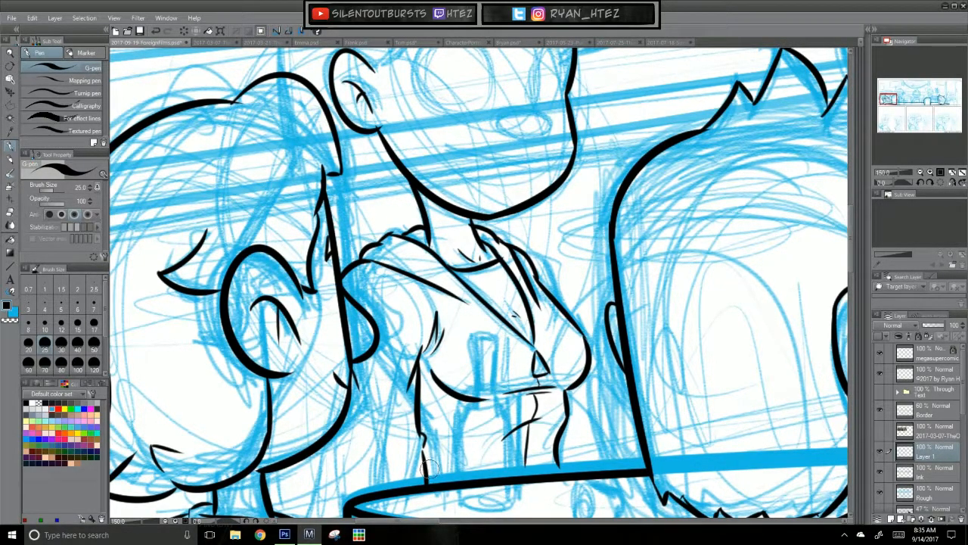
drag(352, 382, 362, 430)
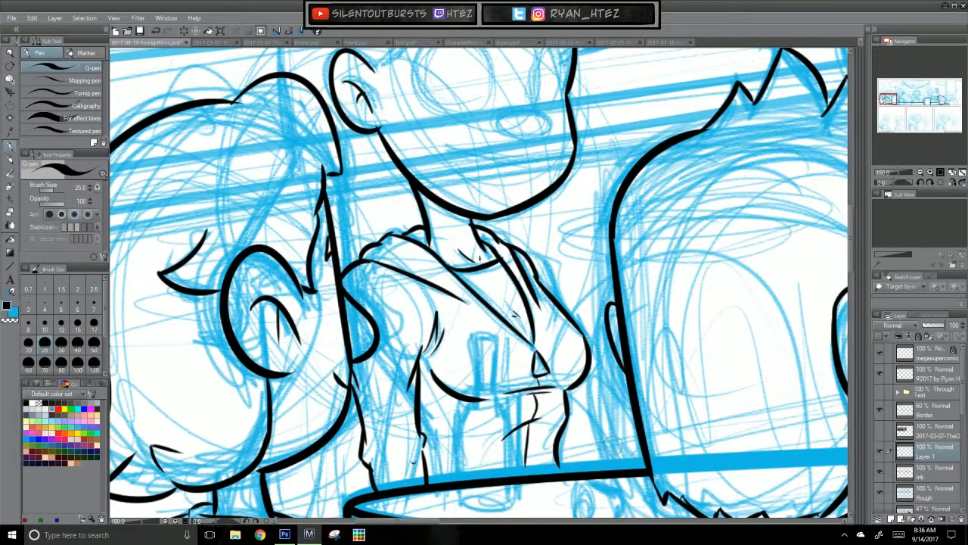
Step: Ink the back of the leftmost background character's hair, from the foreground head up to the crown
mouse_move(621, 410)
mouse_down()
mouse_move(582, 474)
mouse_move(614, 322)
mouse_move(579, 398)
mouse_move(510, 496)
mouse_move(515, 450)
mouse_move(516, 471)
mouse_move(500, 452)
mouse_move(517, 362)
mouse_move(495, 492)
mouse_move(522, 352)
mouse_move(608, 349)
mouse_move(589, 467)
mouse_up()
drag(538, 308, 582, 490)
drag(324, 295, 325, 249)
key(ctrl+z)
drag(330, 295, 323, 155)
key(ctrl+z)
mouse_move(329, 295)
mouse_down()
mouse_move(381, 142)
mouse_move(392, 177)
mouse_move(446, 133)
mouse_up()
key(ctrl+z)
mouse_move(331, 186)
mouse_down()
mouse_move(447, 133)
mouse_move(490, 141)
mouse_move(430, 157)
mouse_up()
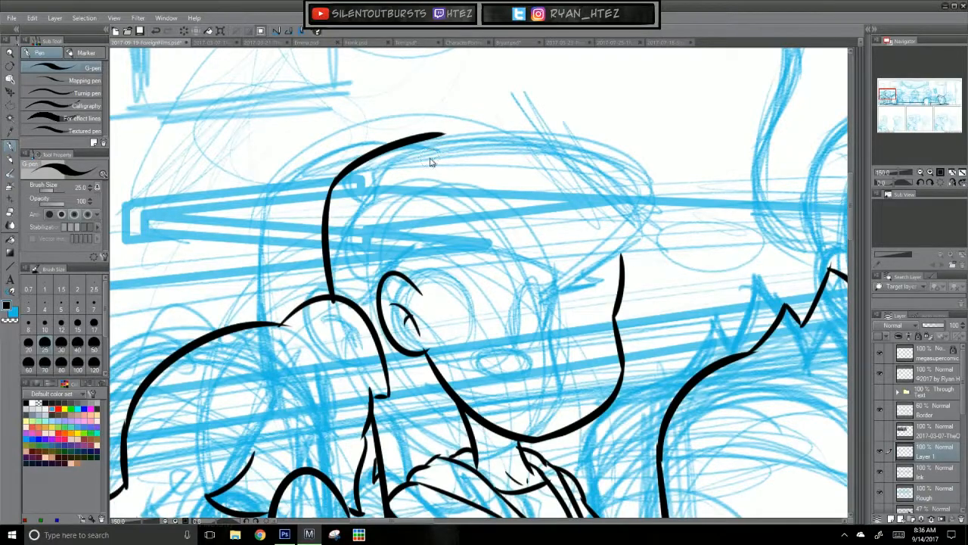
key(ctrl+z)
Step: Ink the curved side locks of the hair above the ear and the start of the forehead hairline
scroll(429, 158, up, 2)
mouse_move(488, 173)
mouse_down()
mouse_move(414, 198)
mouse_move(426, 245)
mouse_up()
key(ctrl+z)
drag(414, 200, 424, 249)
key(ctrl+z)
mouse_move(414, 198)
mouse_down()
mouse_move(421, 234)
mouse_move(406, 265)
mouse_move(428, 318)
mouse_move(488, 274)
mouse_up()
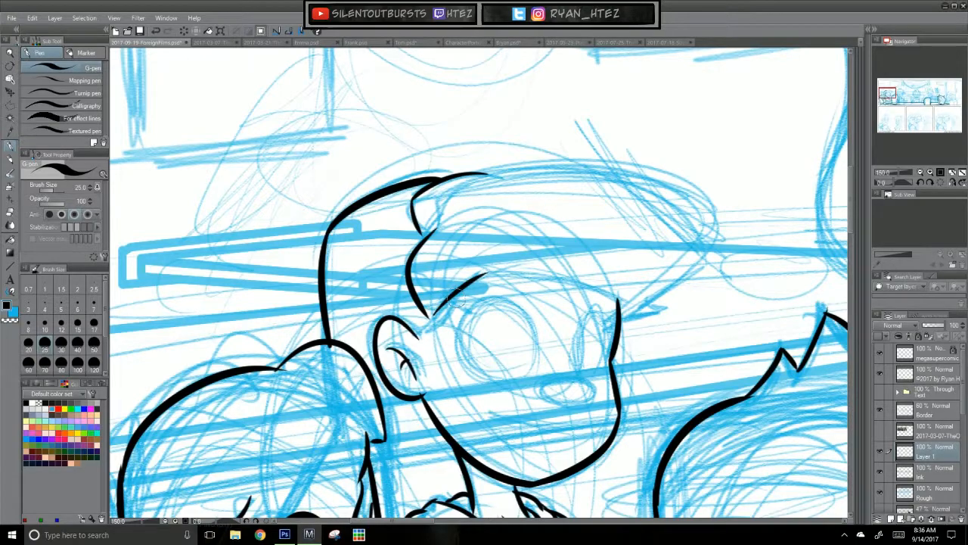
Step: Ink the inner hair lock and the long top contour of the leftmost background character's swept-forward hair
mouse_move(437, 230)
mouse_down()
mouse_move(444, 204)
mouse_move(485, 175)
mouse_move(717, 217)
mouse_up()
key(ctrl+z)
drag(478, 178, 730, 218)
key(ctrl+z)
drag(478, 177, 738, 227)
key(ctrl+z)
Step: Ink the front of the swept hair down to its flicked tip and complete the hairline across the forehead
mouse_move(478, 177)
mouse_down()
mouse_move(545, 169)
mouse_move(712, 219)
mouse_move(666, 281)
mouse_up()
key(ctrl+z)
mouse_move(712, 218)
mouse_down()
mouse_move(688, 265)
mouse_move(639, 307)
mouse_move(647, 304)
mouse_up()
key(ctrl+z)
key(ctrl+z)
drag(704, 209, 640, 309)
key(ctrl+z)
mouse_move(700, 208)
mouse_down()
mouse_move(697, 236)
mouse_move(658, 293)
mouse_move(665, 307)
mouse_move(622, 317)
mouse_move(669, 306)
mouse_up()
key(ctrl+z)
key(ctrl+z)
mouse_move(487, 271)
mouse_down()
mouse_move(525, 267)
mouse_move(619, 294)
mouse_up()
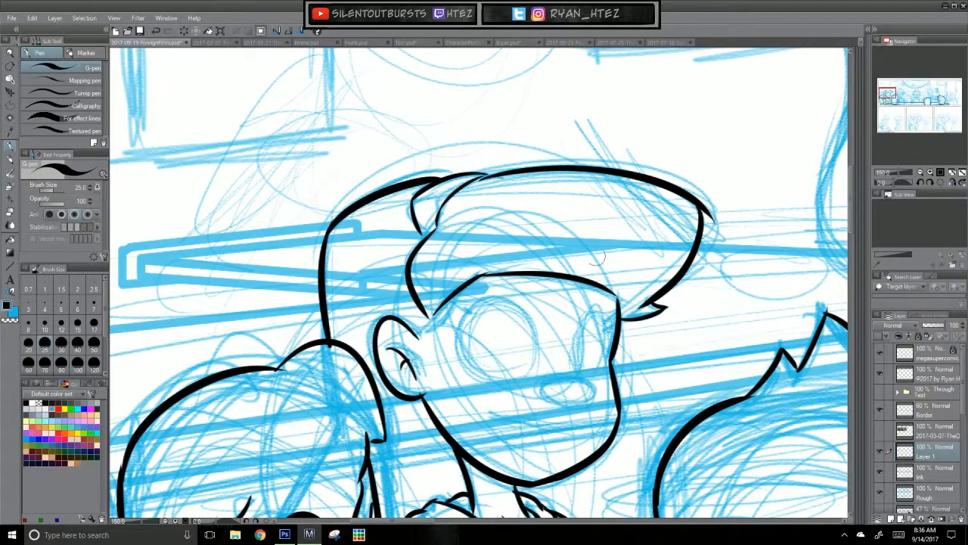
Step: Ink the sideburn joining the hairline to the ear, and the oval nose of the leftmost background character
drag(453, 298, 420, 345)
key(ctrl+z)
key(ctrl+z)
key(ctrl+z)
mouse_move(454, 297)
mouse_down()
mouse_move(420, 342)
mouse_move(441, 326)
mouse_move(419, 337)
mouse_up()
Step: Ink the outlines of both eyes, a large round left one and a narrow oval right one
key(ctrl+z)
mouse_move(587, 383)
mouse_down()
mouse_move(545, 399)
mouse_move(594, 385)
mouse_up()
key(ctrl+z)
drag(656, 407, 656, 315)
drag(533, 241, 535, 284)
key(ctrl+z)
mouse_move(532, 241)
mouse_down()
mouse_move(536, 285)
mouse_move(467, 269)
mouse_move(524, 287)
mouse_move(470, 272)
mouse_move(532, 269)
mouse_move(478, 205)
mouse_move(534, 282)
mouse_move(604, 264)
mouse_move(601, 277)
mouse_up()
key(ctrl+z)
key(ctrl+z)
key(ctrl+z)
key(ctrl+z)
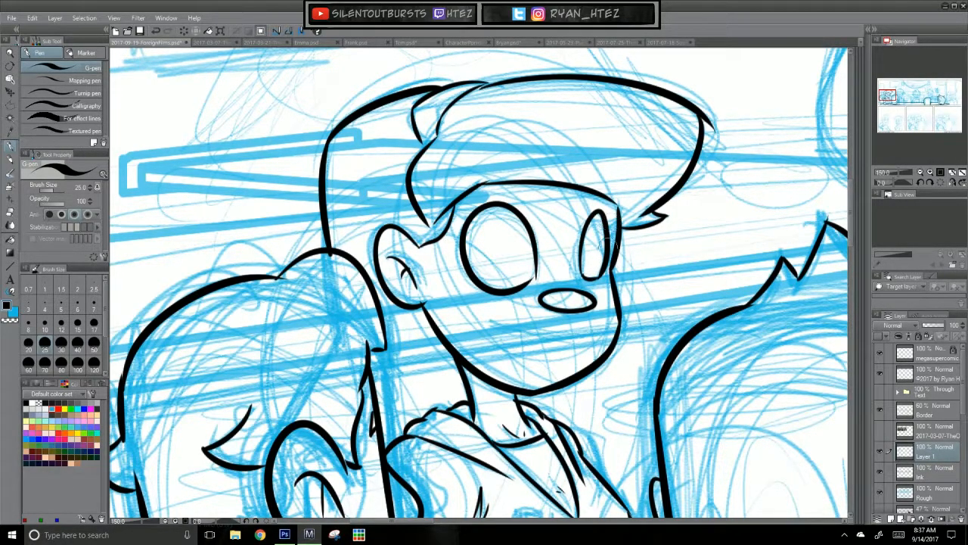
Step: Thicken the upper lids and add pointed lashes at the outer corners of both eyes
mouse_move(537, 341)
mouse_down()
mouse_move(373, 396)
mouse_move(394, 401)
mouse_up()
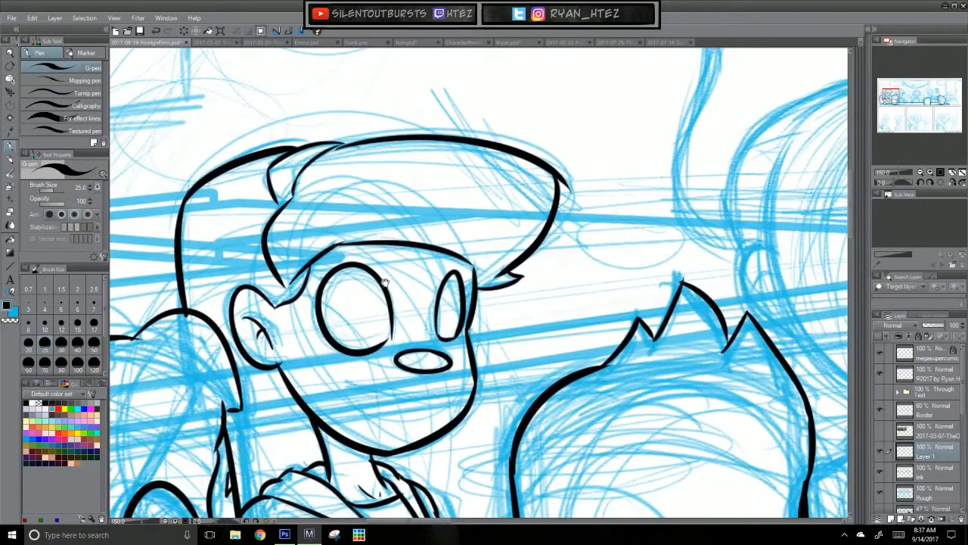
mouse_move(331, 278)
mouse_down()
mouse_move(376, 279)
mouse_move(326, 284)
mouse_up()
key(ctrl+z)
key(ctrl+z)
drag(444, 286, 463, 281)
key(ctrl+z)
key(ctrl+z)
mouse_move(332, 273)
mouse_down()
mouse_move(294, 282)
mouse_move(317, 287)
mouse_up()
key(ctrl+z)
key(ctrl+z)
drag(457, 277, 477, 280)
key(ctrl+z)
key(ctrl+z)
key(ctrl+y)
drag(476, 283, 464, 286)
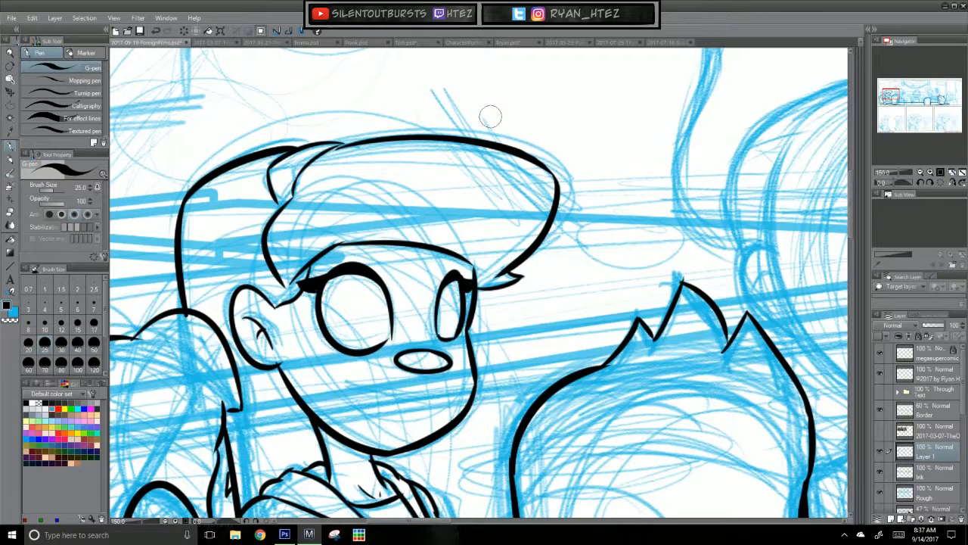
Step: Ink the leftmost background character's open smiling mouth with its upper lip line, cheek crease and lower curve
drag(538, 448, 552, 334)
mouse_move(362, 267)
mouse_down()
mouse_move(463, 280)
mouse_move(384, 261)
mouse_move(372, 295)
mouse_move(403, 306)
mouse_move(363, 279)
mouse_move(423, 309)
mouse_up()
key(ctrl+z)
key(ctrl+z)
key(ctrl+z)
key(ctrl+z)
key(ctrl+z)
key(ctrl+z)
key(ctrl+z)
key(ctrl+z)
mouse_move(360, 267)
mouse_down()
mouse_move(380, 304)
mouse_move(419, 312)
mouse_move(445, 287)
mouse_up()
key(ctrl+z)
key(ctrl+z)
key(ctrl+z)
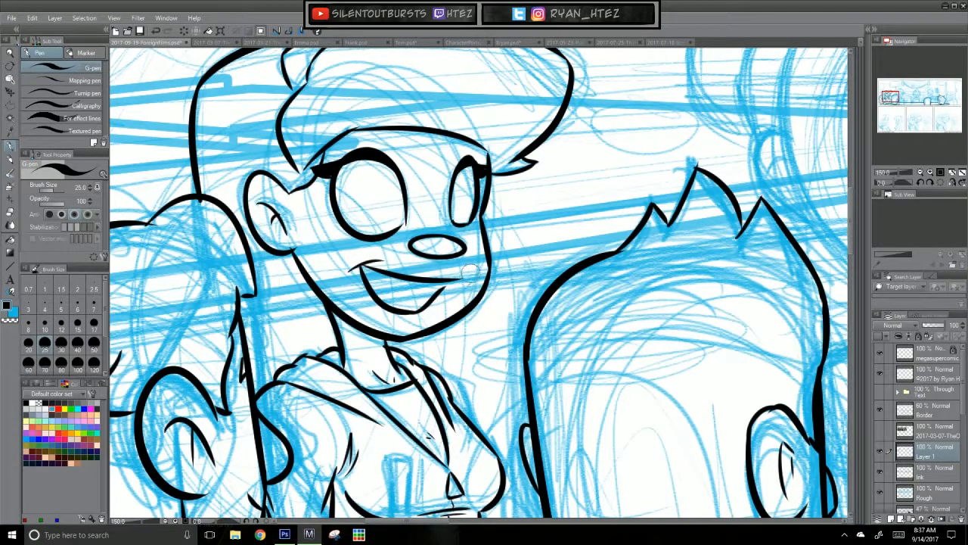
Step: Ink the tongue line inside the smile, the crease at the right mouth corner and the small lower-lip marks
drag(374, 289, 424, 307)
key(ctrl+z)
drag(373, 290, 424, 307)
key(ctrl+z)
drag(368, 286, 427, 310)
drag(482, 335, 479, 401)
key(ctrl+z)
drag(394, 312, 438, 319)
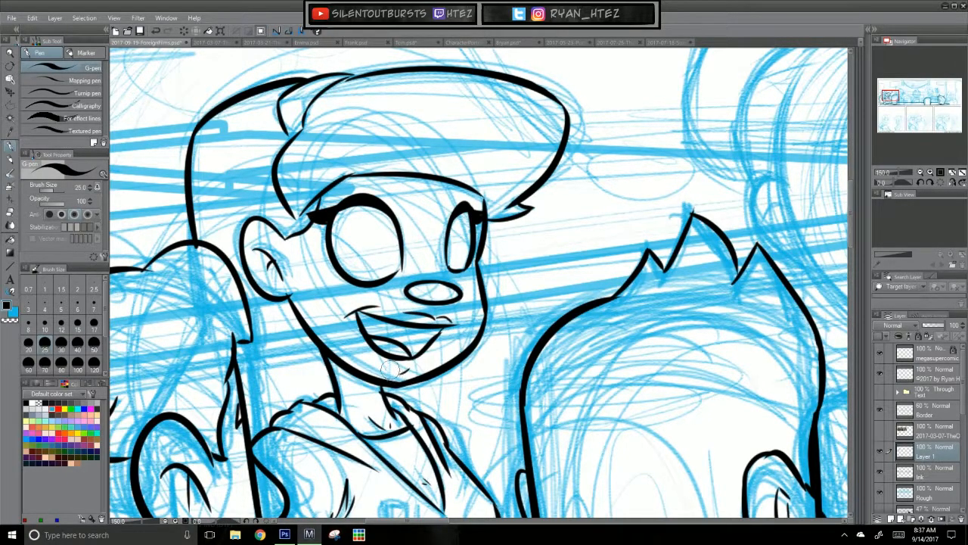
drag(386, 364, 417, 354)
drag(597, 369, 458, 404)
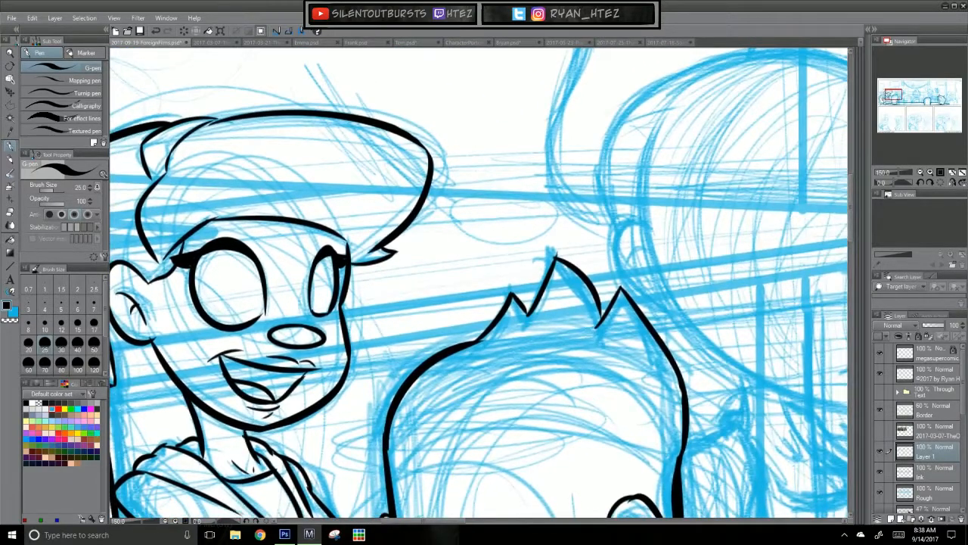
Step: Ink narrow oval pupils near the inner right edge of both eyes on the leftmost background character
key(ctrl+z)
drag(255, 273, 261, 308)
drag(371, 376, 562, 363)
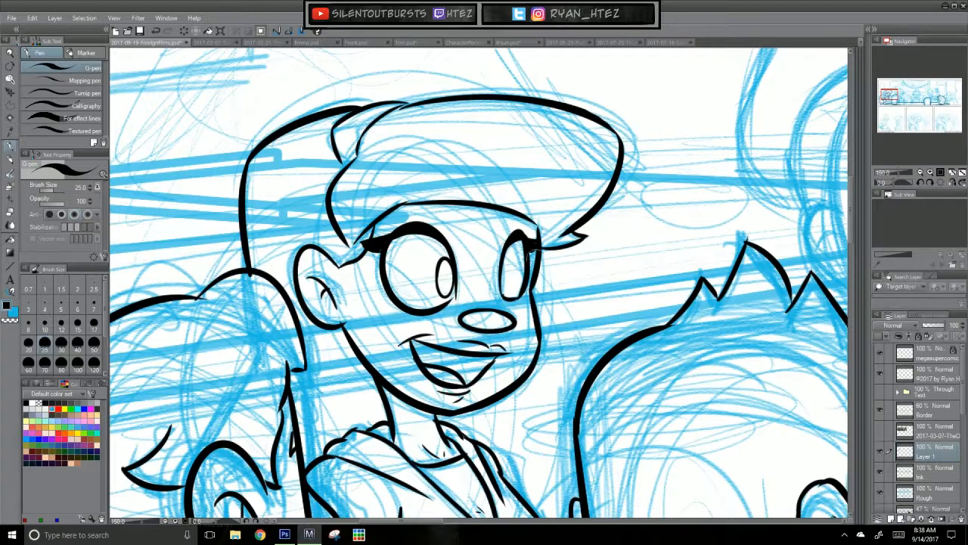
mouse_move(513, 265)
mouse_down()
mouse_move(517, 291)
mouse_move(518, 262)
mouse_move(546, 299)
mouse_up()
key(ctrl+z)
Step: Ink short brow marks just under the hairline above both of the character's eyes
key(ctrl+z)
key(ctrl+z)
drag(431, 288, 472, 278)
key(ctrl+z)
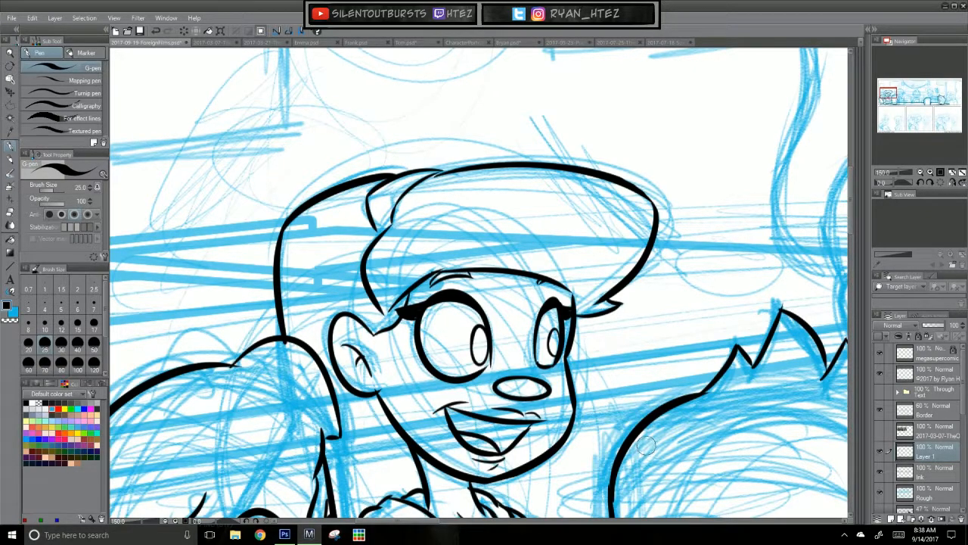
Step: Fill the inside of the leftmost background character's open mouth with black above the tongue, using the Refer another layer fill
drag(650, 411, 659, 302)
key(g)
key(g)
click(522, 331)
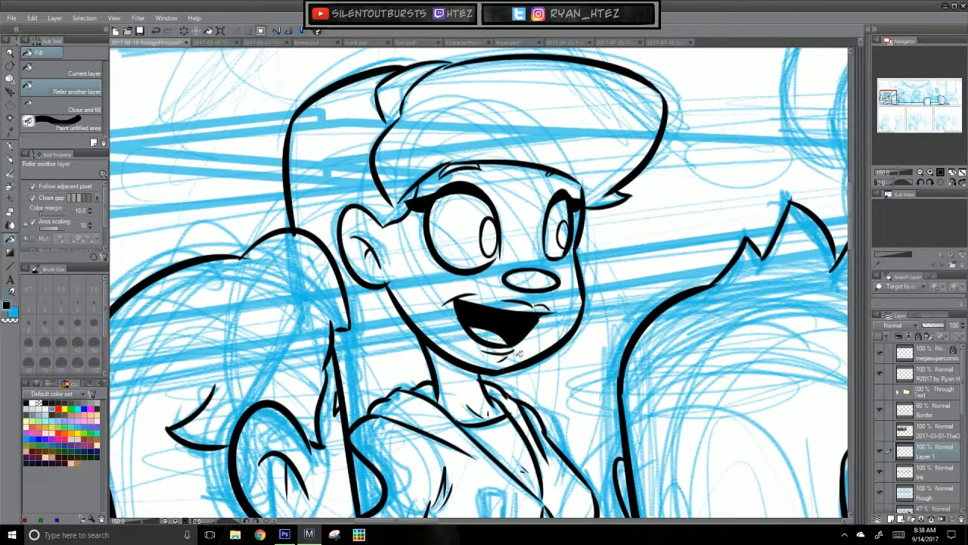
key(p)
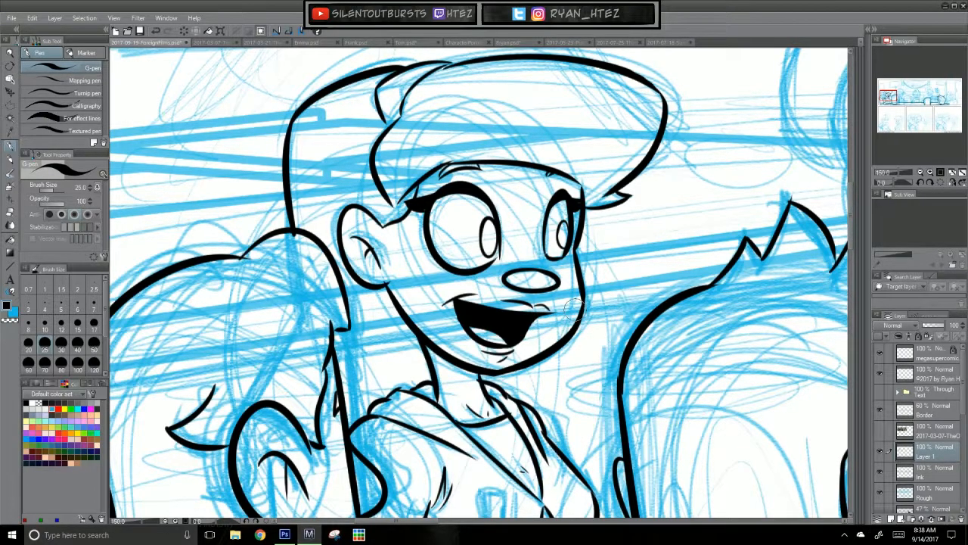
scroll(709, 428, down, 5)
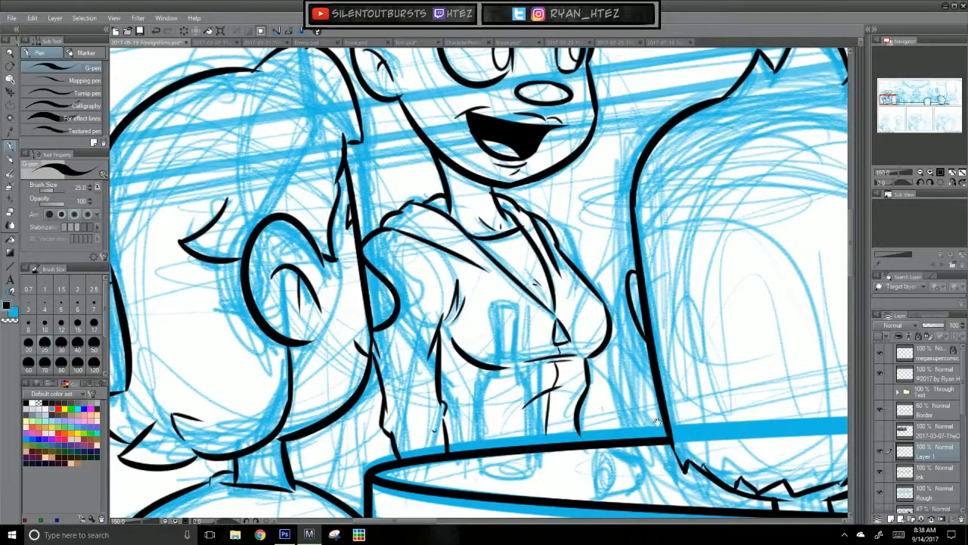
Step: Ink the leftmost background character's outer arm line running from behind the foreground head down to the tabletop
drag(592, 434, 649, 431)
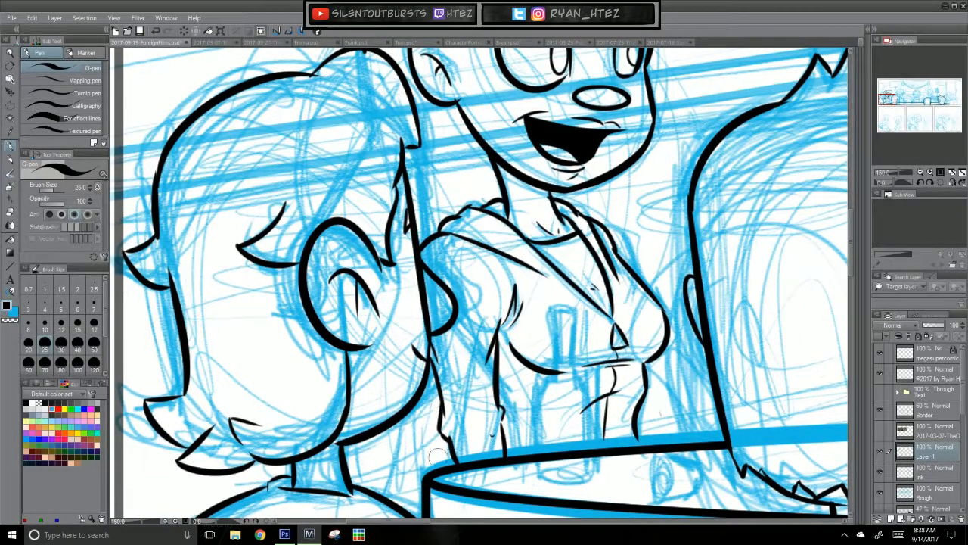
drag(426, 386, 442, 463)
key(ctrl+z)
drag(421, 394, 441, 463)
mouse_move(621, 426)
mouse_down()
mouse_move(704, 230)
mouse_move(662, 339)
mouse_up()
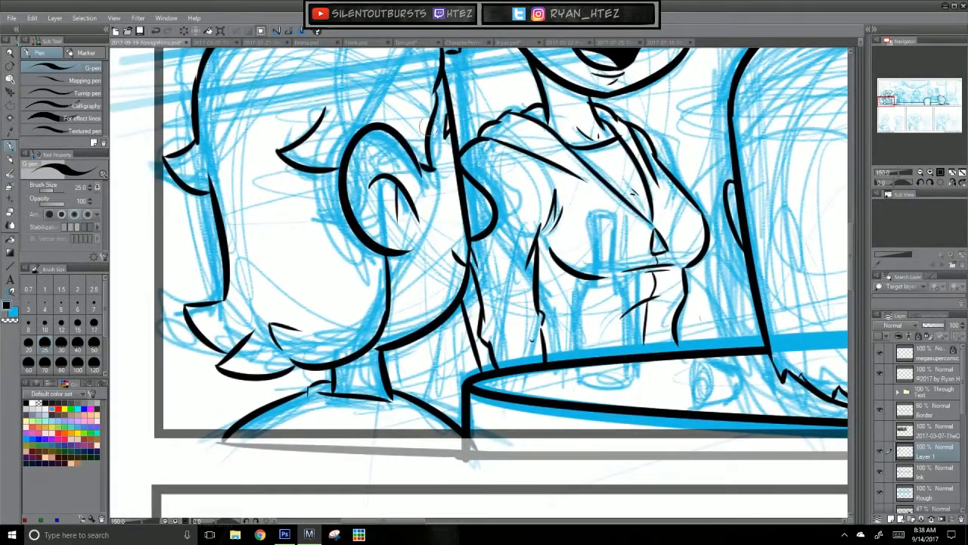
drag(488, 363, 484, 386)
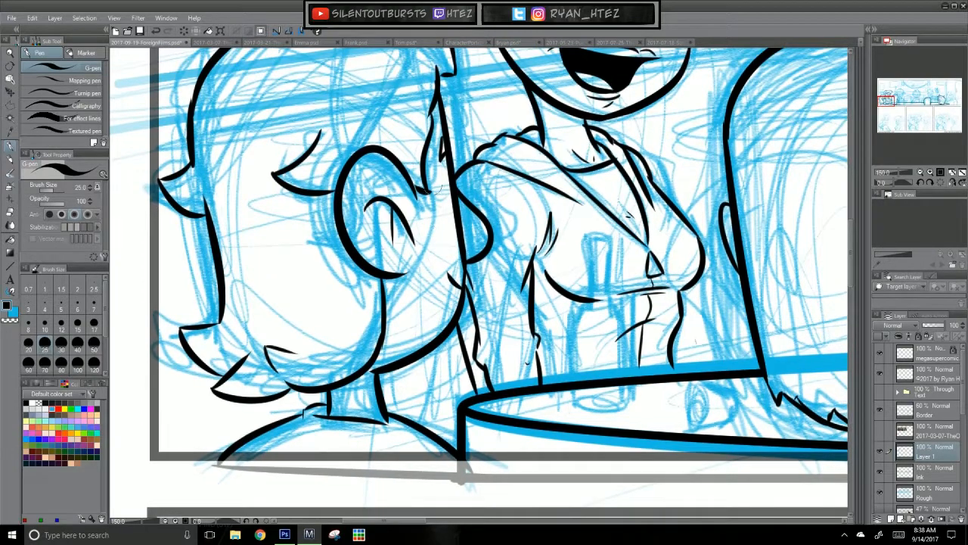
Step: Ink the neck and sloping left shoulder of the bottle standing on the table in front of the leftmost background character
drag(708, 377, 653, 518)
drag(727, 310, 643, 421)
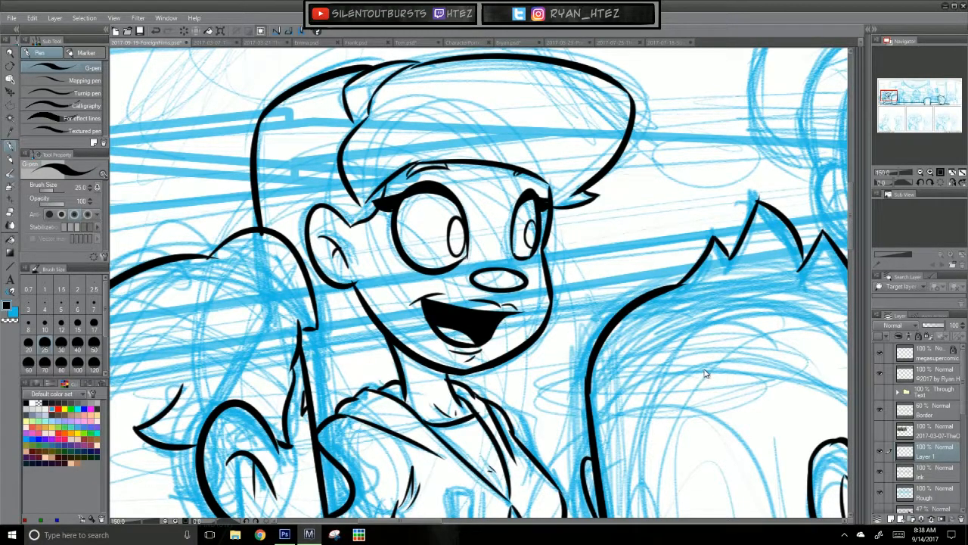
scroll(704, 373, down, 4)
scroll(677, 297, up, 2)
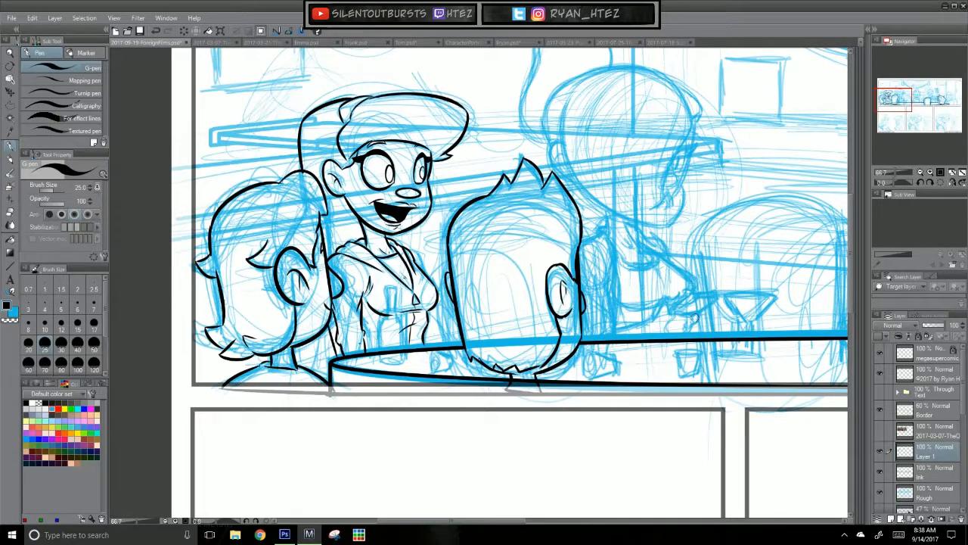
scroll(696, 321, up, 2)
drag(348, 411, 766, 395)
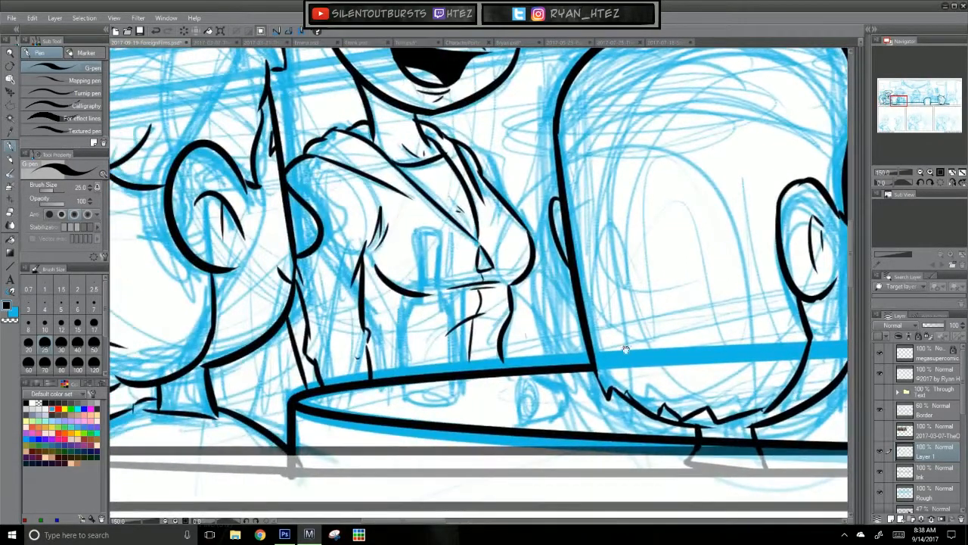
mouse_move(418, 234)
mouse_down()
mouse_move(421, 291)
mouse_move(419, 251)
mouse_move(421, 285)
mouse_move(435, 236)
mouse_move(437, 281)
mouse_move(402, 315)
mouse_move(401, 376)
mouse_up()
key(ctrl+z)
Step: Ink the straight left side and rounded base of the bottle on the table
key(ctrl+z)
key(ctrl+z)
Step: Ink the bottle's right shoulder and side, and add the narrow label lines on its body
key(ctrl+z)
key(ctrl+z)
drag(403, 308, 402, 376)
key(ctrl+z)
mouse_move(403, 306)
mouse_down()
mouse_move(403, 390)
mouse_move(449, 391)
mouse_move(423, 403)
mouse_move(450, 394)
mouse_up()
key(ctrl+z)
key(ctrl+z)
key(ctrl+z)
key(ctrl+z)
mouse_move(437, 282)
mouse_down()
mouse_move(454, 311)
mouse_move(450, 371)
mouse_up()
key(ctrl+z)
drag(450, 310, 450, 390)
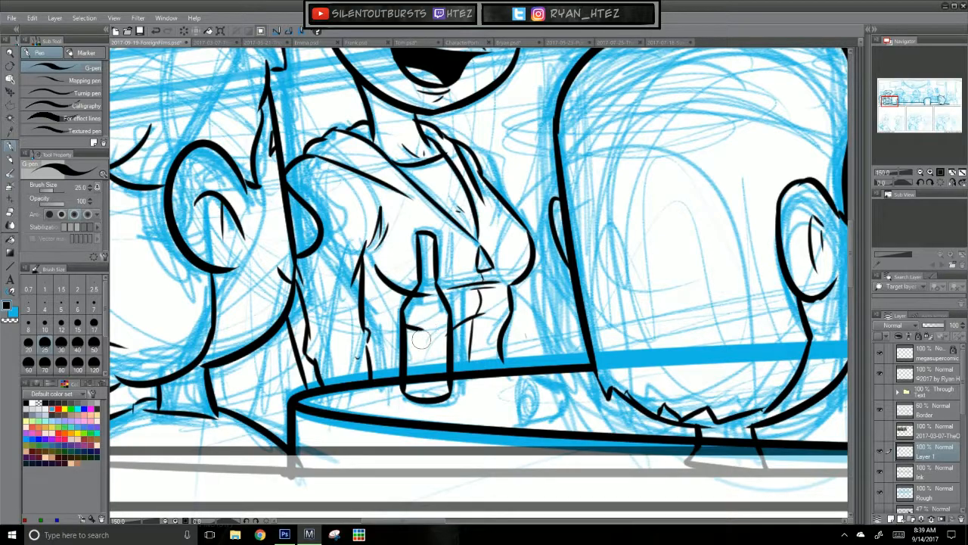
drag(420, 329, 420, 390)
Step: Ink the small tapered cup with its inner lines on the table to the right of the bottle
drag(602, 444, 497, 369)
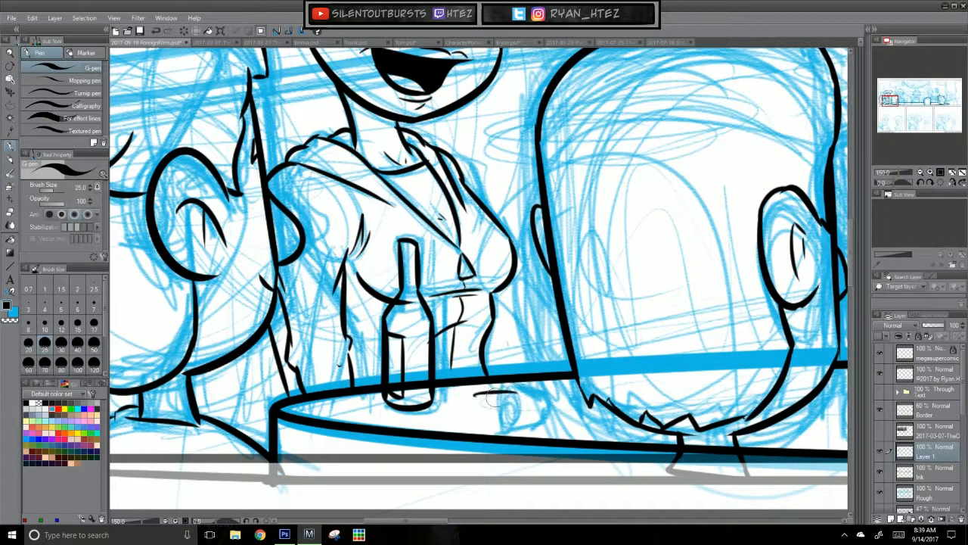
key(ctrl+z)
mouse_move(483, 397)
mouse_down()
mouse_move(515, 395)
mouse_move(484, 427)
mouse_up()
key(ctrl+z)
mouse_move(515, 395)
mouse_down()
mouse_move(517, 426)
mouse_move(505, 422)
mouse_up()
key(ctrl+z)
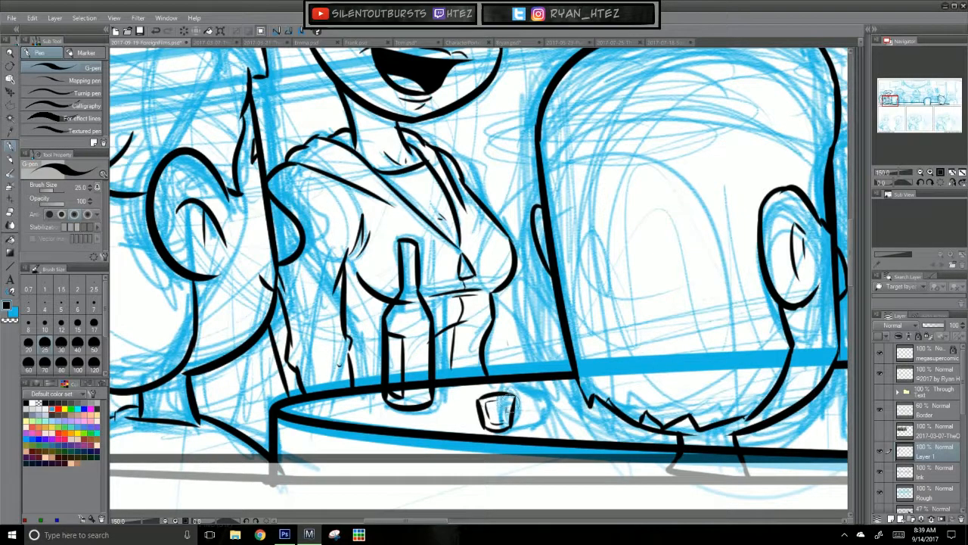
drag(590, 450, 522, 446)
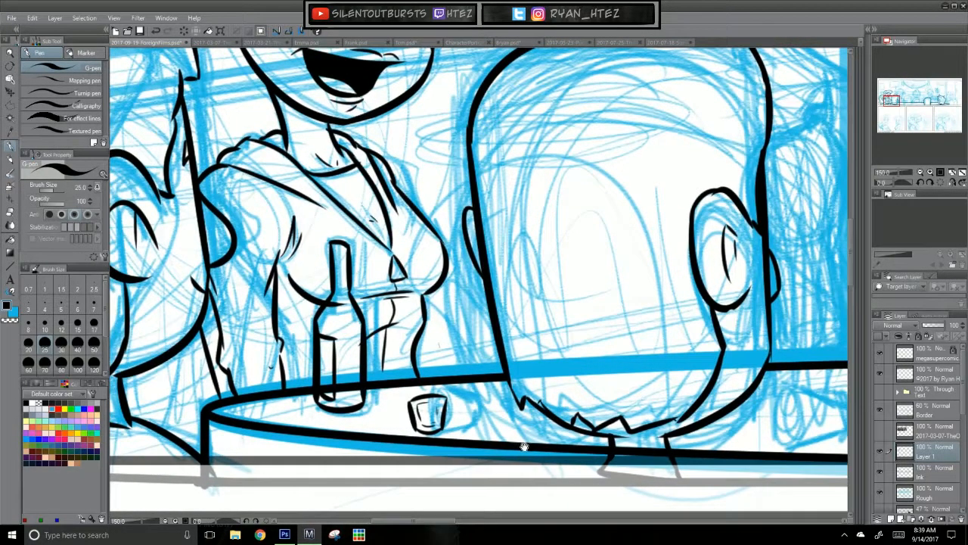
drag(528, 374, 545, 453)
drag(630, 377, 620, 476)
drag(573, 420, 662, 181)
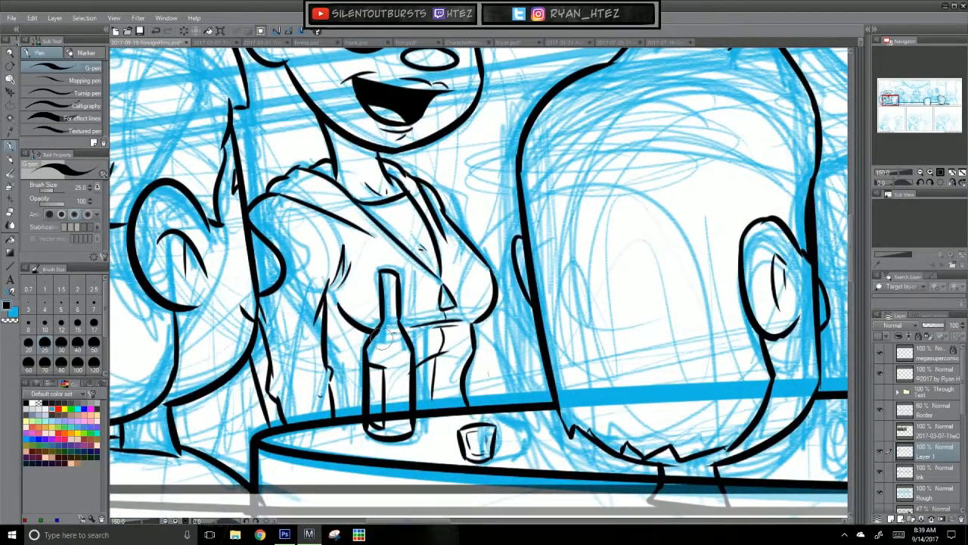
drag(635, 363, 644, 415)
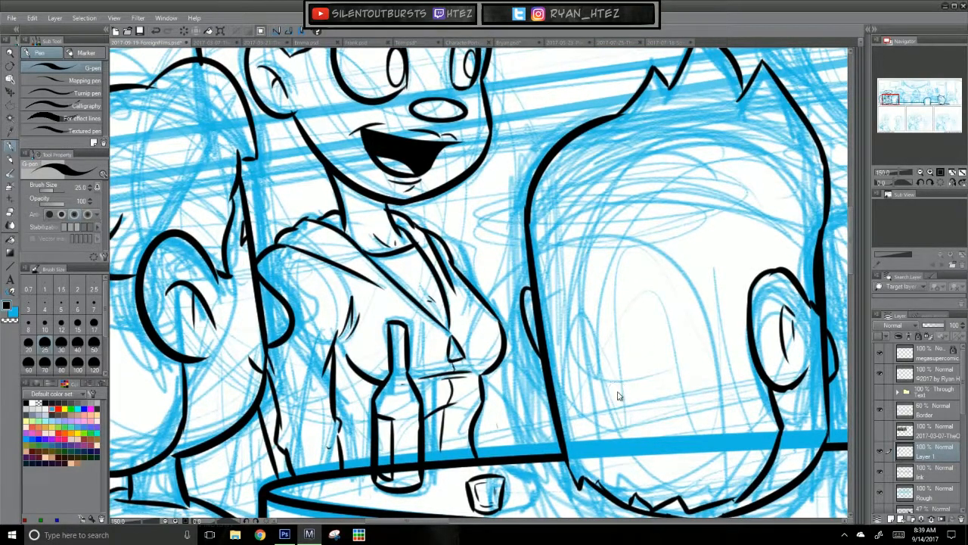
scroll(617, 396, down, 4)
scroll(525, 422, up, 1)
drag(524, 422, 521, 416)
Step: Switch to the Ink layer and ink the second background character's curve from the temple around the jaw and chin
click(921, 468)
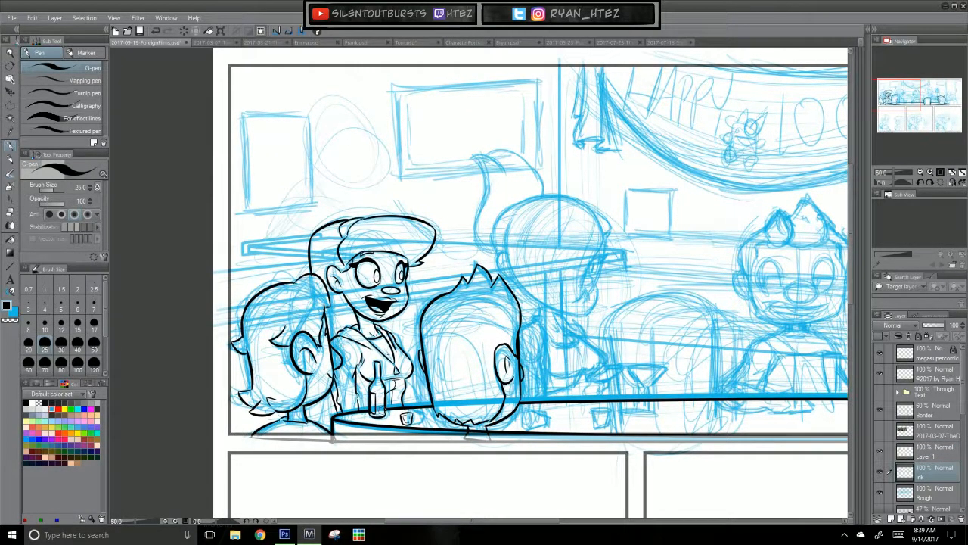
drag(699, 444, 591, 483)
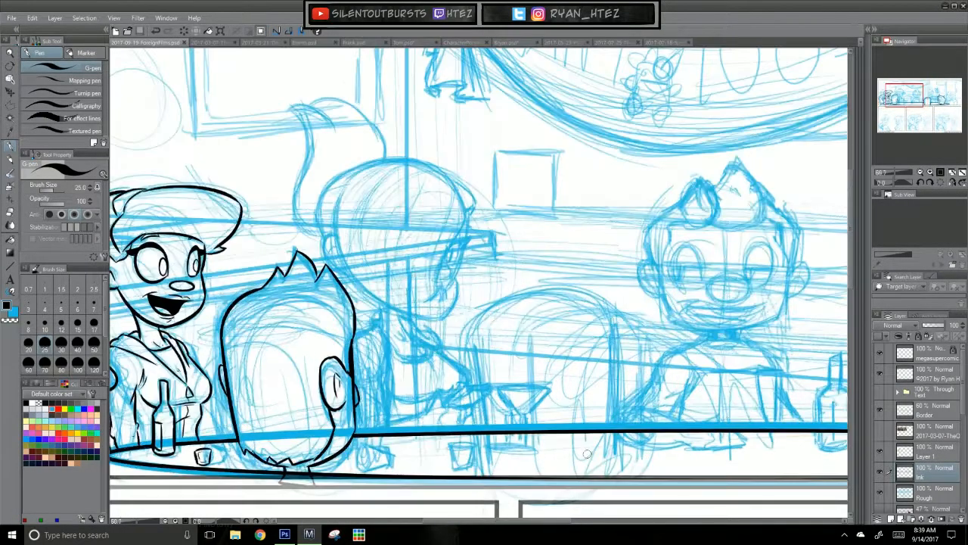
scroll(587, 453, up, 2)
drag(361, 316, 446, 416)
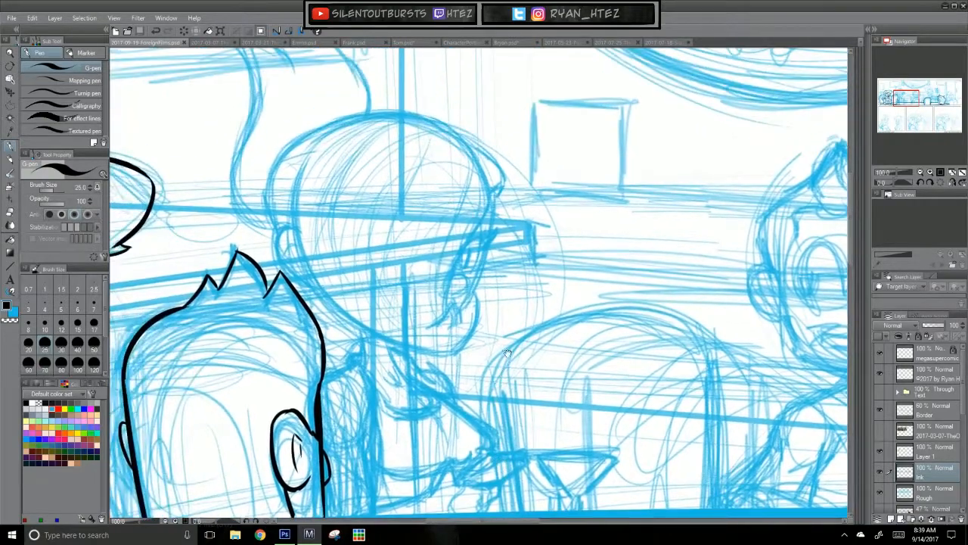
mouse_move(298, 170)
mouse_down()
mouse_move(293, 208)
mouse_move(352, 324)
mouse_move(295, 186)
mouse_move(434, 346)
mouse_up()
key(ctrl+z)
key(ctrl+z)
mouse_move(299, 176)
mouse_down()
mouse_move(423, 354)
mouse_move(464, 346)
mouse_move(476, 301)
mouse_up()
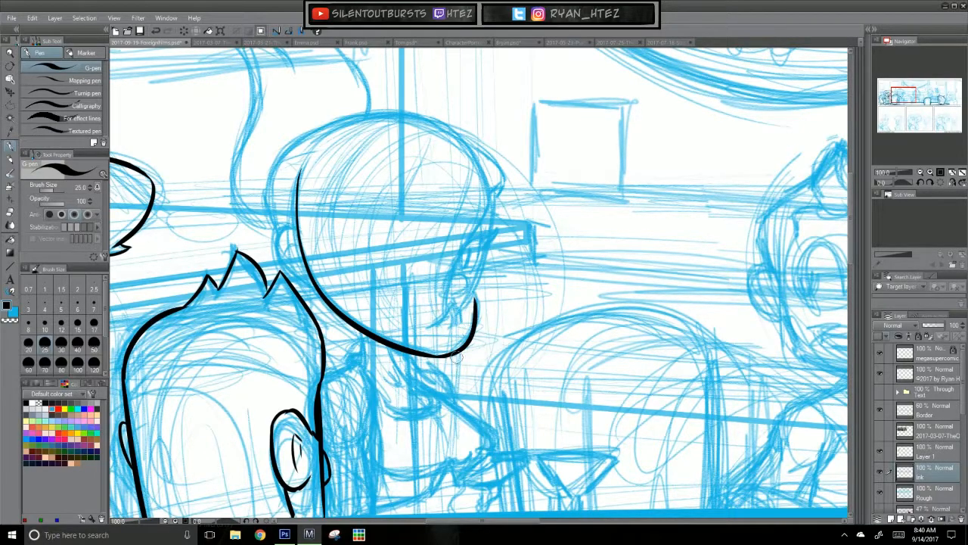
Step: Ink the jagged hair tips just above the second background character's chin
key(ctrl+z)
mouse_move(433, 327)
mouse_down()
mouse_move(455, 304)
mouse_move(461, 325)
mouse_up()
key(ctrl+z)
drag(461, 313, 473, 298)
key(ctrl+z)
Step: Ink the hair's outline over the crown and down the right side, curving in to the tips near the chin
drag(332, 121, 504, 207)
key(ctrl+z)
mouse_move(309, 143)
mouse_down()
mouse_move(492, 199)
mouse_move(482, 229)
mouse_up()
key(ctrl+z)
drag(491, 190, 443, 307)
key(ctrl+z)
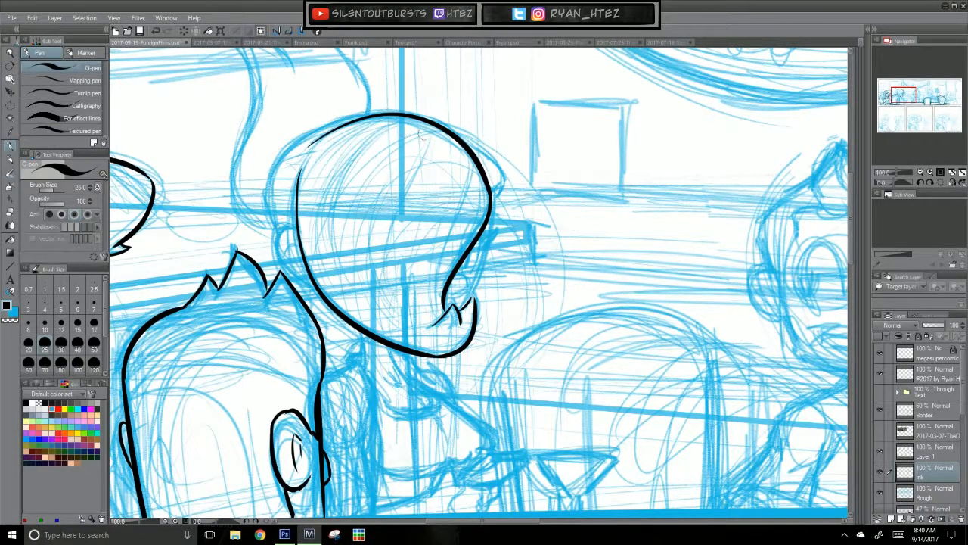
Step: Ink the back-of-head outline down to the ear and the small pointed hair edge above the forehead
mouse_move(382, 112)
mouse_down()
mouse_move(275, 162)
mouse_move(283, 222)
mouse_up()
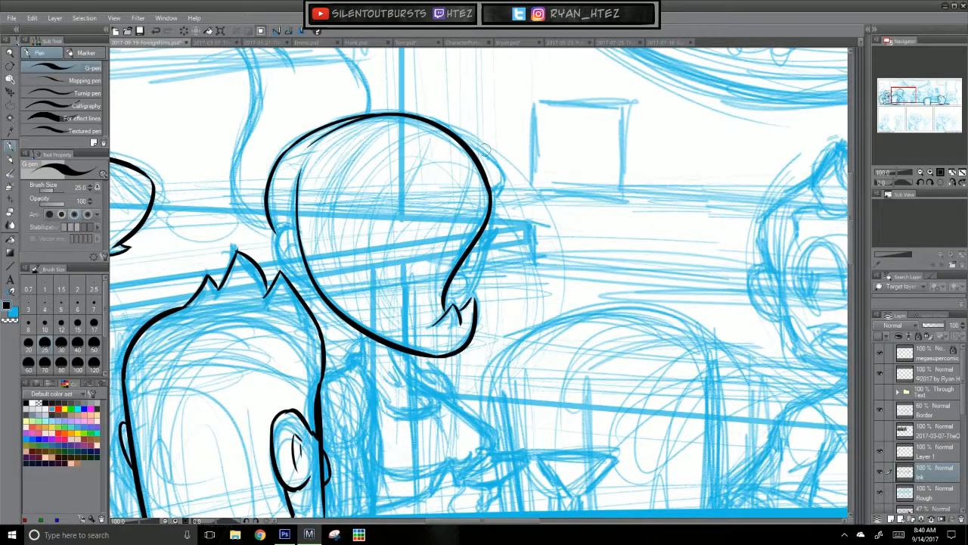
drag(457, 136, 501, 182)
key(ctrl+z)
drag(463, 141, 502, 188)
Step: Ink the right edge of the second background character's face from the forehead down toward the chin
drag(498, 194, 461, 316)
key(ctrl+z)
key(ctrl+z)
drag(496, 194, 464, 303)
key(ctrl+z)
mouse_move(496, 194)
mouse_down()
mouse_move(463, 310)
mouse_move(475, 297)
mouse_up()
Step: Ink the second background character's ear with its inner fold at the left side of the head
key(ctrl+z)
key(ctrl+z)
mouse_move(295, 230)
mouse_down()
mouse_move(279, 253)
mouse_move(302, 287)
mouse_up()
key(ctrl+z)
key(ctrl+z)
drag(293, 230, 311, 288)
drag(287, 242, 298, 254)
Step: Ink long, thin curved strand lines down through the second background character's hair
scroll(393, 293, up, 3)
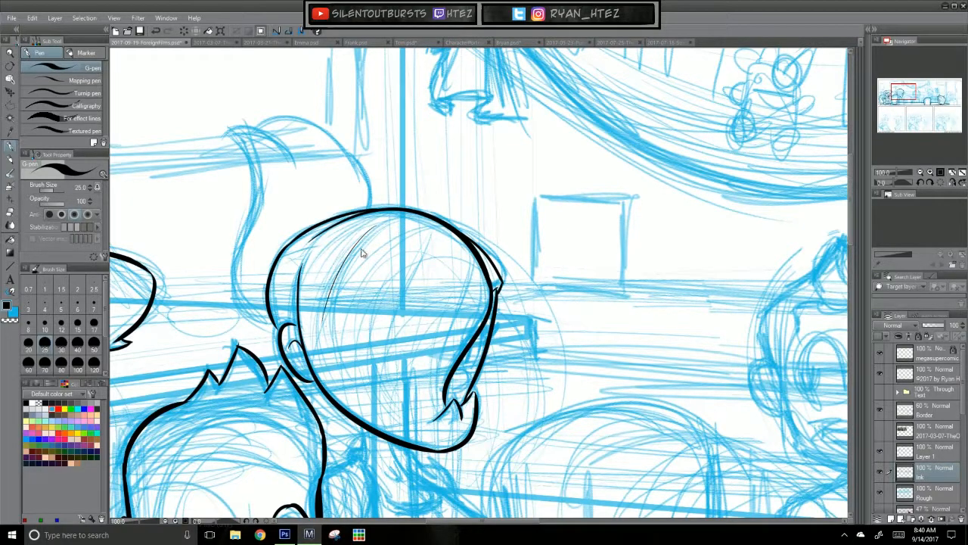
mouse_move(367, 229)
mouse_down()
mouse_move(316, 376)
mouse_move(319, 400)
mouse_up()
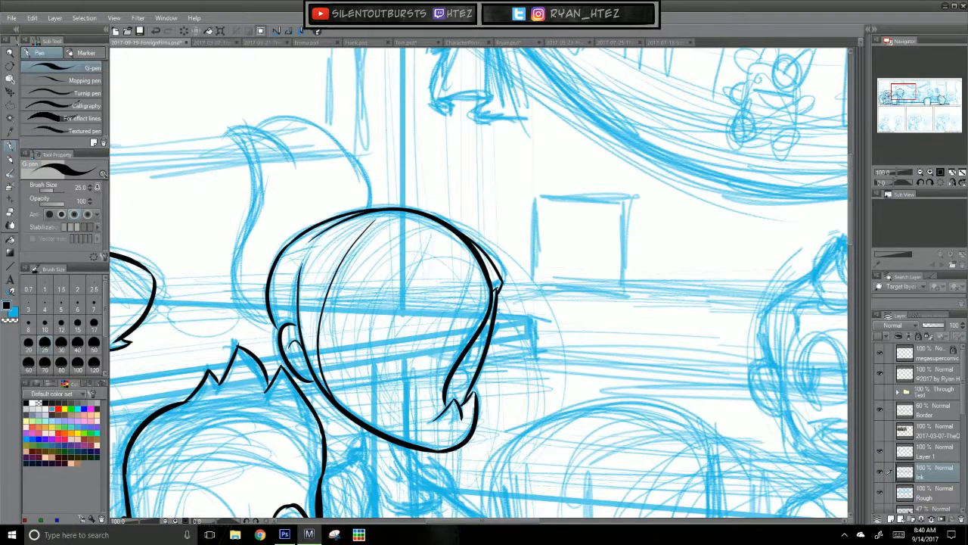
drag(421, 234, 386, 425)
mouse_move(468, 263)
mouse_down()
mouse_move(464, 317)
mouse_move(441, 341)
mouse_move(433, 401)
mouse_move(432, 387)
mouse_up()
key(ctrl+z)
key(ctrl+z)
drag(416, 318, 406, 411)
Step: Add short strand lines at the hair's lower tip and along the crown of the head
key(ctrl+z)
drag(413, 343, 409, 398)
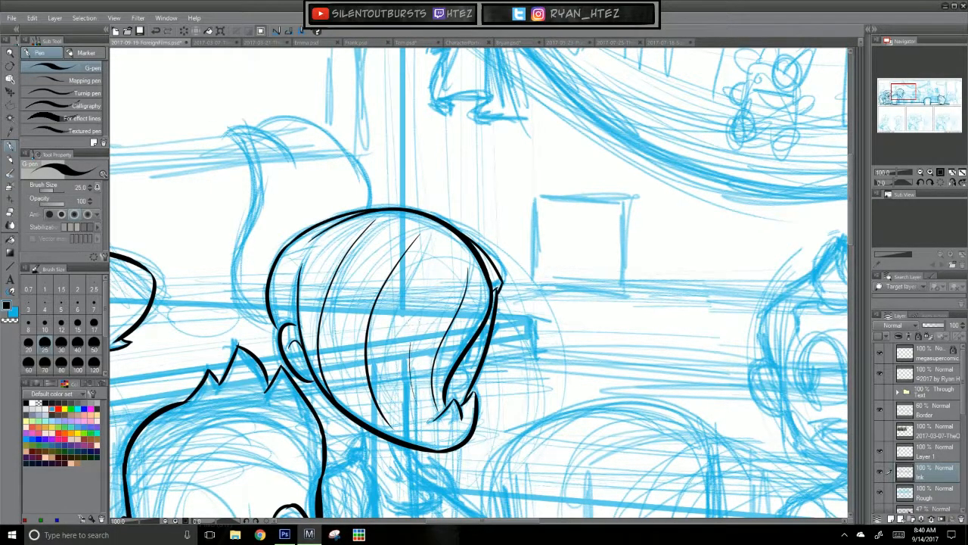
drag(423, 446, 454, 422)
key(ctrl+z)
drag(414, 215, 366, 272)
drag(363, 213, 320, 259)
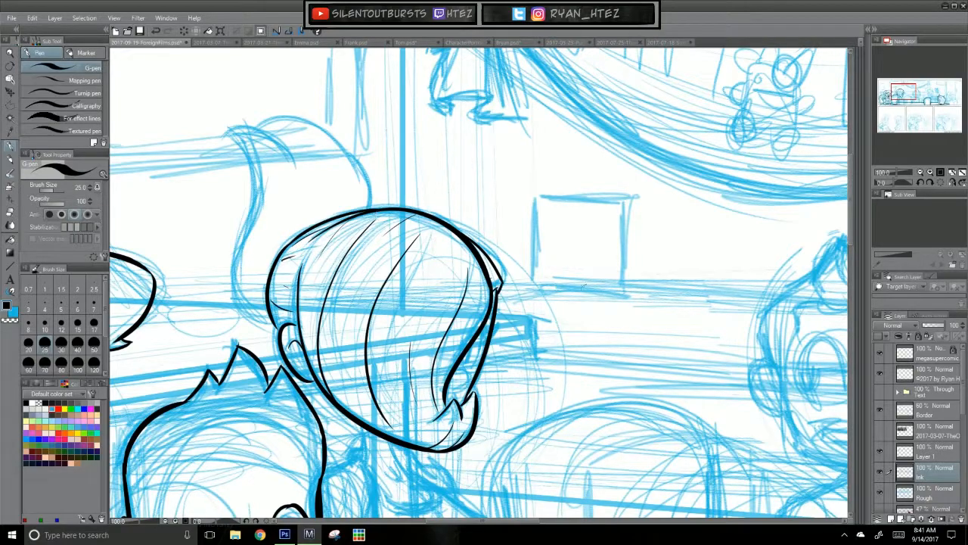
Step: Ink the S-shaped left edge of the ponytail behind the second background character's head, ending at the ear
mouse_move(228, 138)
mouse_down()
mouse_move(249, 161)
mouse_move(237, 276)
mouse_move(251, 163)
mouse_move(242, 323)
mouse_move(278, 340)
mouse_up()
key(ctrl+z)
key(ctrl+z)
key(ctrl+z)
drag(239, 310, 278, 339)
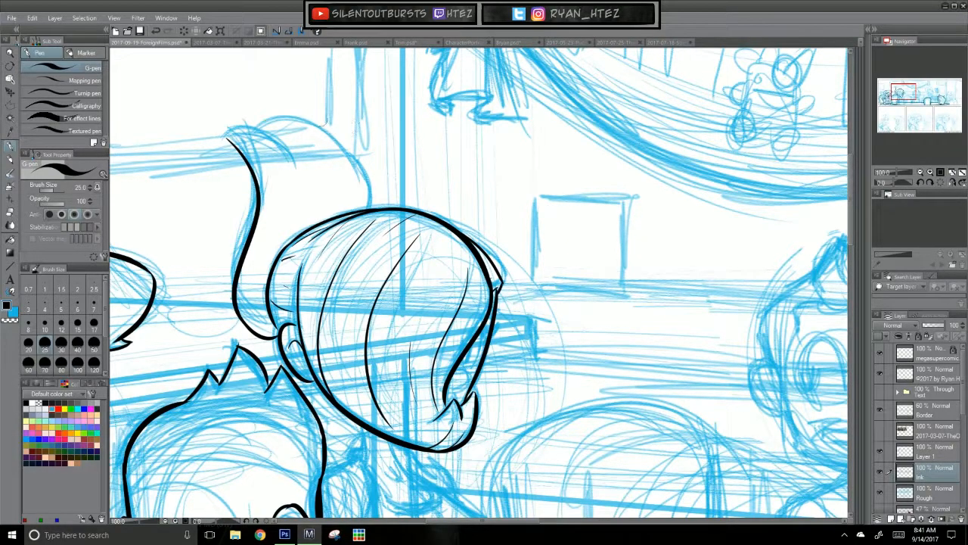
Step: Ink the ponytail's pointed upper-left tip and the short curved fold running from it
drag(233, 127, 307, 167)
key(ctrl+z)
drag(227, 141, 304, 163)
key(ctrl+z)
Step: Ink the ponytail's arched top edge and its right edge down to the crown of the head
key(ctrl+z)
mouse_move(258, 132)
mouse_down()
mouse_move(318, 136)
mouse_move(360, 175)
mouse_up()
key(ctrl+z)
drag(255, 126, 361, 187)
key(ctrl+z)
drag(347, 154, 378, 207)
key(ctrl+z)
drag(345, 153, 375, 205)
key(ctrl+z)
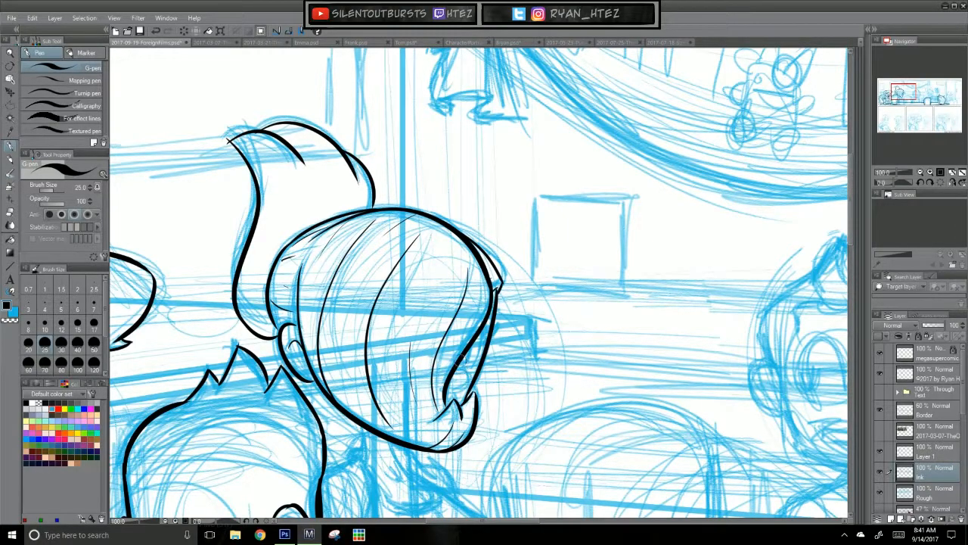
Step: Ink the eye with its dark lashes and the small oval nose between the hair and the face edge
key(ctrl+z)
drag(458, 370, 448, 396)
key(ctrl+z)
key(ctrl+z)
mouse_move(481, 332)
mouse_down()
mouse_move(468, 372)
mouse_move(470, 351)
mouse_move(491, 341)
mouse_move(483, 345)
mouse_up()
key(ctrl+z)
key(ctrl+z)
key(ctrl+z)
Step: Ink the two neck lines below the second background character's jaw
mouse_move(481, 383)
mouse_down()
mouse_move(621, 250)
mouse_move(622, 259)
mouse_up()
drag(599, 381, 514, 382)
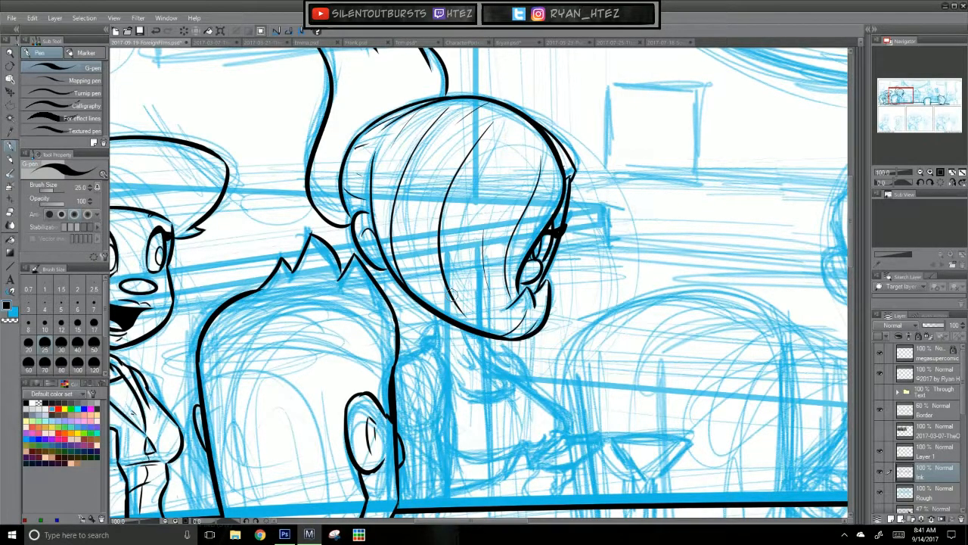
mouse_move(452, 295)
mouse_down()
mouse_move(432, 222)
mouse_move(420, 277)
mouse_up()
key(ctrl+z)
mouse_move(410, 240)
mouse_down()
mouse_move(420, 275)
mouse_move(459, 288)
mouse_up()
key(ctrl+z)
Step: Ink the small collar curve and the upper back line below the second background character's neck
key(ctrl+z)
mouse_move(417, 263)
mouse_down()
mouse_move(403, 275)
mouse_move(422, 287)
mouse_move(435, 317)
mouse_move(433, 360)
mouse_up()
key(ctrl+z)
Step: Ink the two long, close-set arm lines running from the second background character's shoulder down toward the table
key(ctrl+z)
mouse_move(413, 275)
mouse_down()
mouse_move(432, 324)
mouse_move(433, 378)
mouse_up()
key(ctrl+z)
drag(425, 306, 431, 407)
key(ctrl+z)
drag(425, 297, 434, 420)
drag(414, 300, 425, 411)
key(ctrl+z)
Step: Ink the short shoulder line running from the second background character's neck to the foreground head
key(ctrl+z)
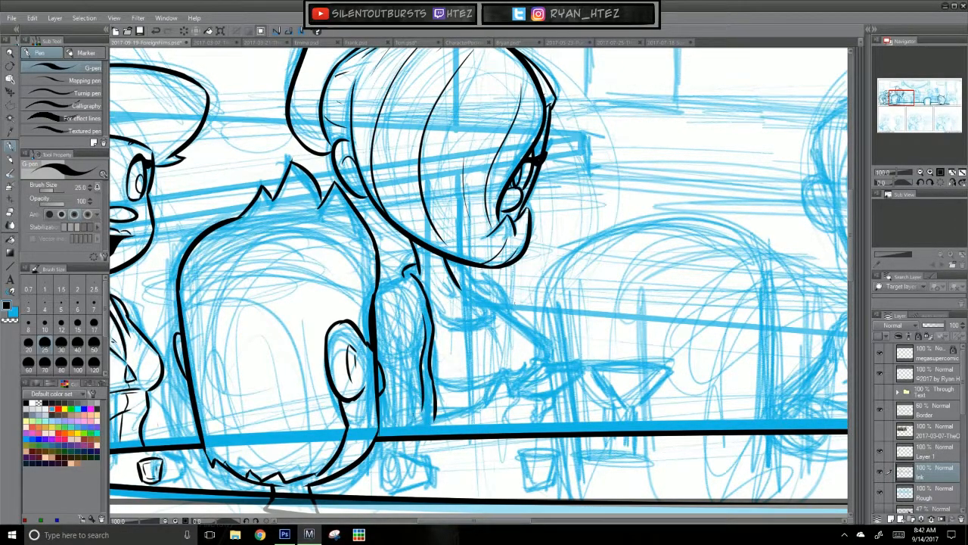
mouse_move(409, 274)
mouse_down()
mouse_move(380, 303)
mouse_move(376, 292)
mouse_up()
Step: Ink the inner lines of the near arm above the table, checking the finished comic page 2017-03-07 for reference
key(ctrl+z)
key(ctrl+z)
mouse_move(410, 358)
mouse_down()
mouse_move(421, 330)
mouse_move(417, 418)
mouse_up()
key(ctrl+z)
key(ctrl+z)
key(ctrl+z)
key(ctrl+z)
mouse_move(413, 351)
mouse_down()
mouse_move(403, 371)
mouse_move(425, 421)
mouse_up()
key(ctrl+z)
key(ctrl+z)
drag(412, 355, 415, 420)
key(ctrl+z)
click(223, 47)
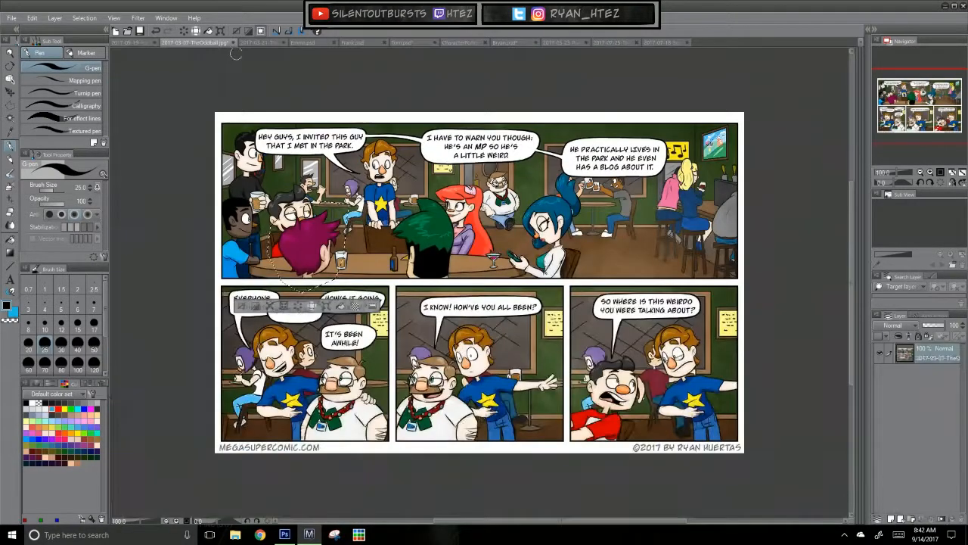
click(143, 45)
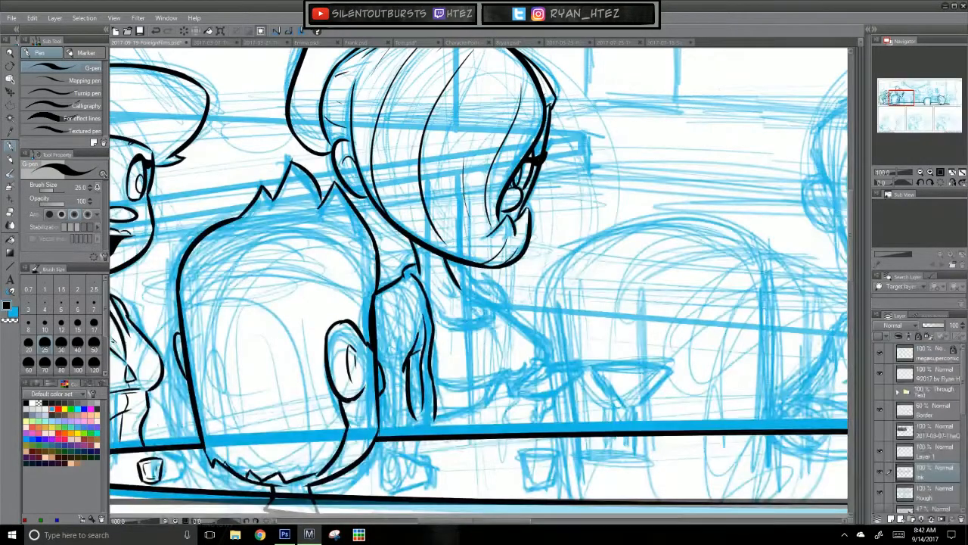
Step: Ink the lower and upper edges of the second character's forearm where it rests on the table
mouse_move(399, 428)
mouse_down()
mouse_move(468, 408)
mouse_move(389, 428)
mouse_up()
mouse_move(467, 410)
mouse_down()
mouse_move(465, 438)
mouse_move(484, 404)
mouse_move(473, 421)
mouse_up()
key(ctrl+z)
key(ctrl+z)
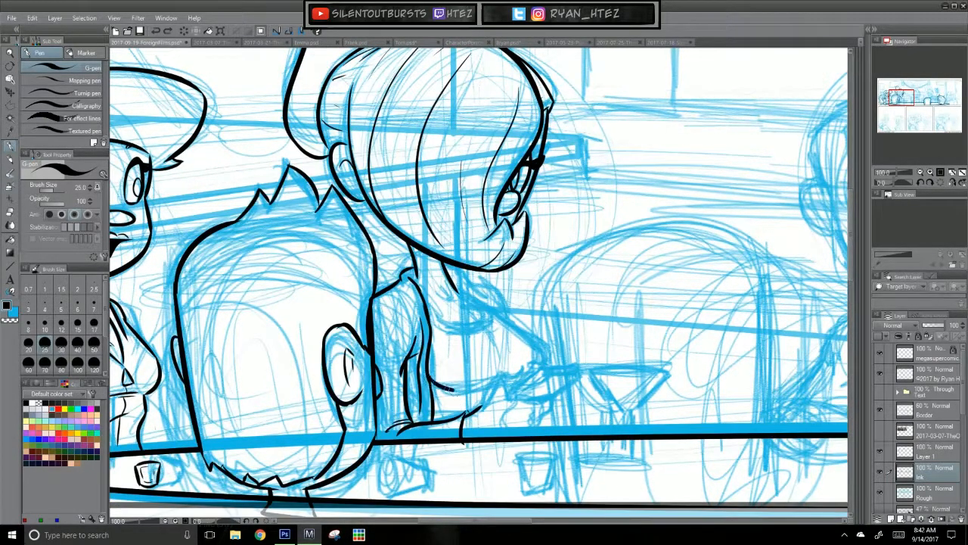
drag(451, 394, 476, 395)
key(ctrl+z)
Step: Ink the far arm's outline from the shoulder down to the bent elbow above the hand
mouse_move(483, 304)
mouse_down()
mouse_move(551, 348)
mouse_move(539, 339)
mouse_move(545, 368)
mouse_up()
key(ctrl+z)
key(ctrl+z)
key(ctrl+z)
key(ctrl+z)
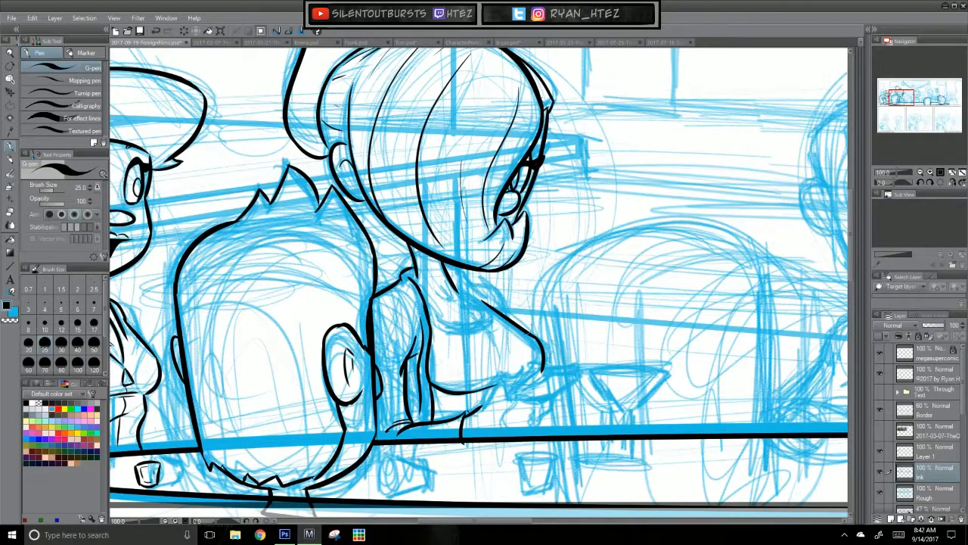
Step: Ink the rounded neckline of the second background character's top
mouse_move(435, 312)
mouse_down()
mouse_move(481, 325)
mouse_move(484, 310)
mouse_up()
key(ctrl+z)
Step: Ink the collar edge and the small strap curve over the second character's far shoulder
key(ctrl+z)
key(ctrl+z)
key(ctrl+z)
drag(443, 263, 485, 313)
drag(455, 279, 492, 305)
key(ctrl+z)
drag(453, 280, 494, 305)
key(ctrl+z)
drag(445, 264, 497, 307)
drag(465, 278, 506, 315)
key(ctrl+z)
mouse_move(462, 277)
mouse_down()
mouse_move(496, 285)
mouse_move(469, 287)
mouse_move(495, 288)
mouse_move(499, 311)
mouse_up()
key(ctrl+z)
key(ctrl+z)
key(ctrl+z)
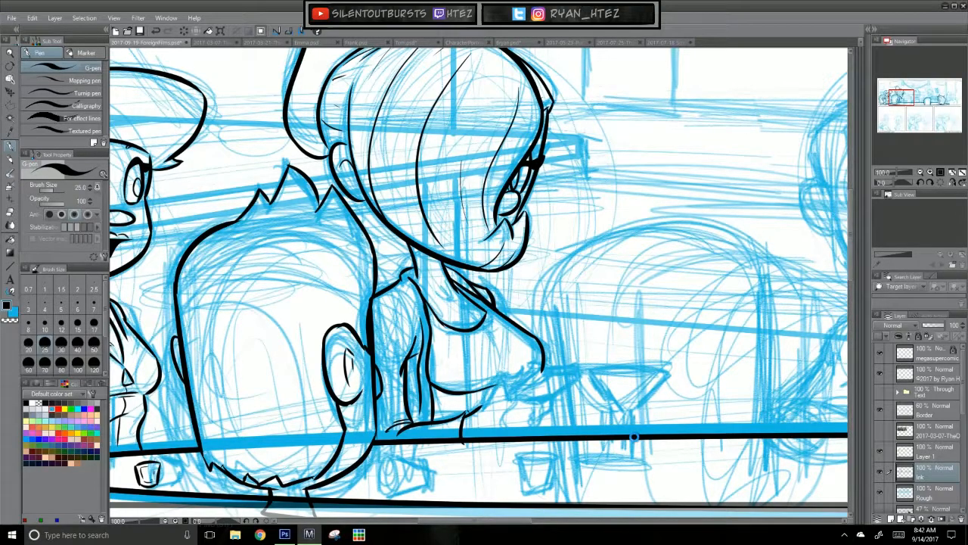
Step: Extend the forearm's upper edge toward the wrist and add a chest crease and a second curve below the neckline
scroll(515, 270, down, 3)
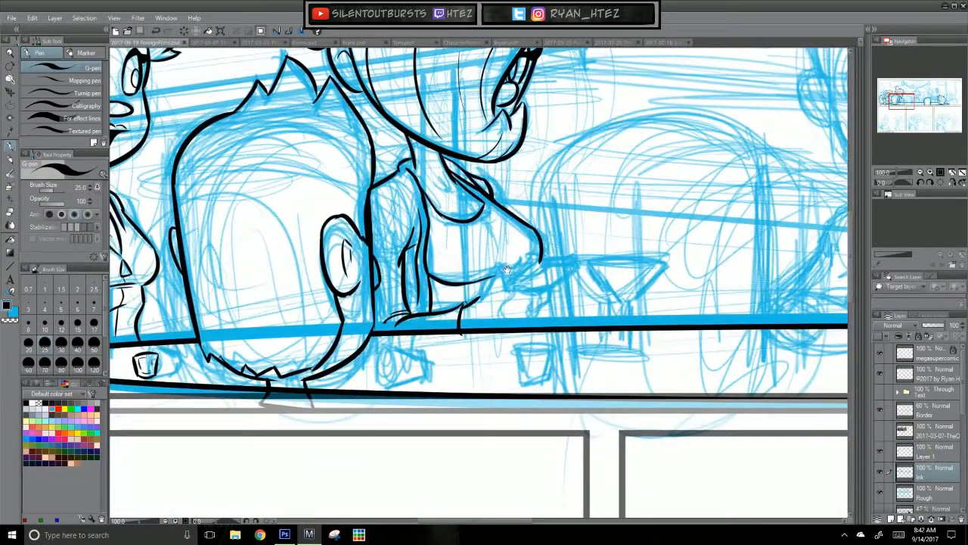
key(ctrl+z)
mouse_move(481, 279)
mouse_down()
mouse_move(525, 264)
mouse_move(507, 247)
mouse_up()
key(ctrl+z)
key(ctrl+z)
drag(451, 228, 481, 226)
Step: Add short collarbone marks at the base of the second character's neck
key(ctrl+z)
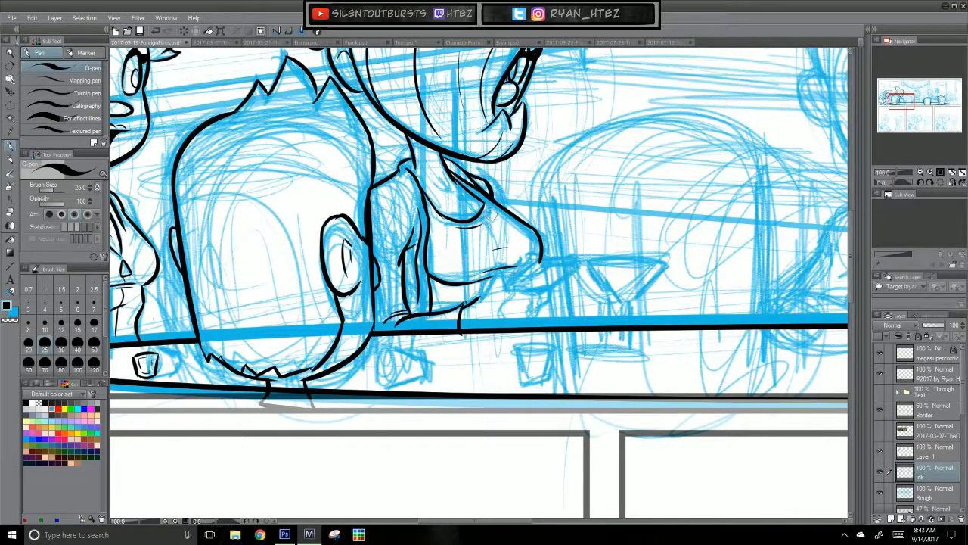
mouse_move(479, 195)
mouse_down()
mouse_move(489, 215)
mouse_move(480, 214)
mouse_up()
key(ctrl+z)
key(ctrl+z)
drag(426, 186, 450, 191)
Step: Ink the second character's wrist and curled fingers just above the table edge
drag(564, 407, 551, 377)
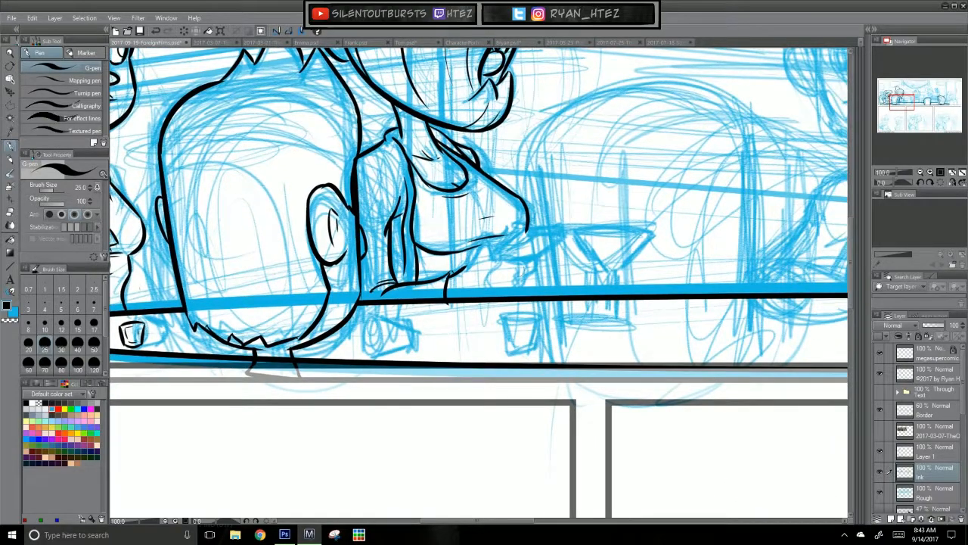
key(ctrl+z)
key(ctrl+z)
mouse_move(458, 271)
mouse_down()
mouse_move(488, 239)
mouse_move(502, 261)
mouse_move(535, 258)
mouse_move(537, 269)
mouse_move(508, 286)
mouse_move(513, 278)
mouse_move(509, 295)
mouse_move(523, 280)
mouse_move(518, 293)
mouse_up()
key(ctrl+z)
key(ctrl+z)
key(ctrl+z)
key(ctrl+z)
key(ctrl+z)
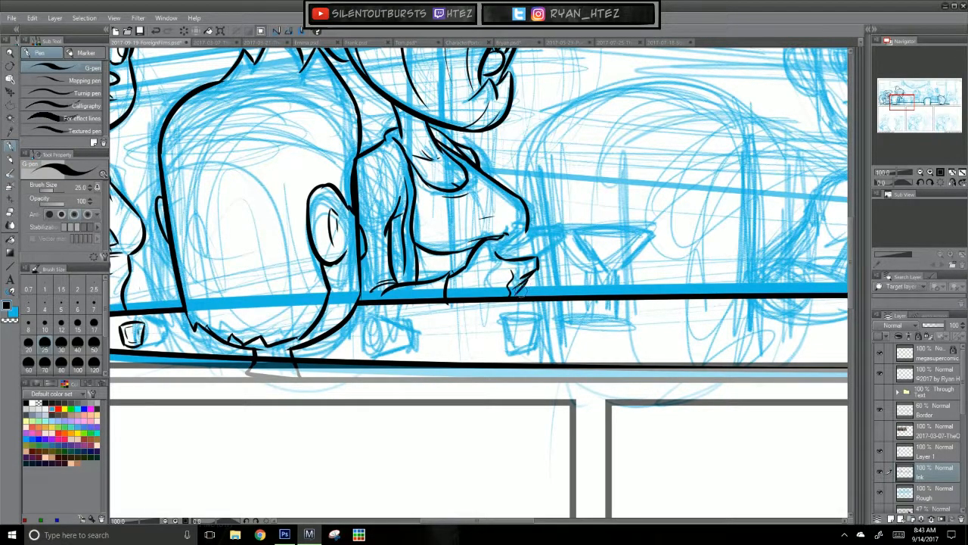
Step: Ink the slanted phone with its small camera dots in the second character's hand
drag(530, 358, 526, 391)
key(ctrl+z)
mouse_move(495, 283)
mouse_down()
mouse_move(521, 260)
mouse_move(560, 258)
mouse_move(534, 286)
mouse_move(530, 264)
mouse_up()
key(ctrl+z)
key(ctrl+z)
key(ctrl+z)
key(ctrl+z)
key(ctrl+z)
key(ctrl+z)
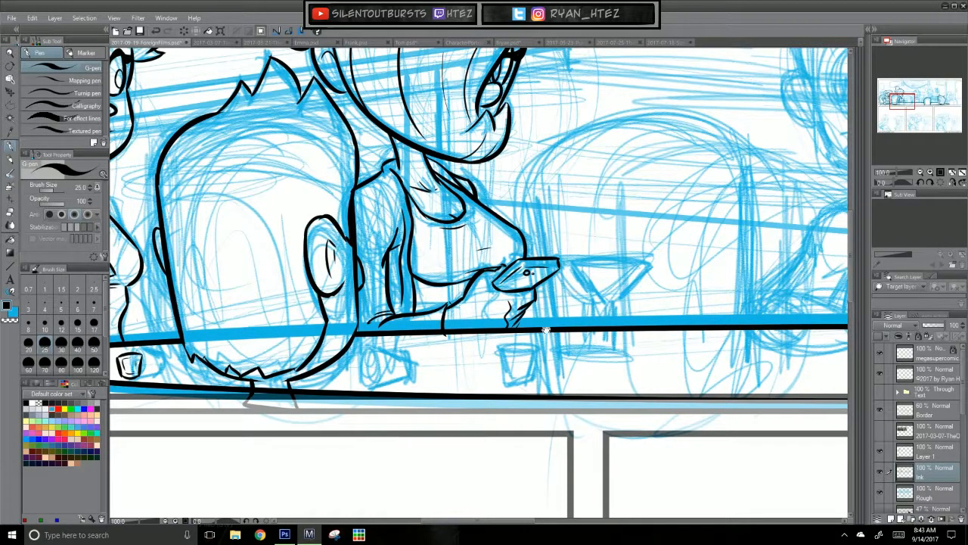
Step: Ink the martini glass's elliptical rim, V-shaped bowl and stem beside the phone
scroll(545, 323, up, 3)
drag(615, 283, 589, 190)
drag(626, 371, 616, 389)
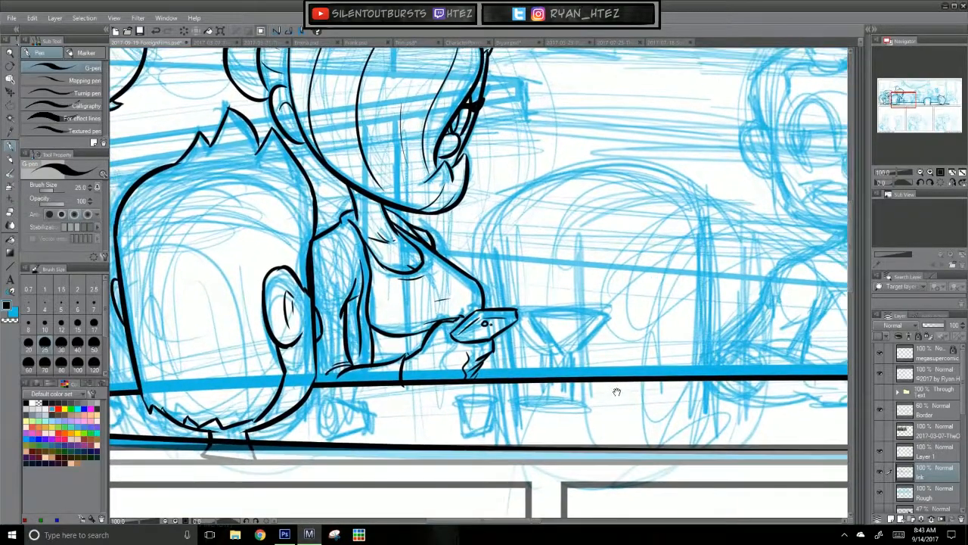
key(ctrl+z)
mouse_move(530, 316)
mouse_down()
mouse_move(566, 355)
mouse_move(609, 318)
mouse_up()
key(ctrl+z)
drag(576, 353, 609, 317)
drag(529, 311, 608, 313)
key(ctrl+z)
drag(542, 318, 605, 316)
key(ctrl+z)
mouse_move(568, 354)
mouse_down()
mouse_move(570, 401)
mouse_move(568, 391)
mouse_move(608, 395)
mouse_move(609, 383)
mouse_up()
key(ctrl+z)
key(ctrl+z)
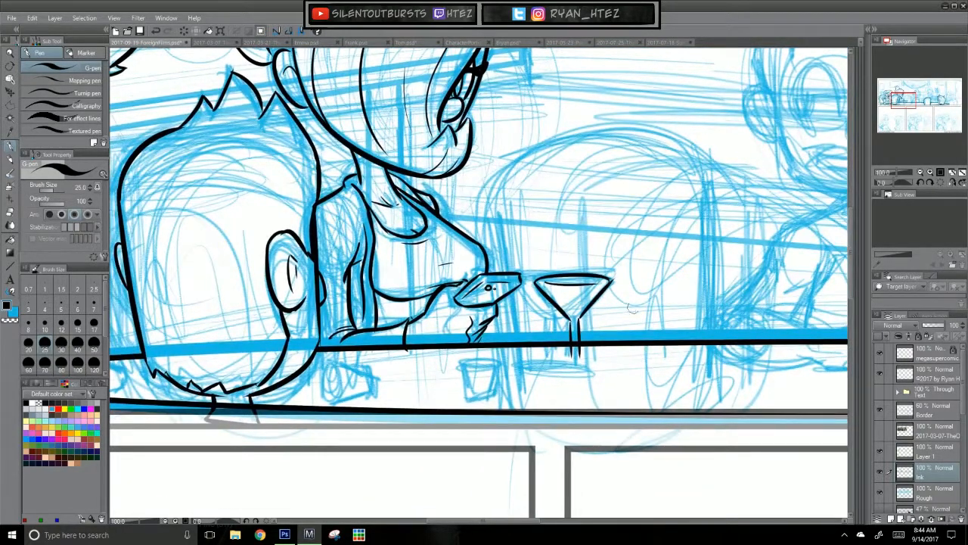
Step: Ink the oval base of the martini glass on the table
key(ctrl+z)
mouse_move(571, 354)
mouse_down()
mouse_move(543, 359)
mouse_move(606, 357)
mouse_move(551, 366)
mouse_move(596, 367)
mouse_up()
key(ctrl+z)
Step: Ink the two small glasses along the front of the table and save the file
drag(478, 437, 628, 417)
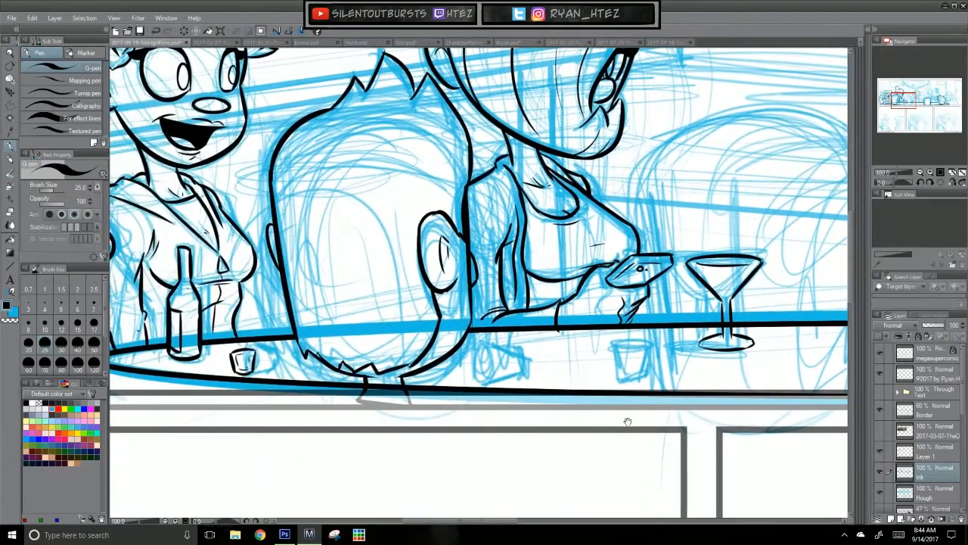
key(ctrl+z)
mouse_move(483, 349)
mouse_down()
mouse_move(485, 380)
mouse_move(501, 351)
mouse_move(512, 355)
mouse_move(510, 372)
mouse_move(491, 377)
mouse_up()
key(ctrl+z)
key(ctrl+z)
key(ctrl+z)
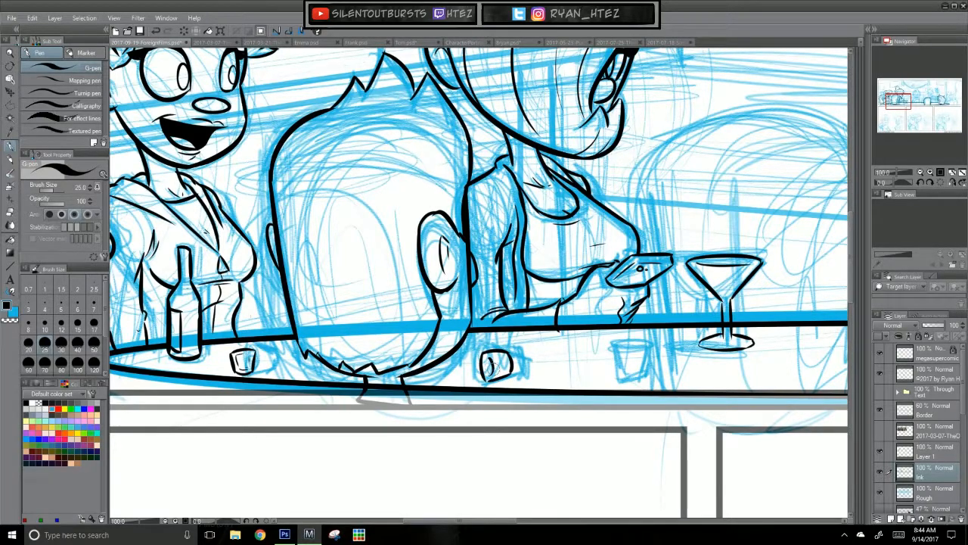
mouse_move(619, 350)
mouse_down()
mouse_move(645, 347)
mouse_move(611, 347)
mouse_move(641, 349)
mouse_move(612, 357)
mouse_move(625, 375)
mouse_up()
key(ctrl+z)
key(ctrl+z)
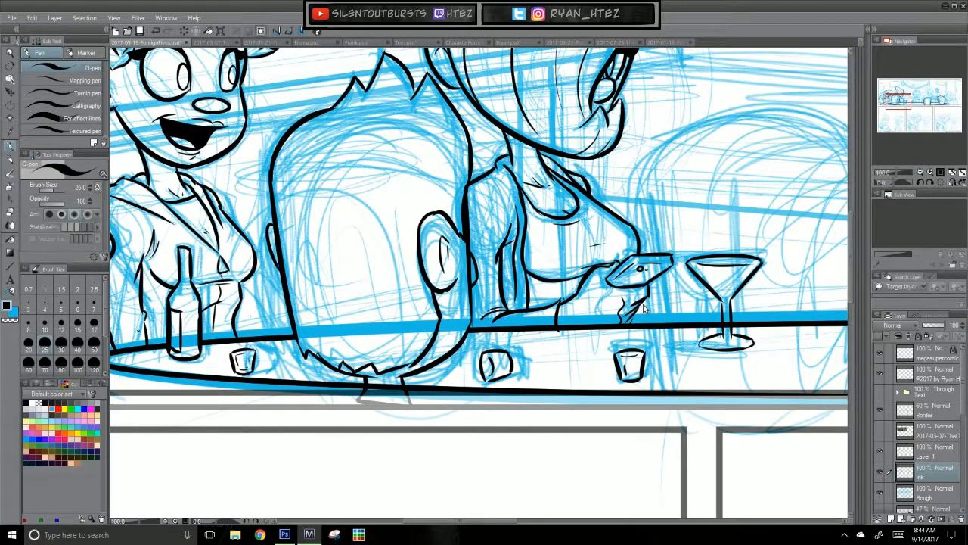
key(ctrl+s)
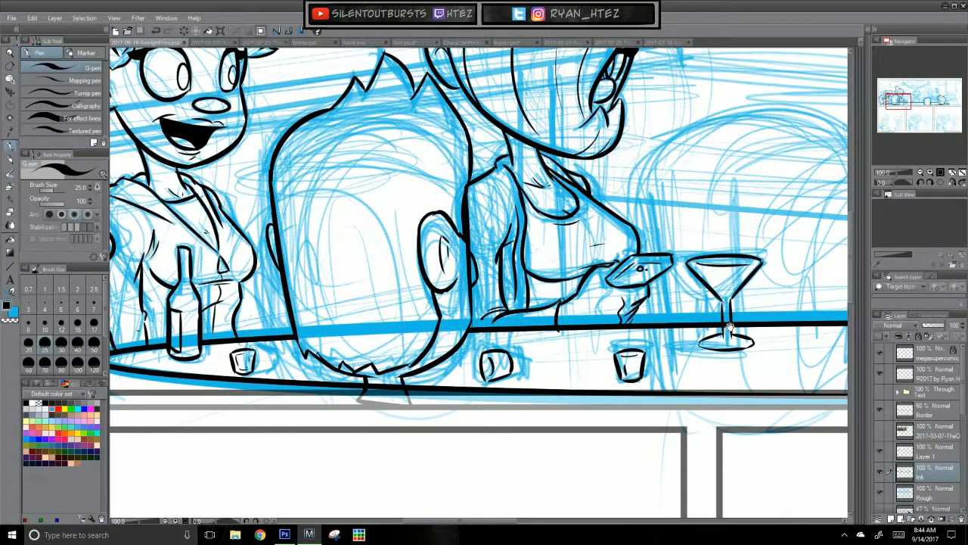
click(549, 337)
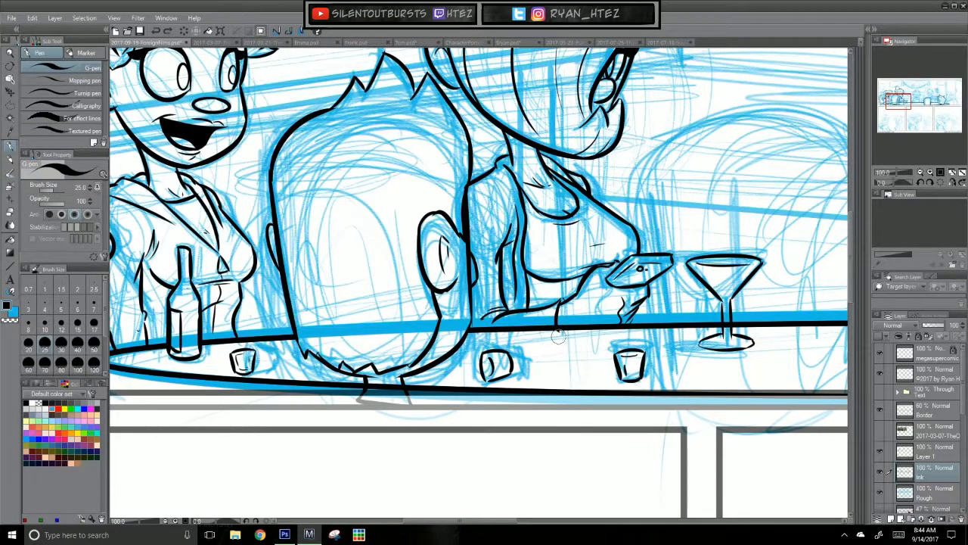
drag(725, 270, 608, 262)
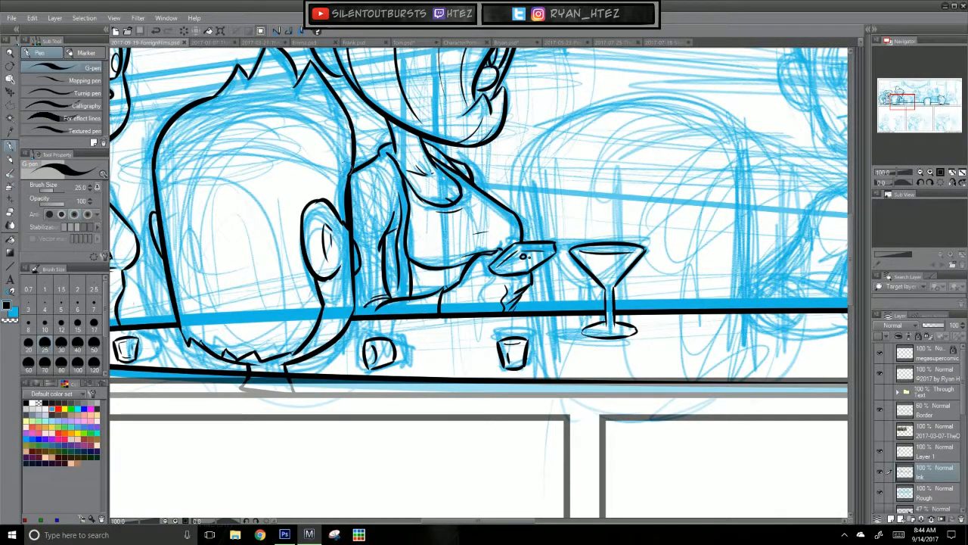
drag(351, 171, 347, 215)
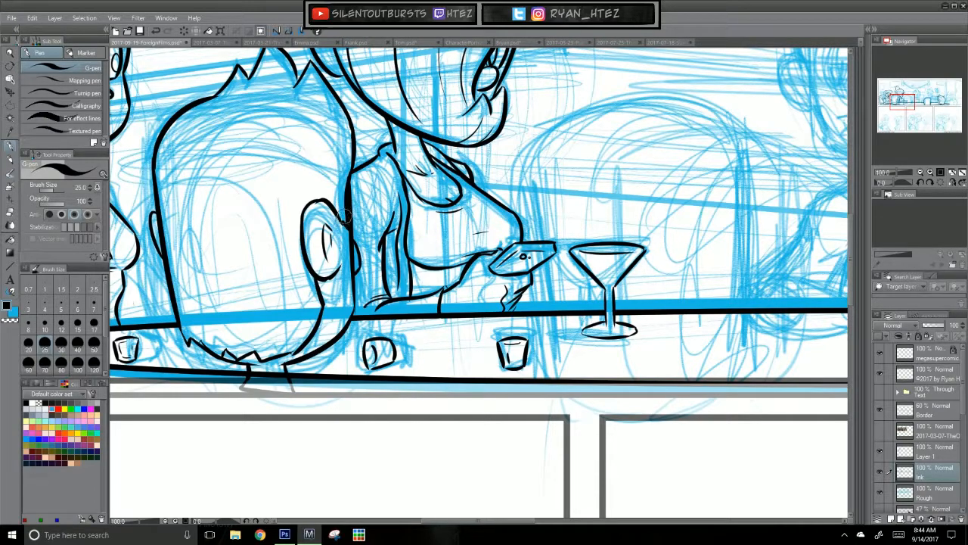
key(ctrl+z)
Step: On Layer 1, ink the rounded elbow and forearm that the middle seated character rests on the table
drag(644, 426, 631, 514)
drag(494, 418, 530, 496)
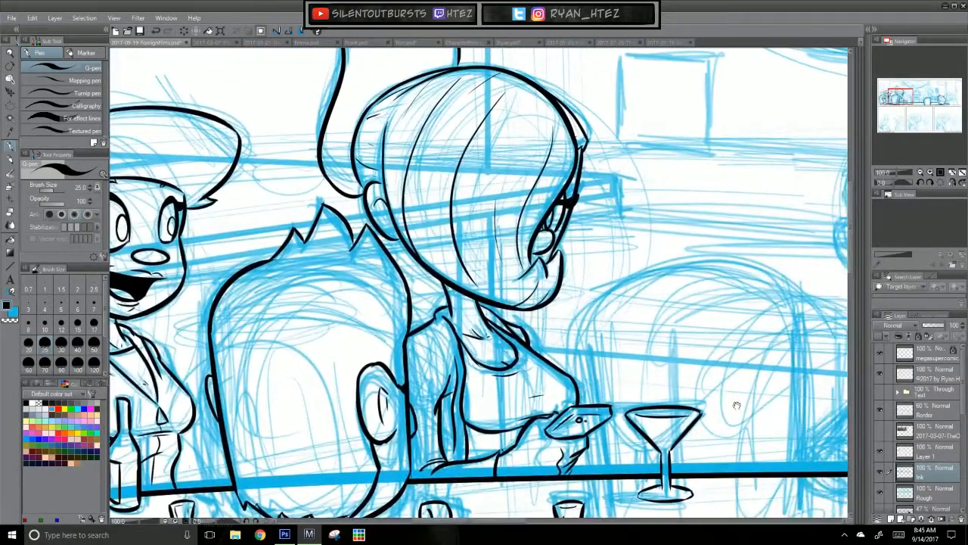
drag(724, 399, 662, 400)
drag(770, 462, 605, 377)
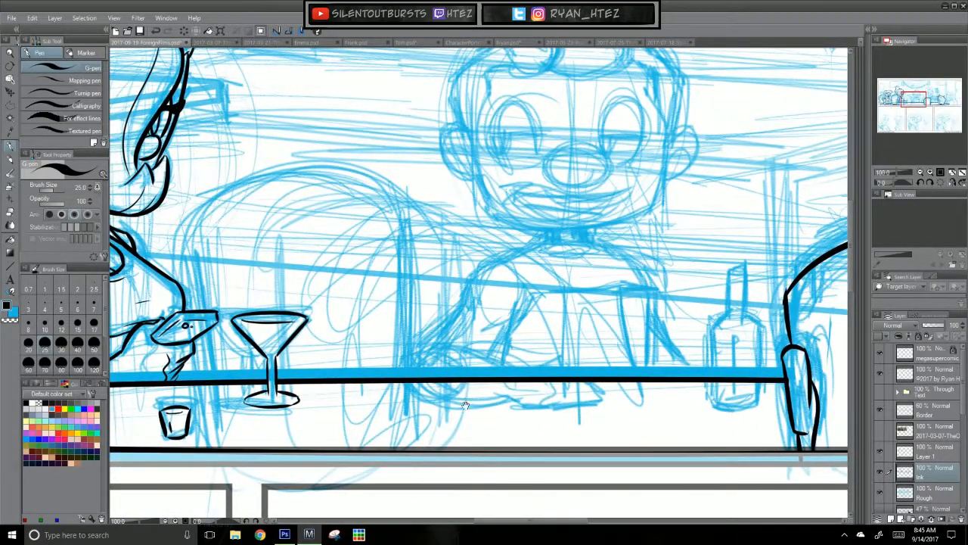
click(931, 452)
drag(438, 353, 518, 376)
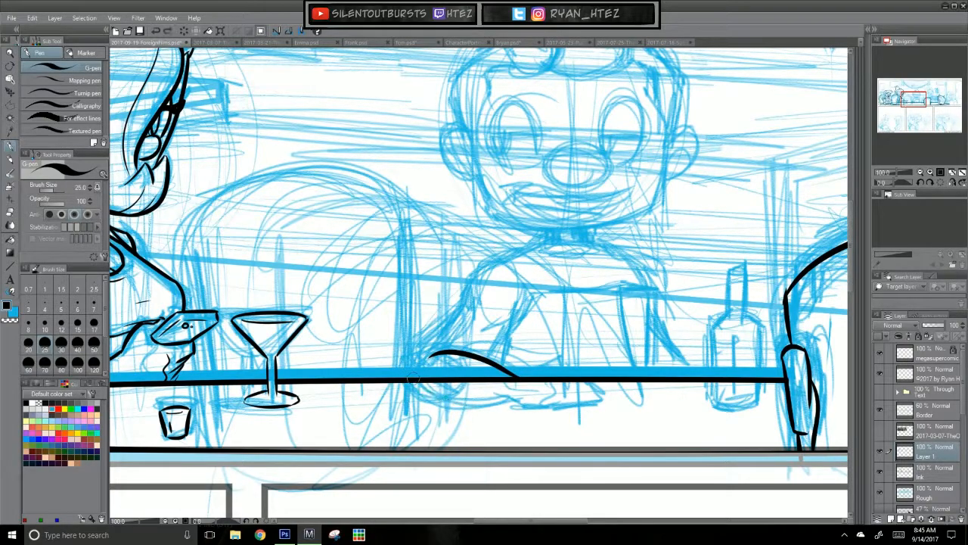
drag(412, 382, 512, 397)
mouse_move(426, 345)
mouse_down()
mouse_move(401, 368)
mouse_move(420, 361)
mouse_move(405, 374)
mouse_move(413, 383)
mouse_move(461, 308)
mouse_move(441, 333)
mouse_move(454, 326)
mouse_up()
key(ctrl+z)
Step: Ink the middle character's shoulder and upper arm curving down to the elbow, plus a short inner sleeve line
key(ctrl+z)
key(ctrl+z)
key(ctrl+z)
key(ctrl+z)
key(ctrl+z)
drag(495, 362, 505, 341)
drag(515, 253, 456, 327)
key(ctrl+z)
drag(531, 244, 461, 307)
key(ctrl+z)
mouse_move(530, 245)
mouse_down()
mouse_move(466, 295)
mouse_move(465, 322)
mouse_move(443, 335)
mouse_up()
key(ctrl+z)
key(ctrl+z)
mouse_move(479, 271)
mouse_down()
mouse_move(466, 323)
mouse_move(446, 332)
mouse_up()
key(ctrl+z)
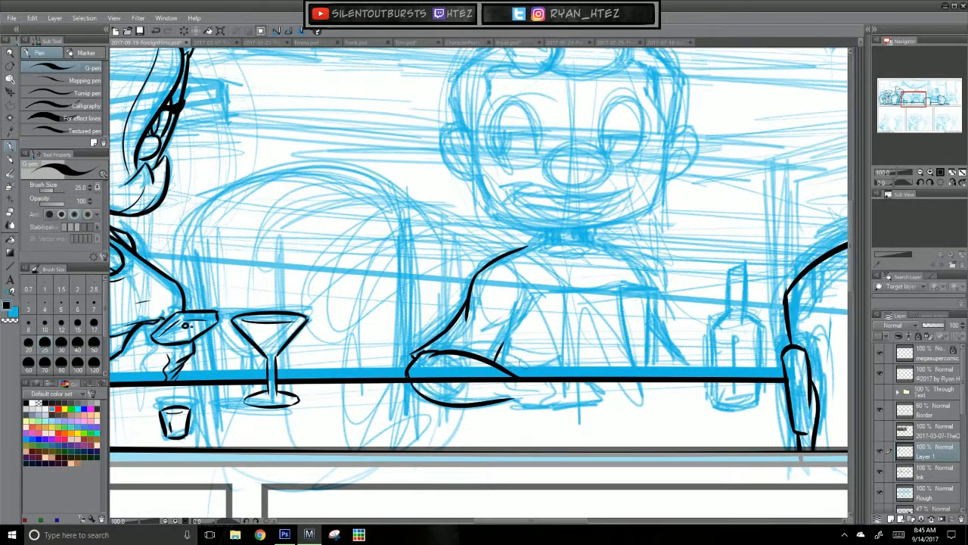
Step: Add sleeve folds at the inner elbow and ink the chest-level edge and its long vertical line to the table
key(ctrl+z)
drag(532, 310, 501, 330)
drag(543, 295, 521, 324)
key(ctrl+z)
mouse_move(546, 292)
mouse_down()
mouse_move(617, 283)
mouse_move(642, 388)
mouse_up()
key(ctrl+z)
drag(621, 287, 642, 387)
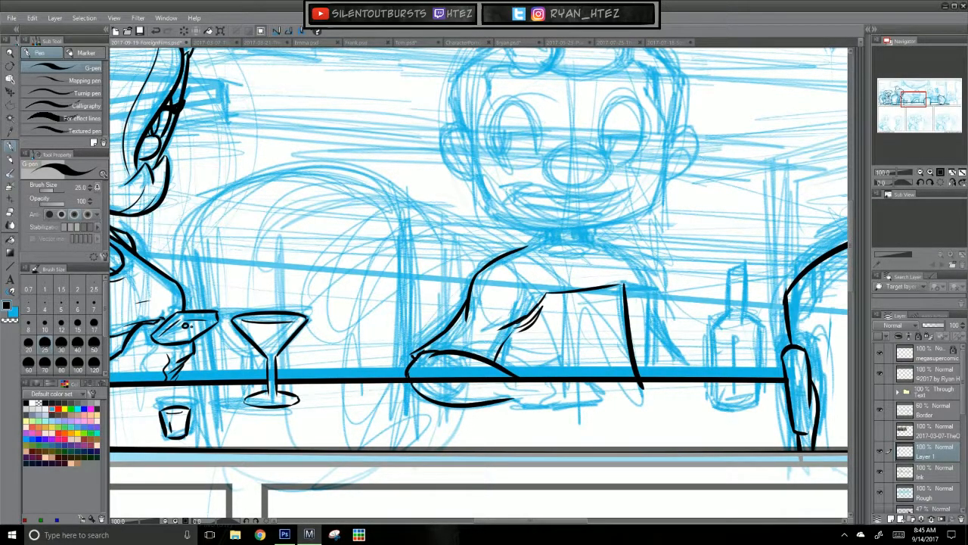
Step: Ink the short top edge and the second vertical line beside it, in front of the middle character's chest
mouse_move(623, 285)
mouse_down()
mouse_move(644, 286)
mouse_move(623, 271)
mouse_up()
key(ctrl+z)
key(ctrl+z)
key(ctrl+z)
drag(649, 288, 655, 377)
key(ctrl+z)
key(ctrl+z)
drag(649, 288, 655, 373)
key(ctrl+z)
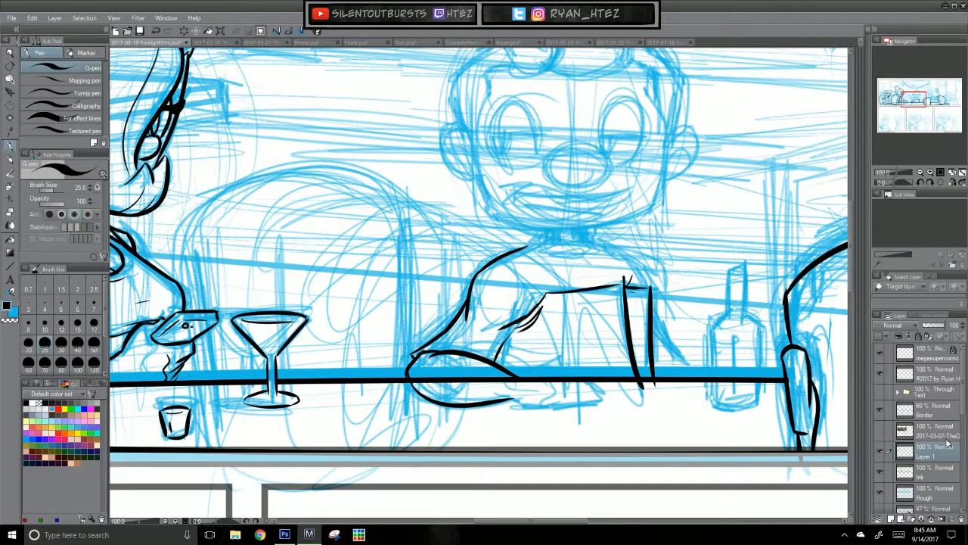
Step: On the Ink layer, ink the middle character's other shoulder from the neck down to the raised forearm
click(939, 470)
click(946, 478)
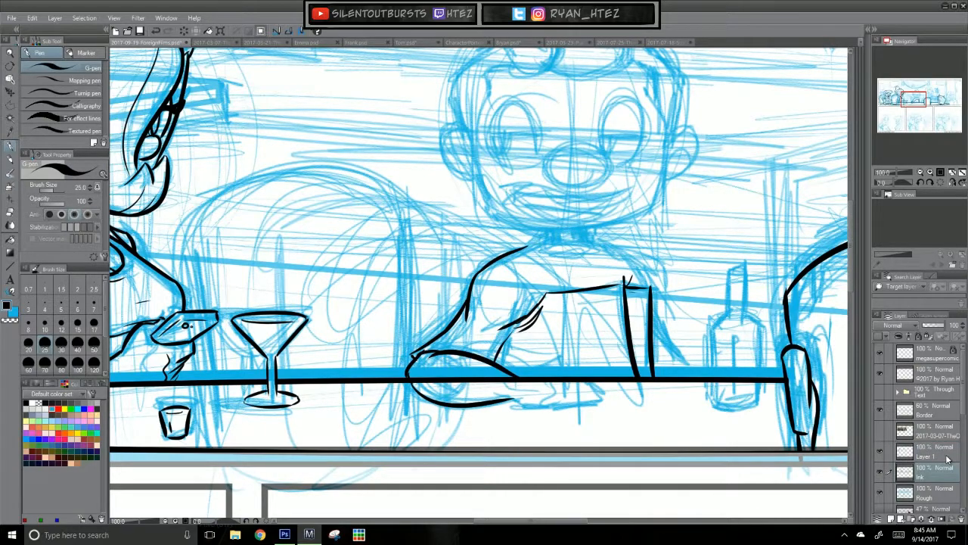
key(ctrl+z)
mouse_move(589, 238)
mouse_down()
mouse_move(643, 255)
mouse_move(613, 239)
mouse_move(629, 244)
mouse_move(643, 286)
mouse_up()
key(ctrl+z)
key(ctrl+z)
drag(629, 244, 641, 285)
Step: Ink the short angled elbow line running from the upright forearm down to the table edge
key(ctrl+z)
mouse_move(651, 329)
mouse_down()
mouse_move(684, 371)
mouse_move(663, 350)
mouse_move(679, 375)
mouse_up()
key(ctrl+z)
mouse_move(653, 327)
mouse_down()
mouse_move(667, 370)
mouse_move(661, 350)
mouse_move(681, 377)
mouse_up()
key(ctrl+z)
key(ctrl+z)
drag(656, 346, 682, 377)
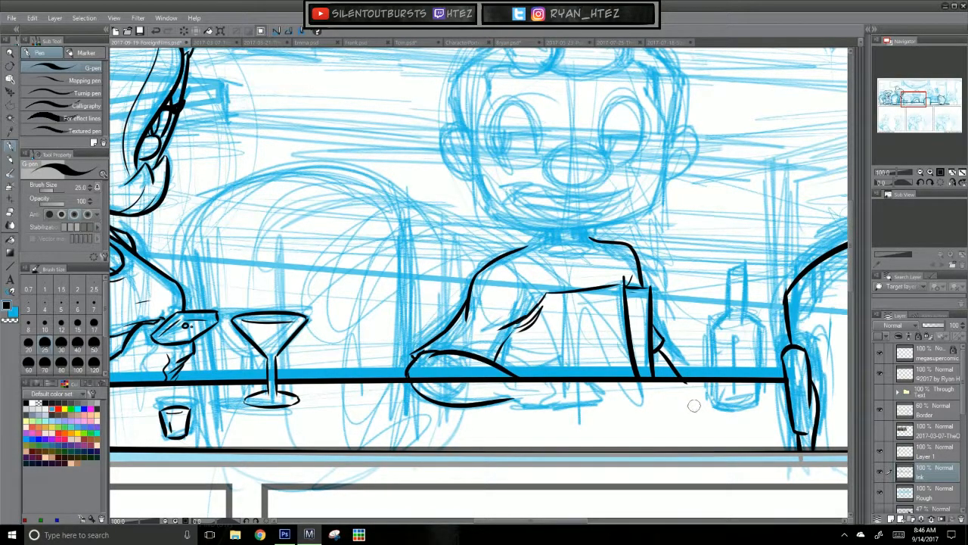
Step: Ink the middle character's hand resting on the table, from the wrist to the finger outlines
mouse_move(609, 411)
mouse_down()
mouse_move(602, 419)
mouse_move(630, 352)
mouse_up()
mouse_move(533, 313)
mouse_down()
mouse_move(583, 306)
mouse_move(606, 319)
mouse_move(583, 308)
mouse_move(569, 344)
mouse_up()
key(ctrl+z)
drag(583, 311, 619, 330)
key(ctrl+z)
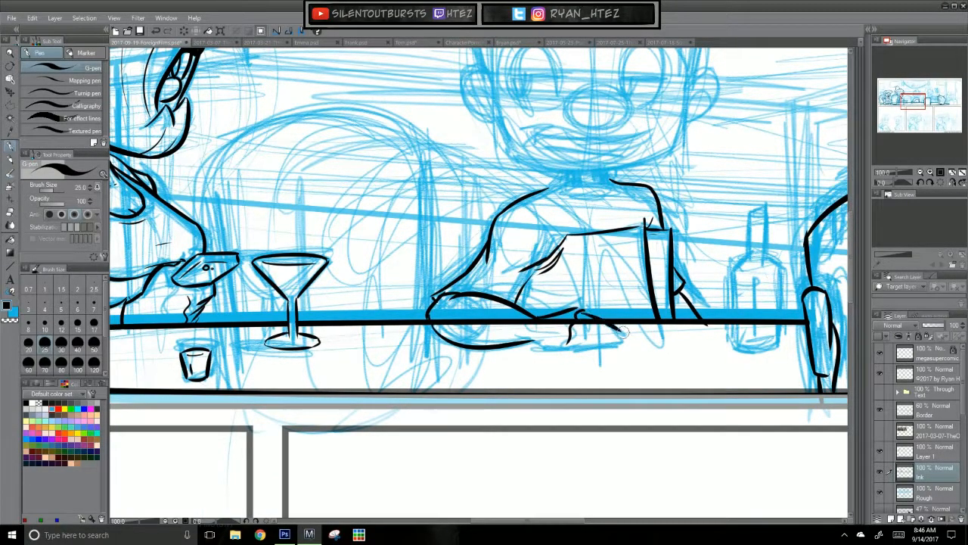
key(ctrl+z)
mouse_move(534, 345)
mouse_down()
mouse_move(606, 341)
mouse_move(574, 337)
mouse_move(619, 346)
mouse_move(583, 335)
mouse_move(613, 343)
mouse_up()
key(ctrl+z)
key(ctrl+z)
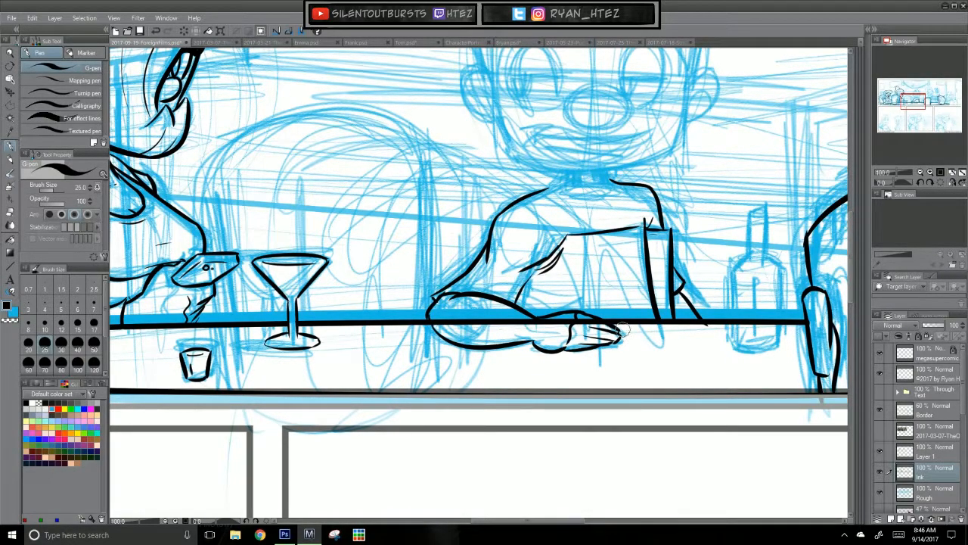
Step: Clean up the resting hand's lines on the Ink layer and redraw the knuckle line on Layer 1
click(956, 452)
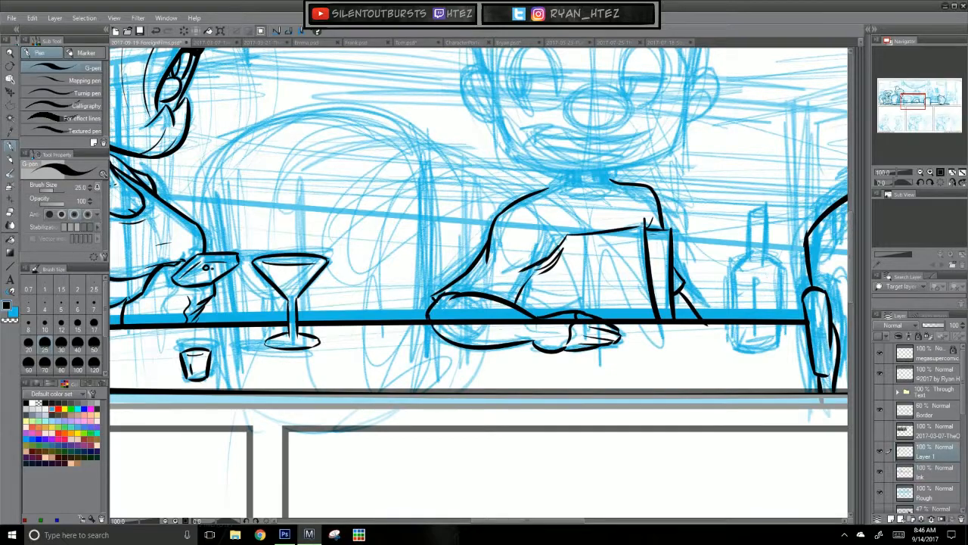
click(950, 474)
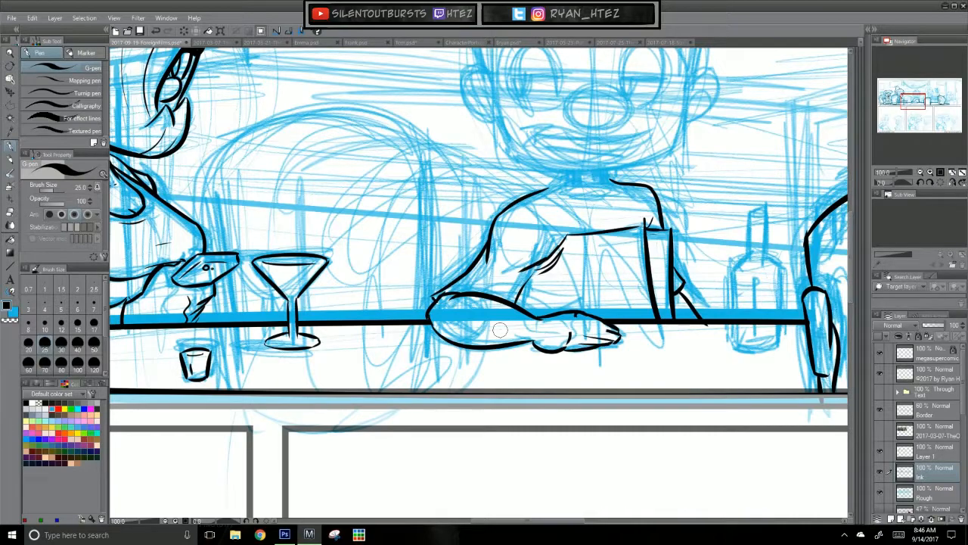
click(940, 450)
drag(570, 316, 580, 340)
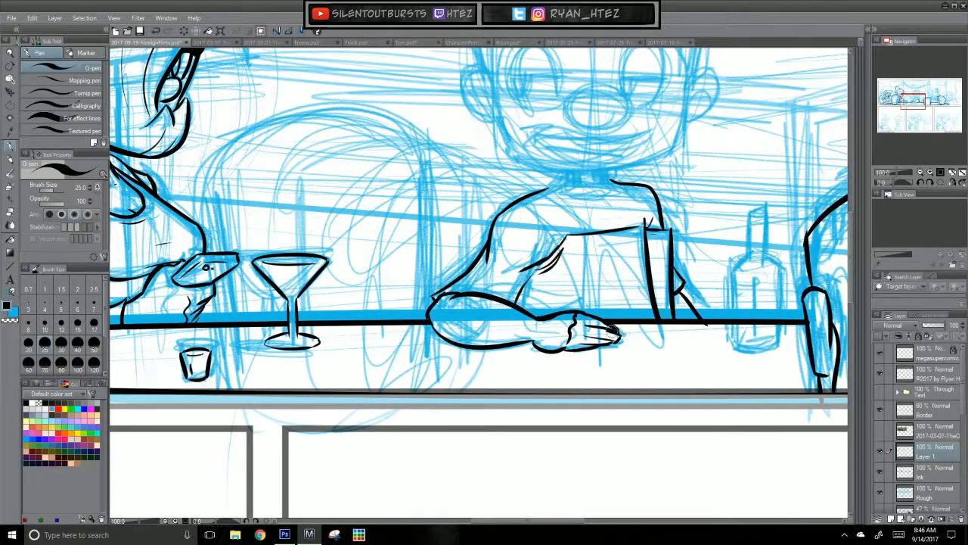
Step: Ink the short fold by the resting arm's inner elbow and trim the other elbow line at the table on the Ink layer
mouse_move(613, 418)
mouse_down()
mouse_move(533, 497)
mouse_move(540, 454)
mouse_up()
key(ctrl+z)
drag(367, 333, 378, 377)
key(ctrl+z)
drag(369, 331, 375, 376)
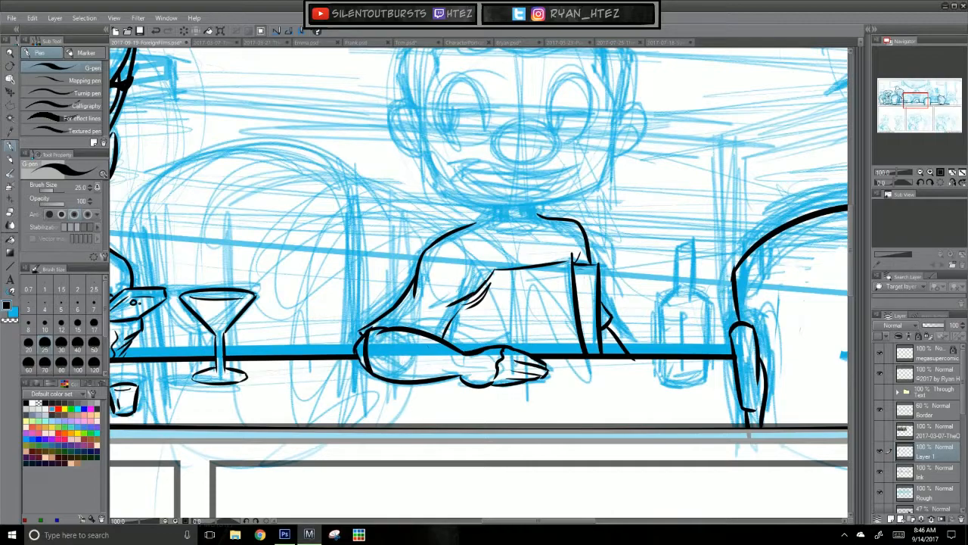
key(ctrl+z)
drag(464, 300, 446, 341)
key(ctrl+z)
click(938, 470)
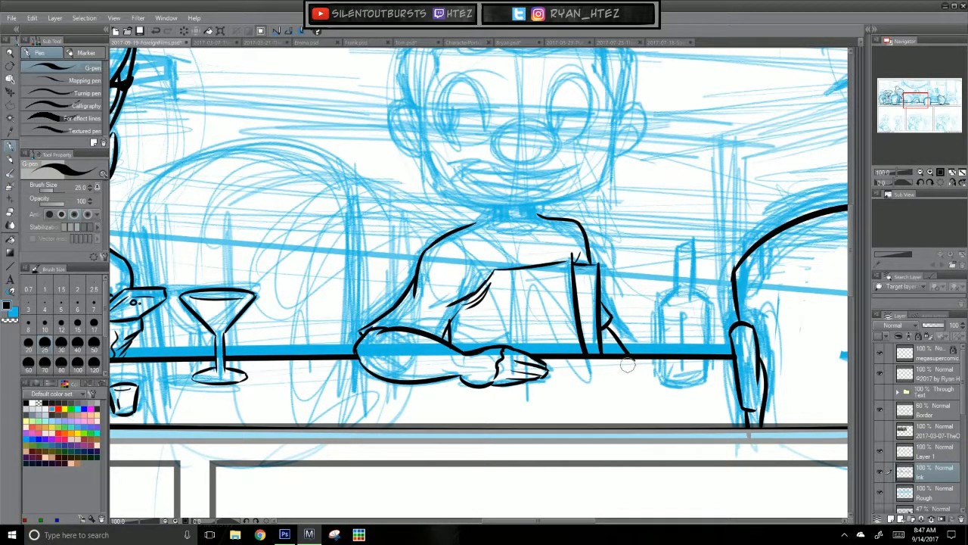
click(945, 453)
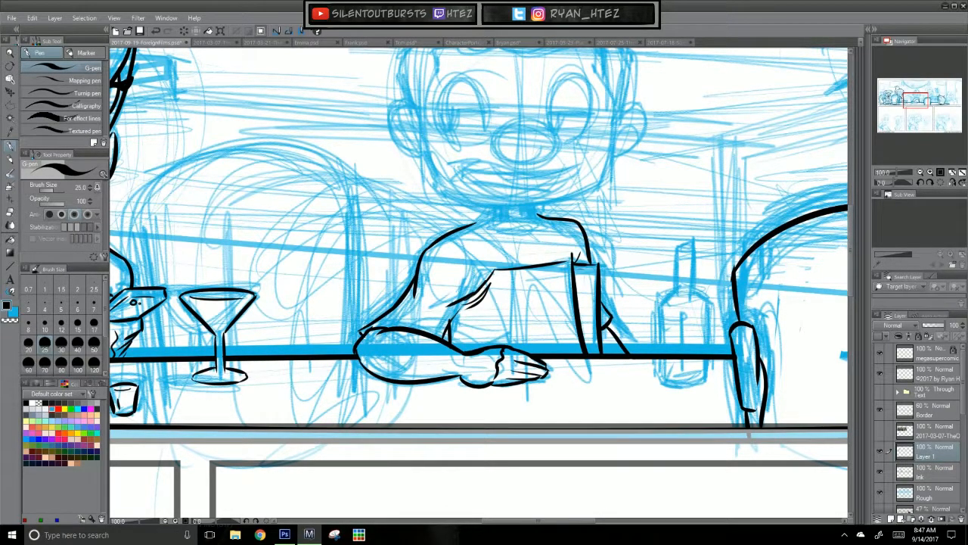
Step: On Layer 1, ink the middle character's jaw from one cheek around the chin to the other
drag(536, 240, 490, 350)
key(ctrl+z)
drag(380, 264, 393, 302)
key(ctrl+z)
mouse_move(572, 221)
mouse_down()
mouse_move(558, 306)
mouse_move(558, 295)
mouse_up()
key(ctrl+z)
key(ctrl+z)
mouse_move(392, 296)
mouse_down()
mouse_move(456, 324)
mouse_move(541, 317)
mouse_move(438, 320)
mouse_move(396, 303)
mouse_move(522, 310)
mouse_move(505, 309)
mouse_up()
key(ctrl+z)
key(ctrl+z)
key(ctrl+z)
key(ctrl+z)
drag(560, 286, 541, 307)
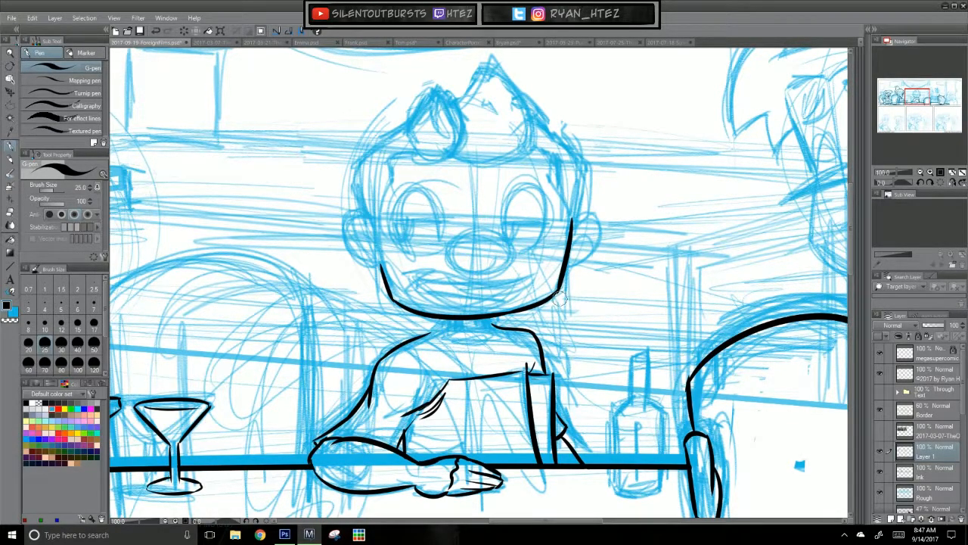
Step: Ink the middle character's short neck and collar curve, joining them to the shoulder lines
key(ctrl+z)
mouse_move(458, 320)
mouse_down()
mouse_move(459, 334)
mouse_move(479, 332)
mouse_move(453, 334)
mouse_move(484, 334)
mouse_up()
key(ctrl+z)
key(ctrl+z)
key(ctrl+z)
key(ctrl+z)
key(ctrl+z)
key(ctrl+z)
mouse_move(421, 337)
mouse_down()
mouse_move(450, 323)
mouse_move(500, 327)
mouse_up()
key(ctrl+z)
key(ctrl+z)
key(ctrl+z)
key(ctrl+z)
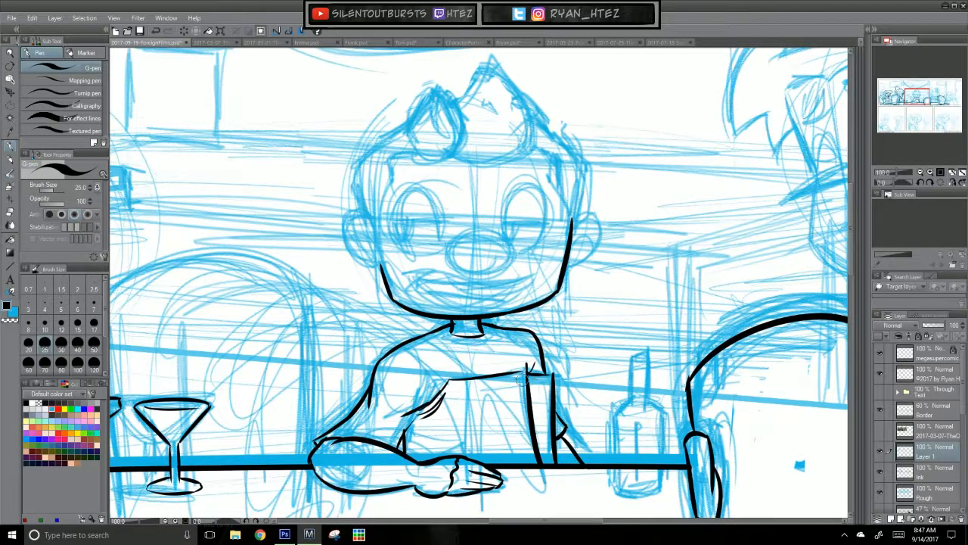
Step: Ink the middle character's visible ear and the short line on the opposite edge of the face
key(ctrl+z)
drag(376, 221, 383, 265)
key(ctrl+z)
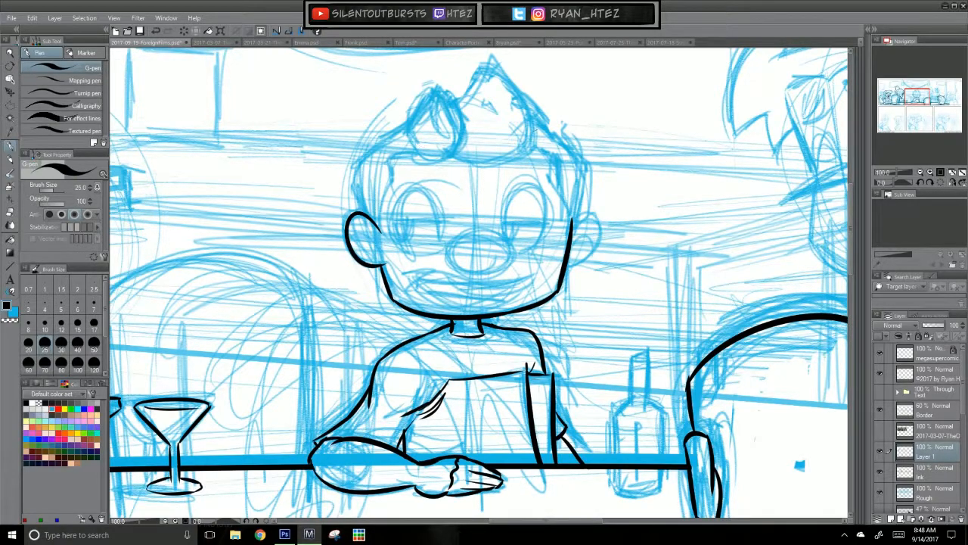
drag(573, 241, 583, 210)
key(ctrl+z)
key(ctrl+z)
drag(571, 247, 579, 204)
Step: Ink the hair outline from the ear up to the first pointed curl, including the small loose strand
key(ctrl+z)
drag(354, 174, 364, 214)
key(ctrl+z)
drag(498, 234, 485, 303)
mouse_move(344, 254)
mouse_down()
mouse_move(341, 242)
mouse_move(384, 202)
mouse_move(346, 196)
mouse_move(368, 207)
mouse_move(406, 184)
mouse_move(394, 192)
mouse_move(425, 149)
mouse_move(440, 162)
mouse_move(447, 215)
mouse_up()
key(ctrl+z)
key(ctrl+z)
key(ctrl+z)
key(ctrl+z)
mouse_move(425, 153)
mouse_down()
mouse_move(440, 164)
mouse_move(445, 220)
mouse_up()
key(ctrl+z)
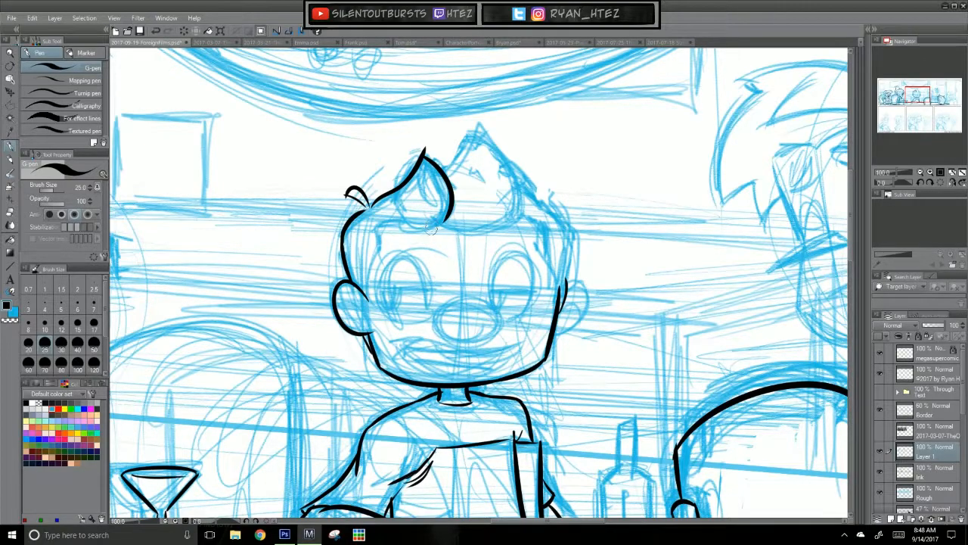
Step: Ink the hairline from beneath the first curl down to the ear and add the inner ear lines
mouse_move(381, 229)
mouse_down()
mouse_move(435, 231)
mouse_move(443, 222)
mouse_move(381, 262)
mouse_move(375, 303)
mouse_move(358, 323)
mouse_up()
key(ctrl+z)
key(ctrl+z)
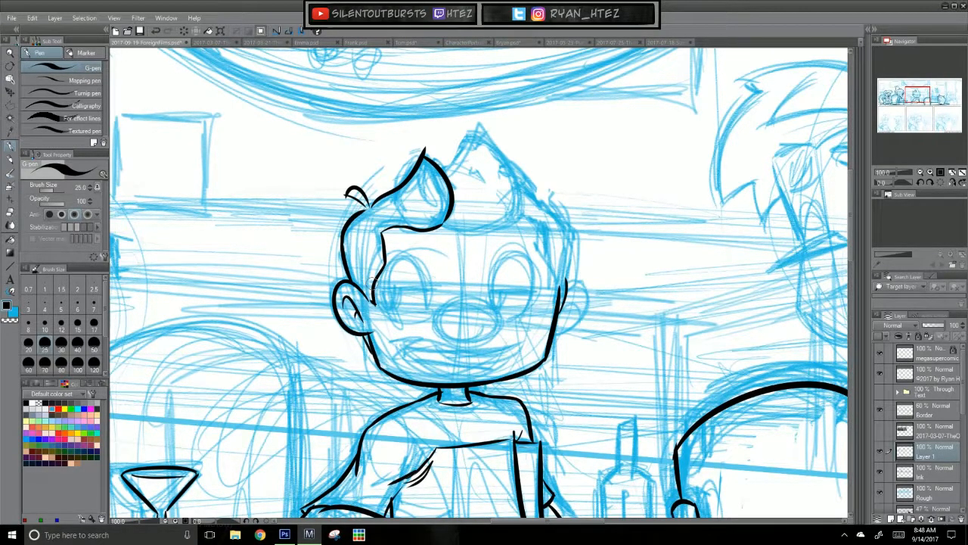
Step: Ink the larger second hair tuft with its pointed tip, rounded side and lower edge over the forehead
drag(426, 149, 418, 143)
drag(445, 173, 468, 134)
key(ctrl+z)
key(ctrl+z)
mouse_move(445, 171)
mouse_down()
mouse_move(469, 131)
mouse_move(519, 198)
mouse_move(503, 232)
mouse_up()
key(ctrl+z)
key(ctrl+z)
key(ctrl+z)
mouse_move(469, 135)
mouse_down()
mouse_move(511, 219)
mouse_move(513, 169)
mouse_move(512, 220)
mouse_up()
Step: Ink the far-side hair outline from the large tuft down to the sideburn, plus its inner hairline
key(ctrl+z)
mouse_move(443, 225)
mouse_down()
mouse_move(480, 232)
mouse_move(520, 217)
mouse_up()
key(ctrl+z)
key(ctrl+z)
mouse_move(443, 225)
mouse_down()
mouse_move(534, 189)
mouse_move(561, 229)
mouse_up()
key(ctrl+z)
drag(522, 191, 555, 213)
key(ctrl+z)
mouse_move(522, 191)
mouse_down()
mouse_move(579, 259)
mouse_move(564, 280)
mouse_up()
key(ctrl+z)
drag(558, 218, 564, 287)
key(ctrl+z)
drag(556, 220, 563, 292)
drag(516, 219, 542, 225)
key(ctrl+z)
mouse_move(516, 219)
mouse_down()
mouse_move(551, 227)
mouse_move(551, 236)
mouse_move(537, 225)
mouse_move(558, 248)
mouse_up()
key(ctrl+z)
key(ctrl+z)
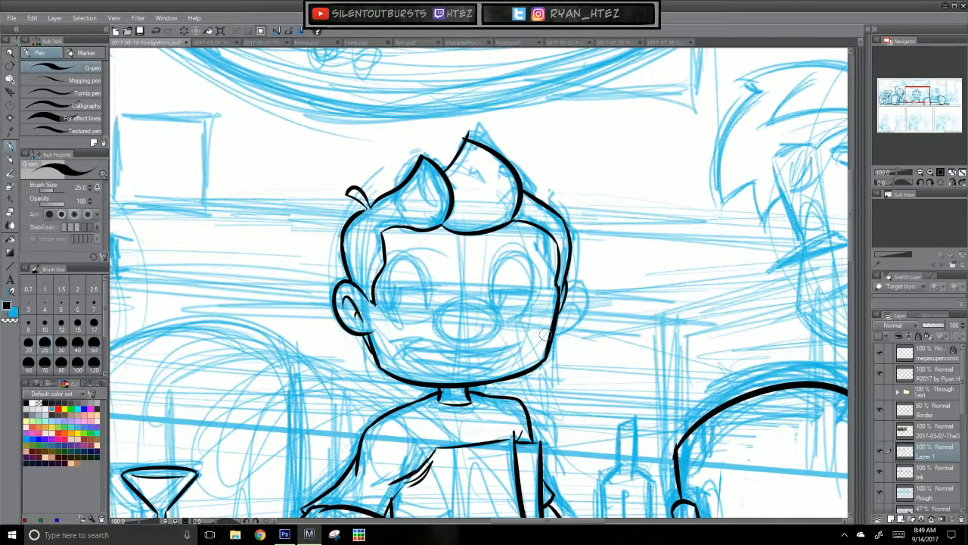
Step: Ink the middle character's two oval eyes and round nose
drag(585, 364, 564, 330)
mouse_move(480, 280)
mouse_down()
mouse_move(453, 312)
mouse_move(420, 281)
mouse_move(489, 295)
mouse_move(472, 268)
mouse_move(487, 300)
mouse_move(461, 269)
mouse_move(420, 266)
mouse_move(425, 248)
mouse_move(421, 274)
mouse_move(441, 244)
mouse_up()
key(ctrl+z)
key(ctrl+z)
key(ctrl+z)
key(ctrl+z)
key(ctrl+z)
key(ctrl+z)
key(ctrl+z)
mouse_move(491, 282)
mouse_down()
mouse_move(497, 290)
mouse_move(510, 221)
mouse_move(497, 291)
mouse_up()
key(ctrl+z)
drag(607, 326, 648, 337)
drag(557, 385, 587, 307)
drag(586, 352, 572, 376)
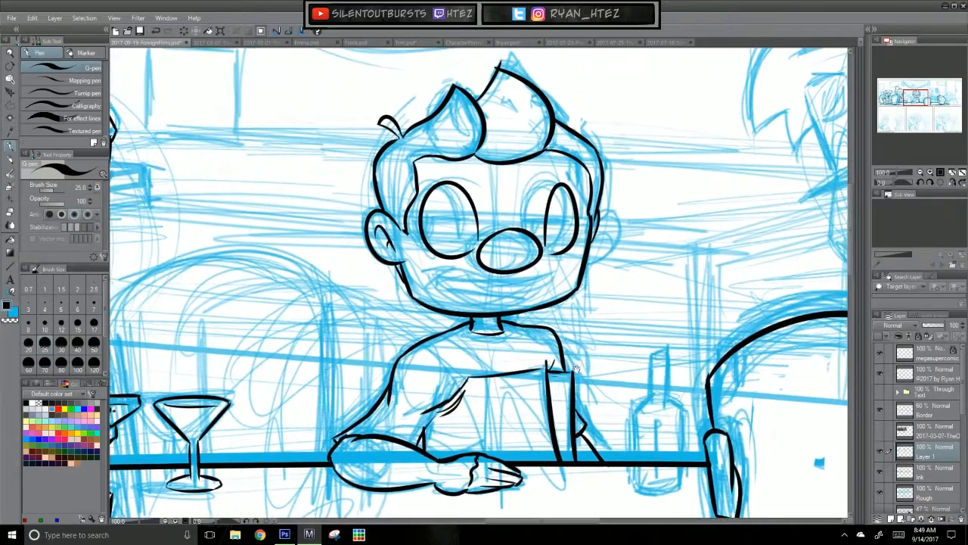
Step: Ink the middle character's slanted open mouth with its upper lip line, lower edge and inner opening
drag(556, 277, 484, 277)
key(ctrl+z)
mouse_move(559, 271)
mouse_down()
mouse_move(435, 287)
mouse_move(528, 284)
mouse_move(434, 288)
mouse_move(542, 294)
mouse_up()
key(ctrl+z)
key(ctrl+z)
drag(465, 278, 545, 286)
key(ctrl+z)
mouse_move(464, 278)
mouse_down()
mouse_move(525, 295)
mouse_move(543, 283)
mouse_up()
mouse_move(433, 290)
mouse_down()
mouse_move(513, 296)
mouse_move(498, 294)
mouse_up()
key(ctrl+z)
key(ctrl+z)
mouse_move(431, 291)
mouse_down()
mouse_move(532, 299)
mouse_move(510, 304)
mouse_move(522, 290)
mouse_move(499, 305)
mouse_move(546, 283)
mouse_up()
drag(440, 284, 498, 298)
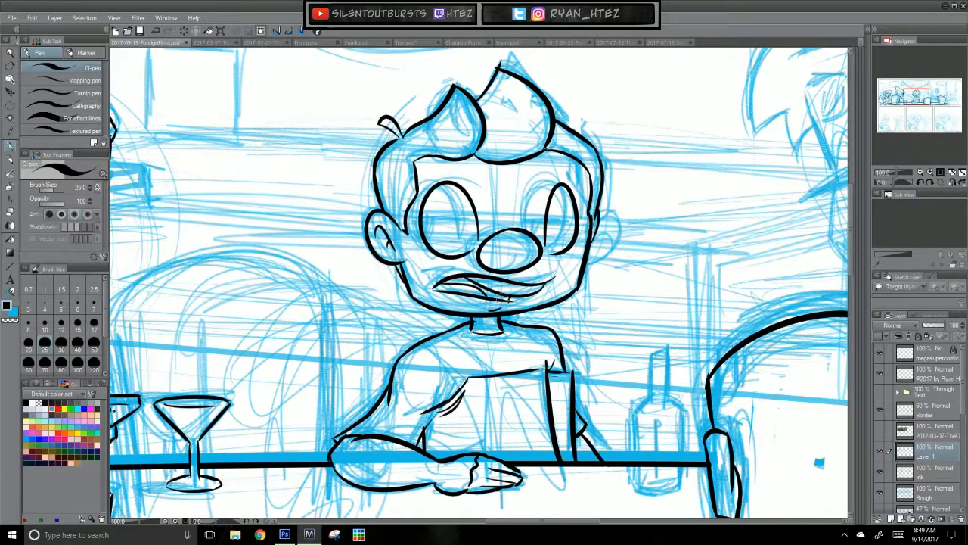
Step: Fill the mouth opening with black and ink the small crease at the mouth corner with the G-pen
key(g)
key(g)
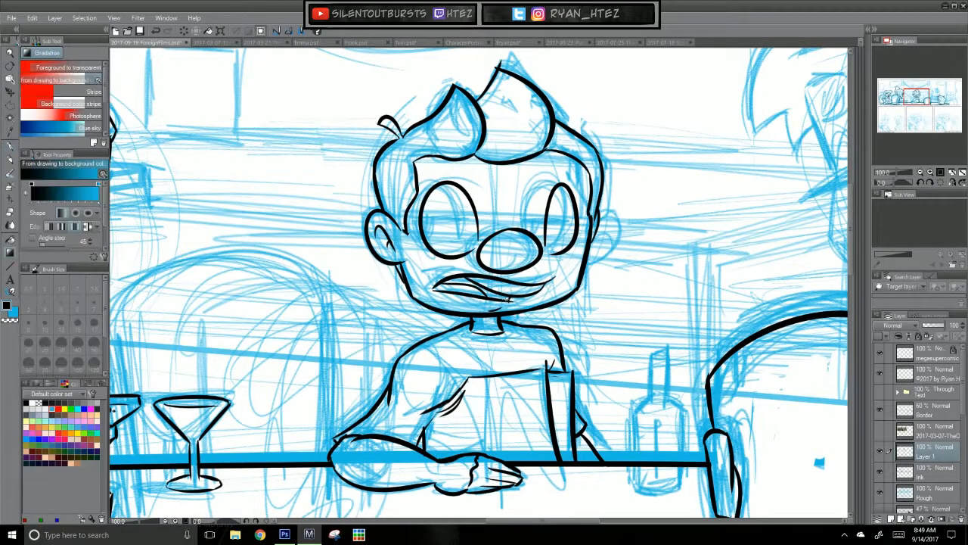
click(472, 283)
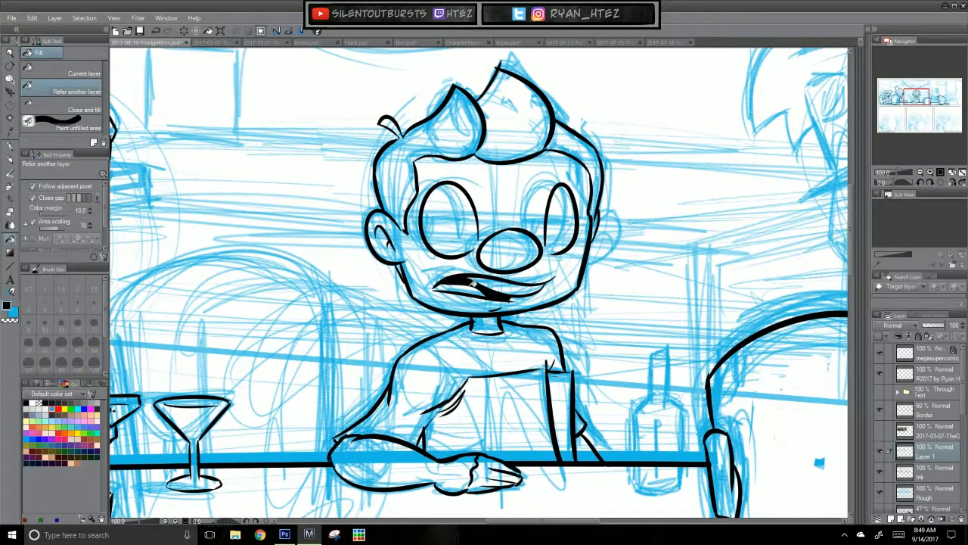
key(p)
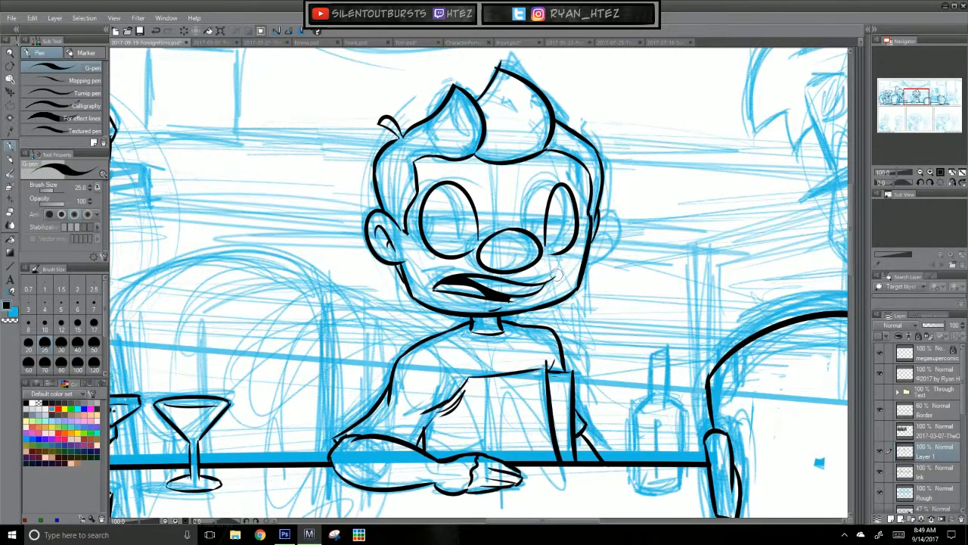
key(ctrl+z)
drag(547, 279, 555, 276)
Step: Ink a half-closed eyelid line across each of the middle character's eyes
mouse_move(426, 224)
mouse_down()
mouse_move(627, 220)
mouse_move(456, 227)
mouse_move(483, 221)
mouse_up()
key(ctrl+z)
key(ctrl+z)
key(ctrl+z)
drag(423, 225, 476, 221)
drag(546, 224, 582, 230)
key(ctrl+z)
key(ctrl+z)
drag(420, 219, 477, 216)
key(ctrl+z)
drag(547, 217, 578, 220)
Step: Ink the irises beneath the eyelids in both of the middle character's eyes
drag(529, 273, 711, 258)
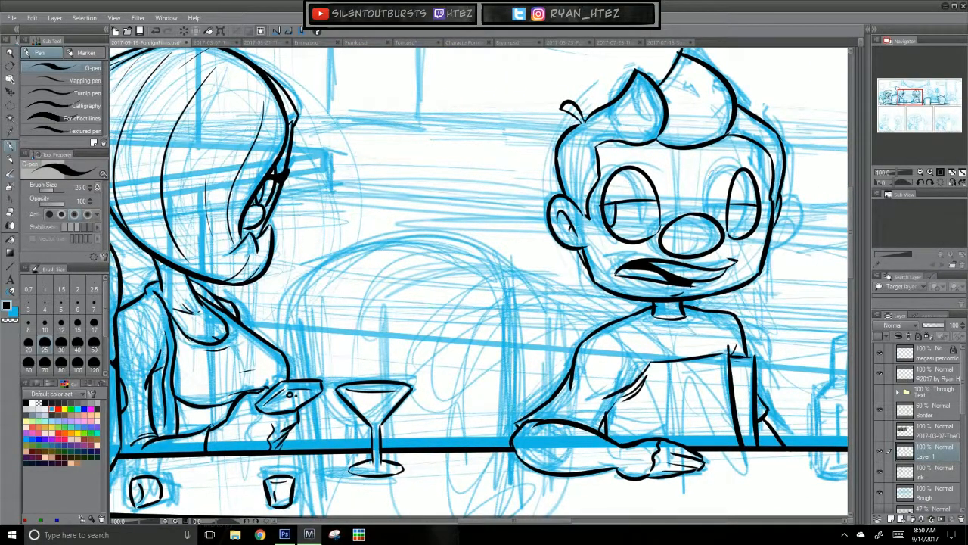
drag(731, 224, 736, 205)
key(ctrl+z)
drag(589, 439, 418, 415)
drag(442, 272, 419, 346)
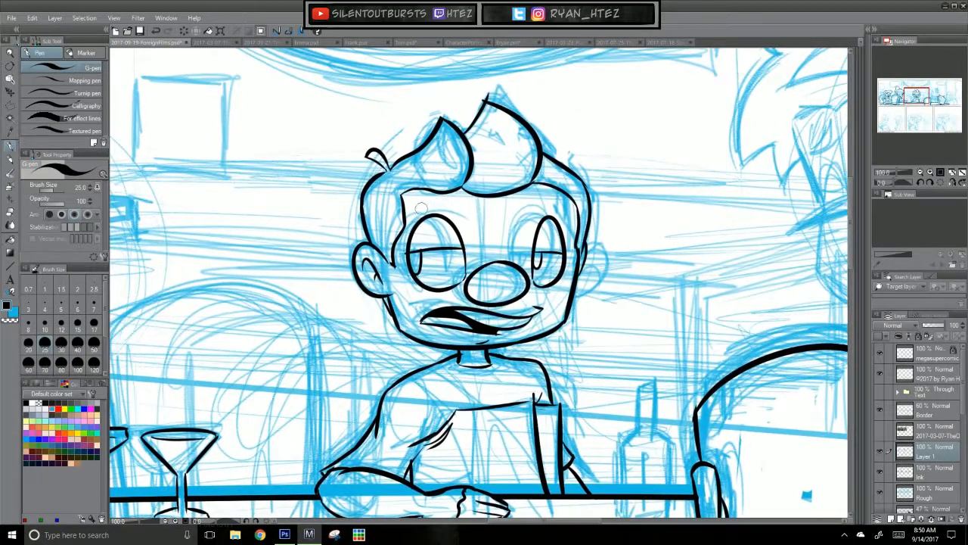
Step: Ink a thin arched eyebrow above each of the middle character's eyes
mouse_move(420, 212)
mouse_down()
mouse_move(470, 208)
mouse_move(443, 198)
mouse_move(466, 207)
mouse_up()
key(ctrl+z)
key(ctrl+z)
key(ctrl+z)
key(ctrl+z)
drag(418, 209, 470, 208)
mouse_move(534, 201)
mouse_down()
mouse_move(553, 187)
mouse_move(564, 215)
mouse_up()
key(ctrl+z)
drag(536, 203, 564, 214)
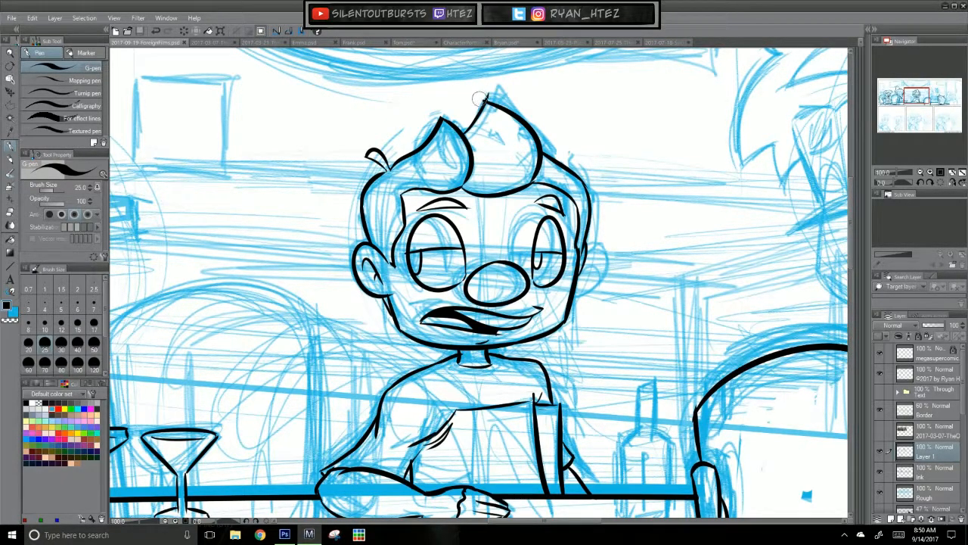
Step: Clean up the pointed tip of the large hair tuft, save the comic file and check the panel zoomed out
drag(489, 94, 484, 101)
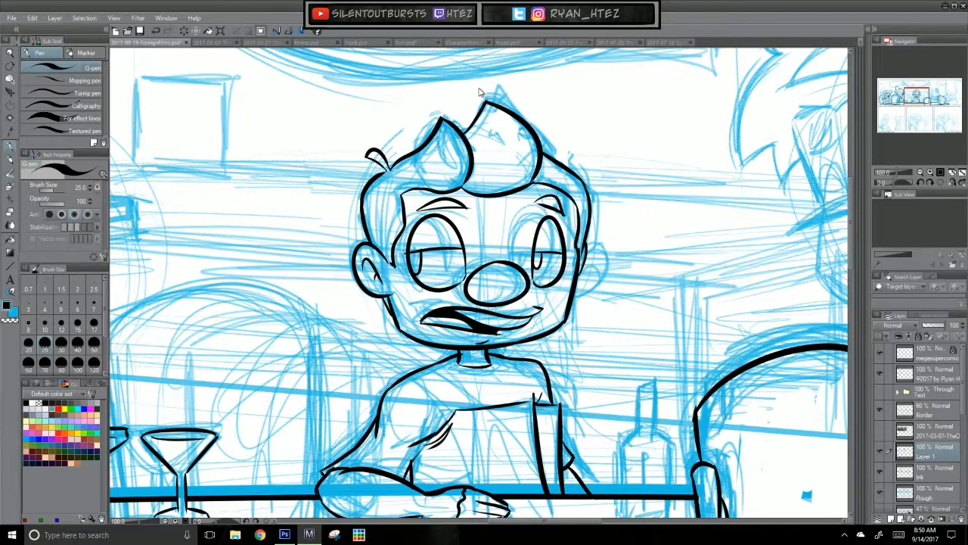
key(ctrl+s)
key(ctrl+minus)
key(ctrl+minus)
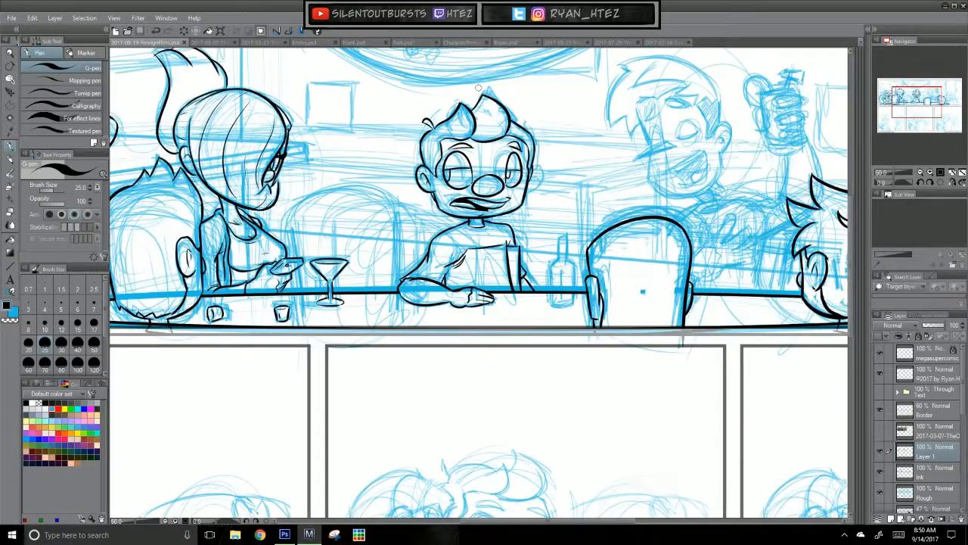
drag(601, 392, 703, 410)
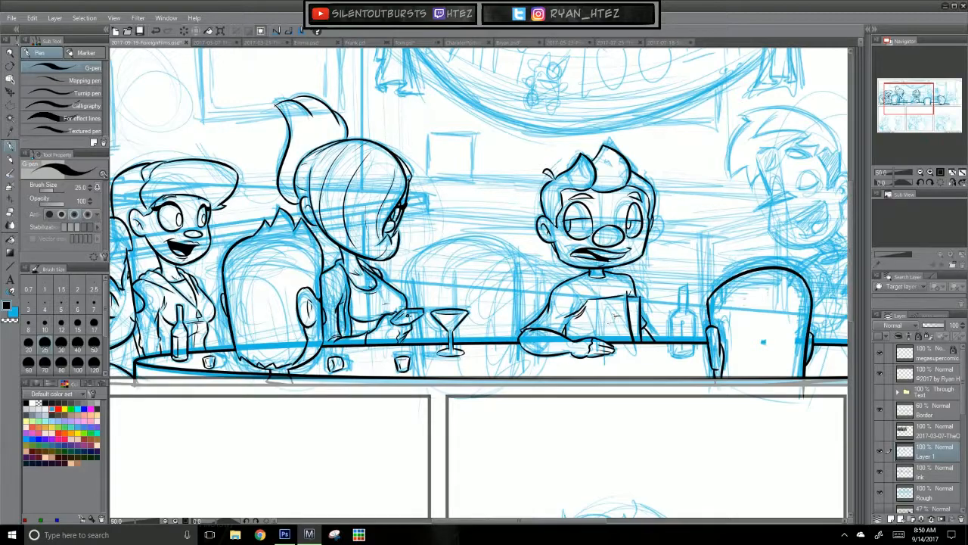
Step: Try a short stroke on the middle character's shirt, undo it and save the comic file
mouse_move(635, 296)
mouse_down()
mouse_move(640, 337)
mouse_move(624, 317)
mouse_up()
key(ctrl+z)
drag(701, 371, 350, 412)
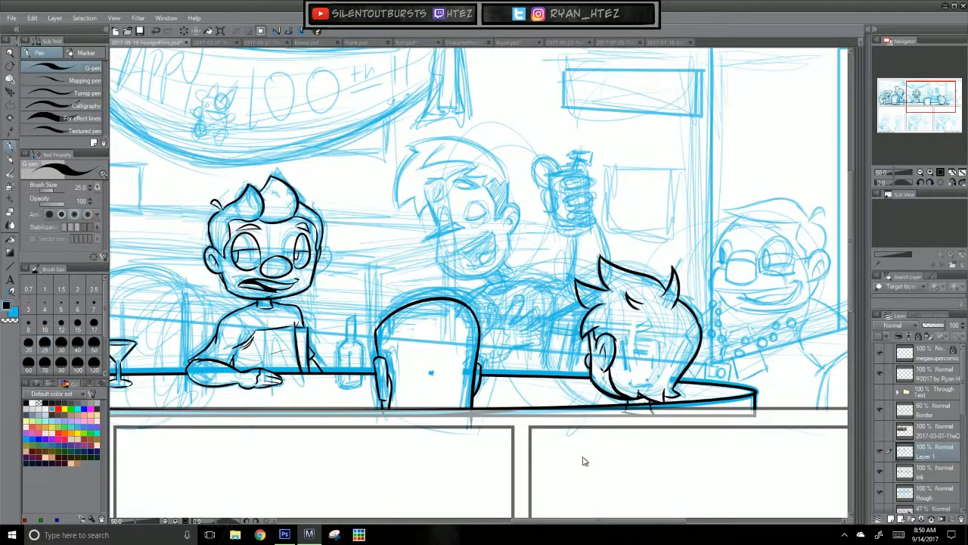
key(ctrl+s)
Step: Ink the outline of the bottle standing on the table between the middle character and the empty chair
scroll(552, 483, up, 2)
drag(215, 338, 663, 375)
mouse_move(574, 253)
mouse_down()
mouse_move(579, 329)
mouse_move(573, 276)
mouse_move(581, 314)
mouse_move(612, 322)
mouse_move(574, 315)
mouse_move(614, 311)
mouse_move(611, 258)
mouse_up()
key(ctrl+z)
key(ctrl+z)
key(ctrl+z)
drag(611, 322, 612, 259)
key(ctrl+z)
mouse_move(613, 322)
mouse_down()
mouse_move(612, 255)
mouse_move(580, 255)
mouse_move(614, 256)
mouse_move(600, 232)
mouse_move(591, 243)
mouse_move(600, 219)
mouse_up()
key(ctrl+z)
key(ctrl+z)
key(ctrl+z)
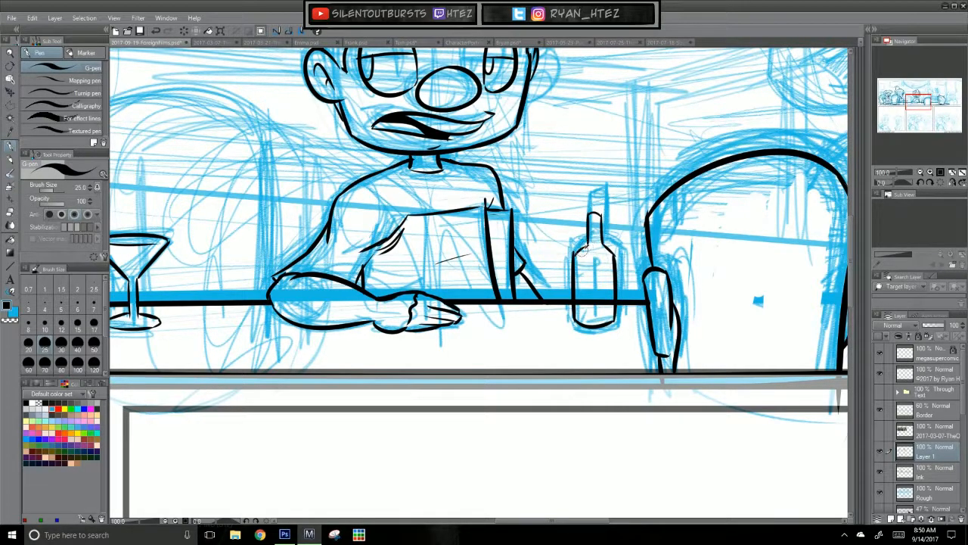
Step: Ink the rectangular label on the front of the bottle
key(ctrl+z)
mouse_move(575, 266)
mouse_down()
mouse_move(597, 270)
mouse_move(593, 312)
mouse_up()
key(ctrl+z)
drag(593, 312, 576, 313)
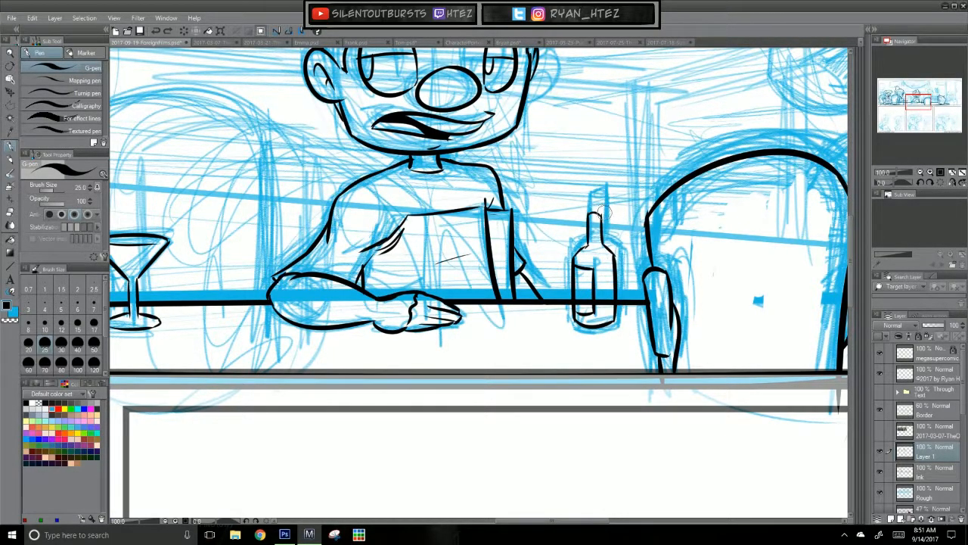
Step: Make the Ink layer active and review the inked figures and objects along the table in the top panel
click(943, 474)
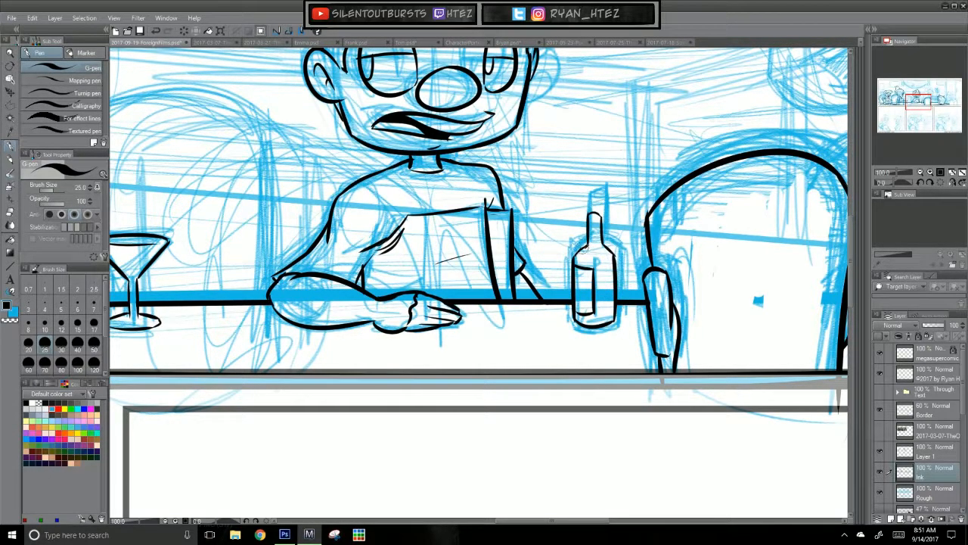
drag(511, 354, 536, 399)
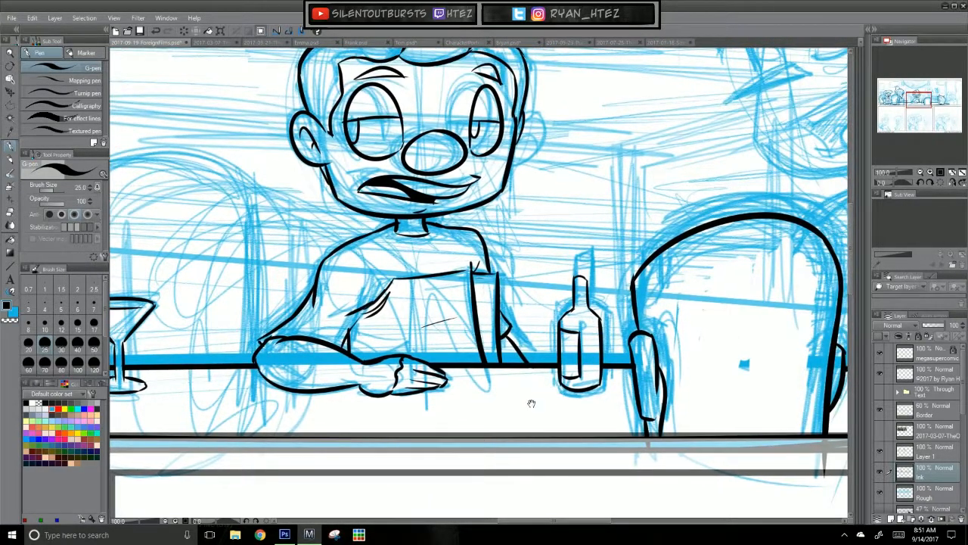
drag(457, 458, 661, 441)
scroll(660, 442, down, 1)
scroll(660, 446, down, 1)
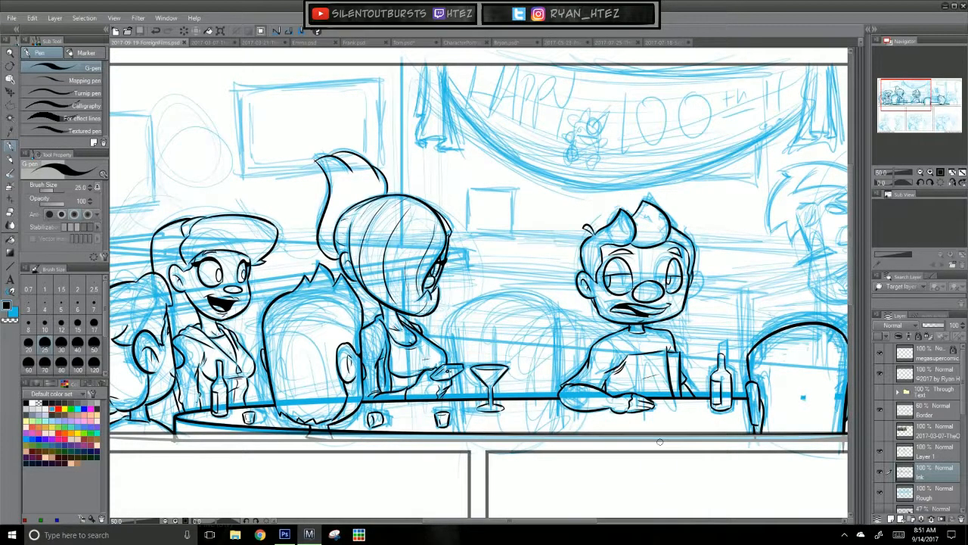
drag(660, 442, 703, 428)
drag(810, 451, 639, 447)
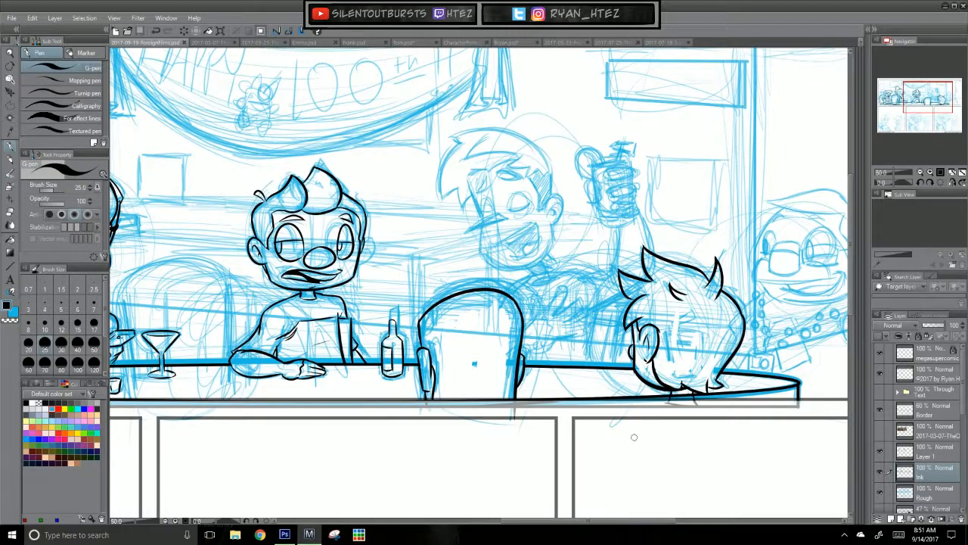
Step: On Layer 1, ink the slanted forehead line of the laughing man behind the empty chair
drag(730, 463, 711, 473)
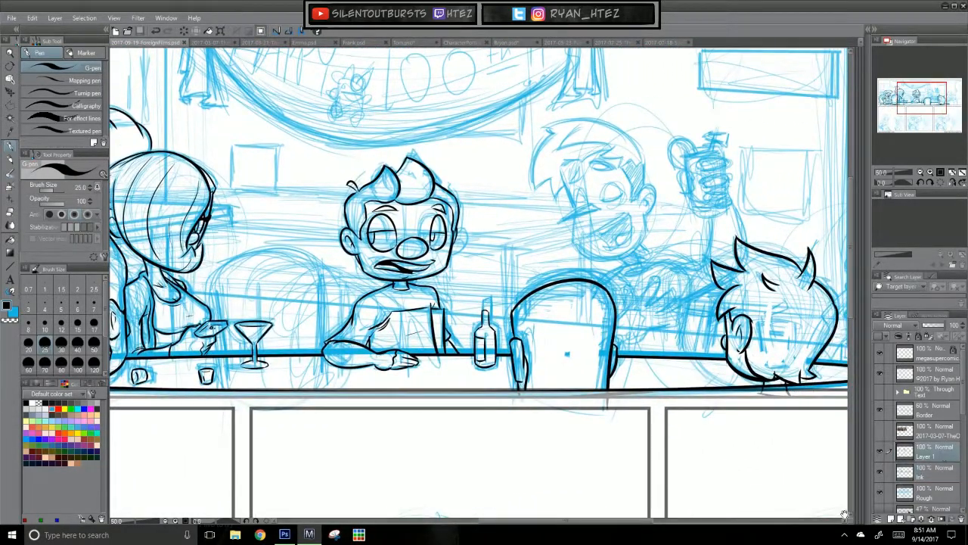
key(ctrl+plus)
key(ctrl+plus)
key(ctrl+plus)
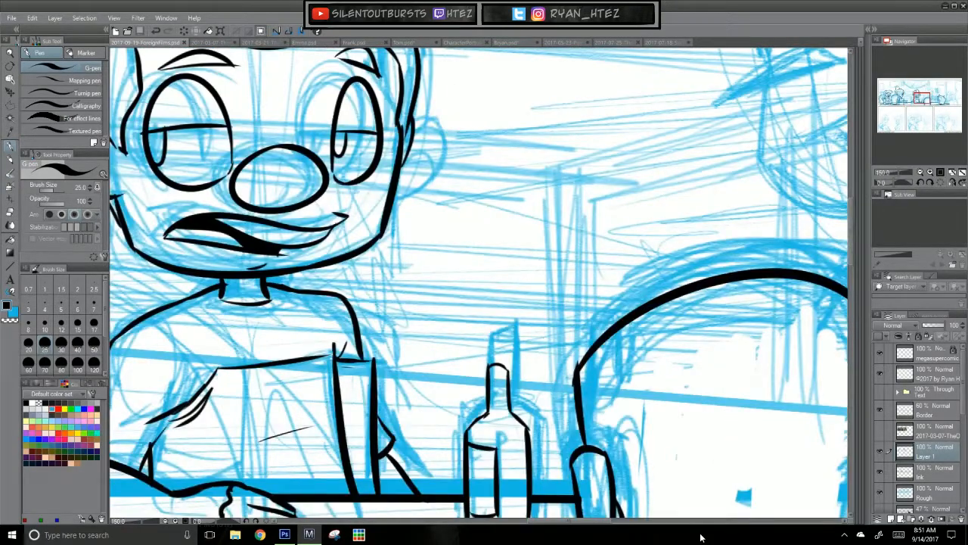
mouse_move(673, 200)
mouse_down()
mouse_move(391, 278)
mouse_move(410, 329)
mouse_up()
drag(408, 145, 445, 248)
key(ctrl+z)
key(ctrl+z)
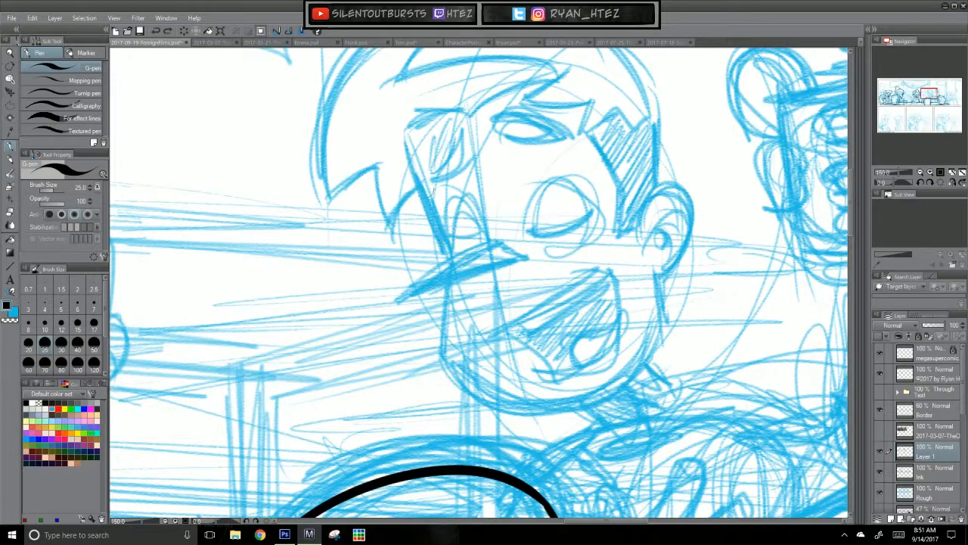
drag(404, 133, 448, 257)
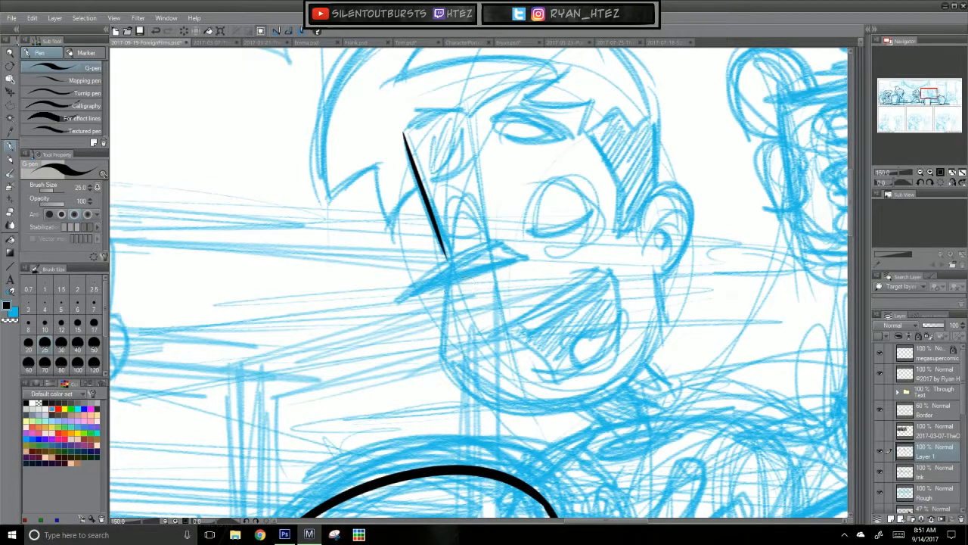
key(ctrl+z)
Step: Ink the laughing man's long pointed nose
mouse_move(391, 302)
mouse_down()
mouse_move(510, 239)
mouse_move(457, 259)
mouse_move(501, 242)
mouse_up()
key(ctrl+z)
mouse_move(394, 305)
mouse_down()
mouse_move(513, 236)
mouse_move(528, 257)
mouse_up()
key(ctrl+z)
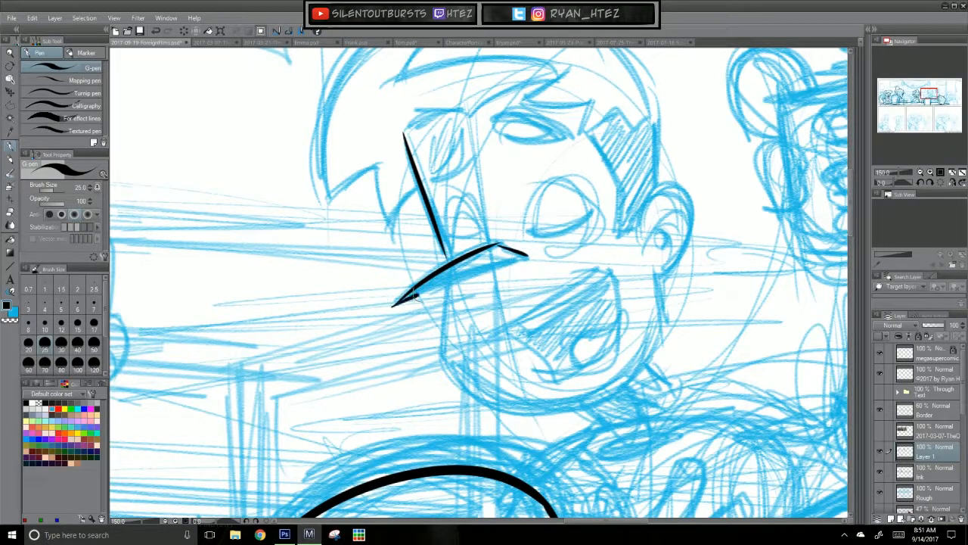
drag(395, 307, 528, 256)
Step: Ink the laughing man's cheek, rounded chin and jaw line up toward the ear
mouse_move(451, 282)
mouse_down()
mouse_move(446, 373)
mouse_move(444, 355)
mouse_move(528, 407)
mouse_up()
key(ctrl+z)
key(ctrl+z)
mouse_move(445, 349)
mouse_down()
mouse_move(581, 408)
mouse_move(655, 343)
mouse_up()
key(ctrl+z)
drag(571, 408, 672, 321)
drag(657, 281, 667, 326)
Step: Ink the laughing man's ear with its inner fold and the side of the head above it
key(ctrl+z)
mouse_move(640, 227)
mouse_down()
mouse_move(685, 201)
mouse_move(690, 212)
mouse_move(657, 274)
mouse_move(676, 193)
mouse_move(656, 273)
mouse_up()
key(ctrl+z)
key(ctrl+z)
key(ctrl+z)
key(ctrl+z)
key(ctrl+z)
drag(639, 229, 650, 278)
key(ctrl+z)
mouse_move(639, 229)
mouse_down()
mouse_move(649, 280)
mouse_move(681, 235)
mouse_move(675, 213)
mouse_move(682, 235)
mouse_move(668, 241)
mouse_up()
key(ctrl+z)
drag(680, 145, 665, 206)
mouse_move(628, 274)
mouse_down()
mouse_move(628, 189)
mouse_move(664, 277)
mouse_up()
key(ctrl+z)
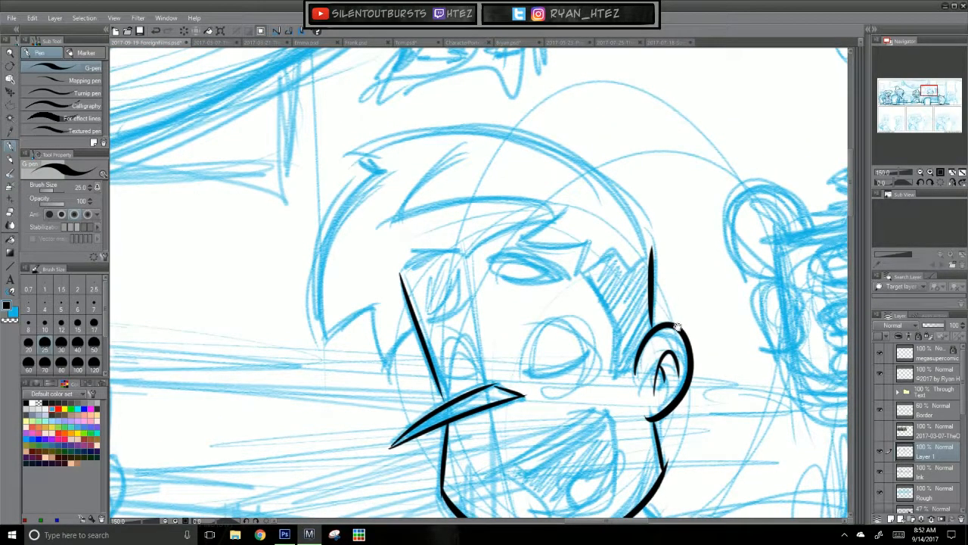
Step: Ink the top contour of the laughing man's hair, curving from above the ear over to the front tuft
drag(689, 381, 698, 365)
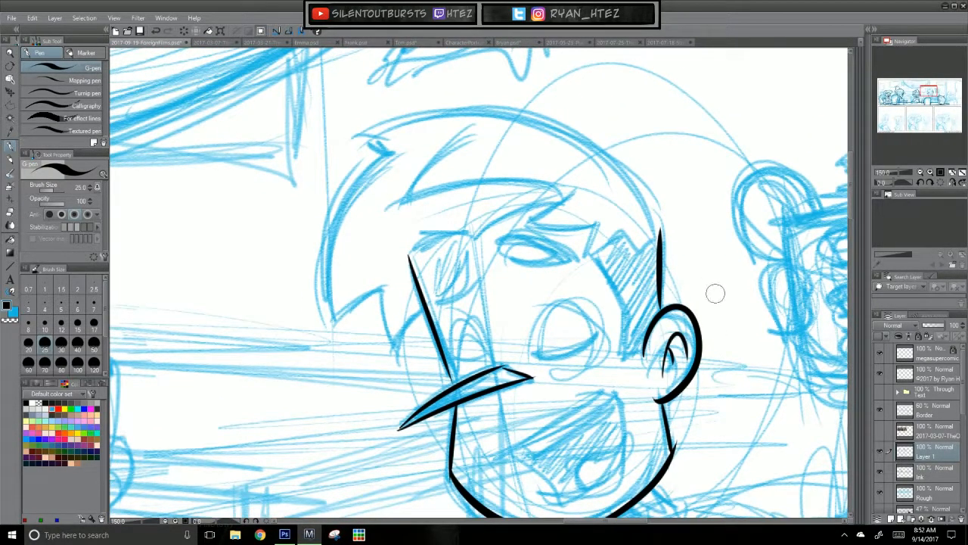
key(ctrl+z)
drag(658, 309, 656, 222)
key(ctrl+z)
mouse_move(656, 312)
mouse_down()
mouse_move(655, 231)
mouse_move(594, 151)
mouse_move(345, 138)
mouse_up()
key(ctrl+z)
drag(656, 251, 336, 136)
key(ctrl+z)
mouse_move(655, 250)
mouse_down()
mouse_move(484, 113)
mouse_move(349, 136)
mouse_up()
key(ctrl+z)
Step: Ink the front contour of the laughing man's hair down to its jagged hanging points beside the forehead
mouse_move(652, 244)
mouse_down()
mouse_move(361, 143)
mouse_move(396, 159)
mouse_move(325, 239)
mouse_up()
key(ctrl+z)
mouse_move(382, 148)
mouse_down()
mouse_move(331, 333)
mouse_move(353, 195)
mouse_move(392, 155)
mouse_move(336, 334)
mouse_move(385, 287)
mouse_up()
key(ctrl+z)
key(ctrl+z)
key(ctrl+z)
drag(336, 332, 387, 286)
key(ctrl+z)
mouse_move(337, 333)
mouse_down()
mouse_move(379, 292)
mouse_move(401, 352)
mouse_up()
key(ctrl+z)
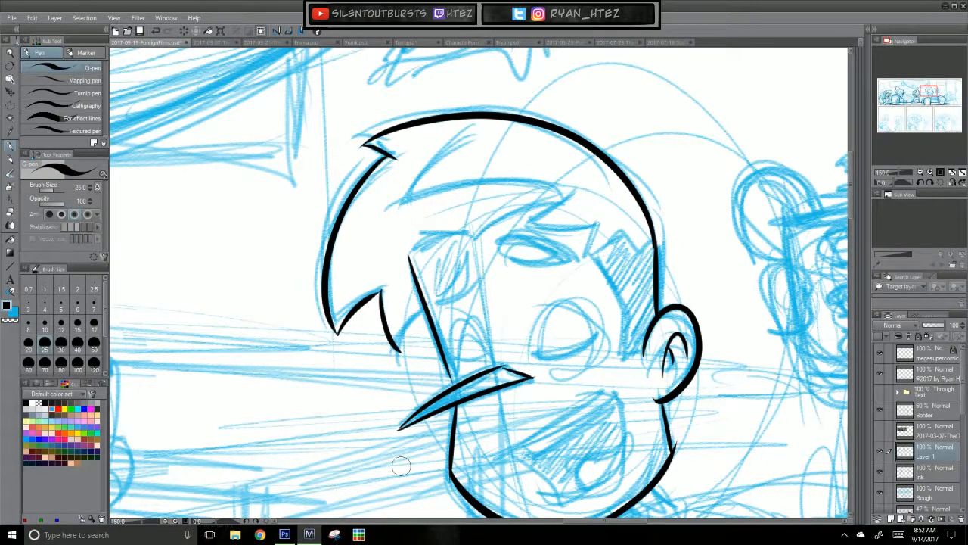
key(ctrl+z)
drag(401, 351, 416, 313)
Step: Ink the laughing man's fringe points and the sideburn in front of his ear, filling the sideburn solid black
mouse_move(575, 187)
mouse_down()
mouse_move(526, 226)
mouse_move(598, 227)
mouse_move(627, 305)
mouse_up()
key(ctrl+z)
mouse_move(589, 251)
mouse_down()
mouse_move(627, 307)
mouse_move(627, 354)
mouse_move(644, 346)
mouse_up()
key(ctrl+z)
mouse_move(591, 252)
mouse_down()
mouse_move(626, 235)
mouse_move(643, 258)
mouse_move(655, 232)
mouse_up()
key(ctrl+z)
key(ctrl+z)
key(ctrl+z)
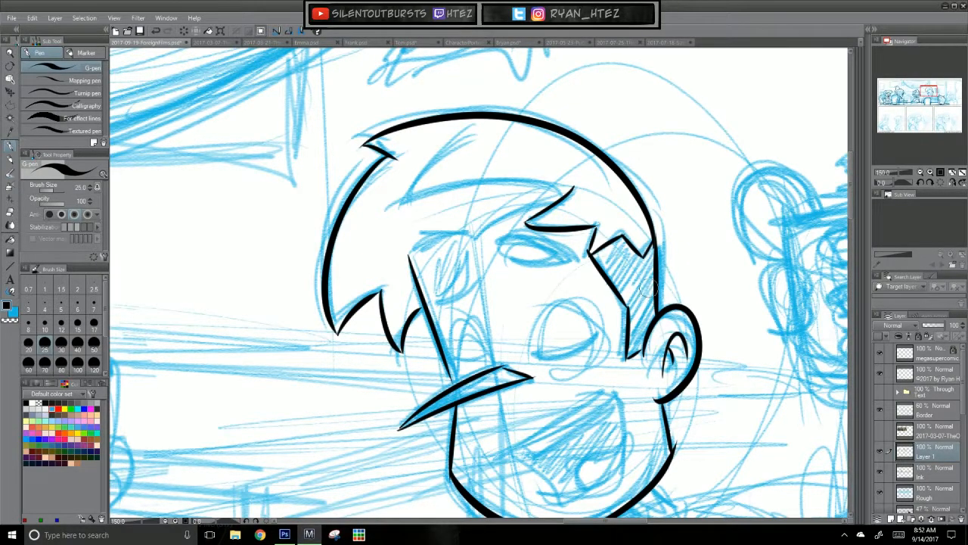
key(g)
click(652, 288)
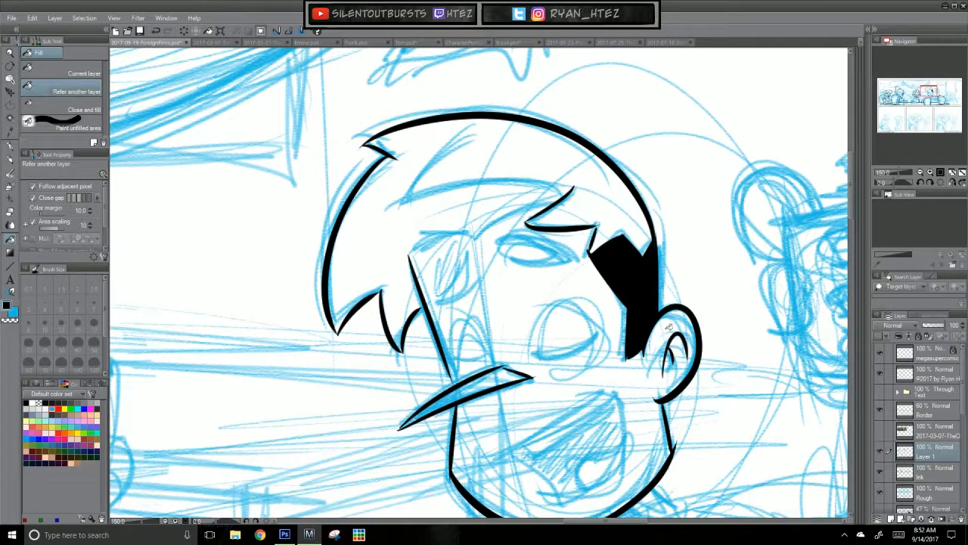
Step: Ink two curved strand lines inside the laughing man's hair above the fringe
key(p)
drag(576, 322, 614, 380)
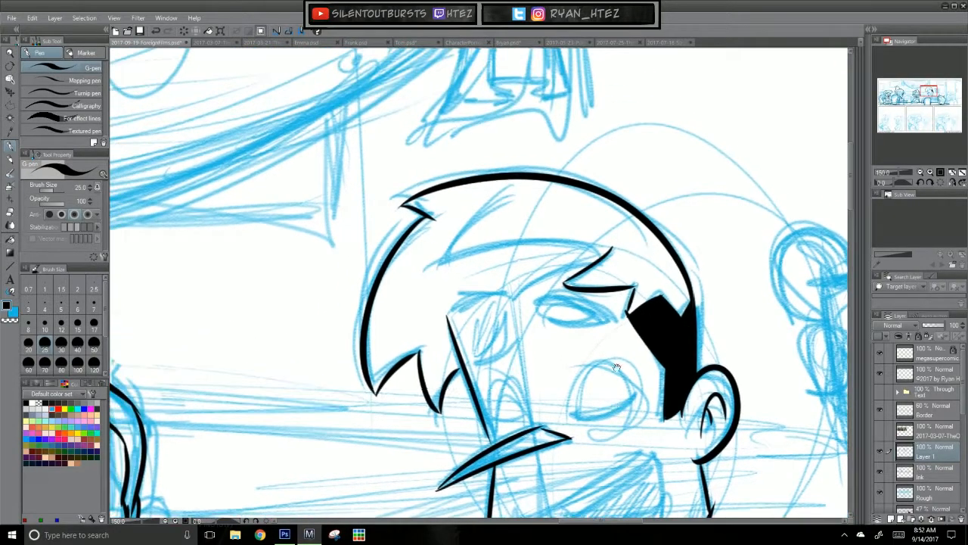
mouse_move(509, 199)
mouse_down()
mouse_move(447, 276)
mouse_move(536, 244)
mouse_up()
key(ctrl+z)
key(ctrl+z)
drag(446, 277, 599, 245)
key(ctrl+z)
drag(447, 277, 613, 247)
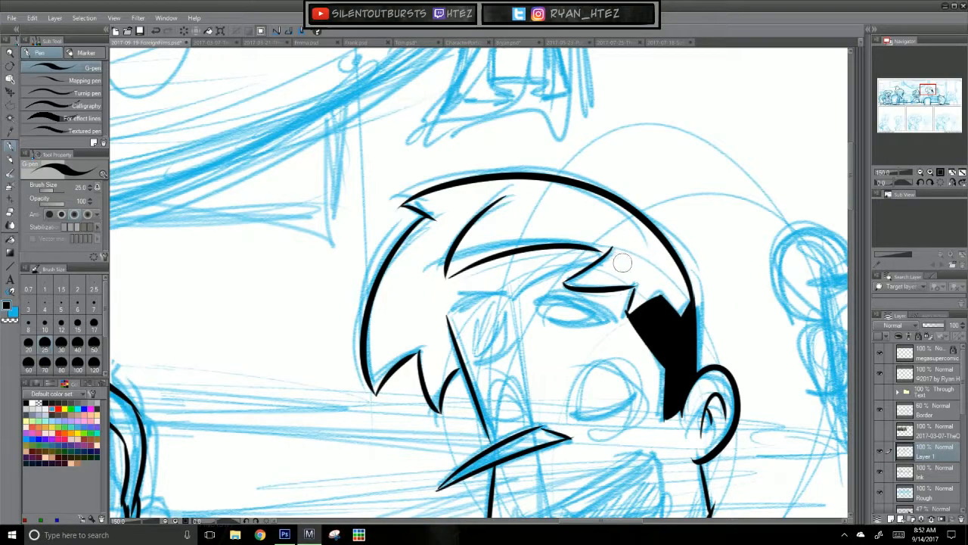
Step: Ink the lower edge of the fringe across the laughing man's forehead
drag(639, 409, 626, 326)
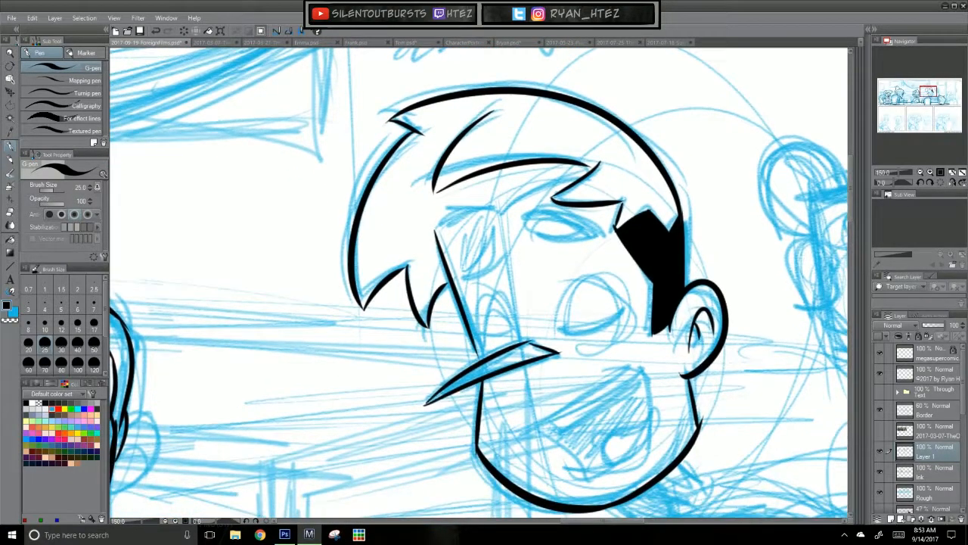
mouse_move(580, 179)
mouse_down()
mouse_move(497, 217)
mouse_move(494, 204)
mouse_move(498, 213)
mouse_move(434, 226)
mouse_up()
key(ctrl+z)
key(ctrl+z)
drag(498, 207, 436, 225)
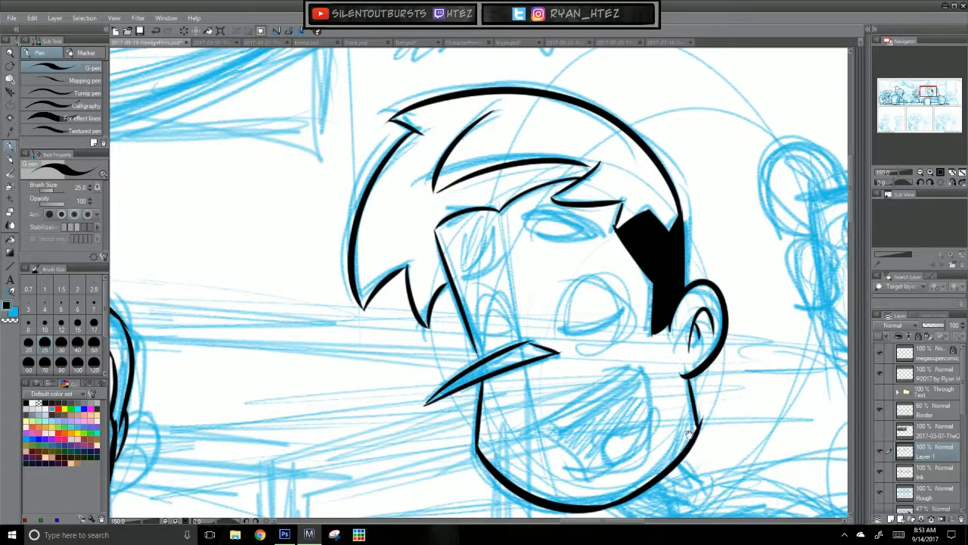
Step: Ink the upper lip line, mouth corner and back edge of the laughing man's open mouth
drag(692, 436, 651, 284)
drag(470, 266, 596, 202)
key(ctrl+z)
key(ctrl+z)
mouse_move(468, 272)
mouse_down()
mouse_move(579, 206)
mouse_move(549, 233)
mouse_move(609, 205)
mouse_move(595, 297)
mouse_up()
key(ctrl+z)
key(ctrl+z)
key(ctrl+z)
drag(591, 214, 596, 297)
key(ctrl+z)
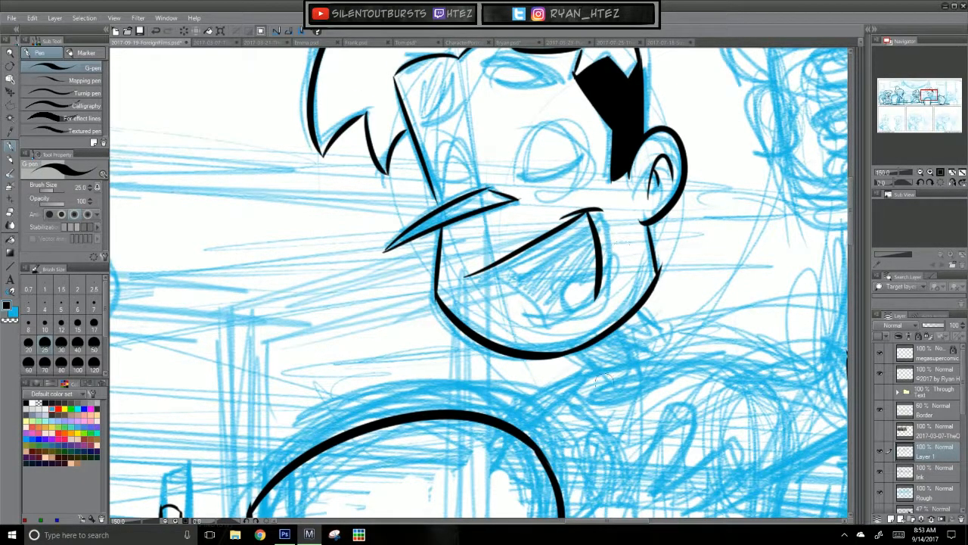
Step: Close the open mouth shape with the lower lip lines
key(ctrl+z)
drag(597, 291, 552, 323)
drag(488, 269, 554, 321)
key(ctrl+z)
Step: Ink the edge of the upper teeth inside the open mouth, parallel to the upper lip
key(ctrl+z)
drag(482, 273, 555, 321)
drag(516, 272, 580, 230)
key(ctrl+z)
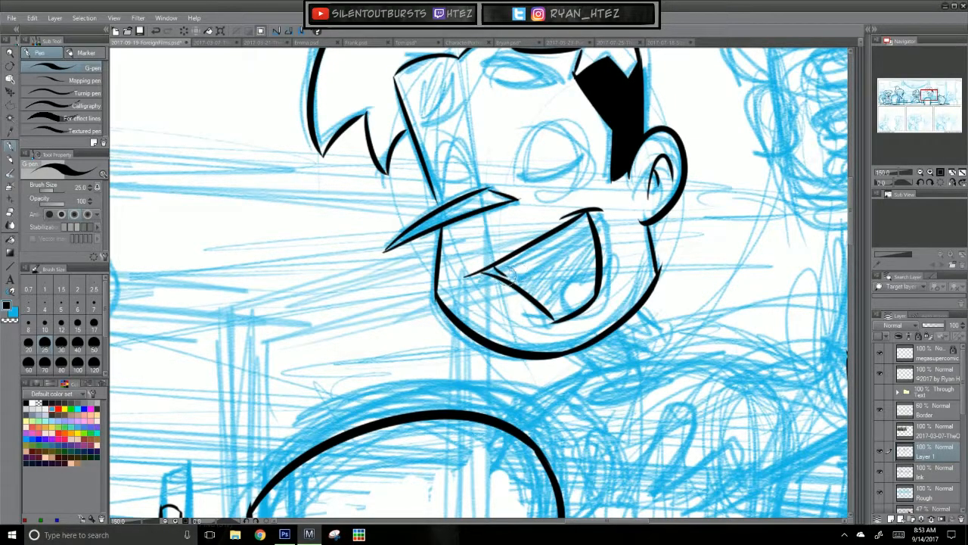
drag(490, 271, 588, 212)
key(ctrl+z)
drag(495, 270, 594, 211)
key(ctrl+z)
drag(496, 270, 594, 211)
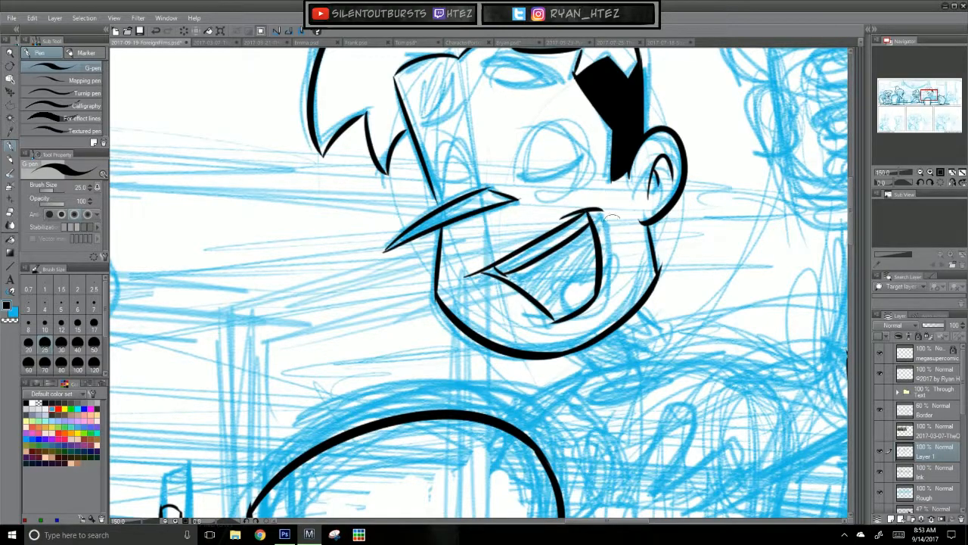
Step: Ink the tongue inside the laughing man's mouth and fill the space around it with solid black
mouse_move(597, 266)
mouse_down()
mouse_move(566, 280)
mouse_move(569, 304)
mouse_up()
key(ctrl+z)
key(ctrl+z)
mouse_move(597, 269)
mouse_down()
mouse_move(566, 308)
mouse_move(589, 277)
mouse_move(580, 311)
mouse_move(586, 296)
mouse_move(590, 273)
mouse_up()
key(ctrl+z)
key(ctrl+z)
key(g)
click(582, 254)
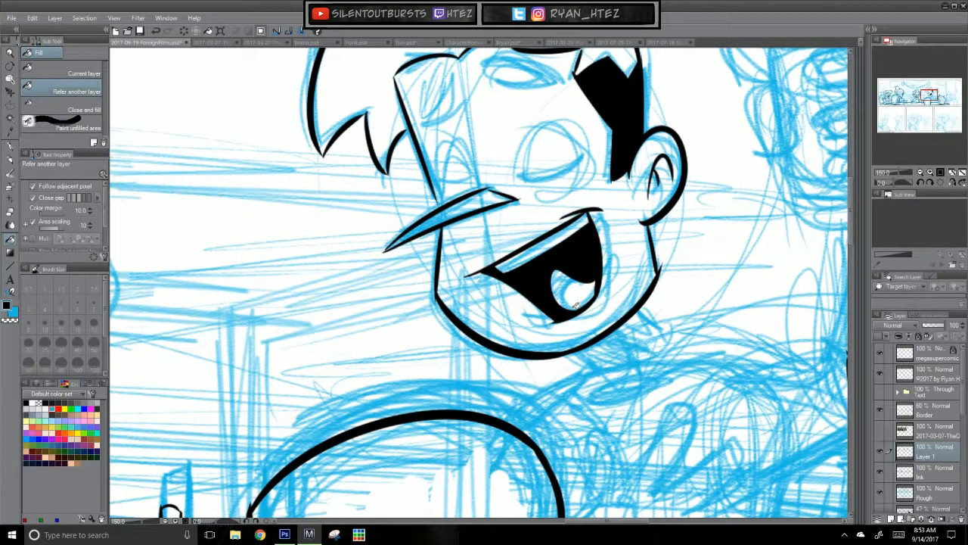
Step: Ink both of the laughing man's closed eyes, each with a rounded outline and a curved lid line
key(p)
drag(567, 214, 558, 293)
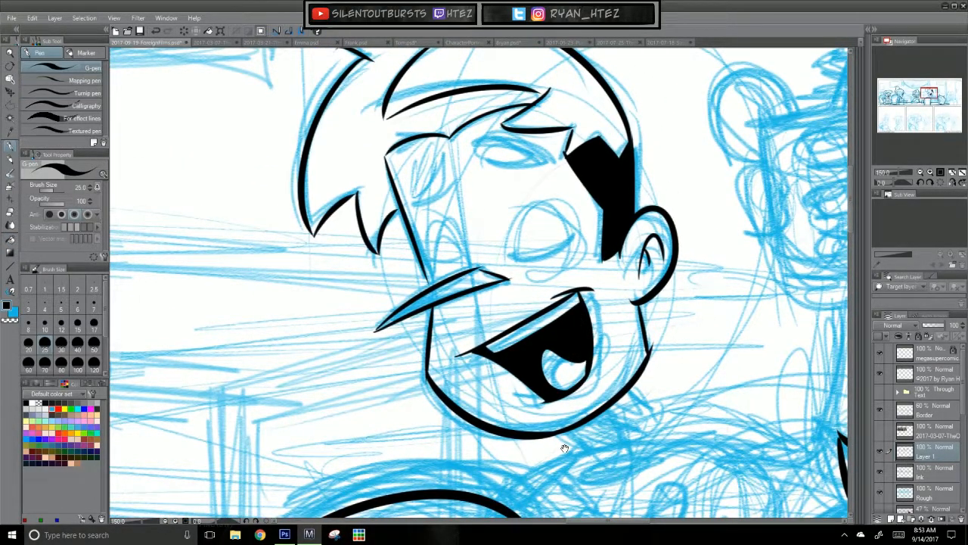
mouse_move(656, 401)
mouse_down()
mouse_move(633, 525)
mouse_move(653, 407)
mouse_up()
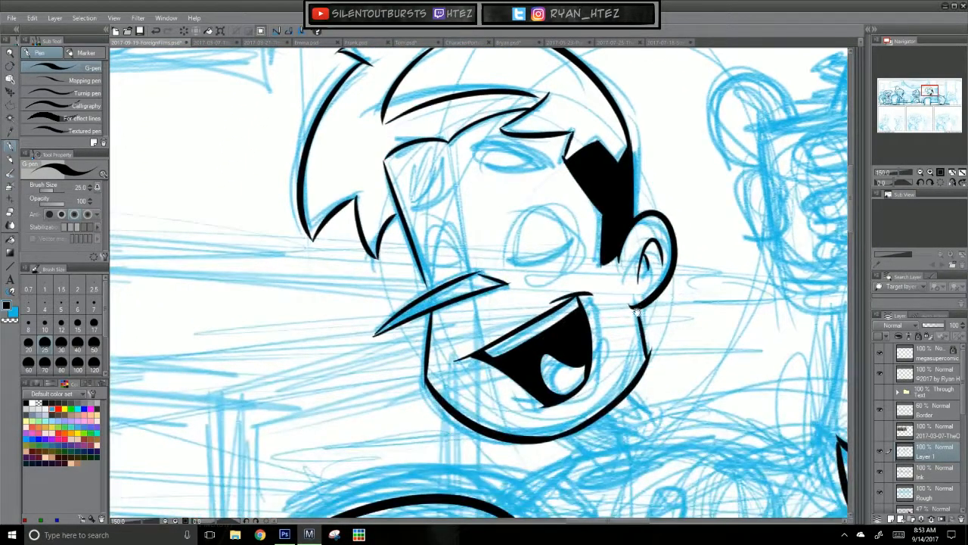
drag(514, 259, 567, 246)
key(ctrl+z)
mouse_move(513, 271)
mouse_down()
mouse_move(561, 219)
mouse_move(551, 280)
mouse_up()
key(ctrl+z)
key(ctrl+z)
mouse_move(465, 272)
mouse_down()
mouse_move(429, 283)
mouse_move(430, 273)
mouse_up()
key(ctrl+z)
key(ctrl+z)
drag(507, 258, 567, 260)
drag(463, 271, 428, 274)
key(ctrl+z)
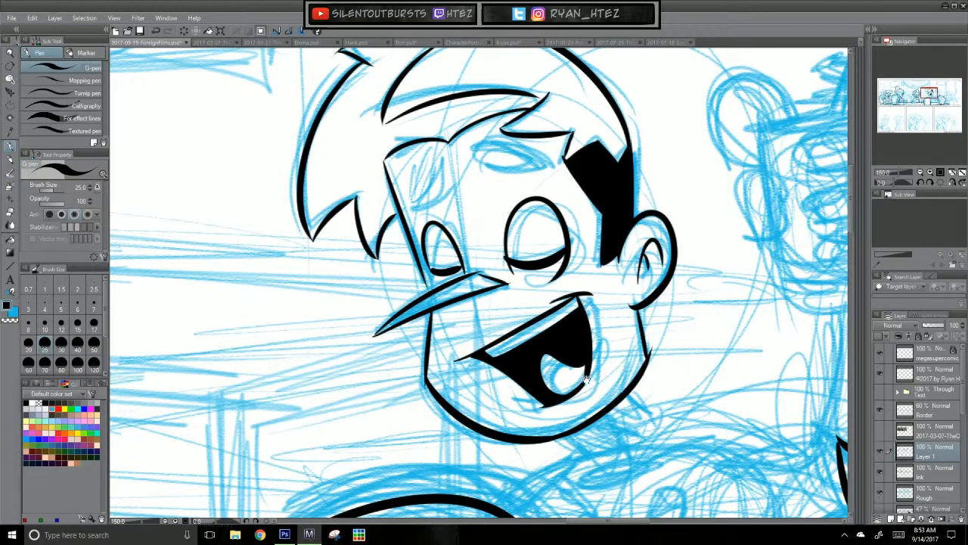
Step: Ink both of the laughing man's eyebrows and a short curved line beneath his lower lip
key(ctrl+z)
mouse_move(413, 202)
mouse_down()
mouse_move(441, 157)
mouse_move(448, 189)
mouse_up()
mouse_move(445, 159)
mouse_down()
mouse_move(452, 186)
mouse_move(441, 207)
mouse_up()
mouse_move(475, 144)
mouse_down()
mouse_move(475, 169)
mouse_move(485, 147)
mouse_move(482, 172)
mouse_move(538, 172)
mouse_move(544, 139)
mouse_move(540, 162)
mouse_move(484, 136)
mouse_up()
key(ctrl+z)
key(ctrl+z)
key(ctrl+z)
drag(713, 416, 565, 327)
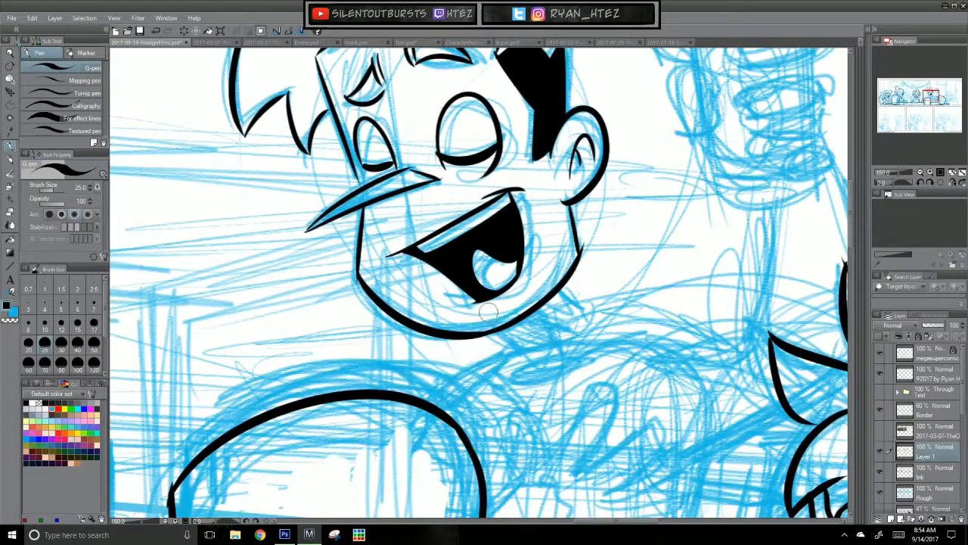
drag(485, 314, 512, 310)
mouse_move(685, 309)
mouse_down()
mouse_move(676, 425)
mouse_move(643, 363)
mouse_move(593, 162)
mouse_move(623, 399)
mouse_move(607, 376)
mouse_up()
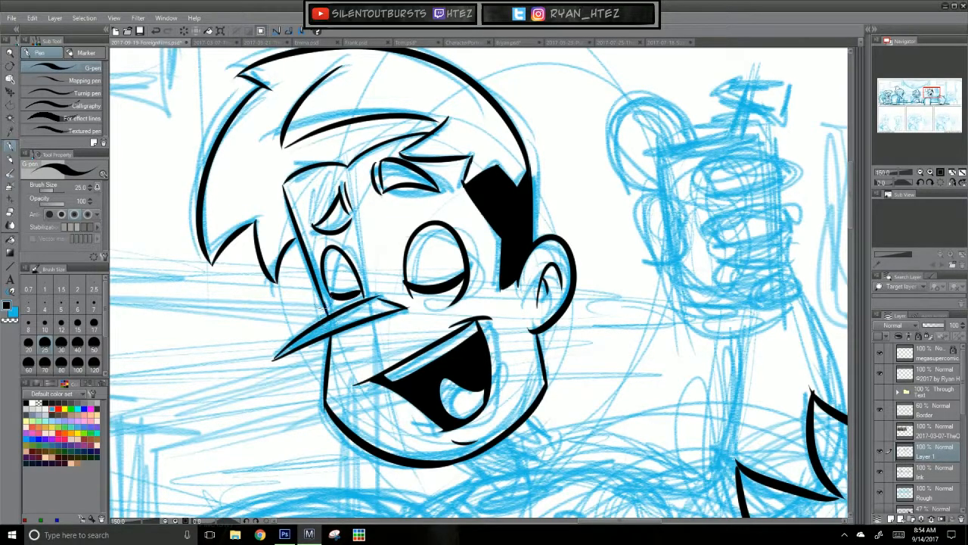
Step: Ink both sides of the laughing man's neck and the shoulder line running down behind the chair
mouse_move(553, 488)
mouse_down()
mouse_move(481, 336)
mouse_move(522, 235)
mouse_up()
drag(437, 212, 464, 244)
mouse_move(466, 191)
mouse_down()
mouse_move(506, 224)
mouse_move(398, 262)
mouse_up()
key(ctrl+z)
drag(446, 230, 364, 291)
drag(594, 262, 457, 356)
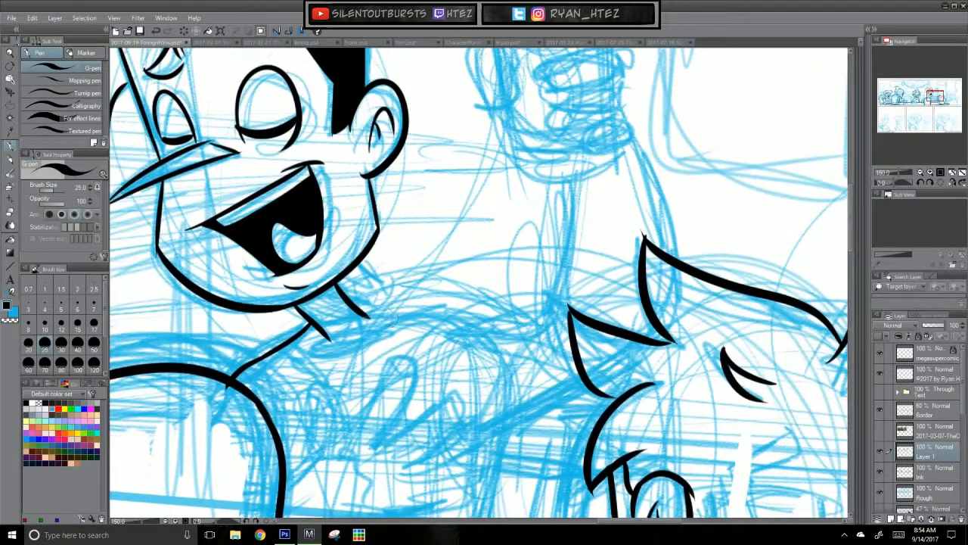
Step: Ink a curved neckline at the base of the neck and the shoulder line toward the raised arm
key(ctrl+z)
mouse_move(370, 317)
mouse_down()
mouse_move(344, 347)
mouse_move(330, 347)
mouse_up()
drag(353, 301, 495, 283)
key(ctrl+z)
key(ctrl+z)
mouse_move(413, 295)
mouse_down()
mouse_move(487, 294)
mouse_move(505, 312)
mouse_move(424, 296)
mouse_move(484, 287)
mouse_move(511, 314)
mouse_up()
key(ctrl+z)
key(ctrl+z)
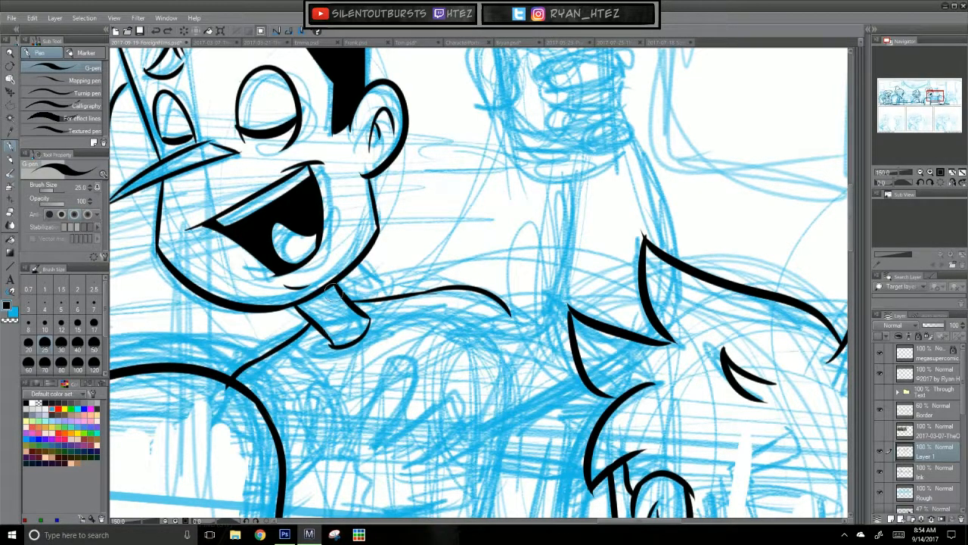
Step: Replace the curved neckline with a pointed open shirt collar and ink the small shirt buttons beside it
key(ctrl+z)
key(ctrl+z)
mouse_move(314, 326)
mouse_down()
mouse_move(305, 344)
mouse_move(335, 382)
mouse_move(343, 359)
mouse_up()
key(ctrl+z)
key(ctrl+z)
key(ctrl+z)
key(ctrl+z)
mouse_move(340, 392)
mouse_down()
mouse_move(344, 352)
mouse_move(378, 319)
mouse_up()
drag(377, 317, 369, 312)
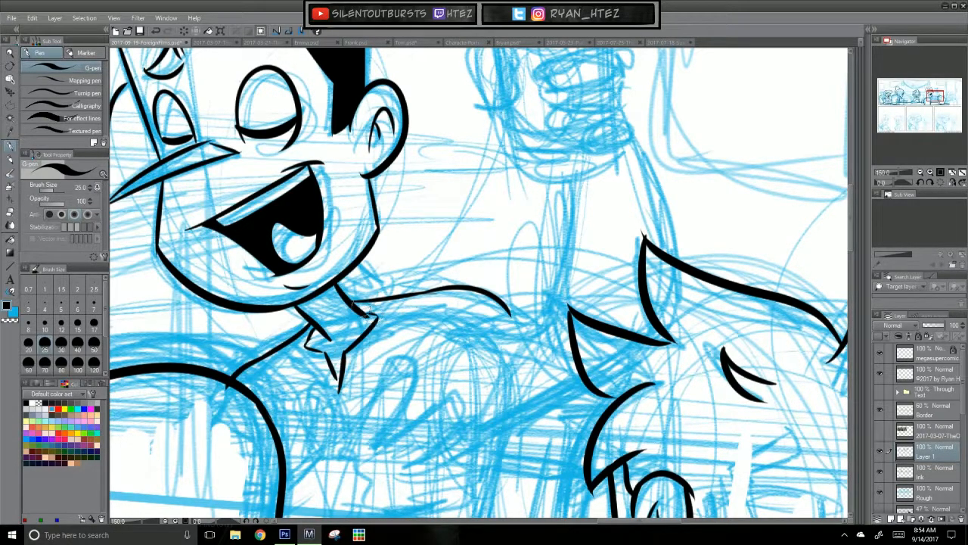
click(352, 380)
Step: Ink both sides of the raised forearm, from below the mug down to the sleeve and the seated figure's hair
drag(571, 180, 556, 327)
key(ctrl+z)
key(ctrl+z)
drag(626, 135, 667, 252)
Step: Ink the curved fold lines of the sleeve bunched at the base of the raised forearm
key(ctrl+z)
drag(608, 386, 641, 304)
drag(590, 226, 584, 272)
key(ctrl+z)
mouse_move(591, 232)
mouse_down()
mouse_move(604, 257)
mouse_move(576, 244)
mouse_move(577, 270)
mouse_up()
key(ctrl+z)
Step: Ink the sleeve's lower edge toward the torso and refine the remaining folds around it
key(ctrl+z)
drag(571, 234, 565, 260)
mouse_move(561, 244)
mouse_down()
mouse_move(555, 282)
mouse_move(566, 302)
mouse_move(612, 296)
mouse_move(619, 309)
mouse_move(520, 354)
mouse_up()
key(ctrl+z)
drag(606, 315, 517, 349)
drag(543, 230, 567, 233)
key(ctrl+z)
mouse_move(533, 349)
mouse_down()
mouse_move(523, 291)
mouse_move(508, 399)
mouse_up()
key(ctrl+z)
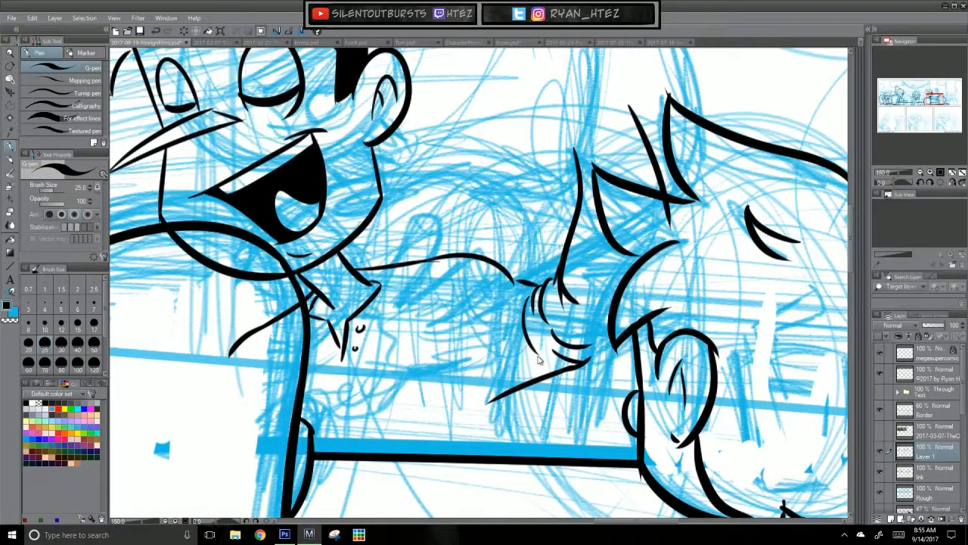
key(ctrl+z)
mouse_move(596, 255)
mouse_down()
mouse_move(543, 246)
mouse_move(581, 262)
mouse_up()
key(ctrl+z)
drag(564, 195, 587, 252)
key(ctrl+z)
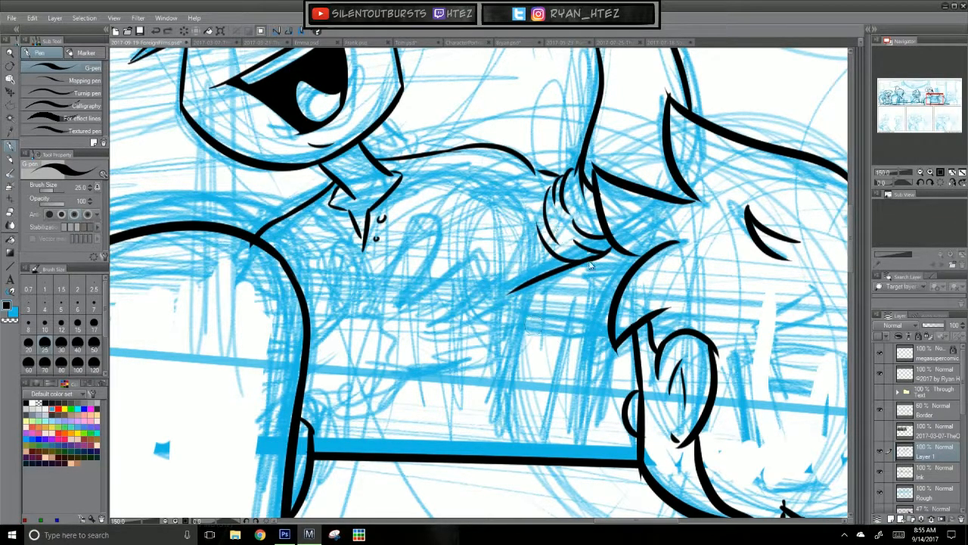
Step: Ink the side of the laughing man's torso from under the sleeve down to the table edge
key(ctrl+z)
key(ctrl+z)
mouse_move(521, 289)
mouse_down()
mouse_move(500, 384)
mouse_move(506, 435)
mouse_up()
key(ctrl+z)
drag(501, 370, 513, 454)
drag(563, 340, 619, 409)
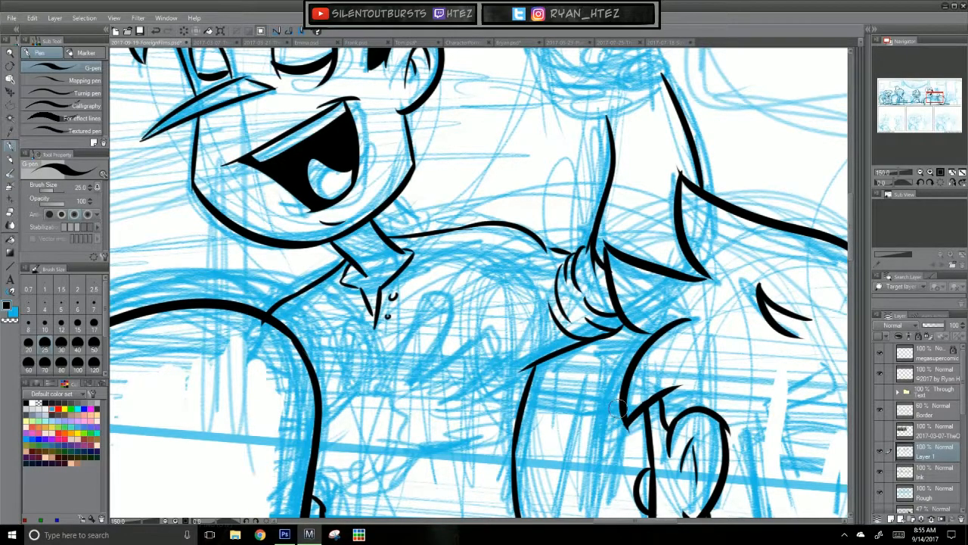
Step: Ink the palm crease and the leftmost digit of the hand held against the laughing man's chest
drag(477, 404, 531, 270)
key(ctrl+z)
mouse_move(375, 297)
mouse_down()
mouse_move(416, 251)
mouse_move(407, 258)
mouse_move(457, 295)
mouse_up()
key(ctrl+z)
mouse_move(418, 254)
mouse_down()
mouse_move(434, 257)
mouse_move(468, 302)
mouse_up()
key(ctrl+z)
mouse_move(392, 279)
mouse_down()
mouse_move(400, 248)
mouse_move(392, 200)
mouse_move(408, 200)
mouse_up()
mouse_move(392, 202)
mouse_down()
mouse_move(422, 205)
mouse_move(415, 201)
mouse_move(429, 239)
mouse_move(464, 200)
mouse_up()
key(ctrl+z)
key(ctrl+z)
Step: Ink the long upright finger of the hand on the chest, with its rounded tip
key(ctrl+z)
mouse_move(429, 247)
mouse_down()
mouse_move(488, 159)
mouse_move(436, 237)
mouse_move(475, 171)
mouse_move(497, 178)
mouse_move(483, 235)
mouse_up()
key(ctrl+z)
key(ctrl+z)
mouse_move(497, 177)
mouse_down()
mouse_move(456, 259)
mouse_move(504, 229)
mouse_up()
Step: Ink the remaining spread fingers of the hand on the chest, down to the lowest one
key(ctrl+z)
mouse_move(455, 260)
mouse_down()
mouse_move(543, 192)
mouse_move(554, 224)
mouse_move(484, 272)
mouse_up()
key(ctrl+z)
key(ctrl+z)
mouse_move(556, 221)
mouse_down()
mouse_move(484, 273)
mouse_move(553, 251)
mouse_up()
key(ctrl+z)
mouse_move(475, 274)
mouse_down()
mouse_move(569, 243)
mouse_move(513, 262)
mouse_move(559, 245)
mouse_up()
key(ctrl+z)
mouse_move(559, 244)
mouse_down()
mouse_move(573, 261)
mouse_move(546, 296)
mouse_move(483, 309)
mouse_up()
key(ctrl+z)
key(ctrl+z)
key(ctrl+z)
key(ctrl+z)
key(ctrl+z)
key(ctrl+z)
mouse_move(543, 300)
mouse_down()
mouse_move(476, 312)
mouse_move(538, 282)
mouse_move(490, 283)
mouse_up()
key(ctrl+z)
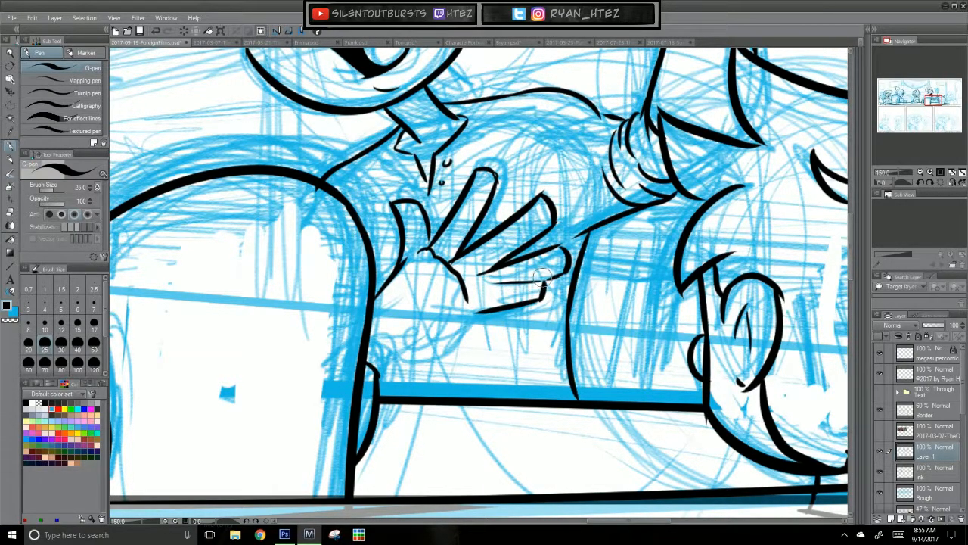
Step: Ink the underside of the palm and the forearm line running down to the chair
drag(499, 391, 537, 310)
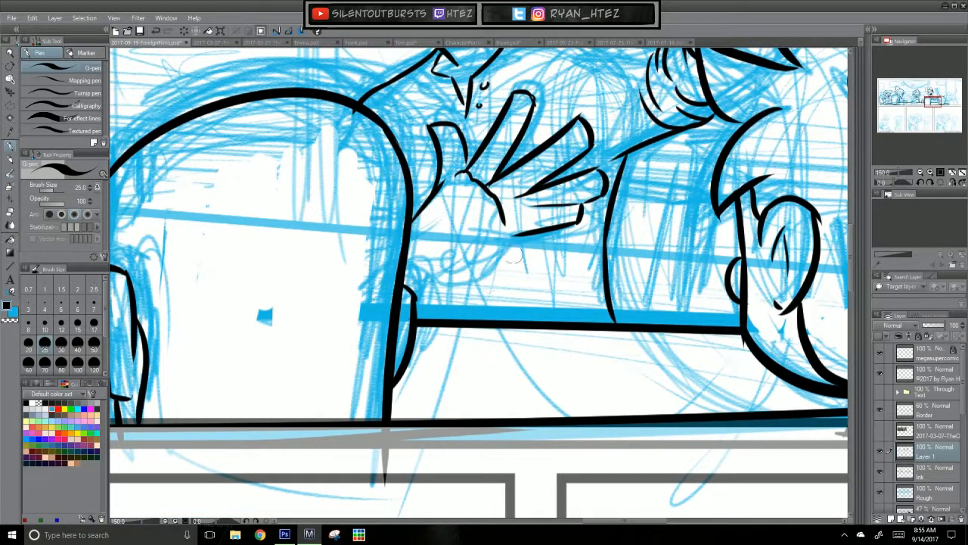
drag(493, 256, 416, 304)
key(ctrl+z)
key(ctrl+z)
key(ctrl+z)
drag(405, 415, 406, 415)
key(ctrl+z)
key(ctrl+z)
key(ctrl+z)
key(ctrl+z)
drag(439, 326, 416, 343)
key(ctrl+z)
key(ctrl+y)
key(ctrl+z)
mouse_move(417, 342)
mouse_down()
mouse_move(388, 370)
mouse_move(402, 359)
mouse_move(341, 377)
mouse_up()
key(ctrl+z)
key(ctrl+z)
key(ctrl+z)
key(ctrl+z)
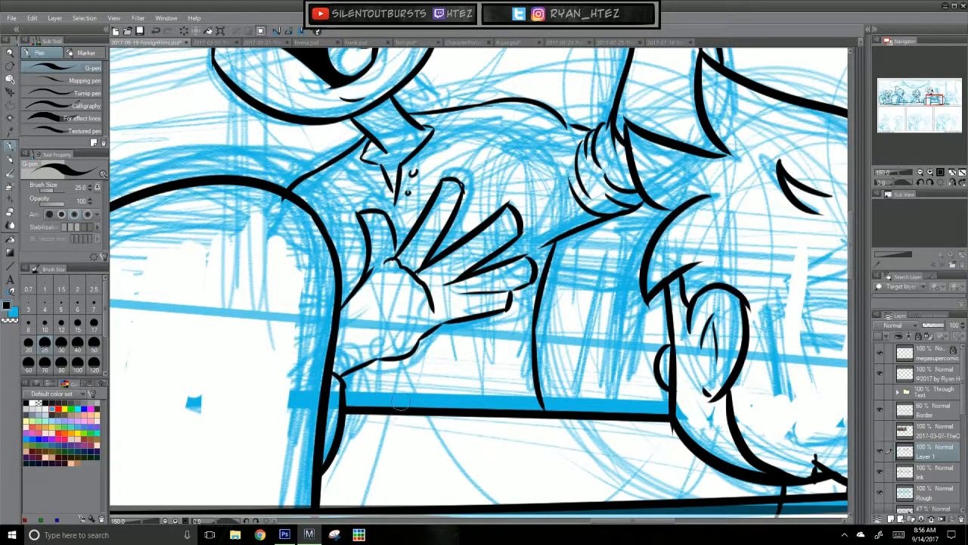
Step: Adjust the palm crease and redraw the leftmost digit of the hand on the chest shorter
key(ctrl+z)
drag(344, 294, 369, 267)
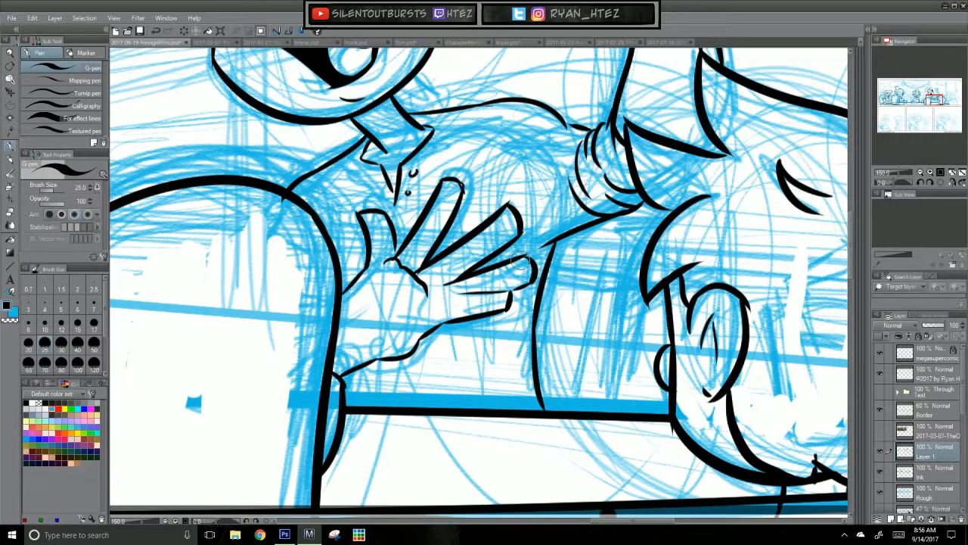
mouse_move(358, 212)
mouse_down()
mouse_move(363, 225)
mouse_move(387, 218)
mouse_move(369, 256)
mouse_move(393, 230)
mouse_move(397, 250)
mouse_move(382, 231)
mouse_up()
key(ctrl+z)
drag(361, 274, 399, 230)
key(ctrl+z)
key(ctrl+z)
key(ctrl+z)
key(ctrl+z)
drag(346, 290, 402, 227)
key(ctrl+z)
key(ctrl+z)
key(ctrl+z)
drag(345, 289, 374, 256)
key(ctrl+z)
drag(347, 288, 381, 225)
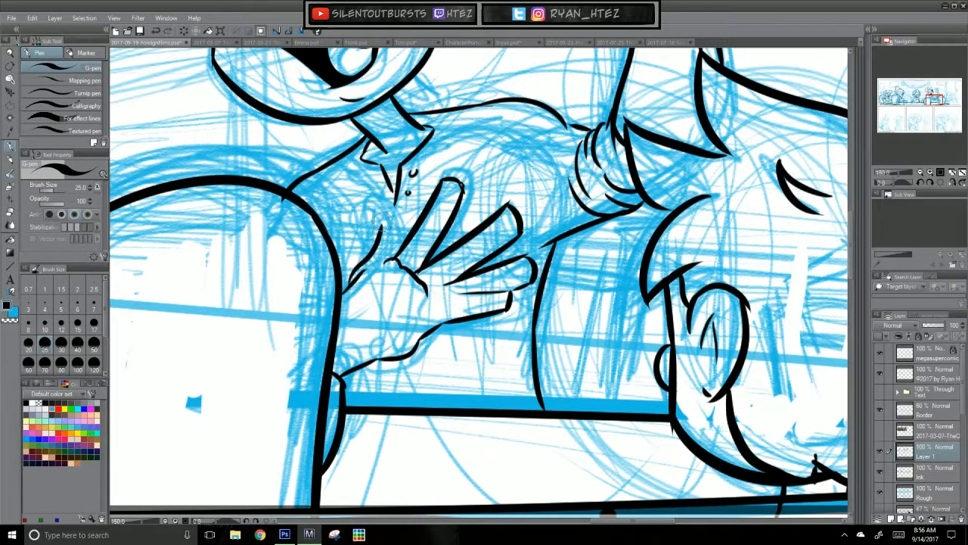
key(ctrl+z)
mouse_move(356, 280)
mouse_down()
mouse_move(377, 226)
mouse_move(359, 233)
mouse_move(375, 259)
mouse_move(366, 274)
mouse_move(385, 263)
mouse_up()
key(ctrl+z)
key(ctrl+z)
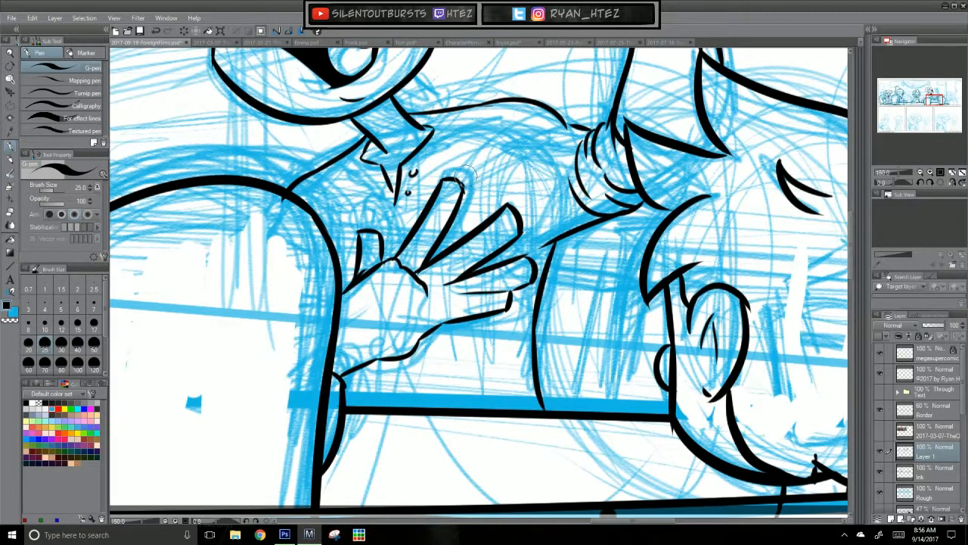
Step: Rework the hand on the chest with shorter fingers and a redrawn lower edge and wrist
drag(615, 329, 651, 451)
key(ctrl+0)
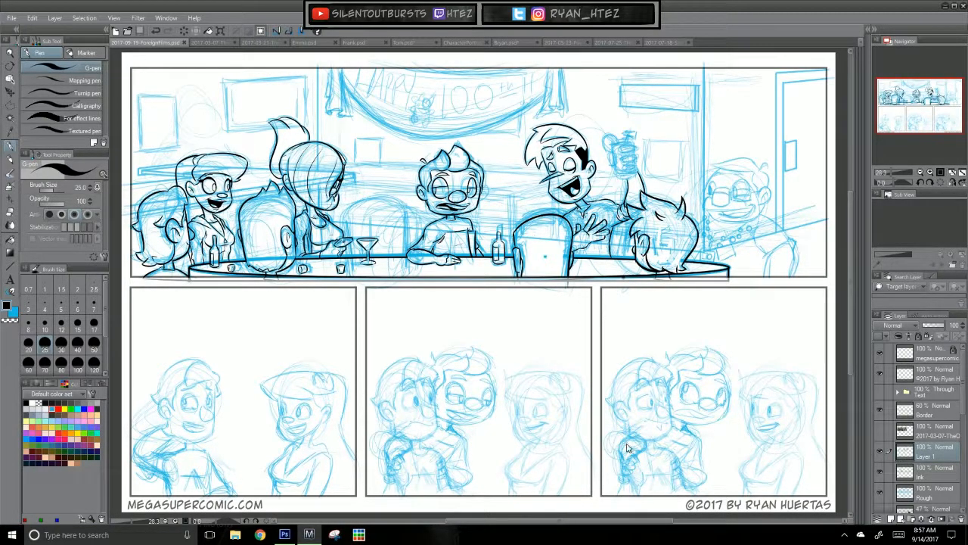
scroll(627, 448, up, 2)
scroll(627, 448, up, 1)
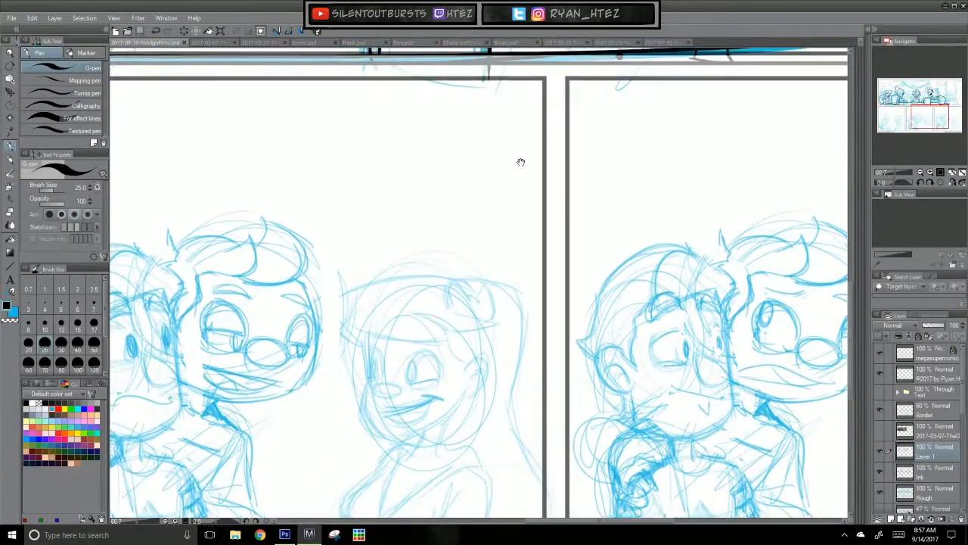
drag(519, 155, 461, 436)
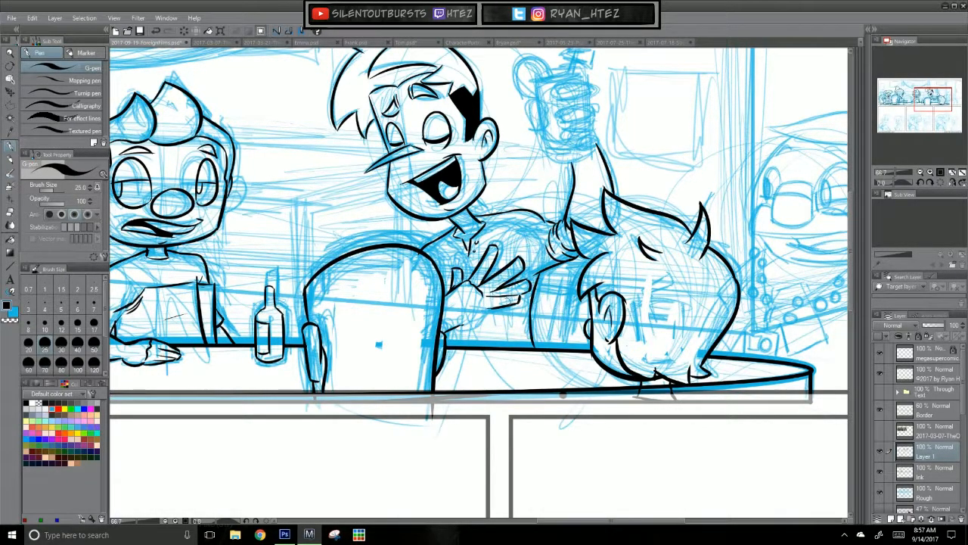
key(ctrl+z)
drag(481, 306, 459, 328)
key(ctrl+z)
key(ctrl+z)
mouse_move(484, 308)
mouse_down()
mouse_move(457, 328)
mouse_move(530, 290)
mouse_up()
key(ctrl+z)
key(ctrl+z)
key(ctrl+z)
key(ctrl+z)
key(ctrl+z)
key(ctrl+z)
mouse_move(486, 250)
mouse_down()
mouse_move(516, 274)
mouse_move(509, 304)
mouse_up()
key(ctrl+z)
key(ctrl+z)
key(ctrl+z)
key(ctrl+z)
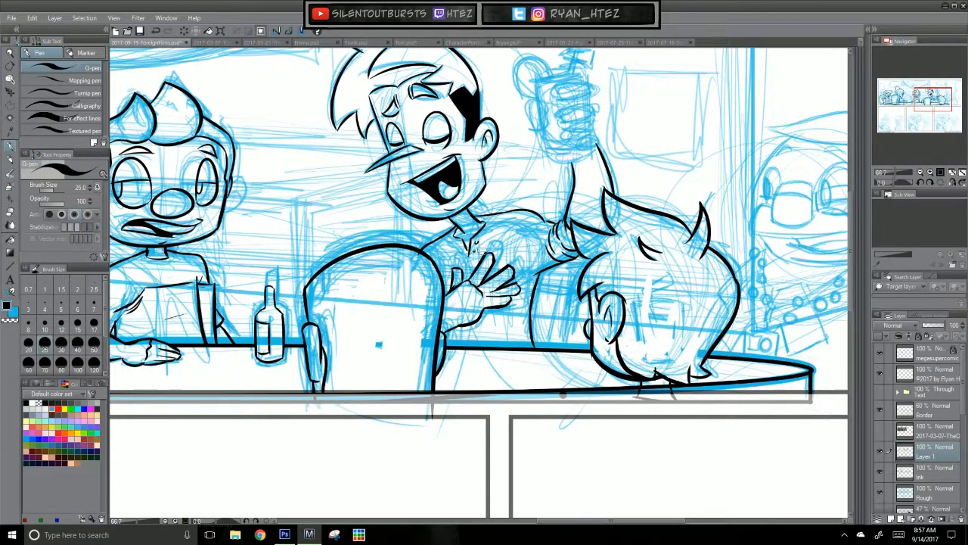
mouse_move(623, 395)
mouse_down()
mouse_move(473, 404)
mouse_move(531, 430)
mouse_move(555, 424)
mouse_up()
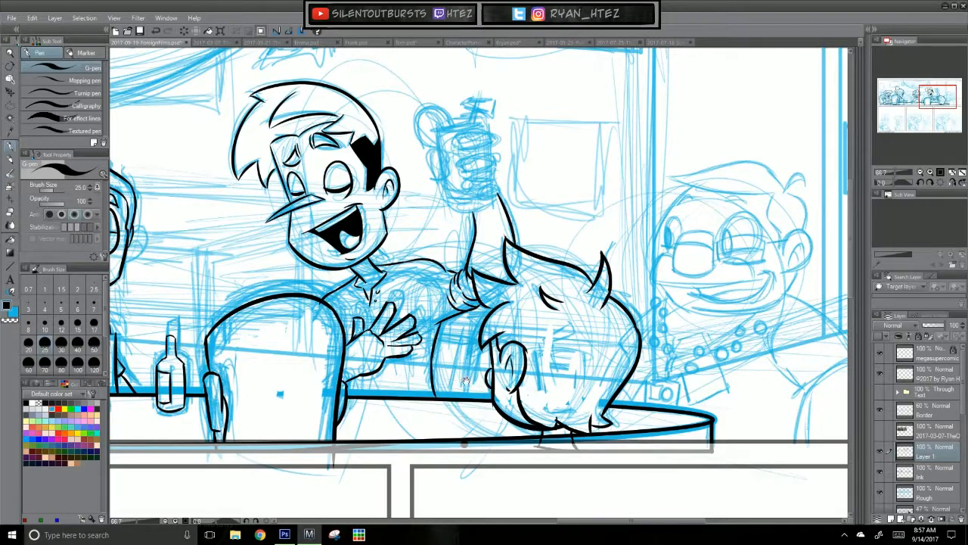
drag(455, 379, 460, 389)
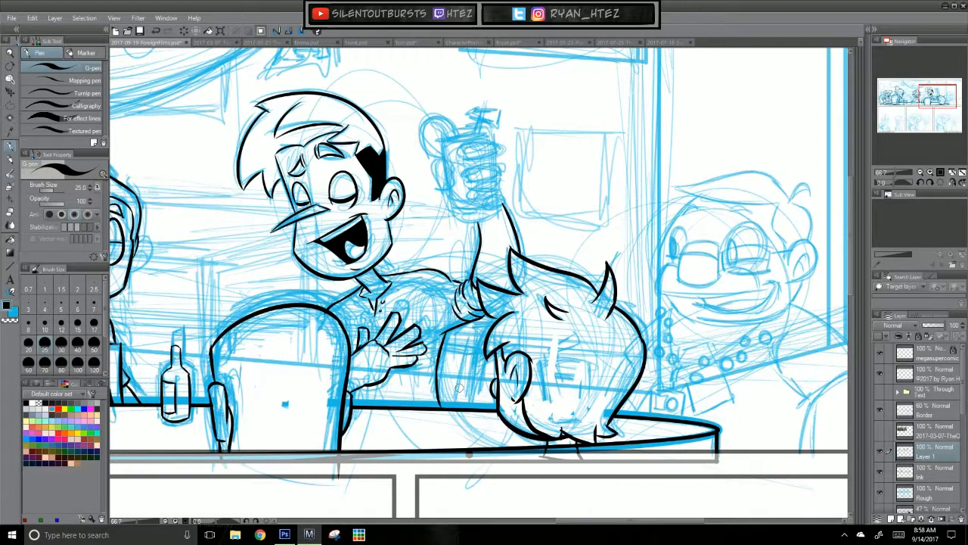
scroll(566, 391, up, 1)
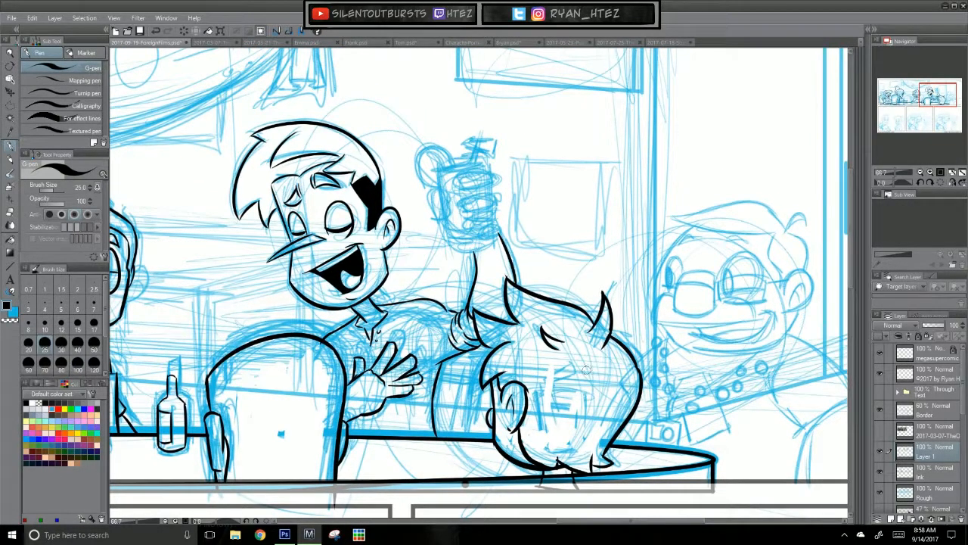
scroll(588, 368, up, 2)
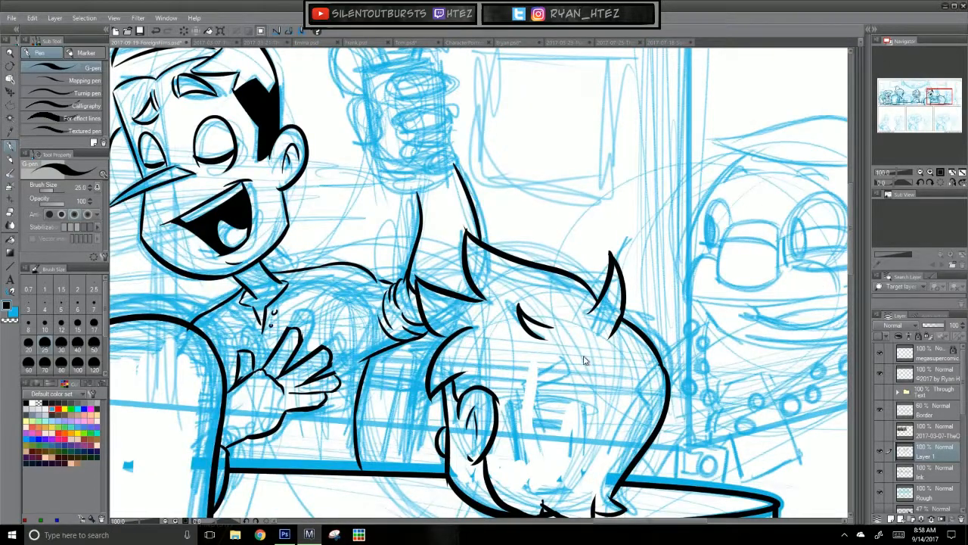
scroll(589, 273, up, 2)
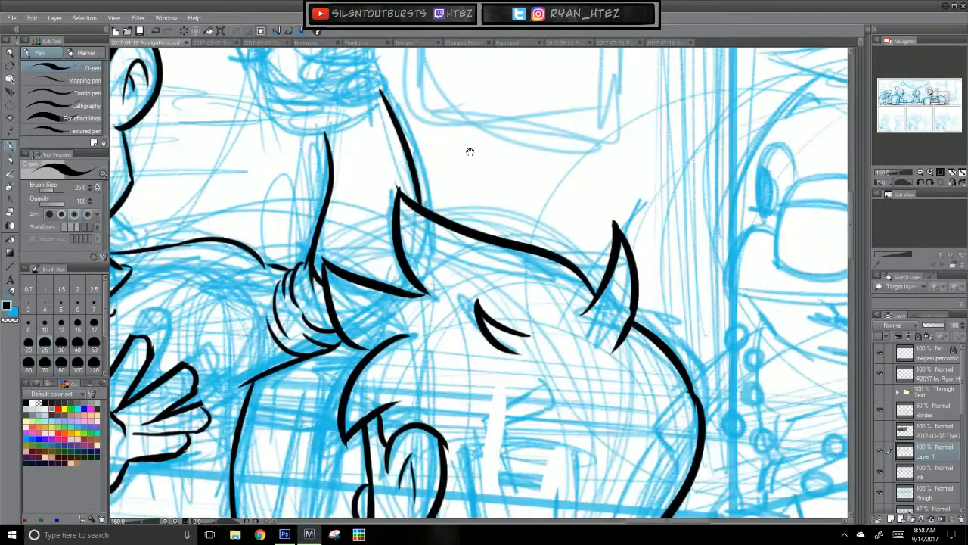
drag(478, 156, 599, 394)
key(ctrl+z)
mouse_move(406, 216)
mouse_down()
mouse_move(433, 352)
mouse_move(428, 380)
mouse_up()
key(ctrl+z)
drag(399, 210, 432, 397)
drag(511, 209, 530, 383)
key(ctrl+z)
key(ctrl+z)
drag(506, 198, 528, 362)
key(ctrl+z)
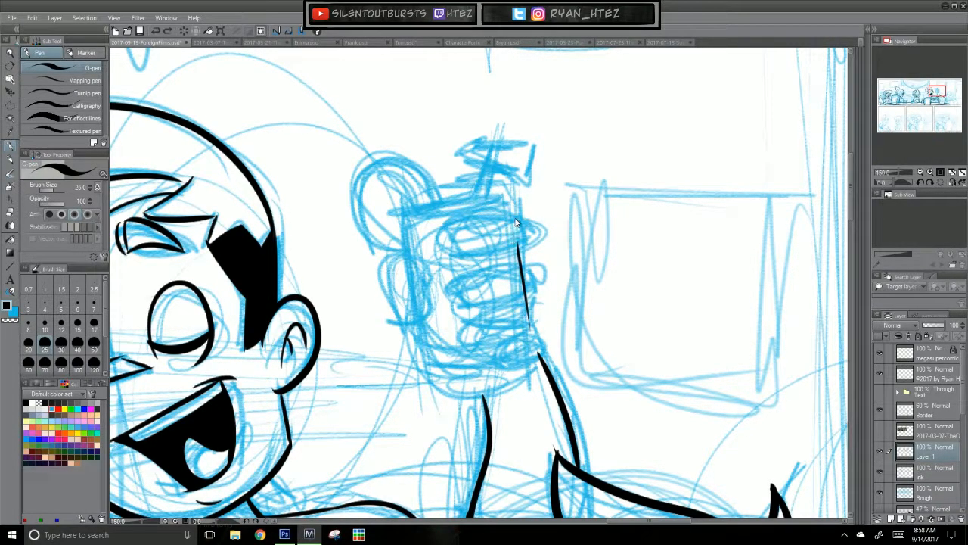
key(ctrl+z)
mouse_move(527, 318)
mouse_down()
mouse_move(642, 189)
mouse_move(670, 120)
mouse_up()
mouse_move(320, 265)
mouse_down()
mouse_move(348, 299)
mouse_move(347, 275)
mouse_move(328, 255)
mouse_up()
click(409, 314)
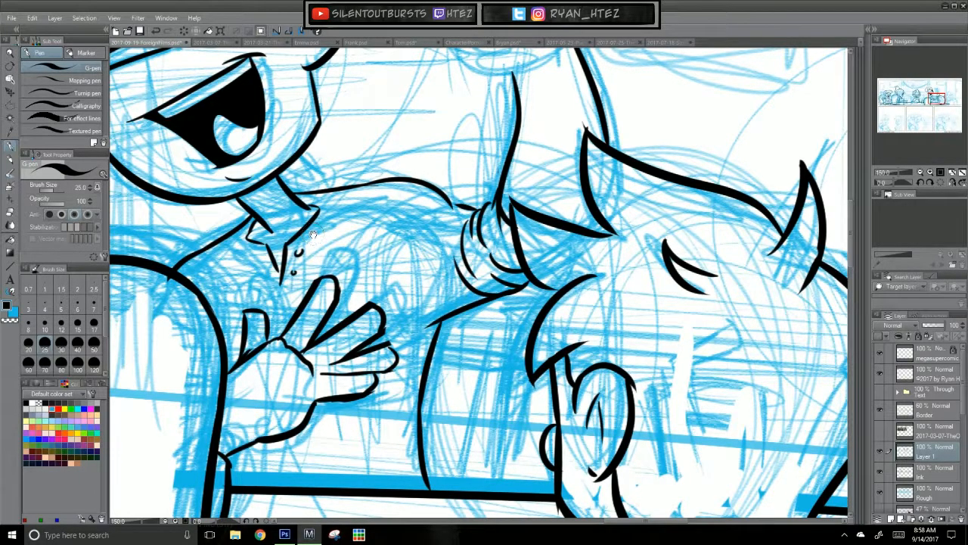
drag(633, 220, 619, 273)
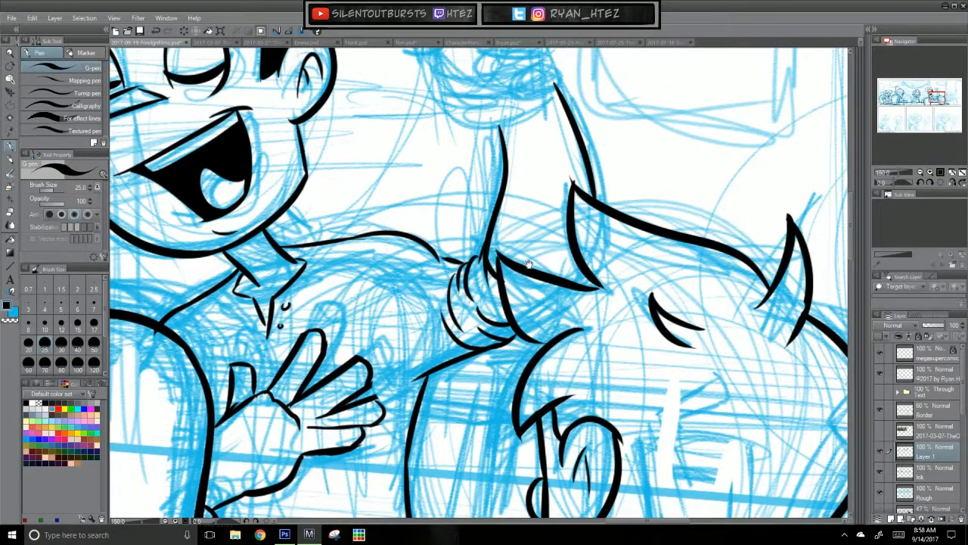
Step: Ink the two slanted sides and the curved base of the drinking glass at the end of the raised arm
drag(530, 264, 512, 426)
key(ctrl+z)
drag(399, 109, 432, 279)
drag(507, 93, 530, 258)
key(ctrl+z)
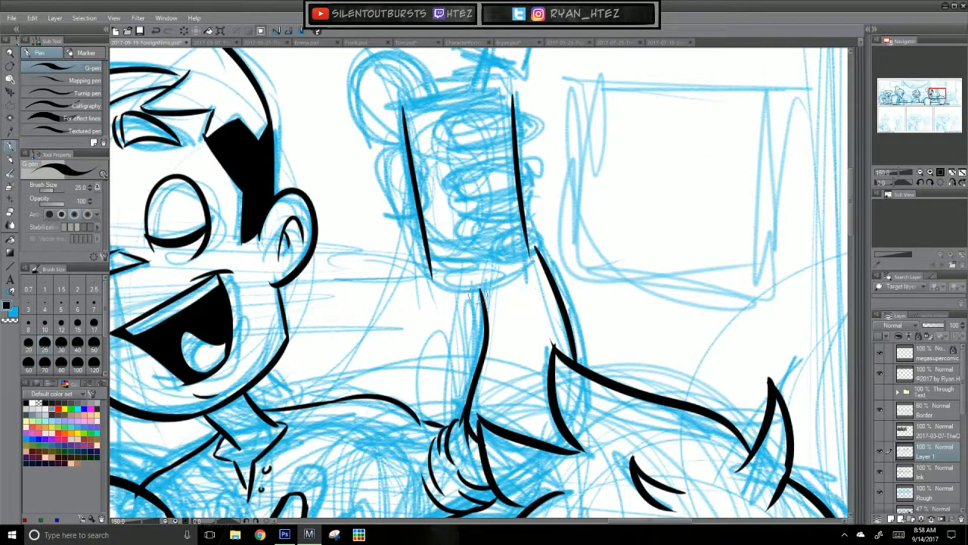
key(ctrl+z)
key(ctrl+z)
drag(503, 90, 514, 274)
key(ctrl+z)
drag(502, 89, 523, 274)
key(ctrl+z)
drag(501, 89, 522, 266)
Step: Ink the curved far edge of the glass's rim between the tops of its two sides
key(ctrl+z)
drag(430, 277, 522, 264)
drag(514, 209, 523, 304)
drag(507, 187, 421, 203)
key(ctrl+z)
Step: Ink the round citrus slice on the glass's rim, with an outer outline, an inner rind curve and star-shaped segment lines
key(ctrl+z)
drag(510, 189, 355, 212)
key(ctrl+z)
mouse_move(442, 186)
mouse_down()
mouse_move(386, 243)
mouse_move(416, 242)
mouse_up()
mouse_move(371, 175)
mouse_down()
mouse_move(398, 183)
mouse_move(369, 176)
mouse_move(428, 202)
mouse_up()
key(ctrl+z)
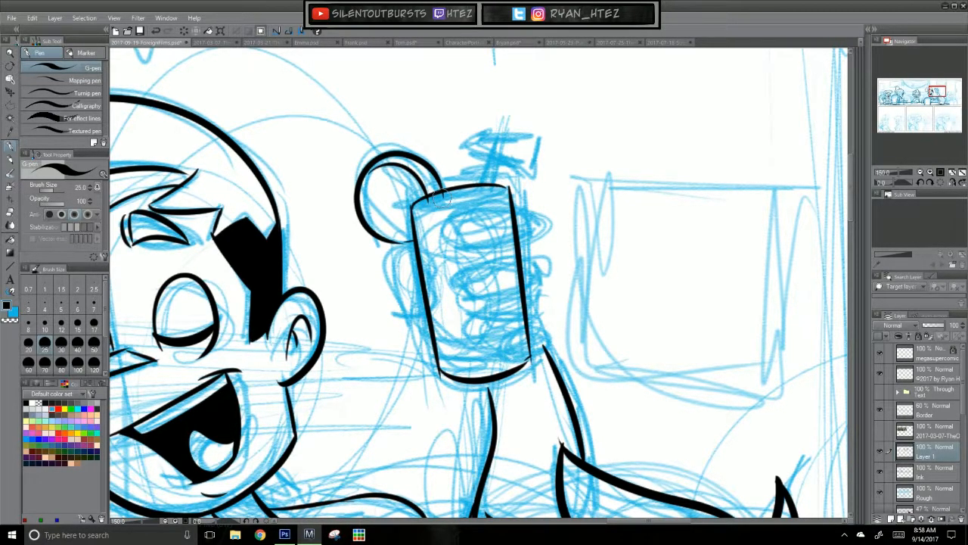
key(ctrl+z)
mouse_move(379, 180)
mouse_down()
mouse_move(393, 216)
mouse_move(410, 196)
mouse_move(392, 209)
mouse_move(393, 227)
mouse_move(409, 206)
mouse_up()
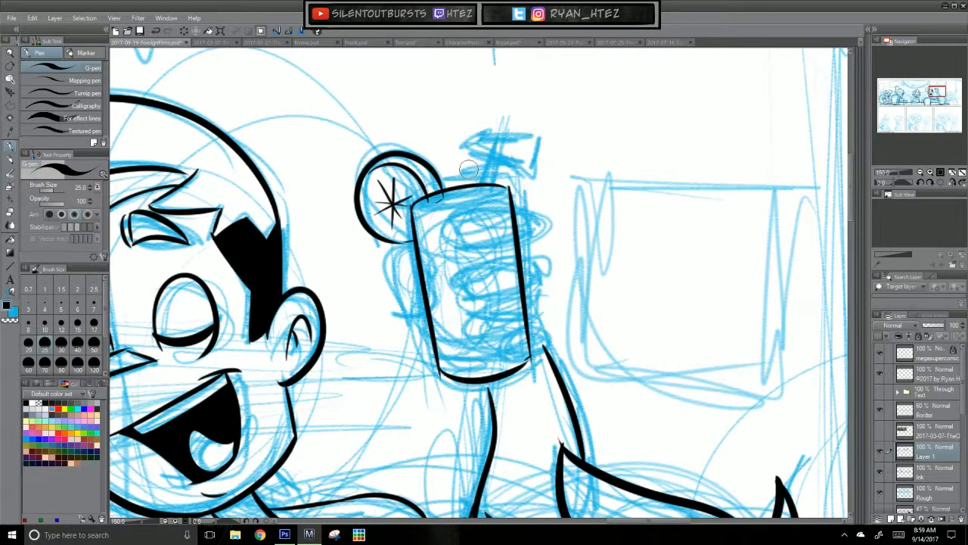
Step: Ink the near edge of the glass's mouth as a thin curve just below the upper rim line
mouse_move(438, 202)
mouse_down()
mouse_move(422, 183)
mouse_move(425, 208)
mouse_move(488, 195)
mouse_up()
key(ctrl+z)
key(ctrl+z)
drag(429, 198, 492, 195)
key(ctrl+z)
drag(429, 199, 493, 191)
key(ctrl+z)
key(ctrl+z)
drag(428, 200, 495, 191)
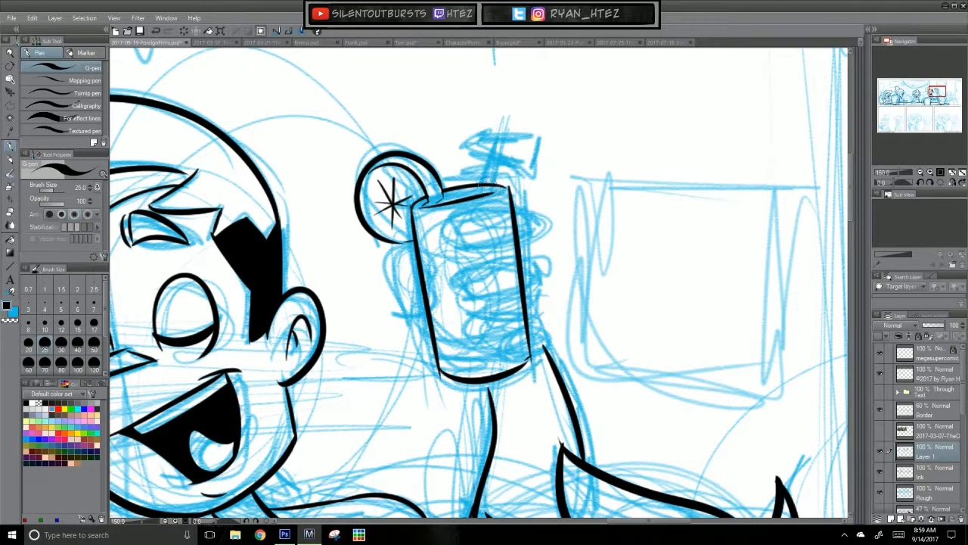
Step: Ink the thumb of the raised hand, wrapping around the side of the glass below the citrus slice
drag(429, 141, 445, 189)
key(ctrl+z)
mouse_move(396, 272)
mouse_down()
mouse_move(438, 272)
mouse_move(417, 258)
mouse_move(441, 311)
mouse_up()
key(ctrl+z)
mouse_move(413, 250)
mouse_down()
mouse_move(447, 303)
mouse_move(443, 310)
mouse_move(401, 283)
mouse_move(432, 317)
mouse_move(403, 273)
mouse_move(408, 311)
mouse_move(399, 266)
mouse_move(399, 292)
mouse_move(399, 275)
mouse_move(441, 343)
mouse_up()
key(ctrl+z)
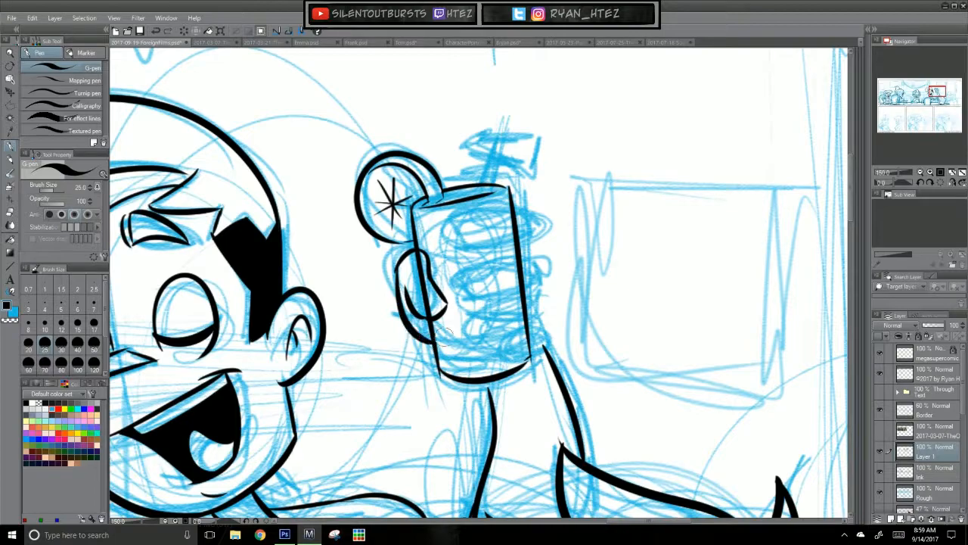
Step: Ink the stacked, rounded fingers of the raised hand gripping the glass on the side opposite the thumb
drag(541, 401, 571, 287)
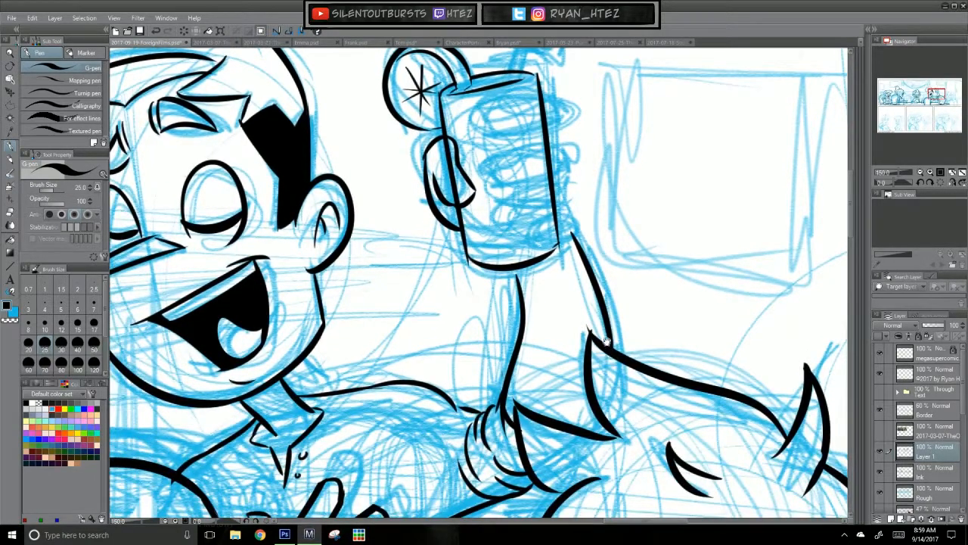
drag(615, 330, 585, 427)
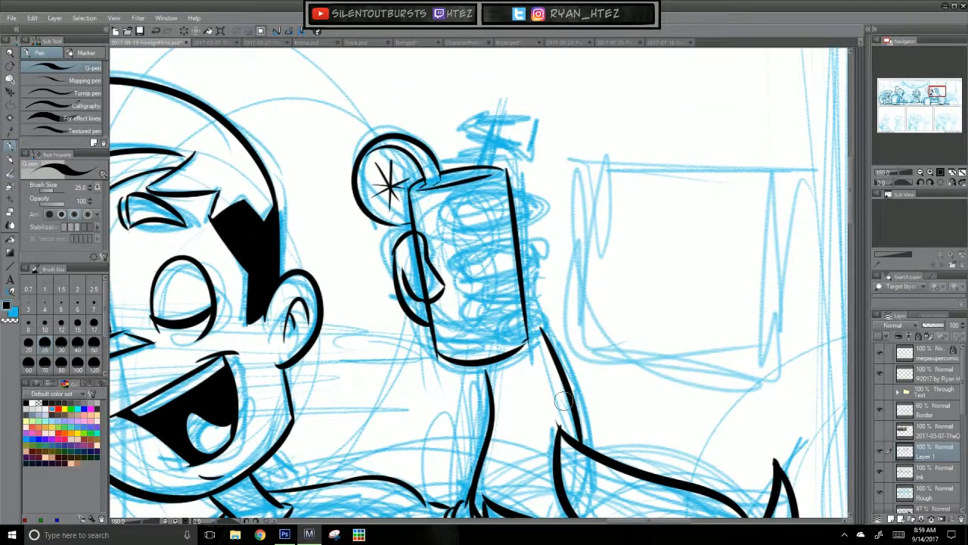
mouse_move(459, 205)
mouse_down()
mouse_move(517, 190)
mouse_move(511, 216)
mouse_move(466, 202)
mouse_move(471, 233)
mouse_move(525, 219)
mouse_up()
key(ctrl+z)
drag(478, 258, 530, 242)
drag(473, 256, 481, 281)
mouse_move(530, 242)
mouse_down()
mouse_move(535, 253)
mouse_move(480, 280)
mouse_move(492, 313)
mouse_up()
key(ctrl+z)
mouse_move(532, 273)
mouse_down()
mouse_move(537, 299)
mouse_move(482, 305)
mouse_move(486, 317)
mouse_move(492, 294)
mouse_move(486, 301)
mouse_move(536, 288)
mouse_move(540, 329)
mouse_move(539, 305)
mouse_move(492, 329)
mouse_up()
key(ctrl+z)
key(ctrl+z)
drag(588, 415, 656, 184)
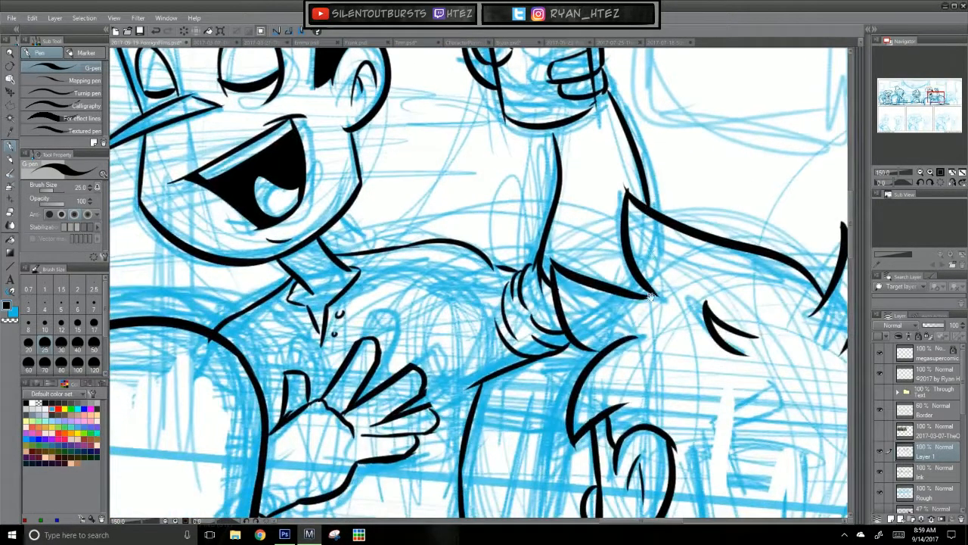
drag(657, 279, 599, 429)
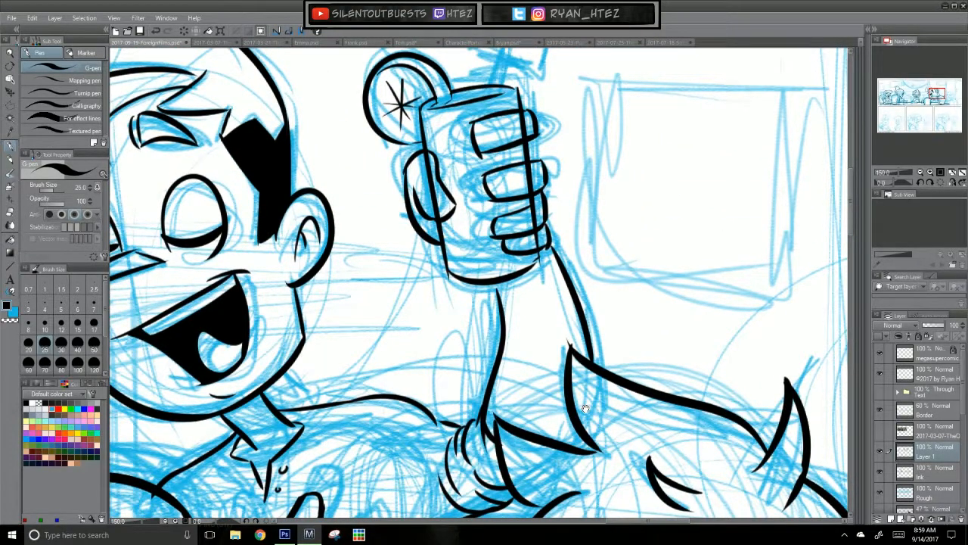
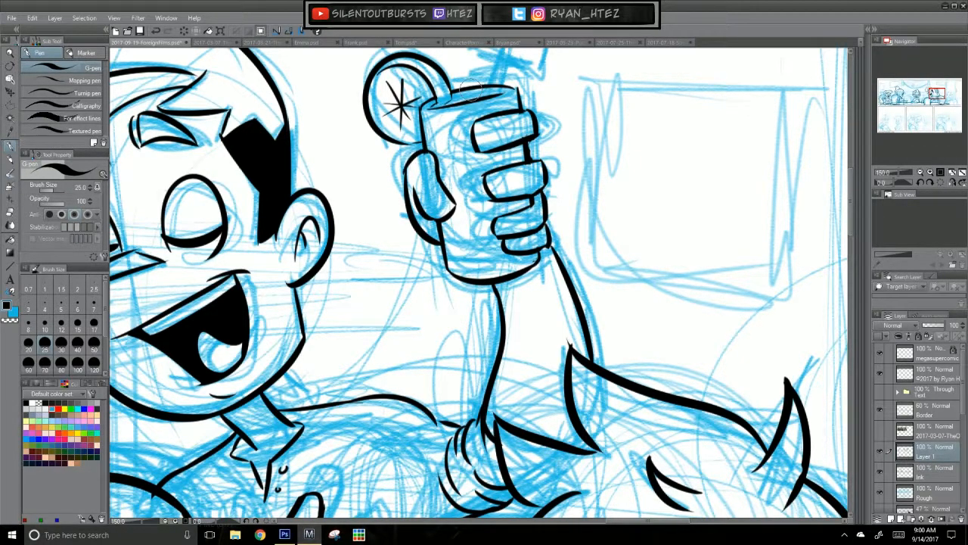
Step: Ink the sloping shoulder line of the smiling man at the far end of the top panel, from neck to sleeve
key(ctrl+0)
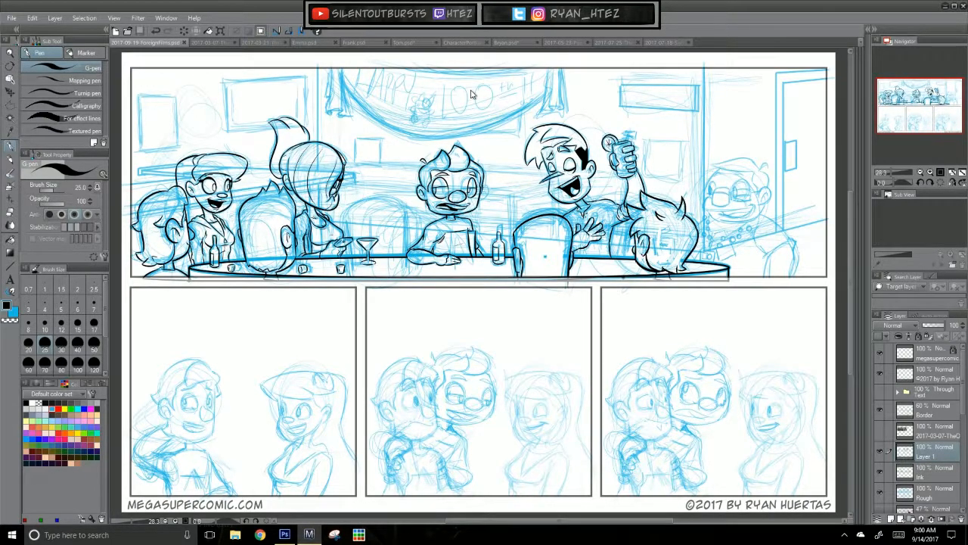
scroll(470, 94, up, 4)
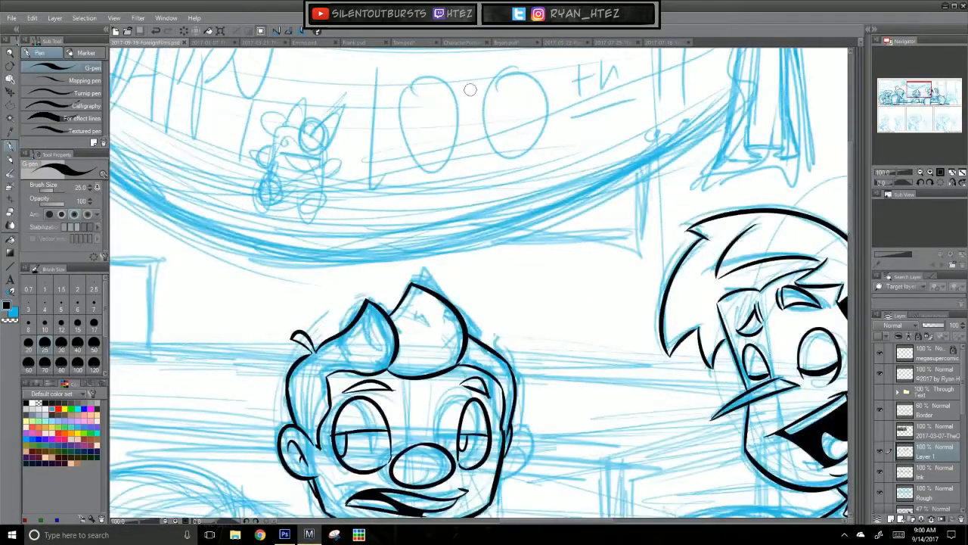
drag(678, 348, 380, 190)
drag(536, 242, 234, 226)
drag(777, 395, 561, 269)
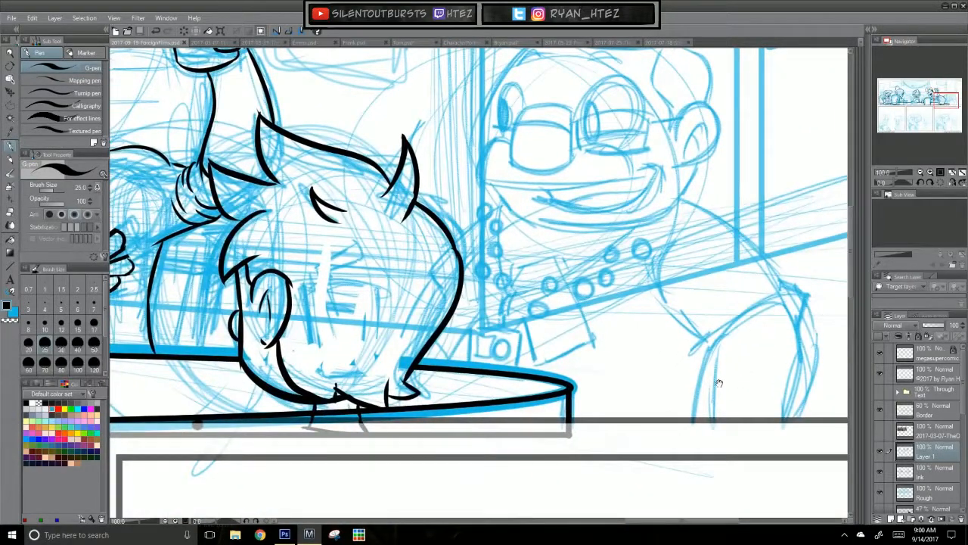
drag(712, 342, 559, 383)
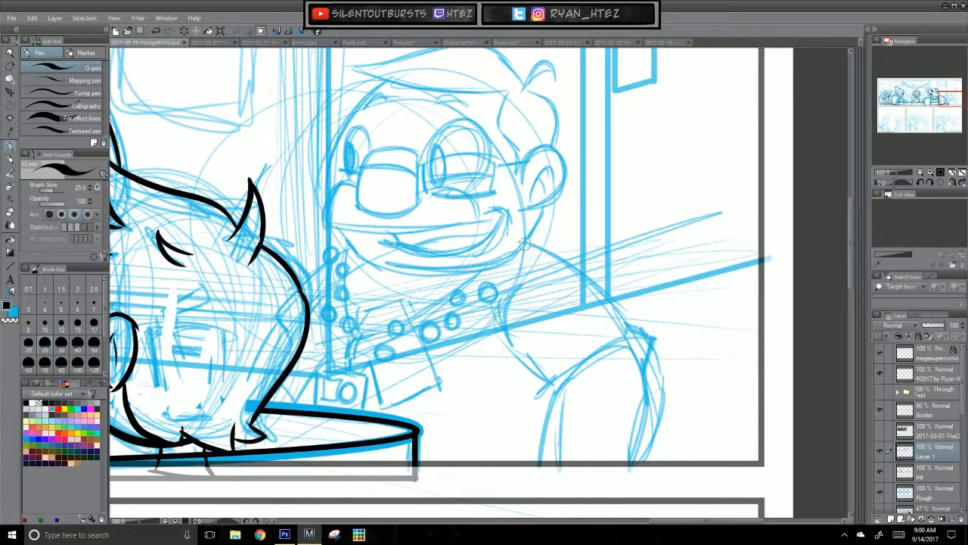
mouse_move(525, 243)
mouse_down()
mouse_move(649, 346)
mouse_move(533, 253)
mouse_move(655, 363)
mouse_up()
key(ctrl+z)
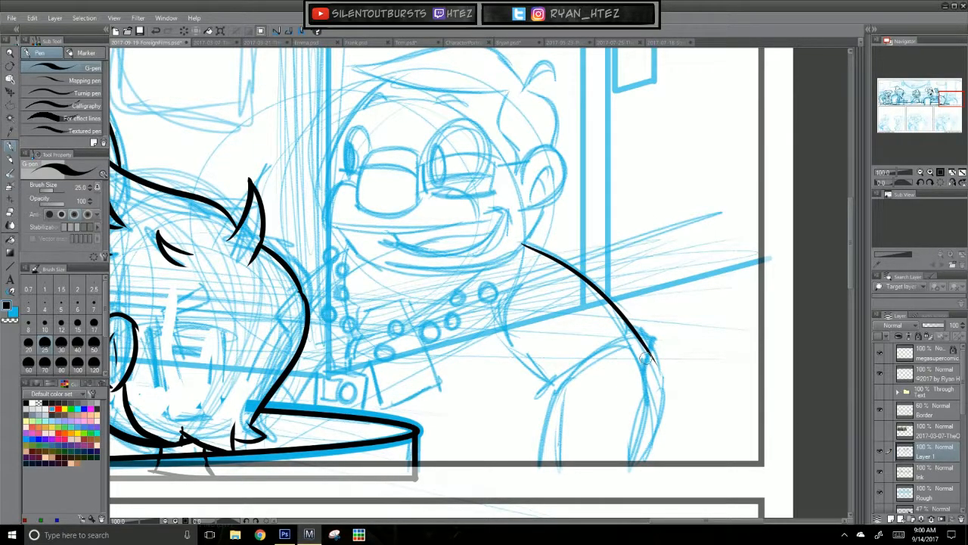
Step: Ink the short sleeve's curved cuff and its underside, with small armpit fold lines
drag(558, 377, 647, 355)
key(ctrl+z)
mouse_move(556, 393)
mouse_down()
mouse_move(509, 339)
mouse_move(505, 295)
mouse_up()
key(ctrl+z)
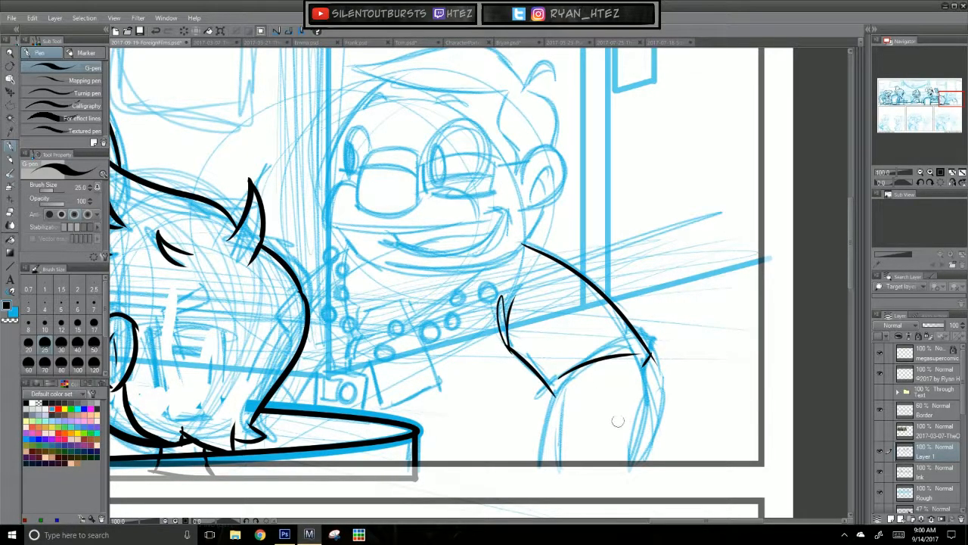
key(ctrl+z)
drag(508, 351, 491, 313)
key(ctrl+z)
mouse_move(508, 346)
mouse_down()
mouse_move(488, 331)
mouse_move(506, 296)
mouse_up()
mouse_move(582, 405)
mouse_down()
mouse_move(602, 325)
mouse_move(558, 405)
mouse_up()
Step: Ink the two outer edges of the forearm from the sleeve cuff down to the panel border
drag(656, 275, 670, 319)
key(ctrl+z)
key(ctrl+z)
drag(657, 276, 675, 328)
key(ctrl+z)
drag(668, 294, 671, 334)
key(ctrl+z)
mouse_move(668, 293)
mouse_down()
mouse_move(671, 333)
mouse_move(657, 379)
mouse_up()
Step: Draw a closing line along the lower panel border, from the table's end across the base of the forearm
key(ctrl+z)
drag(672, 326, 651, 390)
drag(540, 392, 679, 386)
key(ctrl+z)
drag(543, 392, 666, 387)
drag(439, 393, 557, 392)
Step: Ink rows of short curved hair strokes across the forearm below the sleeve cuff
mouse_move(587, 310)
mouse_down()
mouse_move(658, 303)
mouse_move(587, 321)
mouse_up()
drag(638, 325, 584, 330)
mouse_move(635, 346)
mouse_down()
mouse_move(566, 356)
mouse_move(658, 354)
mouse_move(571, 351)
mouse_up()
drag(631, 368, 570, 375)
drag(629, 376, 591, 378)
drag(597, 339, 639, 334)
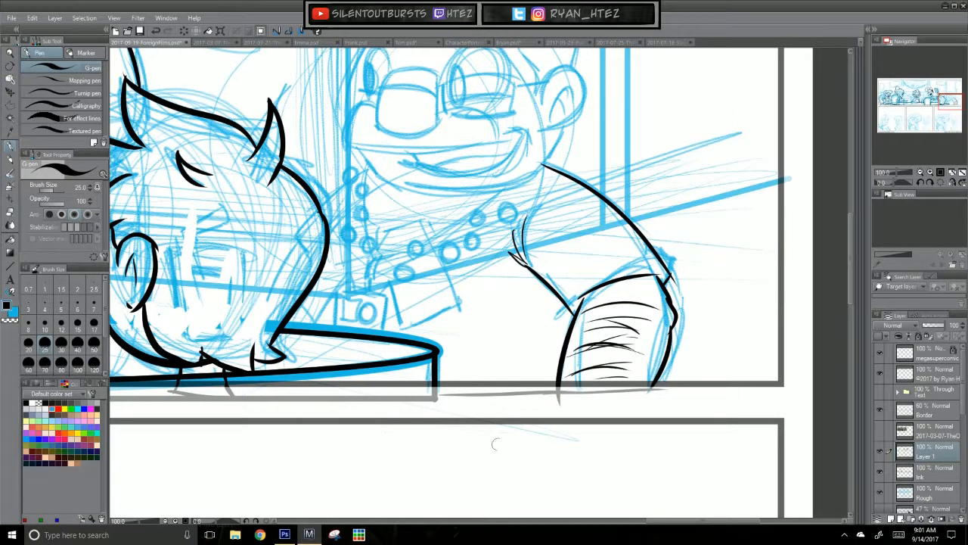
Step: Ink the round beads of the smiling man's necklace along both sides of his chest
drag(683, 385, 715, 418)
scroll(485, 390, up, 3)
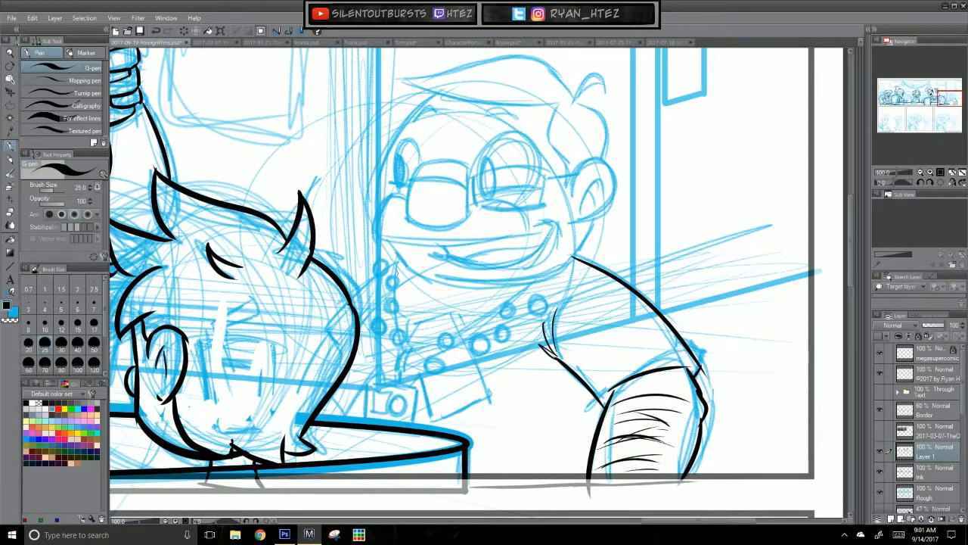
mouse_move(383, 263)
mouse_down()
mouse_move(392, 276)
mouse_move(379, 322)
mouse_move(448, 338)
mouse_move(435, 358)
mouse_move(501, 329)
mouse_move(506, 304)
mouse_move(537, 299)
mouse_up()
mouse_move(395, 257)
mouse_down()
mouse_move(386, 261)
mouse_move(397, 276)
mouse_move(400, 329)
mouse_up()
key(ctrl+z)
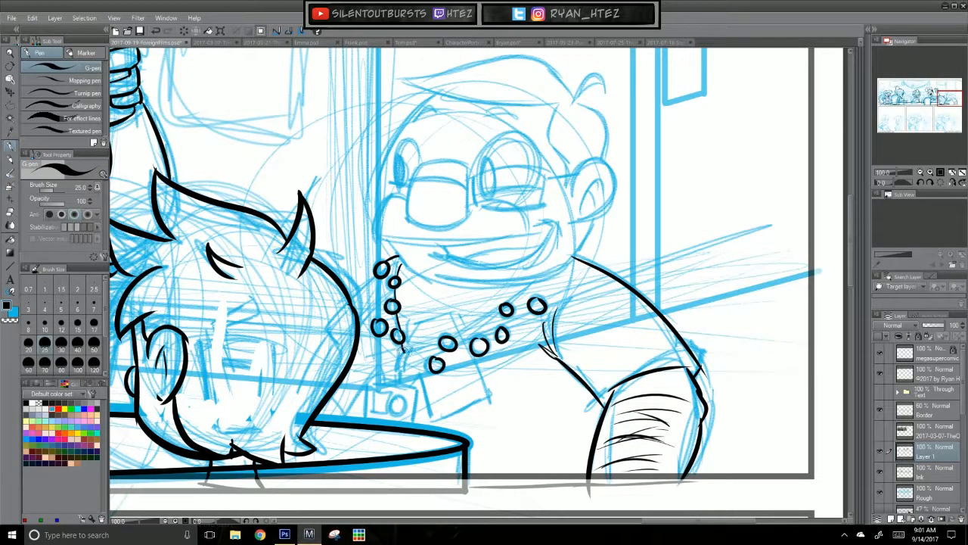
Step: Ink the square pendant with a circle in it and the short cord joining it to the necklace
mouse_move(401, 348)
mouse_down()
mouse_move(402, 386)
mouse_move(423, 383)
mouse_move(376, 416)
mouse_up()
key(ctrl+z)
key(ctrl+z)
key(ctrl+z)
mouse_move(379, 382)
mouse_down()
mouse_move(375, 421)
mouse_move(418, 425)
mouse_up()
key(ctrl+z)
drag(426, 387, 423, 426)
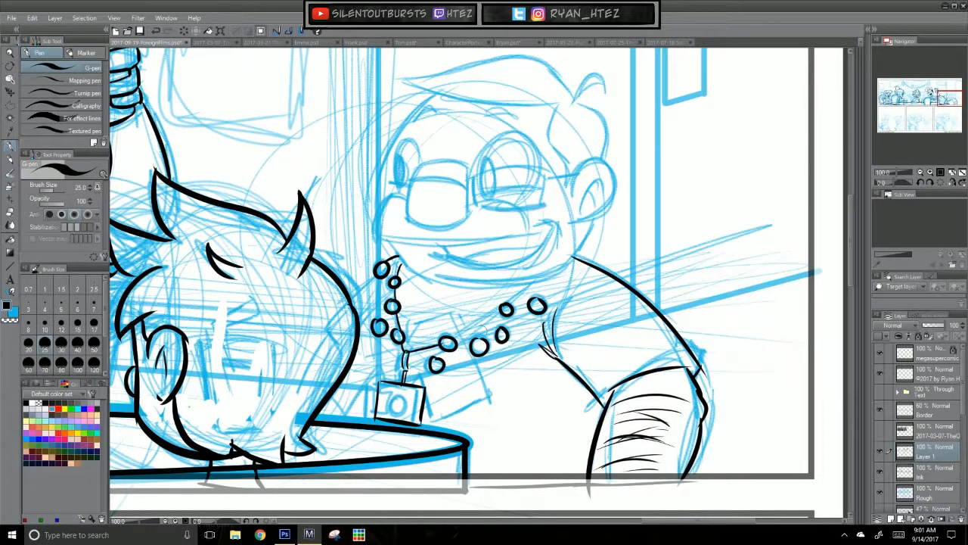
Step: Ink the necklace strands linking the beads and running up to the neck on both sides
drag(454, 344, 534, 277)
mouse_move(378, 278)
mouse_down()
mouse_move(378, 318)
mouse_move(421, 366)
mouse_move(471, 351)
mouse_move(531, 311)
mouse_up()
key(ctrl+z)
key(ctrl+z)
key(ctrl+z)
drag(541, 301, 571, 257)
key(ctrl+z)
key(ctrl+z)
drag(543, 299, 572, 256)
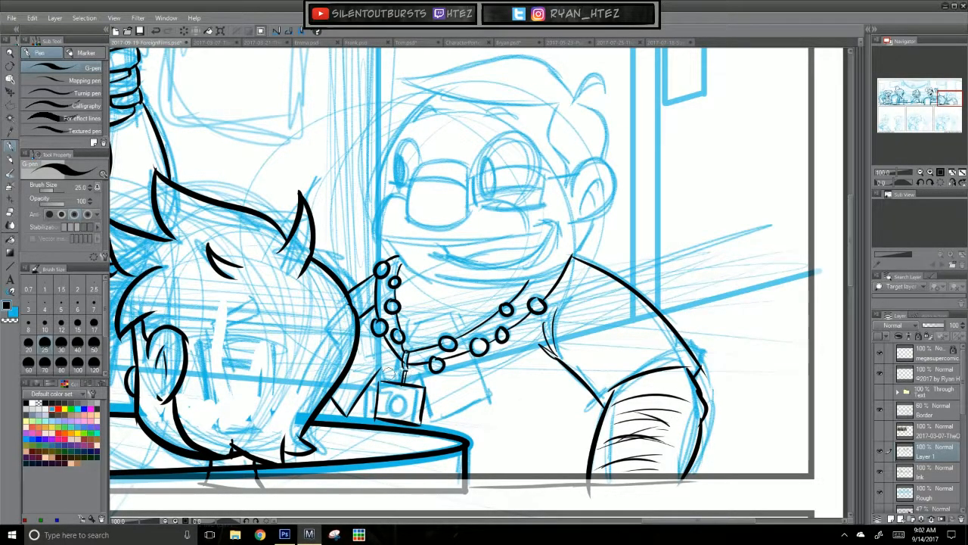
Step: Ink the large tilted rectangle hanging from the necklace beside the square pendant
mouse_move(425, 379)
mouse_down()
mouse_move(436, 420)
mouse_move(491, 395)
mouse_up()
key(ctrl+z)
key(ctrl+z)
drag(475, 356, 490, 391)
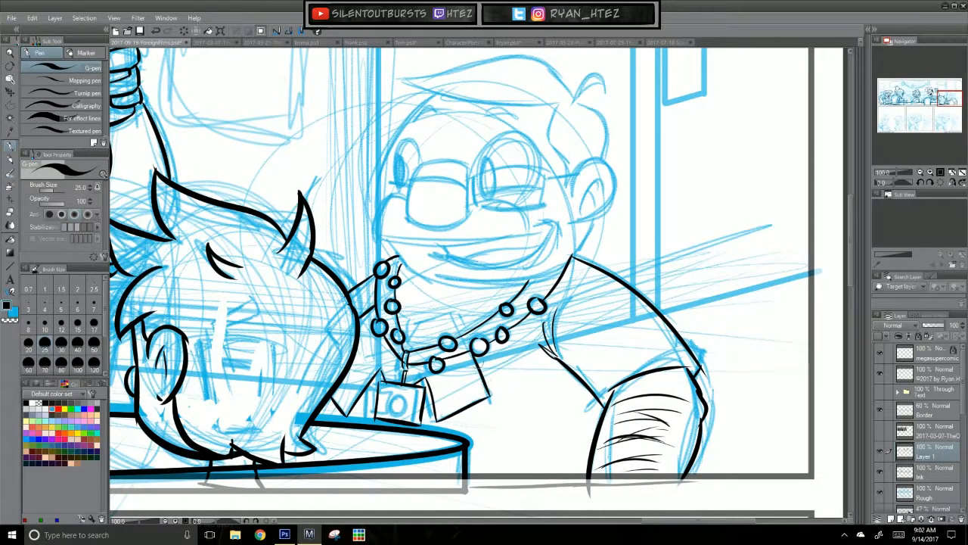
Step: Ink the smaller tilted rectangle behind the upper necklace strand and a short neck crease below the chin
drag(457, 315, 418, 323)
key(ctrl+z)
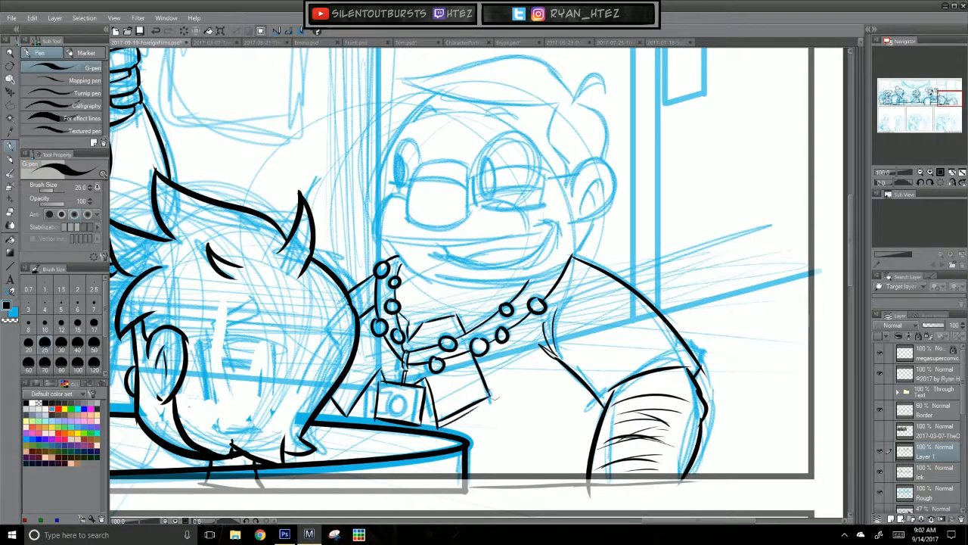
drag(438, 423, 491, 395)
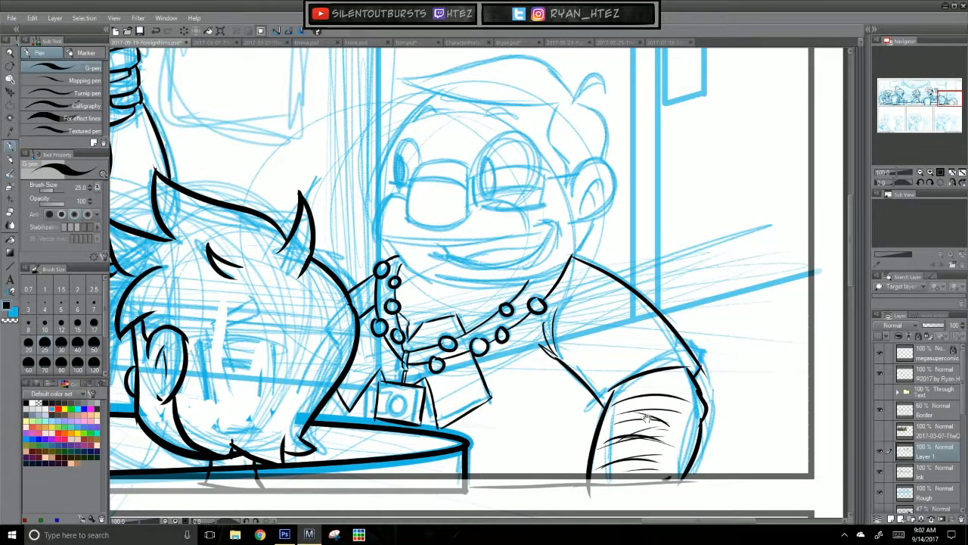
key(ctrl+z)
mouse_move(423, 289)
mouse_down()
mouse_move(470, 292)
mouse_move(454, 295)
mouse_up()
key(ctrl+z)
Step: Ink the front contour of the smiling man's head, curving from the hairline down to the cheek
drag(670, 338, 679, 354)
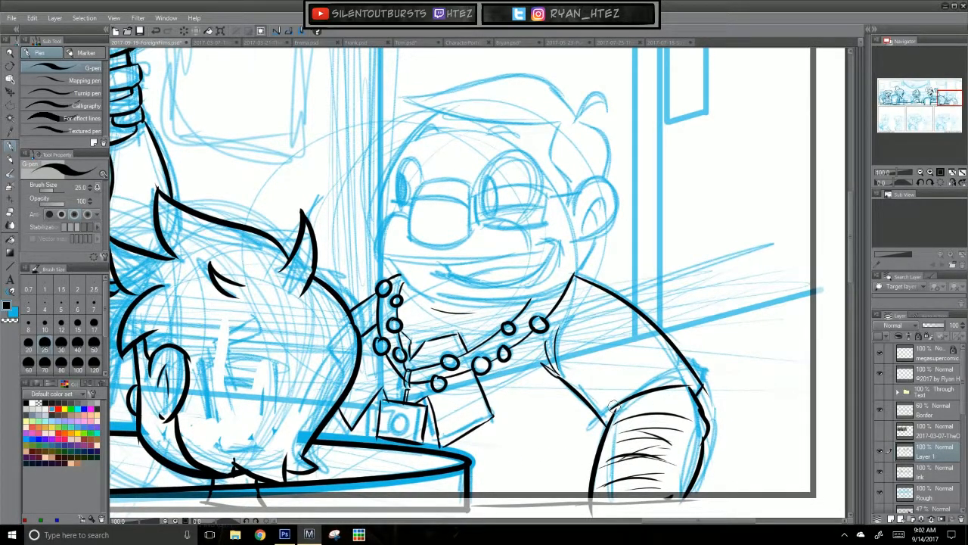
mouse_move(442, 112)
mouse_down()
mouse_move(386, 254)
mouse_move(419, 126)
mouse_move(375, 239)
mouse_up()
key(ctrl+z)
key(ctrl+z)
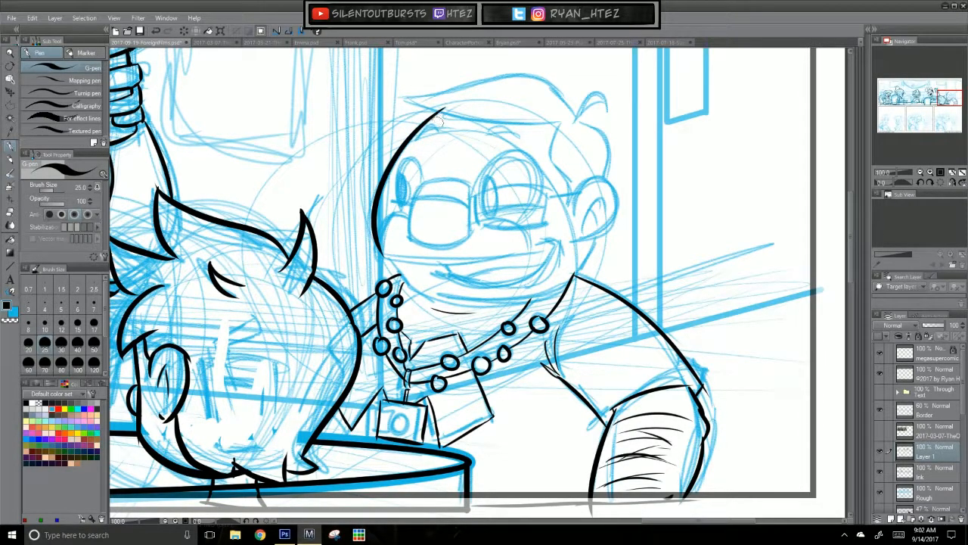
key(ctrl+z)
mouse_move(445, 109)
mouse_down()
mouse_move(389, 268)
mouse_move(405, 286)
mouse_move(394, 283)
mouse_move(378, 196)
mouse_move(423, 282)
mouse_up()
key(ctrl+z)
Step: Ink the cheek curve from below the ear down to the jaw
key(ctrl+z)
drag(596, 240, 551, 293)
key(ctrl+z)
key(ctrl+z)
Step: Ink the wide chin curve joining the front of the face to the jaw below the ear
key(ctrl+z)
drag(597, 239, 554, 293)
key(ctrl+z)
key(ctrl+z)
mouse_move(598, 235)
mouse_down()
mouse_move(568, 283)
mouse_move(539, 295)
mouse_up()
key(ctrl+z)
drag(402, 275, 535, 295)
key(ctrl+z)
key(ctrl+z)
drag(409, 285, 549, 292)
key(ctrl+z)
drag(390, 273, 556, 269)
key(ctrl+z)
mouse_move(393, 270)
mouse_down()
mouse_move(476, 304)
mouse_move(543, 277)
mouse_move(404, 279)
mouse_move(575, 256)
mouse_up()
key(ctrl+z)
key(ctrl+z)
key(ctrl+z)
mouse_move(393, 270)
mouse_down()
mouse_move(530, 295)
mouse_move(564, 265)
mouse_up()
key(ctrl+z)
key(ctrl+z)
drag(392, 269, 474, 299)
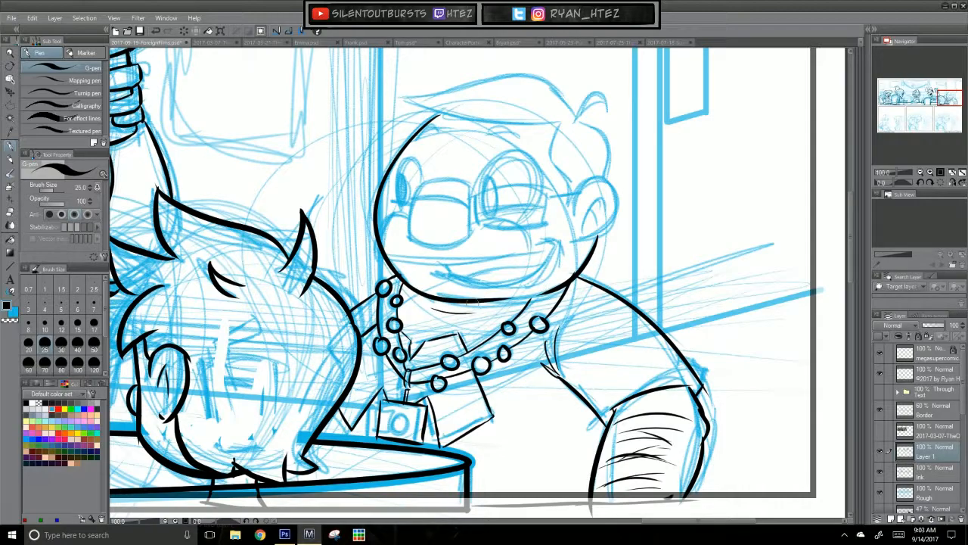
key(ctrl+z)
key(ctrl+z)
mouse_move(394, 270)
mouse_down()
mouse_move(427, 292)
mouse_move(537, 295)
mouse_up()
key(ctrl+z)
mouse_move(388, 268)
mouse_down()
mouse_move(505, 296)
mouse_move(571, 279)
mouse_up()
key(ctrl+z)
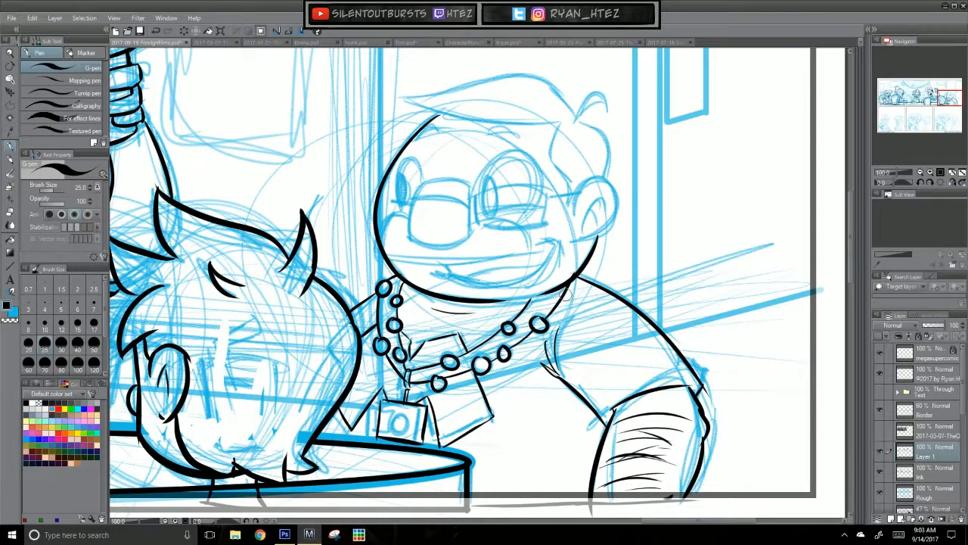
drag(562, 284, 491, 300)
key(ctrl+z)
Step: Ink the smiling man's rounded ear with its inner fold lines
key(ctrl+z)
key(ctrl+z)
key(ctrl+z)
key(ctrl+z)
mouse_move(572, 215)
mouse_down()
mouse_move(615, 218)
mouse_move(590, 235)
mouse_move(615, 214)
mouse_move(594, 236)
mouse_move(575, 197)
mouse_move(595, 236)
mouse_up()
key(ctrl+z)
key(ctrl+z)
key(ctrl+z)
key(ctrl+z)
key(ctrl+z)
key(ctrl+z)
mouse_move(581, 189)
mouse_down()
mouse_move(611, 185)
mouse_move(594, 238)
mouse_move(596, 203)
mouse_move(601, 241)
mouse_up()
key(ctrl+z)
key(ctrl+z)
key(ctrl+z)
key(ctrl+z)
key(ctrl+z)
key(ctrl+z)
drag(574, 208, 601, 239)
key(ctrl+z)
mouse_move(574, 209)
mouse_down()
mouse_move(599, 240)
mouse_move(583, 188)
mouse_move(595, 233)
mouse_move(592, 207)
mouse_move(610, 213)
mouse_move(608, 205)
mouse_move(596, 220)
mouse_up()
key(ctrl+z)
key(ctrl+z)
key(ctrl+z)
Step: Ink the back of the head above the ear and the curved sideburn edge in front of it
drag(591, 125, 605, 179)
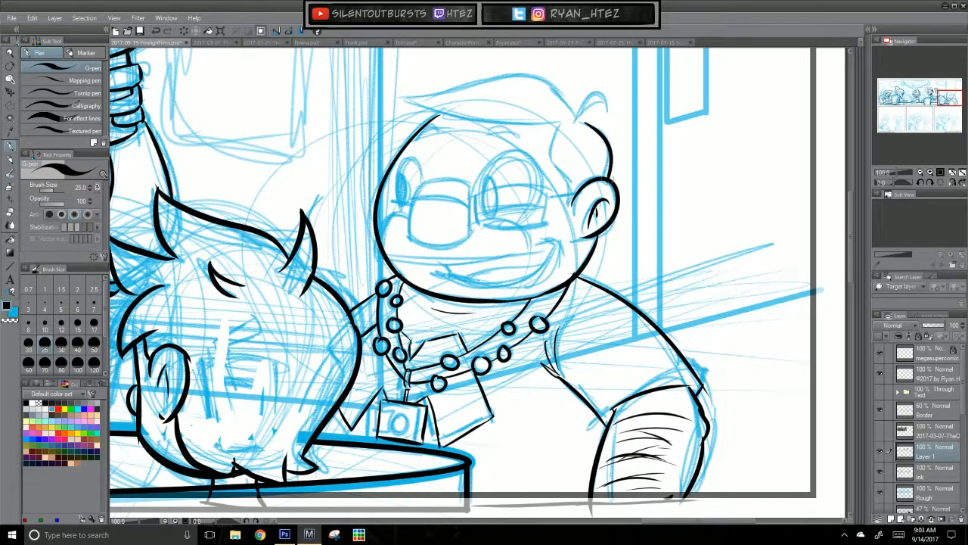
key(ctrl+z)
mouse_move(560, 124)
mouse_down()
mouse_move(553, 164)
mouse_move(569, 205)
mouse_up()
Step: Ink the lower edge of the swept hair across the forehead, from its pointed tip to the sideburn
drag(531, 240, 519, 273)
mouse_move(405, 136)
mouse_down()
mouse_move(531, 163)
mouse_move(519, 154)
mouse_move(551, 151)
mouse_move(473, 153)
mouse_move(559, 152)
mouse_up()
key(ctrl+z)
key(ctrl+z)
key(ctrl+z)
drag(384, 129, 558, 151)
key(ctrl+z)
mouse_move(385, 131)
mouse_down()
mouse_move(570, 144)
mouse_move(552, 154)
mouse_move(409, 142)
mouse_move(551, 155)
mouse_up()
Step: Ink the upper contour of the swept hair and the small curled tuft at the back of the crown
key(ctrl+z)
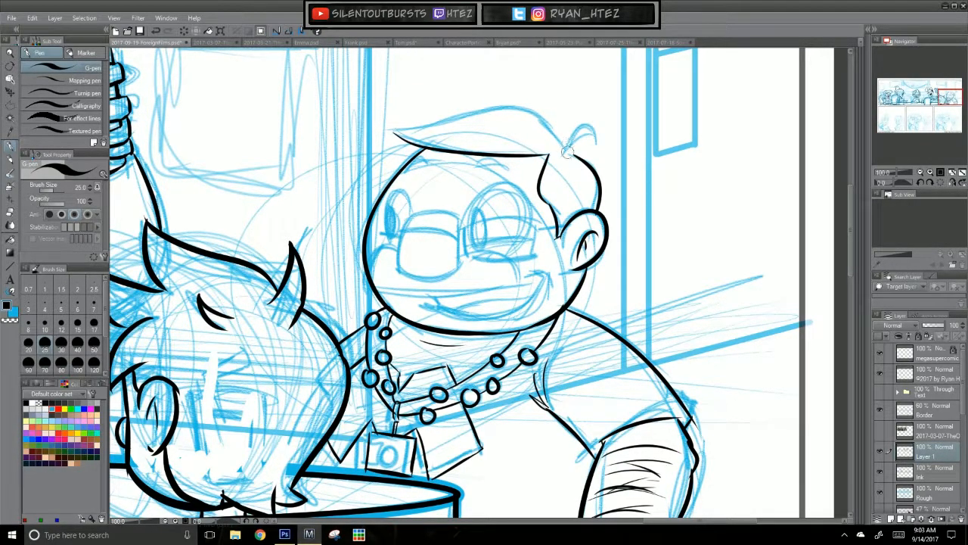
mouse_move(385, 133)
mouse_down()
mouse_move(480, 115)
mouse_move(407, 131)
mouse_move(567, 145)
mouse_up()
key(ctrl+z)
key(ctrl+z)
drag(395, 133, 565, 145)
key(ctrl+z)
mouse_move(395, 133)
mouse_down()
mouse_move(565, 132)
mouse_move(567, 152)
mouse_move(546, 130)
mouse_move(559, 150)
mouse_up()
key(ctrl+z)
key(ctrl+z)
key(ctrl+z)
mouse_move(395, 133)
mouse_down()
mouse_move(563, 144)
mouse_move(585, 127)
mouse_move(596, 142)
mouse_move(572, 154)
mouse_up()
key(ctrl+z)
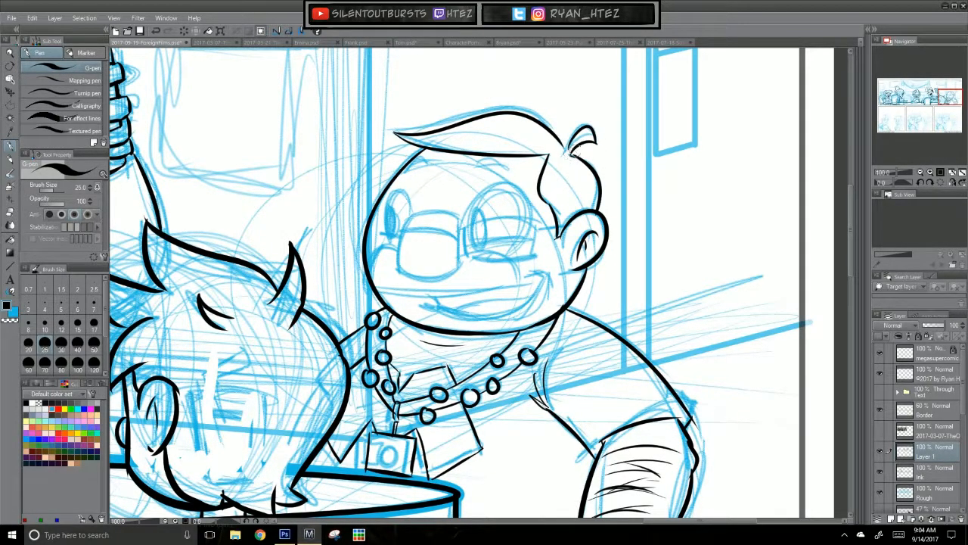
Step: Ink the outline of the smiling man's large rounded, boxy nose over the sketch
scroll(602, 452, down, 5)
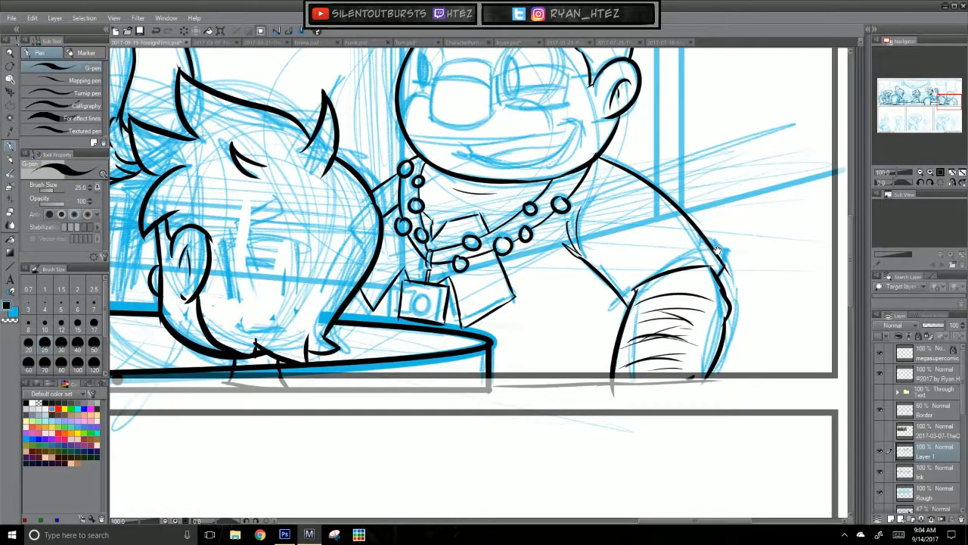
scroll(494, 241, up, 5)
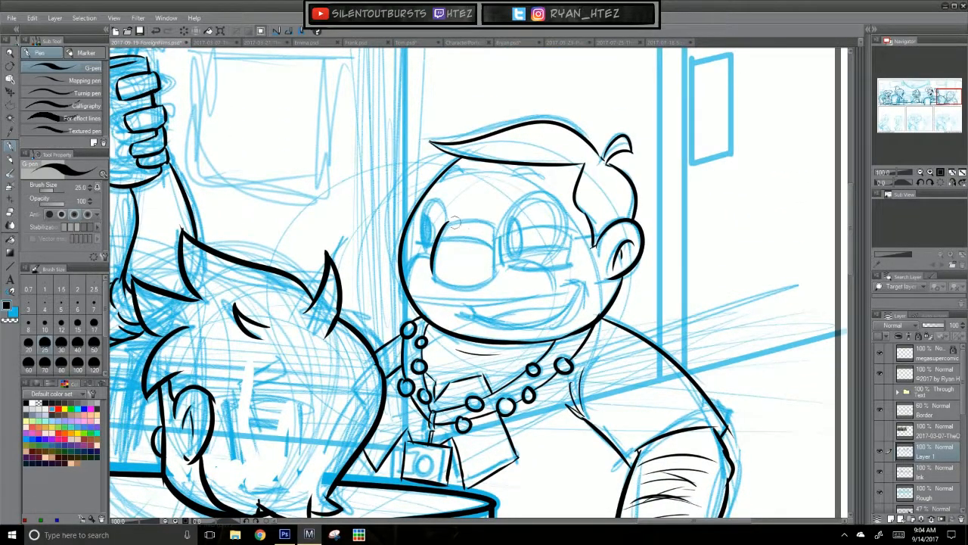
mouse_move(438, 229)
mouse_down()
mouse_move(496, 224)
mouse_move(496, 277)
mouse_up()
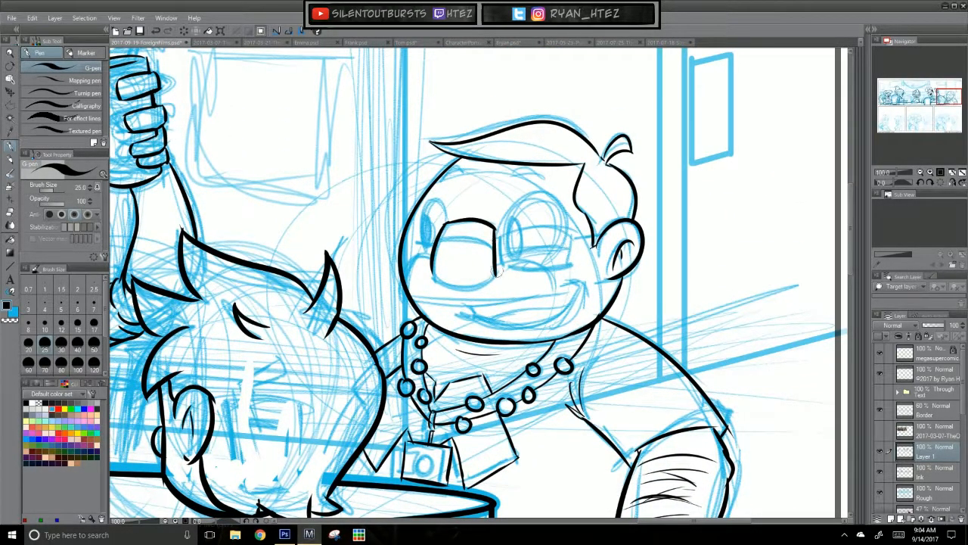
mouse_move(432, 273)
mouse_down()
mouse_move(465, 286)
mouse_move(499, 269)
mouse_up()
Step: Ink both of the smiling man's short arched eyebrows below the swept hair
drag(442, 183, 460, 168)
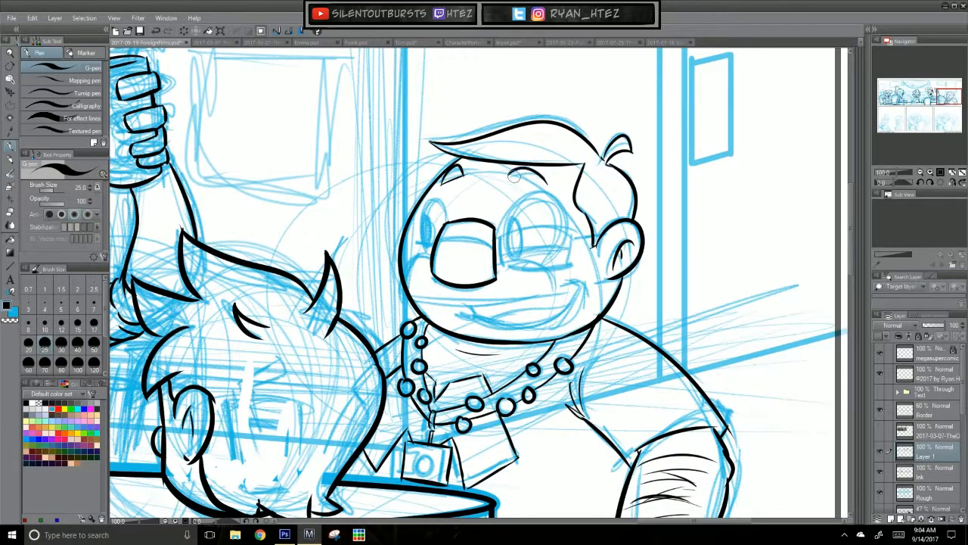
mouse_move(548, 186)
mouse_down()
mouse_move(513, 175)
mouse_move(547, 185)
mouse_up()
key(ctrl+z)
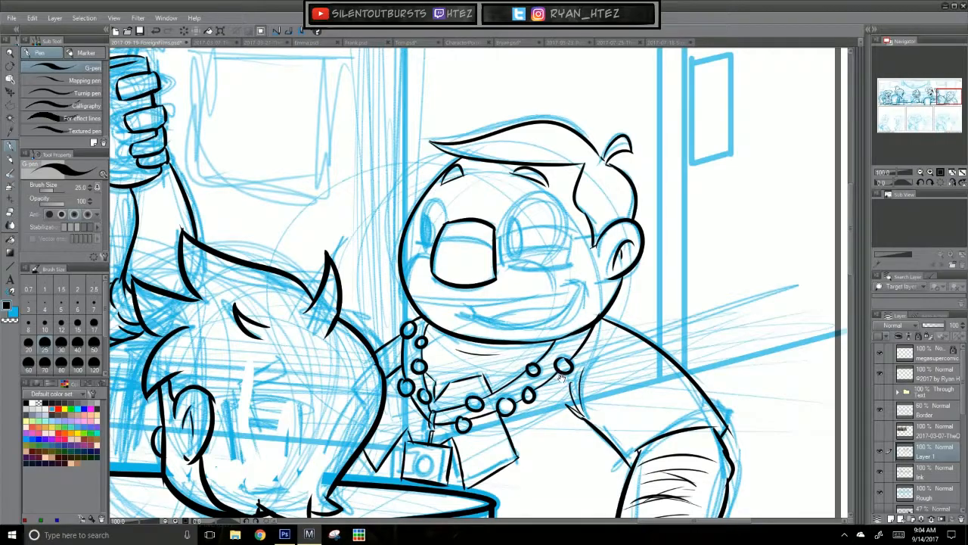
Step: Ink the oval outlines of both eyes, the narrow far one and the large near one, beside the nose
scroll(569, 376, up, 1)
key(ctrl+z)
drag(440, 233, 421, 258)
key(ctrl+z)
mouse_move(505, 257)
mouse_down()
mouse_move(528, 207)
mouse_move(564, 253)
mouse_move(528, 274)
mouse_move(507, 225)
mouse_move(533, 273)
mouse_move(564, 236)
mouse_move(546, 272)
mouse_move(539, 275)
mouse_move(560, 219)
mouse_move(548, 277)
mouse_move(538, 277)
mouse_up()
key(ctrl+z)
Step: Ink the moustache outline on both sides beneath the nose and add short hair strokes inside it
key(ctrl+z)
key(ctrl+z)
key(ctrl+z)
key(ctrl+z)
key(ctrl+z)
key(ctrl+z)
key(ctrl+z)
key(ctrl+z)
key(ctrl+z)
key(ctrl+z)
key(ctrl+z)
key(ctrl+z)
key(ctrl+z)
key(ctrl+z)
key(ctrl+z)
key(ctrl+z)
mouse_move(431, 269)
mouse_down()
mouse_move(410, 275)
mouse_move(395, 309)
mouse_up()
key(ctrl+z)
key(ctrl+z)
mouse_move(430, 269)
mouse_down()
mouse_move(394, 300)
mouse_move(402, 293)
mouse_move(404, 308)
mouse_move(568, 305)
mouse_up()
key(ctrl+z)
key(ctrl+z)
drag(411, 308, 566, 303)
key(ctrl+z)
drag(406, 307, 555, 306)
mouse_move(496, 279)
mouse_down()
mouse_move(545, 279)
mouse_move(553, 308)
mouse_up()
key(ctrl+z)
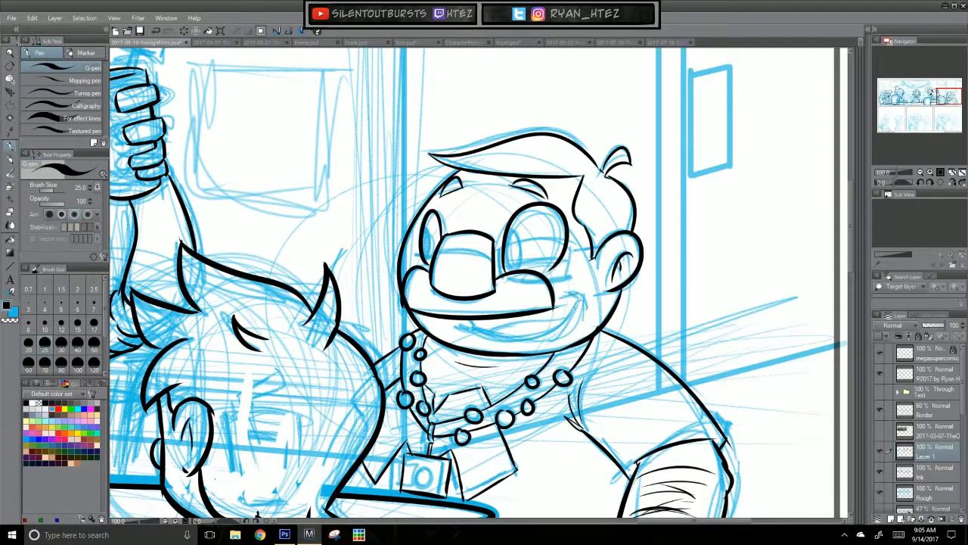
Step: Ink the glasses with both lens frames, the bridge across the nose and the temple arm to the ear
key(ctrl+z)
mouse_move(425, 279)
mouse_down()
mouse_move(411, 304)
mouse_move(416, 296)
mouse_up()
mouse_move(510, 284)
mouse_down()
mouse_move(519, 304)
mouse_move(535, 301)
mouse_up()
mouse_move(438, 242)
mouse_down()
mouse_move(395, 243)
mouse_move(398, 282)
mouse_move(418, 286)
mouse_up()
key(ctrl+z)
key(ctrl+z)
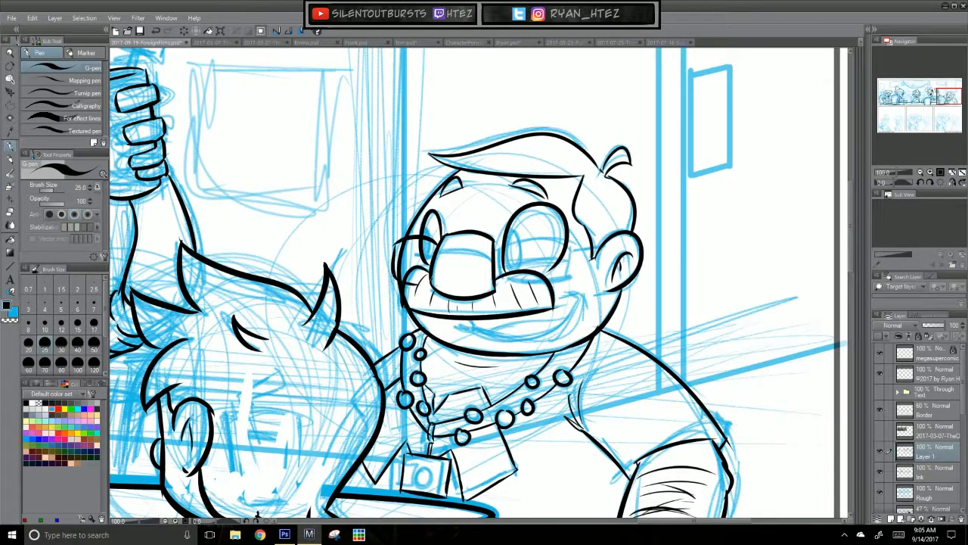
drag(504, 242, 567, 252)
key(ctrl+z)
mouse_move(504, 246)
mouse_down()
mouse_move(573, 251)
mouse_move(571, 281)
mouse_up()
drag(502, 283, 568, 279)
drag(437, 254, 492, 253)
key(ctrl+z)
mouse_move(572, 253)
mouse_down()
mouse_move(610, 244)
mouse_move(598, 246)
mouse_up()
key(ctrl+z)
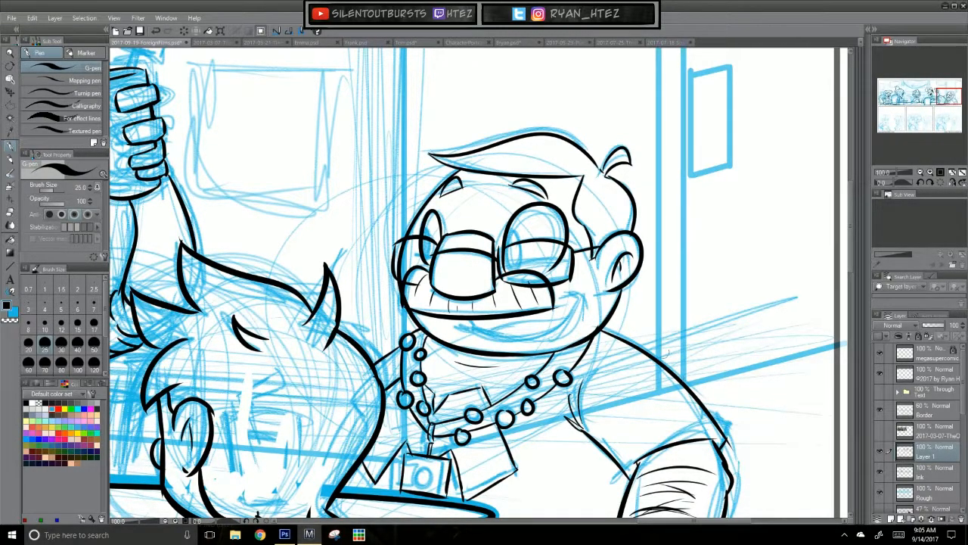
Step: Ink the open smiling mouth beneath the moustache, with its raised corner, lower lip and tongue line
key(ctrl+z)
mouse_move(555, 301)
mouse_down()
mouse_move(585, 298)
mouse_move(576, 293)
mouse_move(556, 332)
mouse_move(540, 336)
mouse_up()
key(ctrl+z)
key(ctrl+z)
key(ctrl+z)
mouse_move(582, 294)
mouse_down()
mouse_move(521, 340)
mouse_move(503, 338)
mouse_up()
key(ctrl+z)
key(ctrl+z)
drag(581, 296, 478, 333)
key(ctrl+z)
key(ctrl+z)
drag(578, 302, 498, 342)
key(ctrl+z)
drag(578, 312, 498, 340)
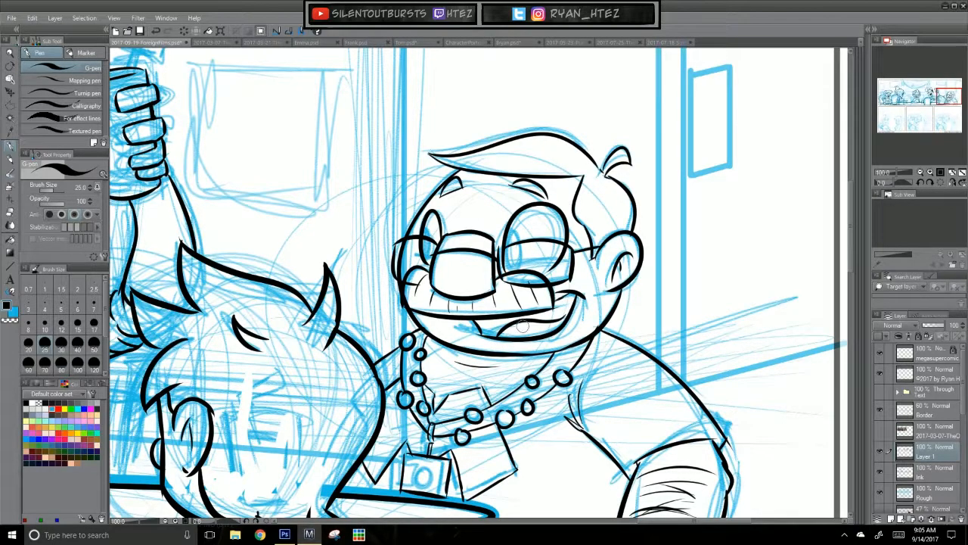
Step: Fill the mouth interior around the tongue with solid black
key(g)
click(522, 330)
click(561, 321)
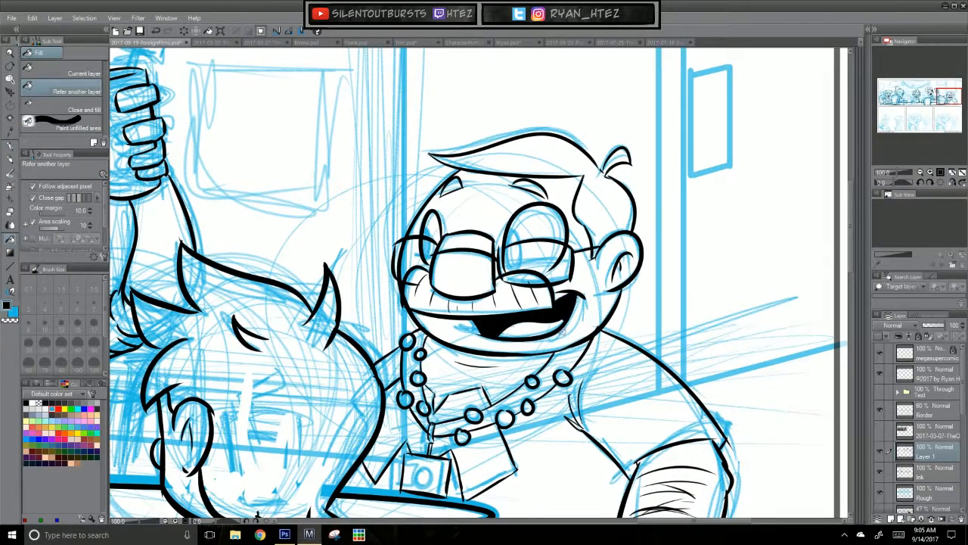
Step: Ink the oval pupils inside both of the smiling man's eyes with the G-pen
key(p)
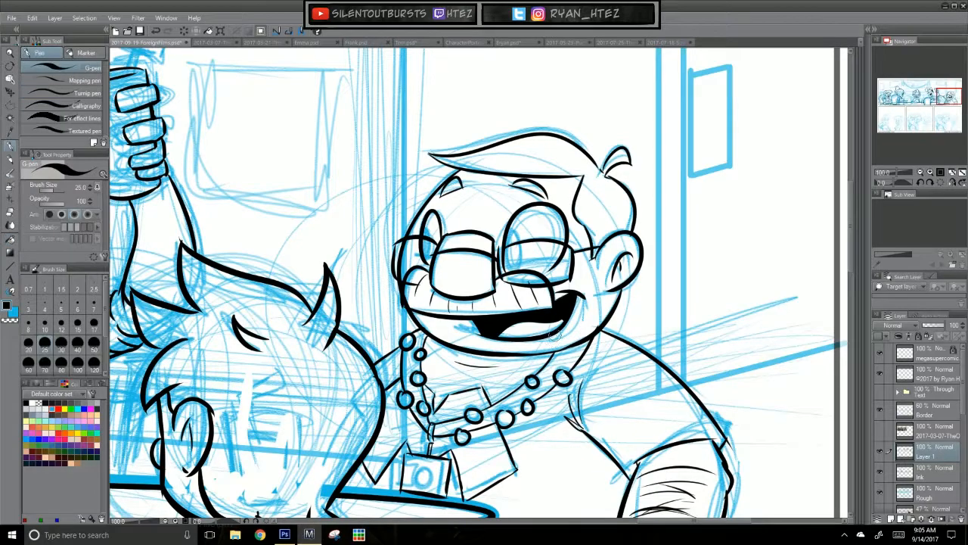
drag(642, 389, 739, 378)
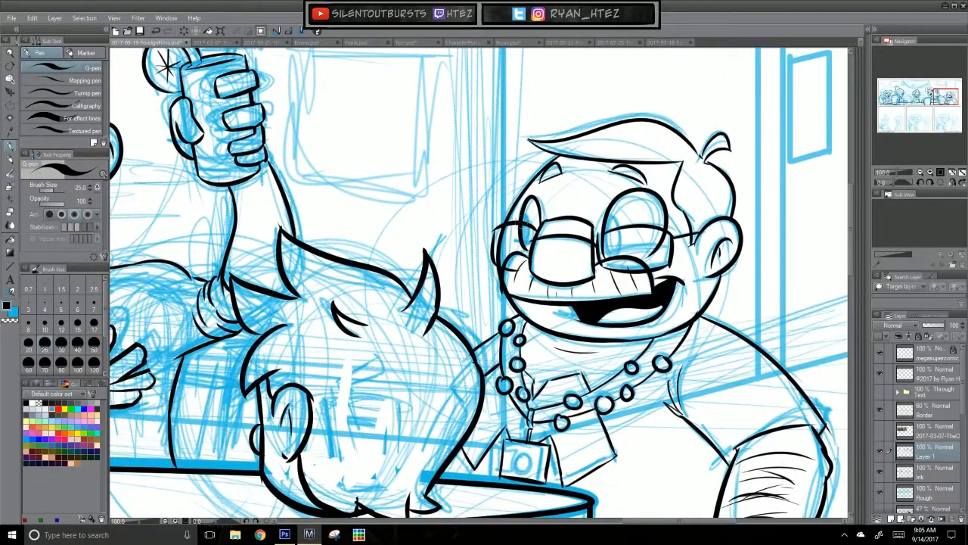
drag(527, 222, 531, 245)
key(ctrl+z)
drag(606, 209, 610, 254)
key(ctrl+z)
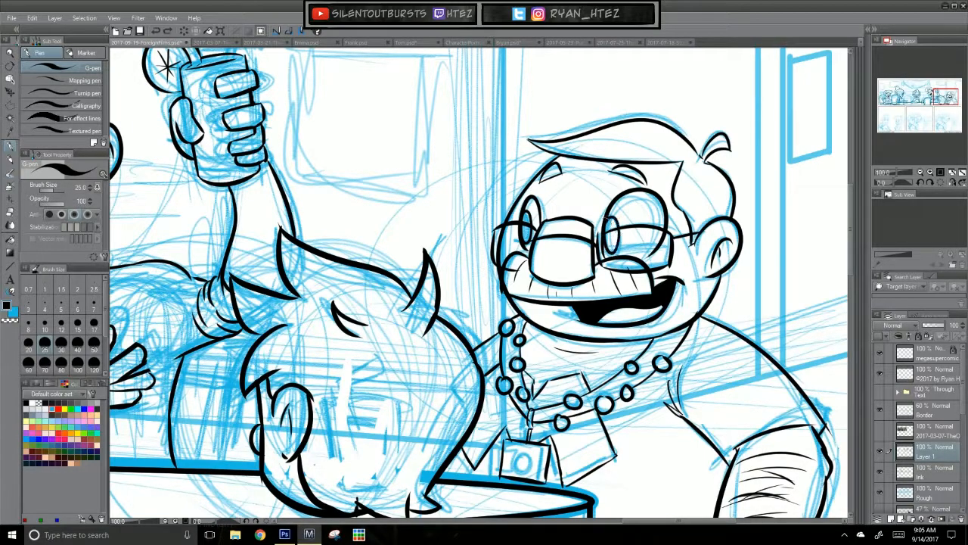
Step: Lower the Rough layer's opacity to 60 percent and make the Ink layer active
drag(703, 357, 526, 325)
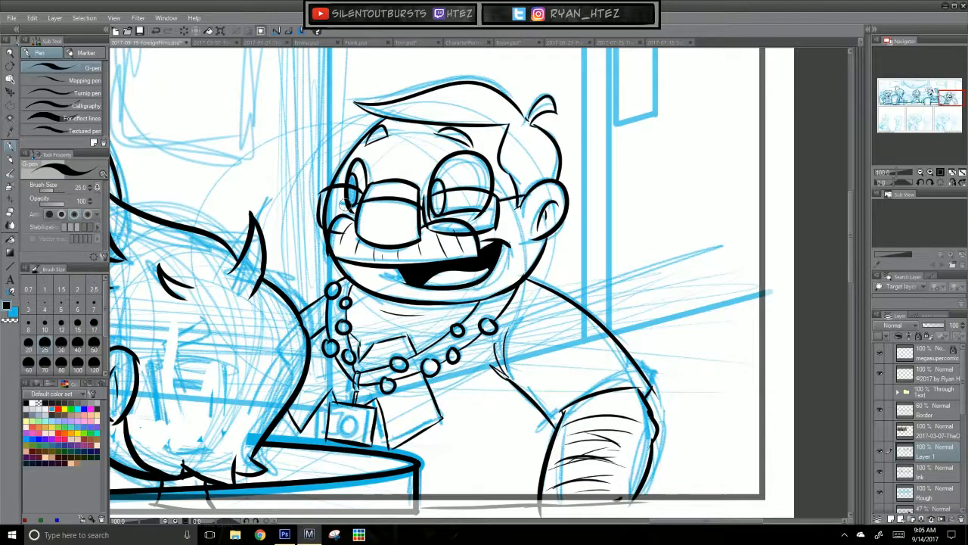
mouse_move(650, 391)
mouse_down()
mouse_move(621, 466)
mouse_move(644, 419)
mouse_move(637, 386)
mouse_up()
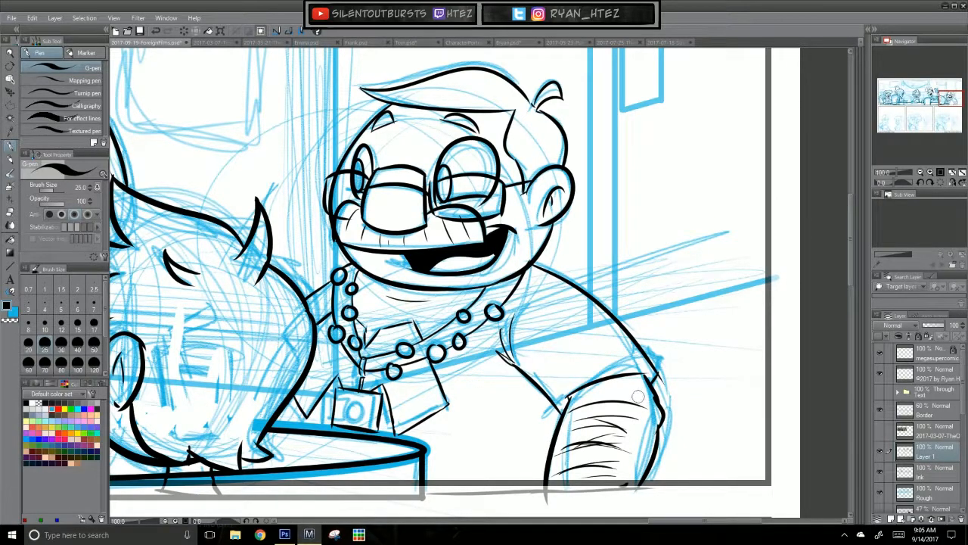
key(ctrl+0)
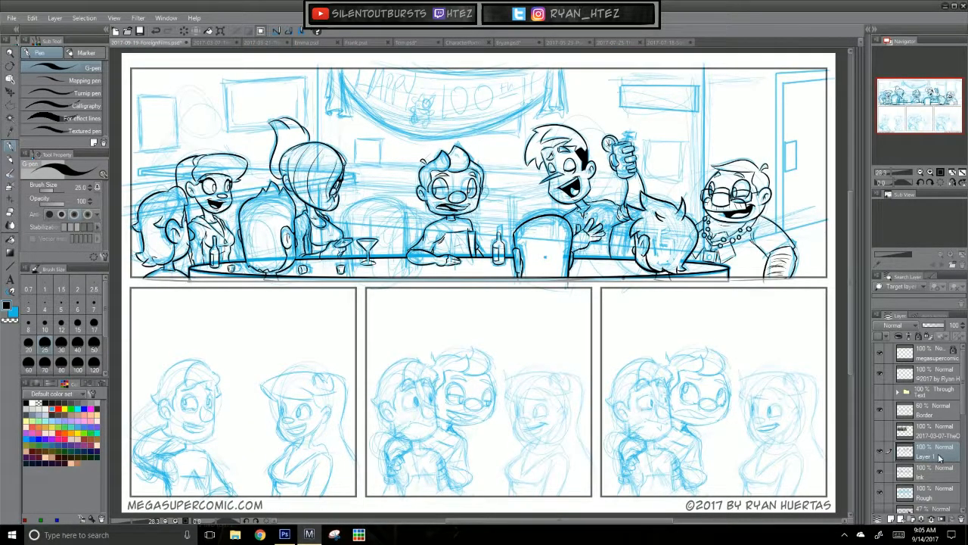
click(934, 498)
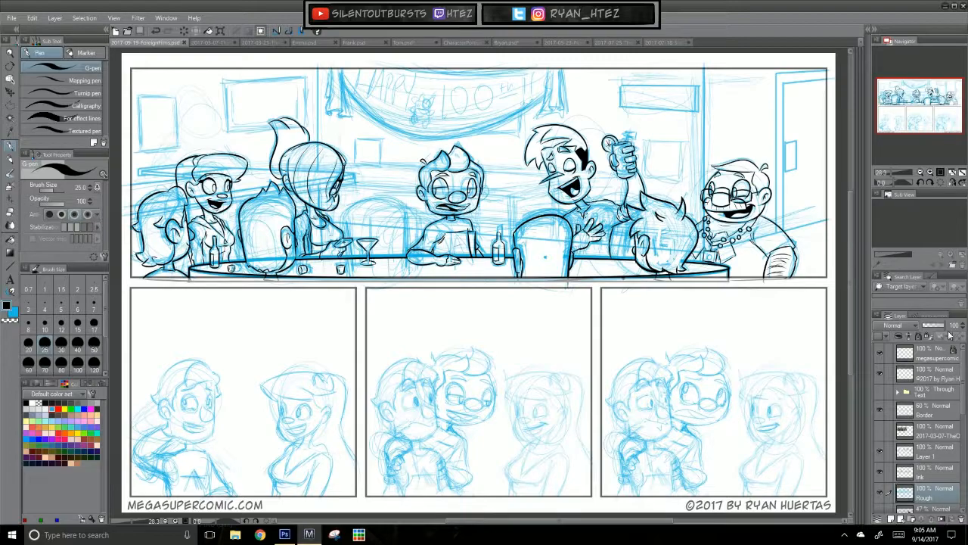
drag(945, 325, 936, 326)
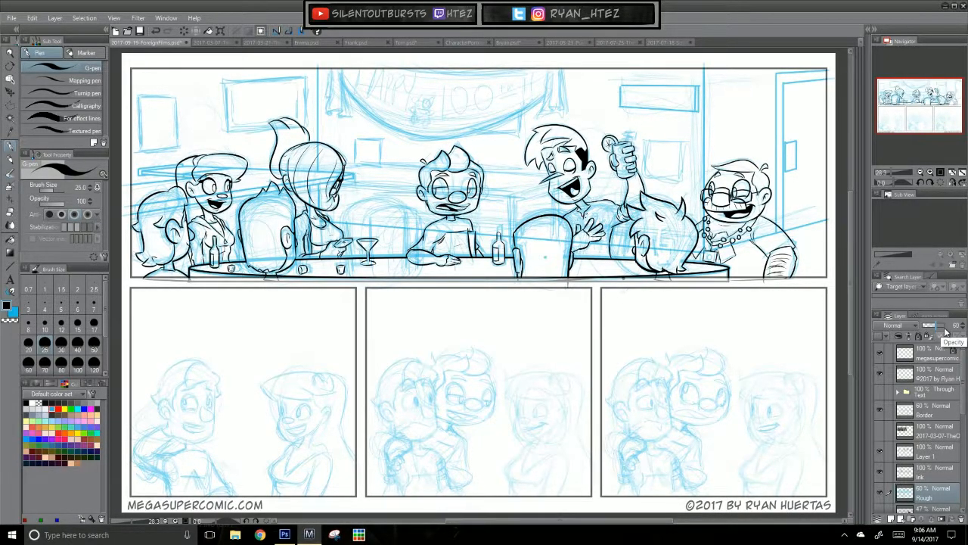
click(941, 470)
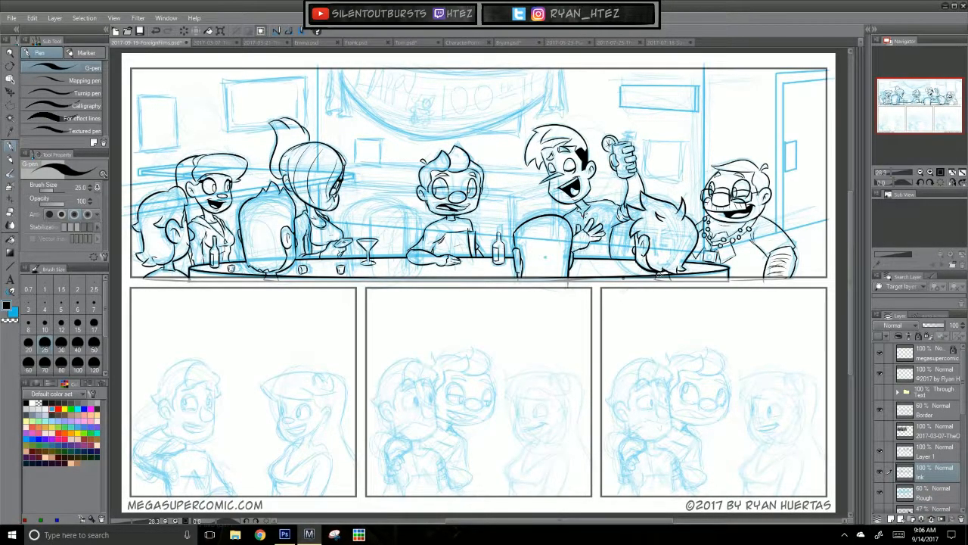